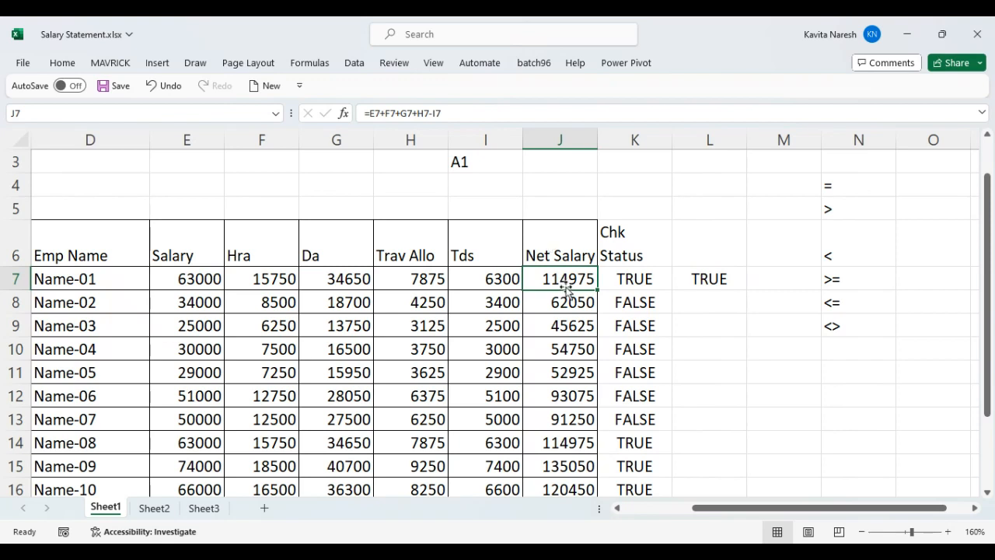
Clear all contents of column K, including the Chk Status heading and its comparison formulas.
left_click(648, 279)
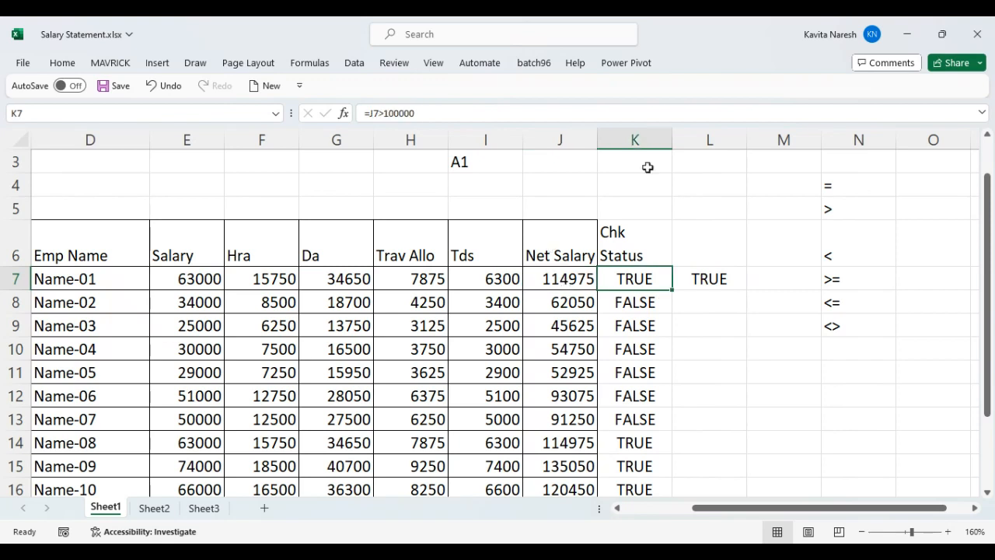
left_click(639, 140)
key("Delete")
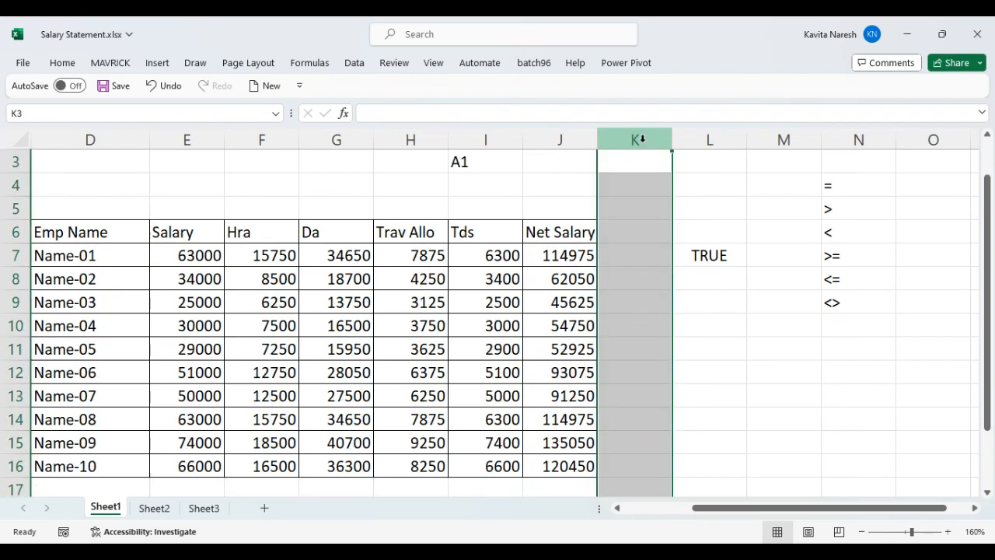
Examine the comparison cells in L4:N9, the test formula in L7 and the Tds formula in I7.
key("Down")
key("Right")
key("Right")
key("Left")
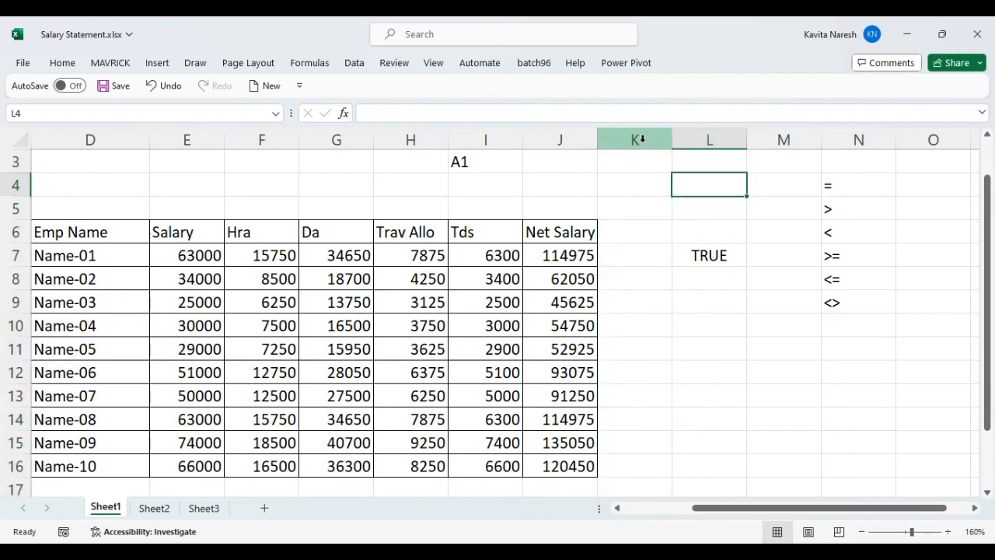
key("shift+Down")
key("shift+Down")
key("shift+Down")
key("shift+Down")
key("shift+Down")
key("shift+Right")
key("shift+Right")
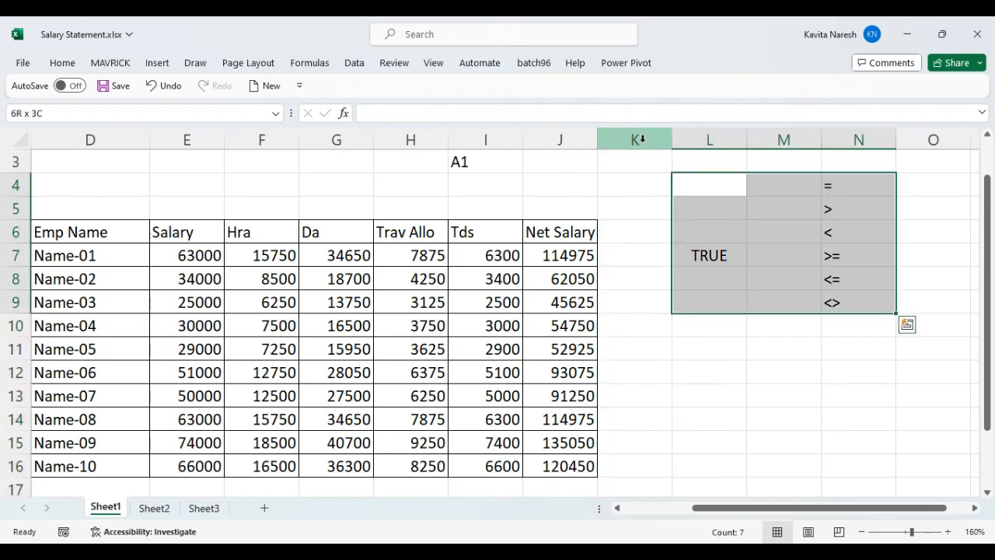
key("Left")
key("Down")
key("Down")
key("Down")
key("Right")
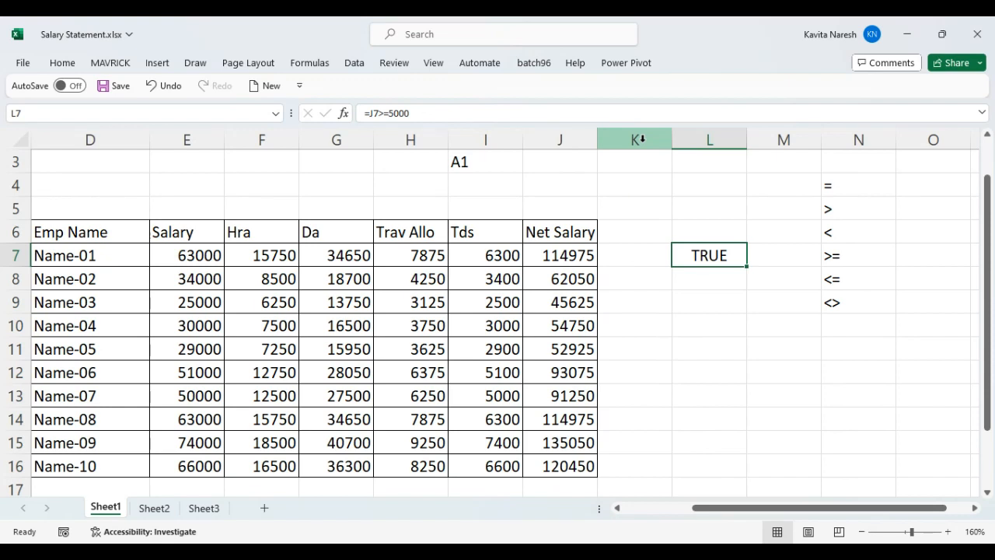
left_click(475, 255)
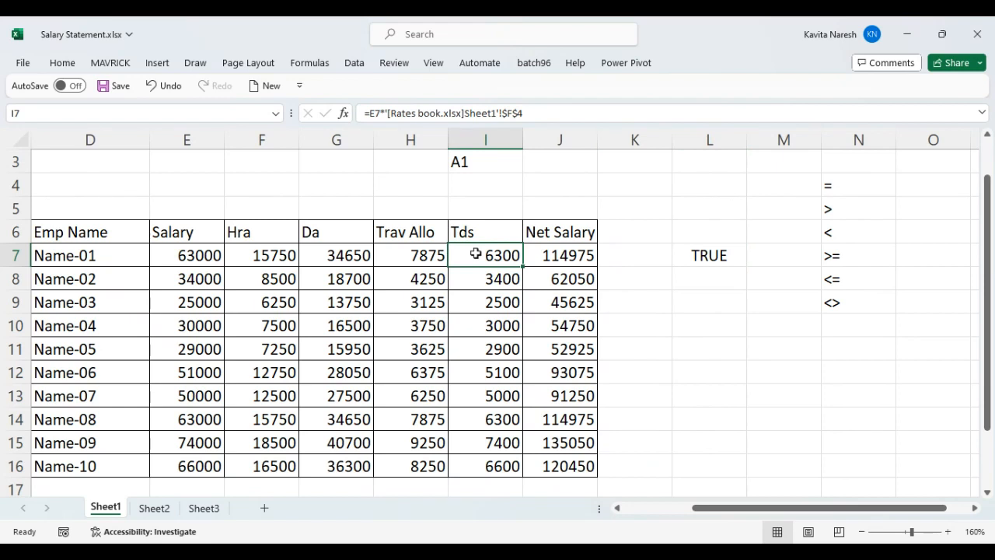
left_click(640, 255)
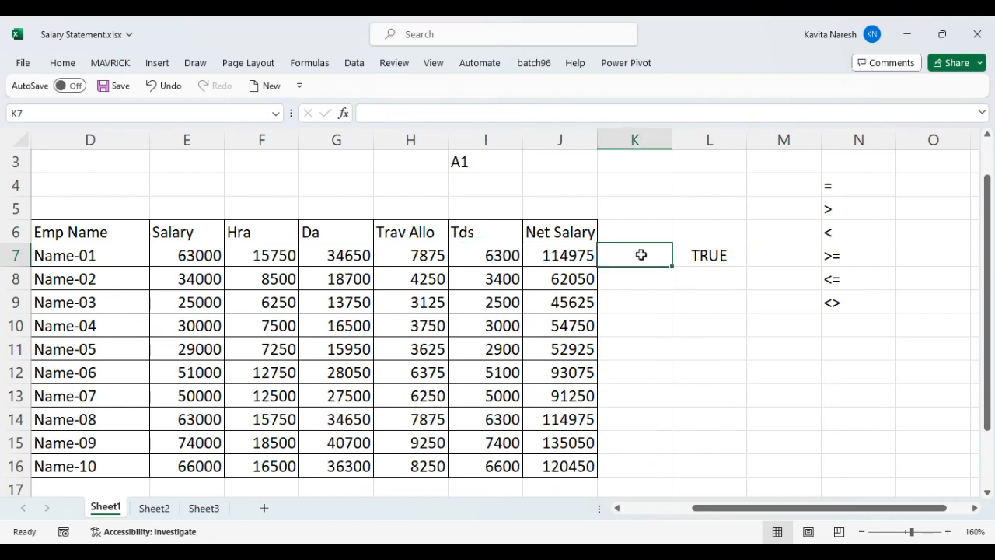
Go through the comparison operators listed in N4:N9 one by one.
left_click(840, 178)
key("Down")
key("Down")
key("Down")
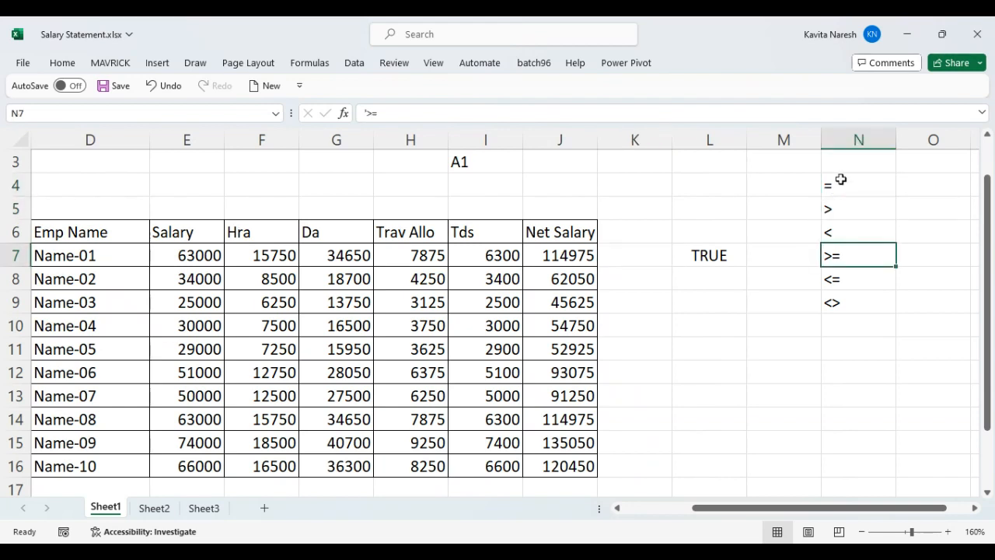
key("Up")
key("Up")
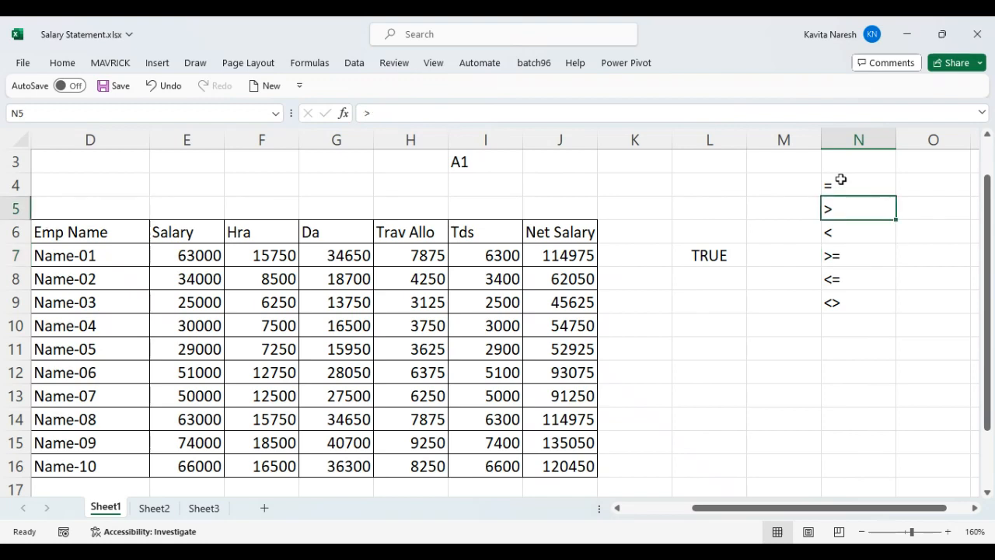
key("Down")
key("Down")
key("Down")
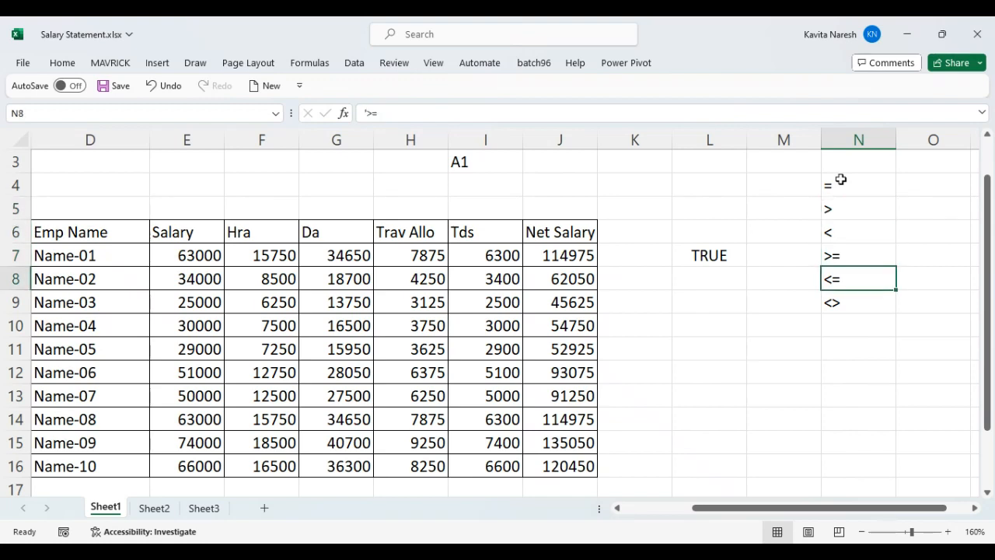
key("Down")
key("Up")
key("Up")
key("Up")
key("Up")
key("Up")
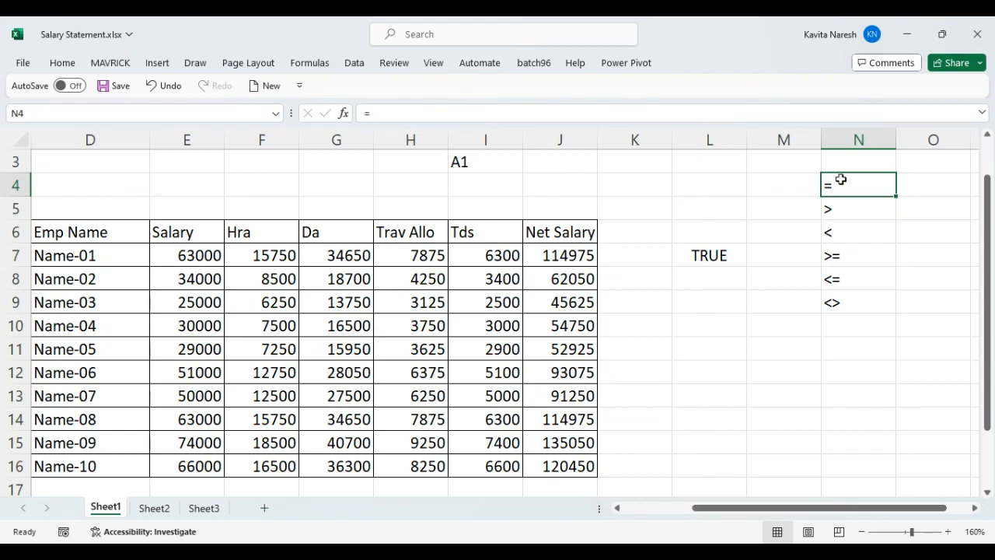
key("Down")
key("Down")
key("Down")
key("Down")
key("Down")
key("Up")
key("Up")
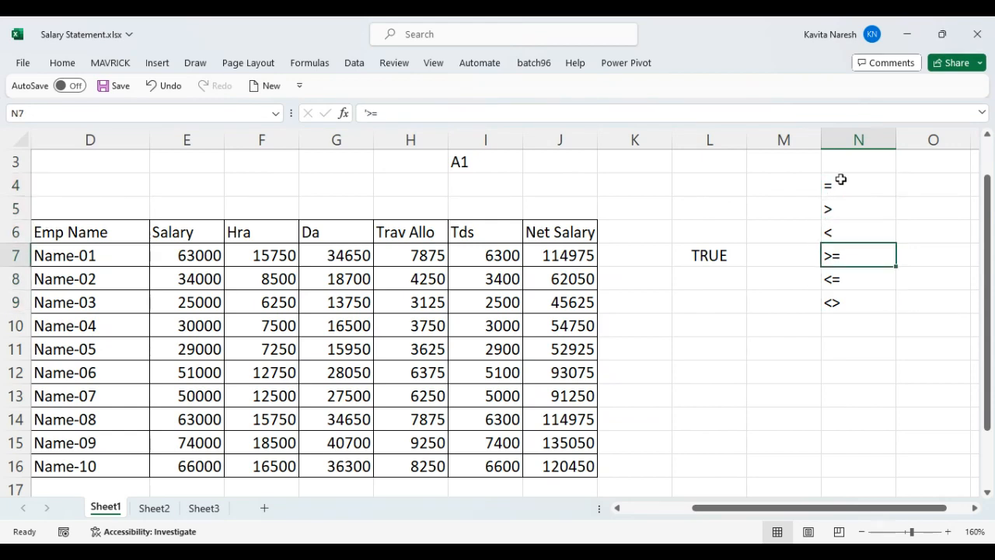
key("Up")
key("Up")
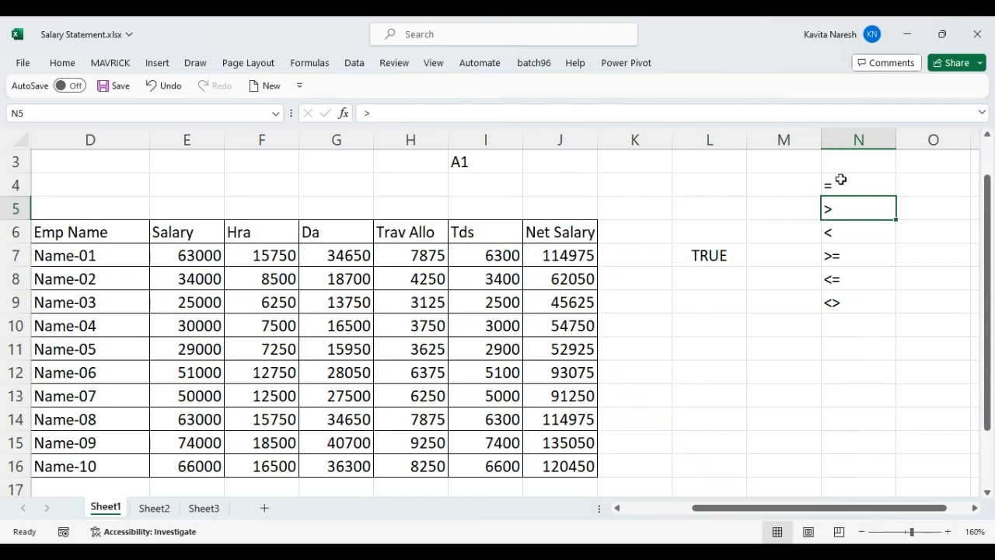
Clear the old comparison formula from cell L7.
key("Left")
key("Left")
key("Down")
key("Down")
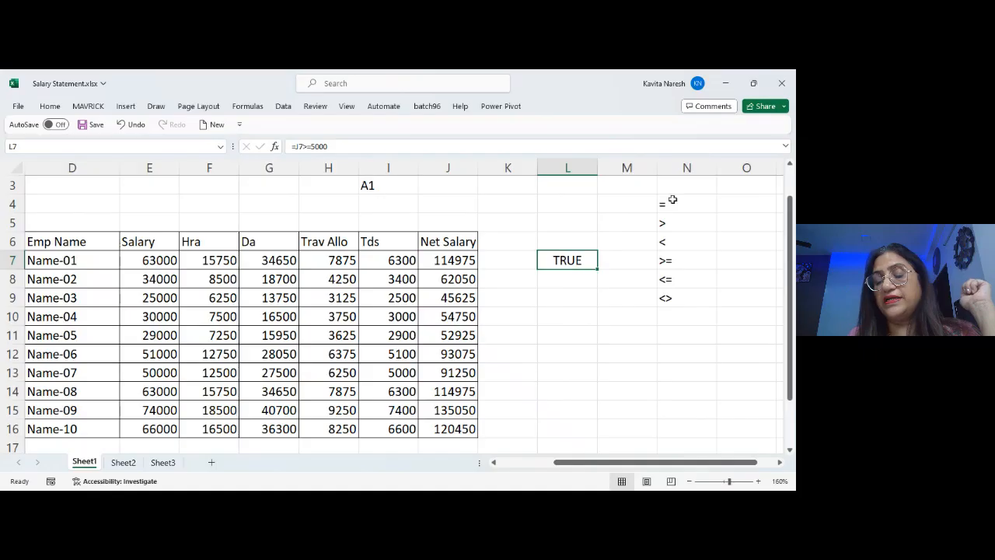
key("F2")
Enter the heading "Chk Status" in K6, with the two words on separate lines within the cell.
key("Left")
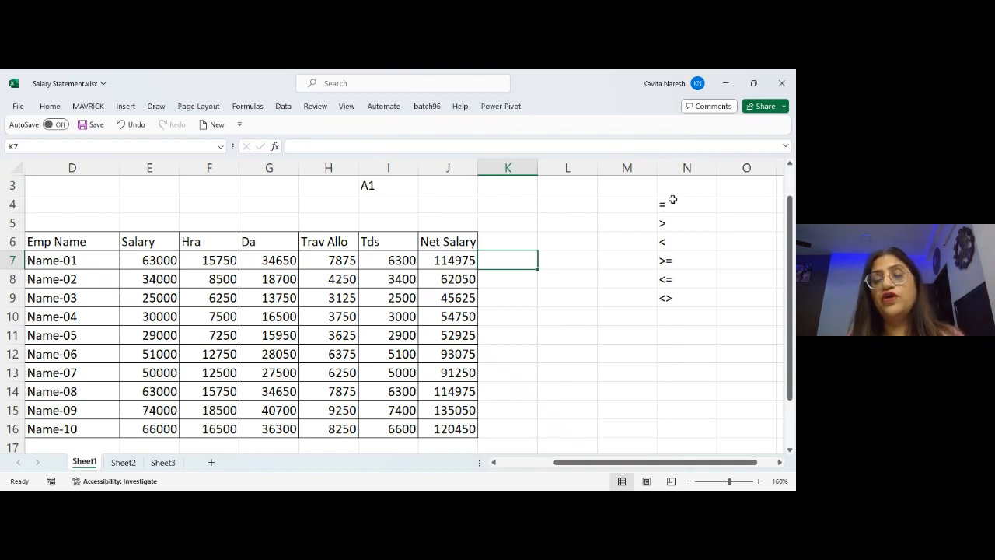
key("Up")
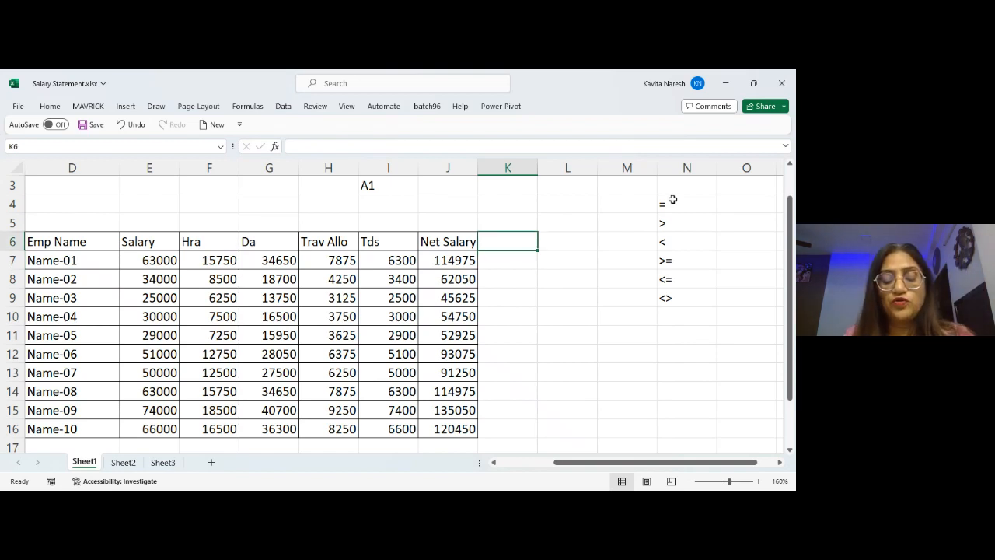
type("Chk")
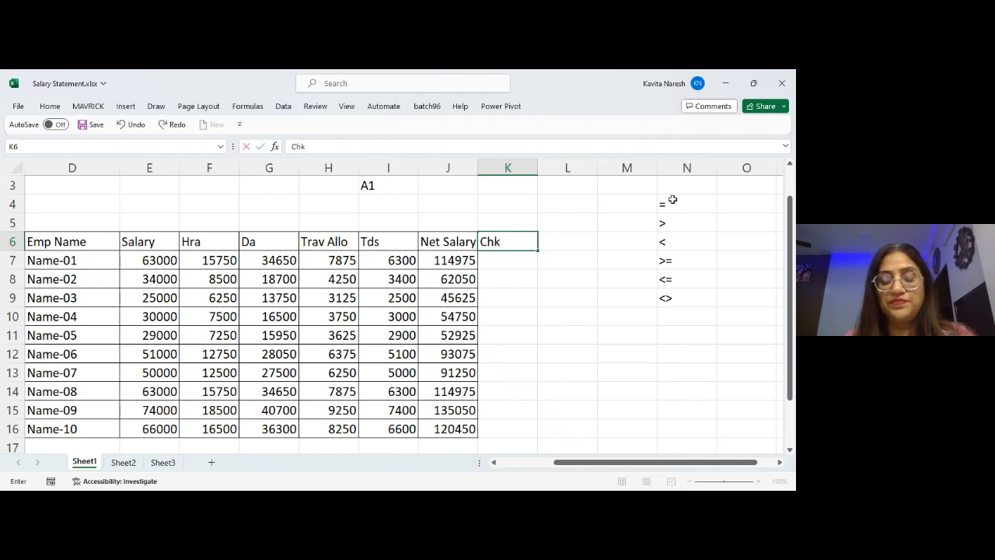
key("Return")
type("St")
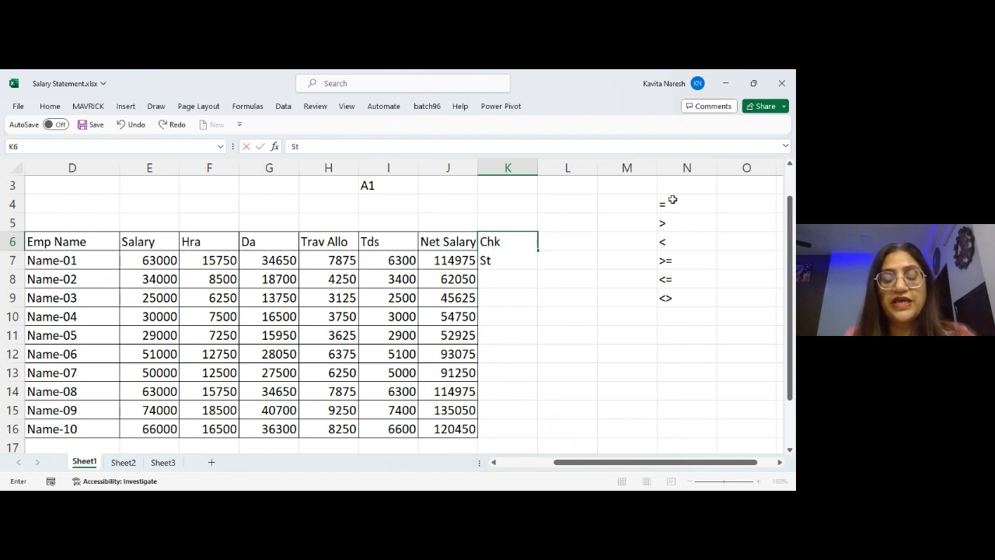
type("atus")
key("Return")
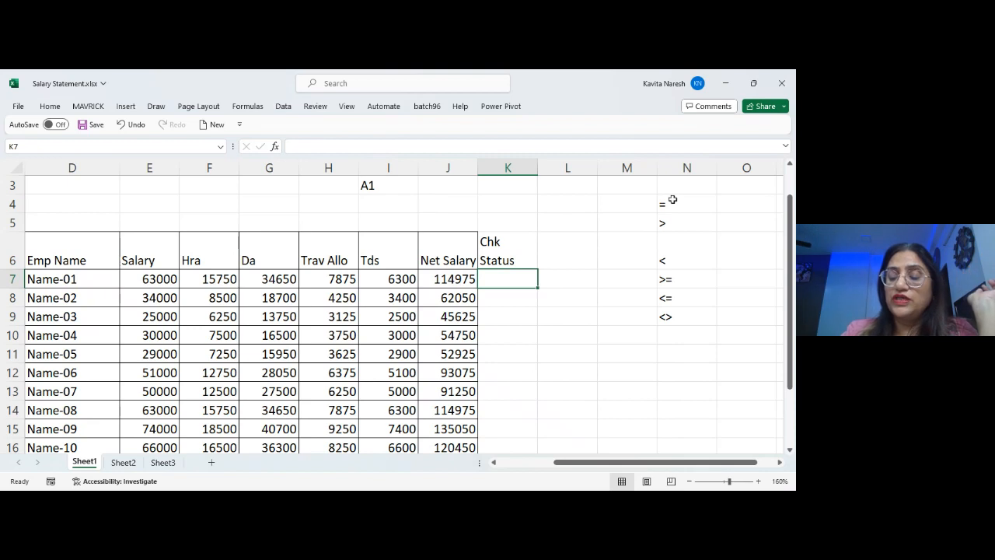
Enter =J7>100000 in K7 to test the net salary and fill the formula down through all employee rows.
type("=")
key("Left")
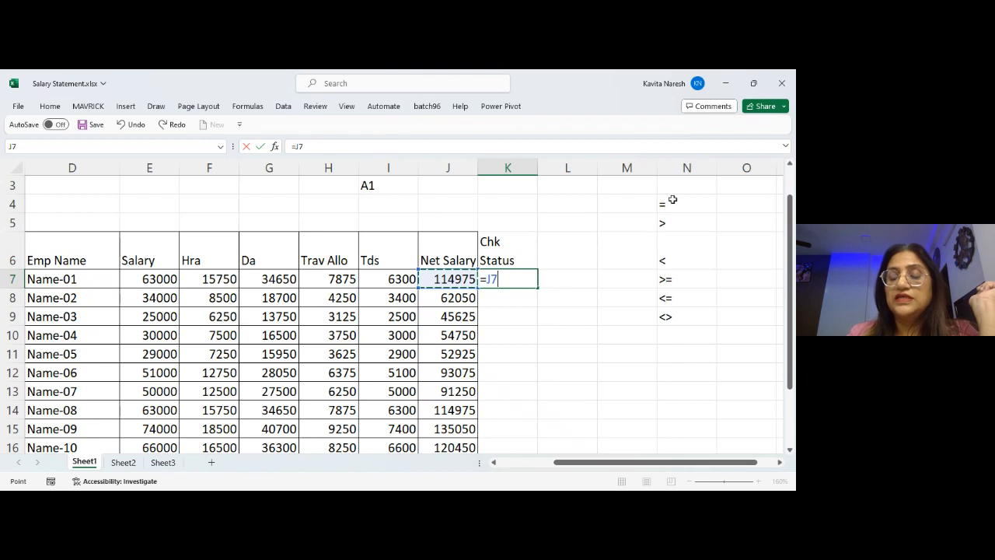
type(">")
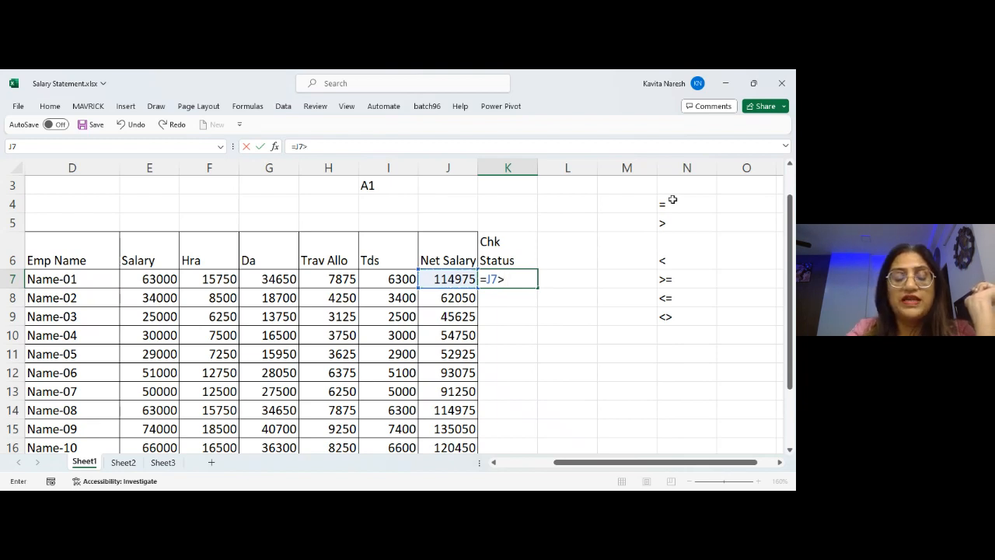
type("100000")
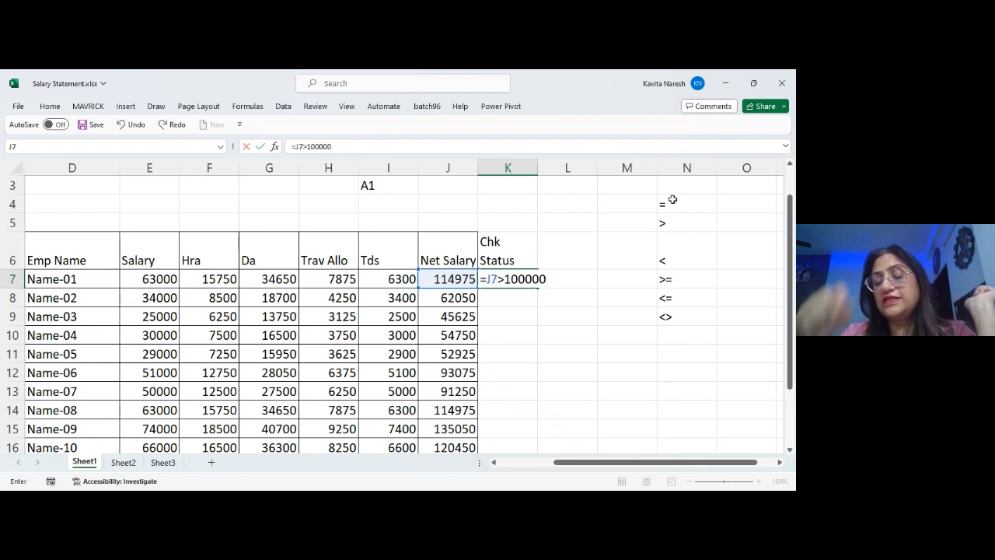
key("Return")
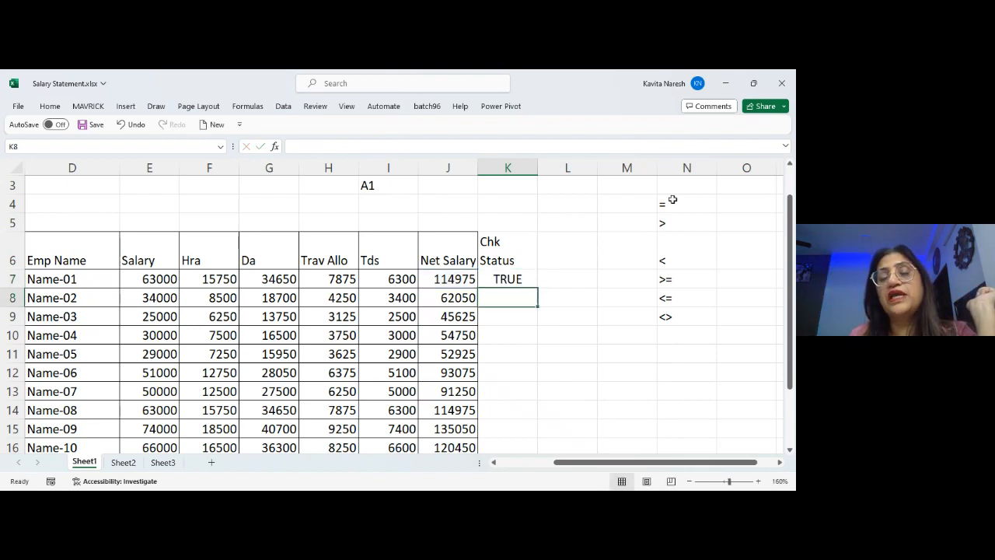
key("Up")
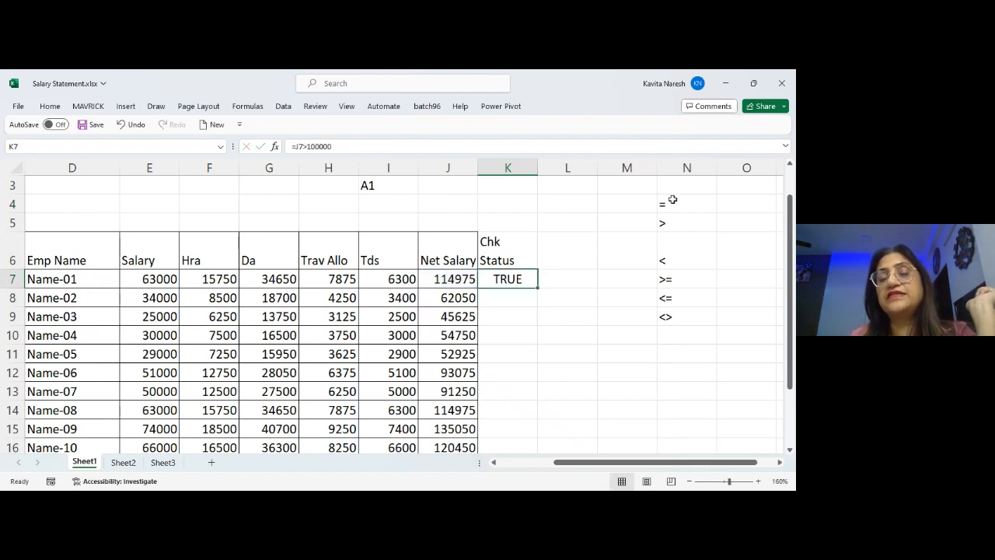
double_click(535, 288)
Check the filled comparison formulas and results in the Chk Status column, including rows 8, 9 and 14.
left_click(500, 309)
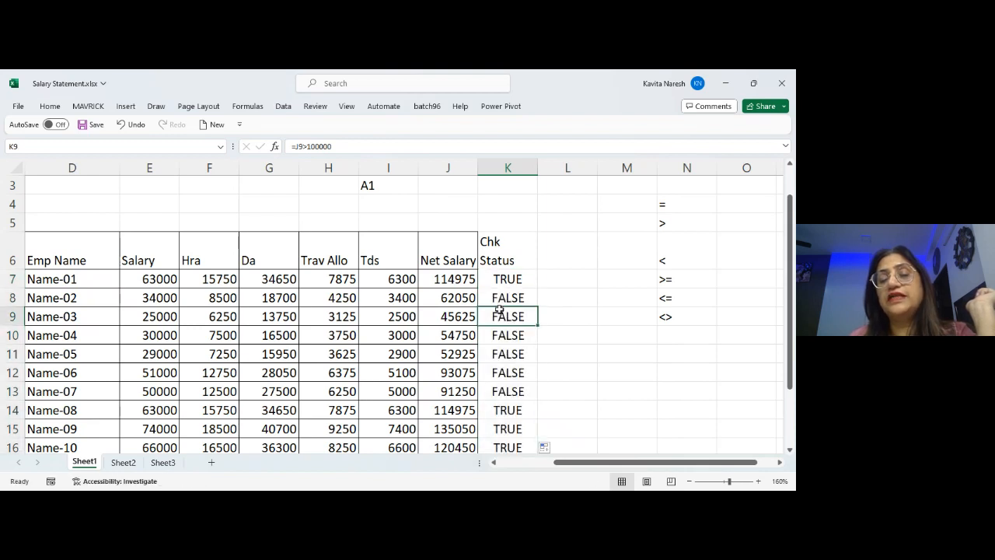
left_click(509, 298)
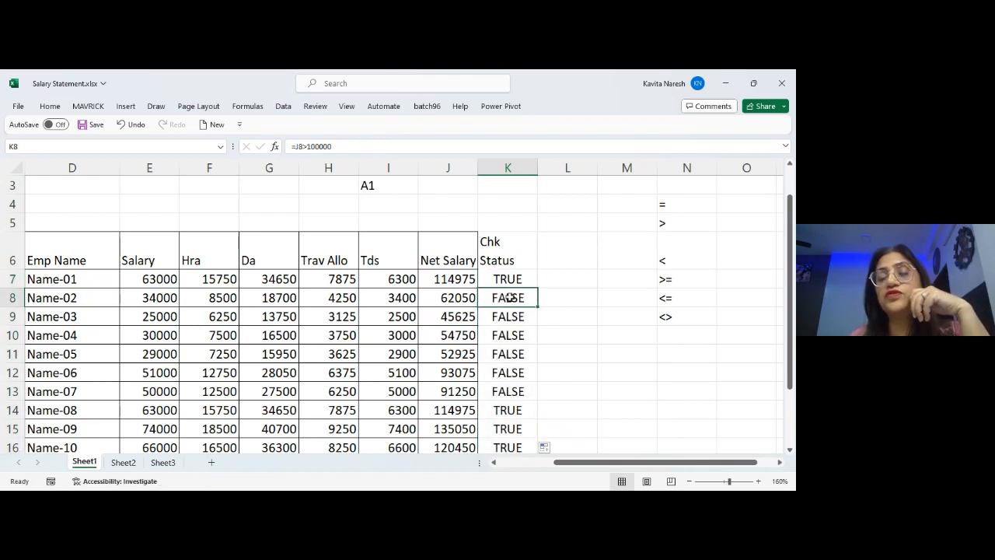
double_click(508, 297)
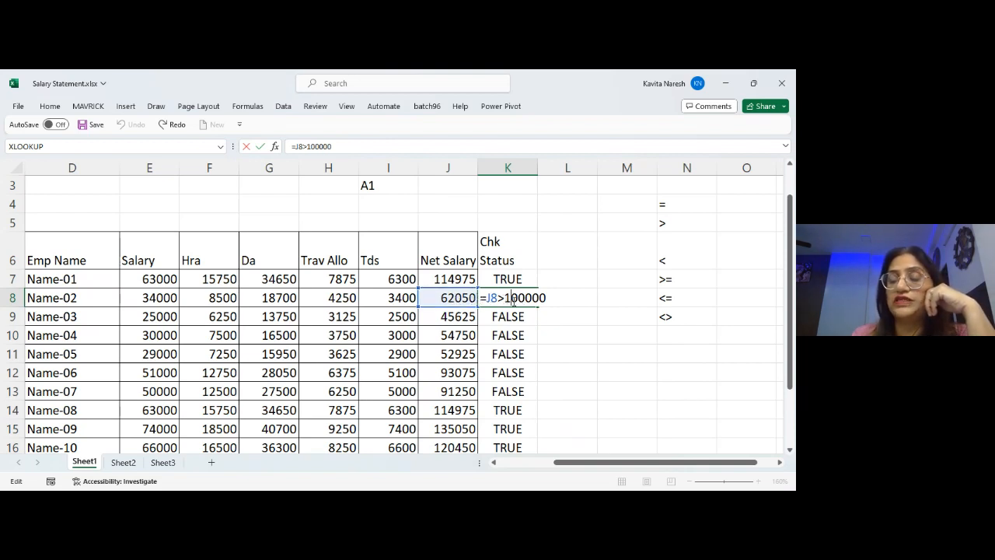
key("Return")
left_click(504, 410)
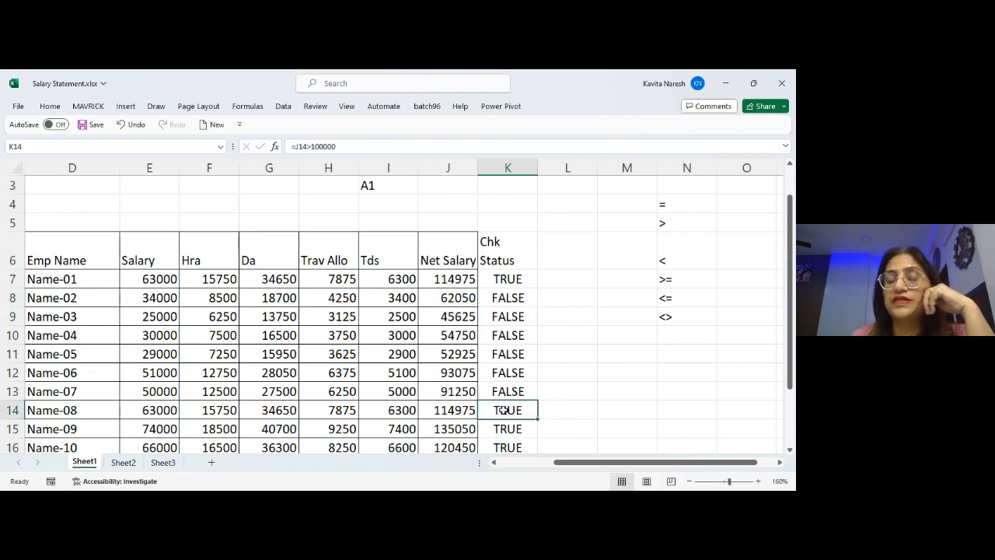
left_click(516, 275)
Review the list of comparison operators in column N again, from equal to through not equal to.
left_click(670, 204)
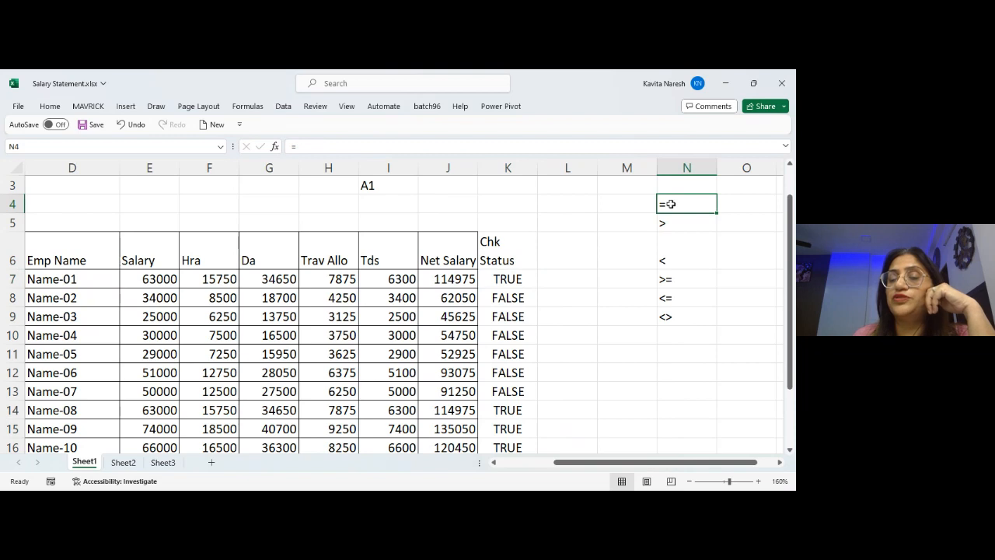
key("Down")
key("Down")
key("Down")
key("Down")
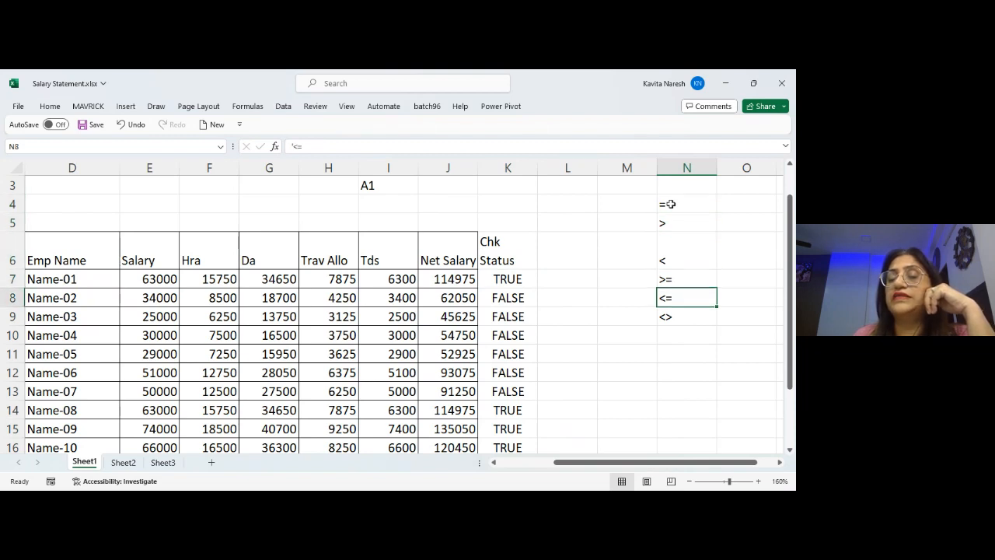
key("Down")
key("Up")
key("Up")
key("Up")
key("Up")
key("Up")
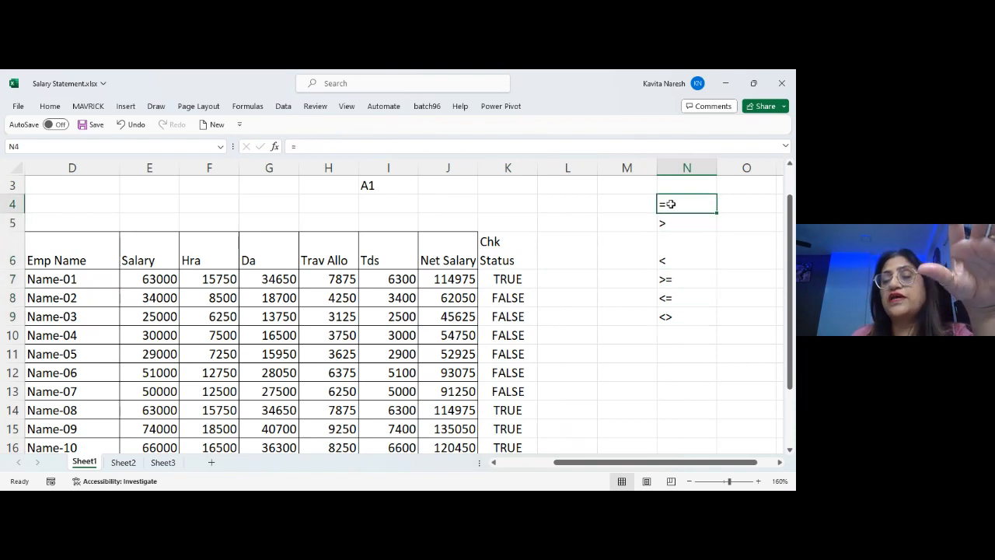
key("Down")
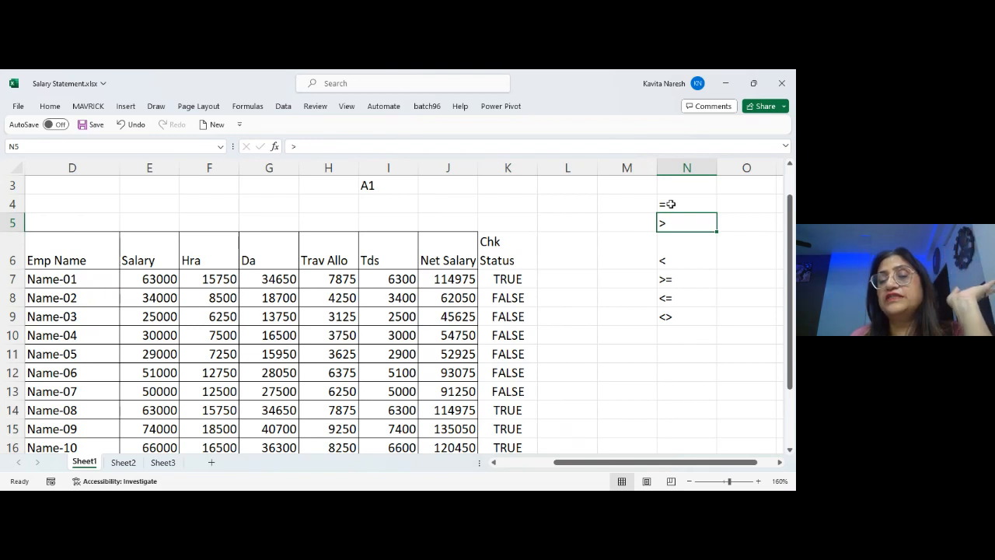
Replace the formula in K7 with =J7>=5000 to test the first employee's net salary.
key("Left")
key("Left")
key("Down")
key("Down")
key("Down")
key("Left")
key("Up")
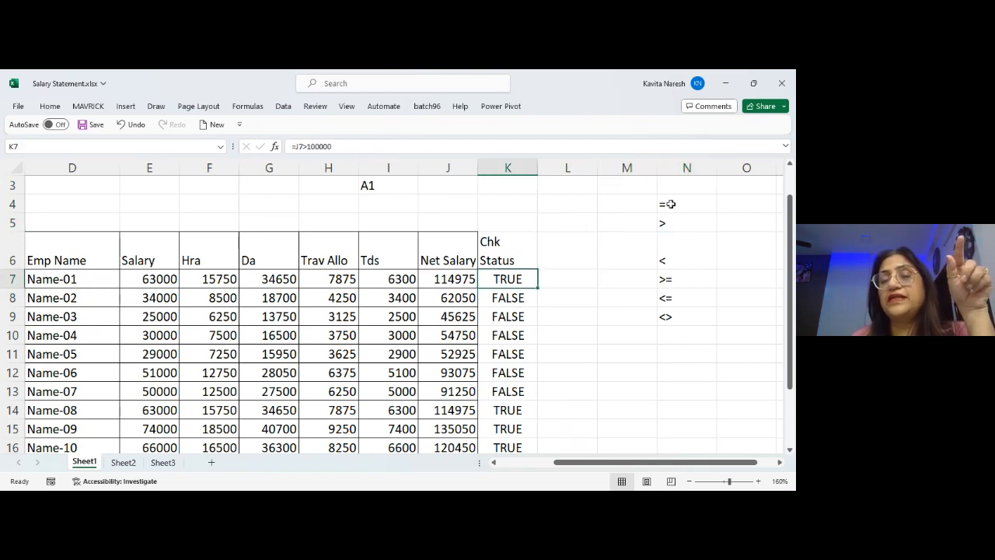
type("=")
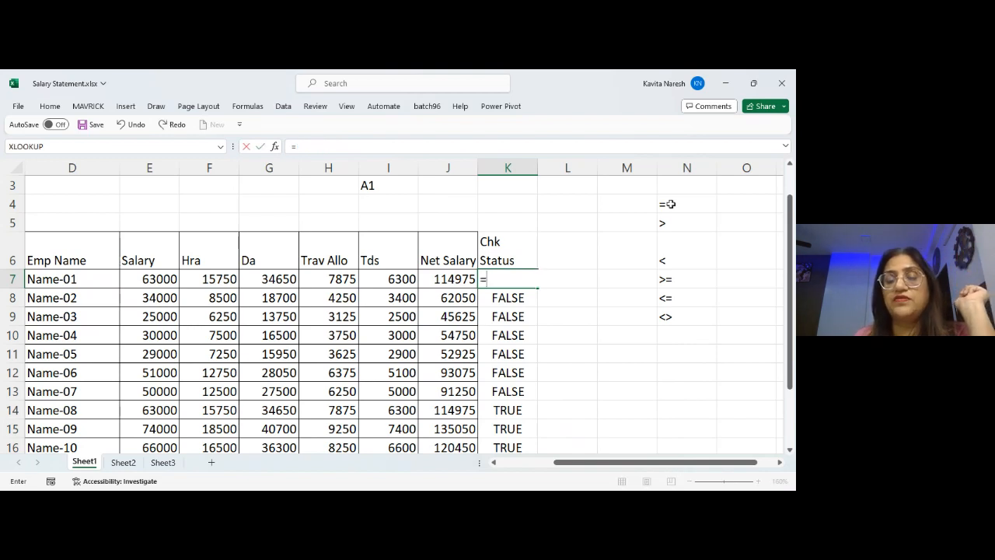
key("Left")
type(">=")
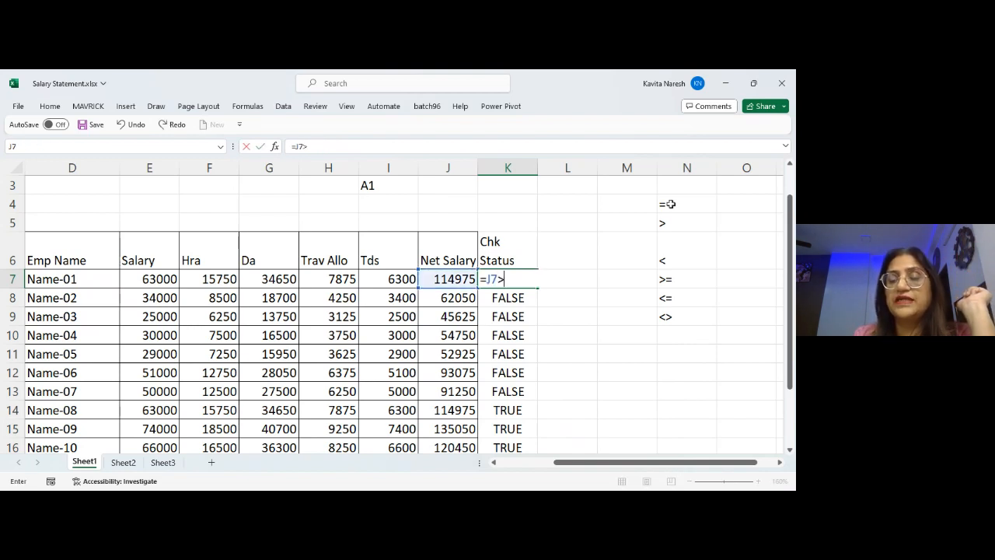
type("5000")
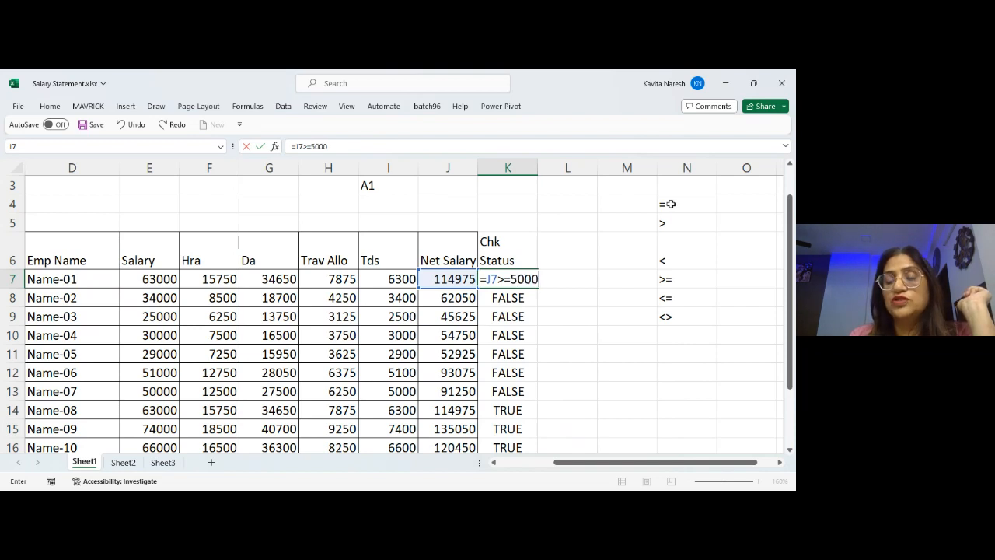
key("Return")
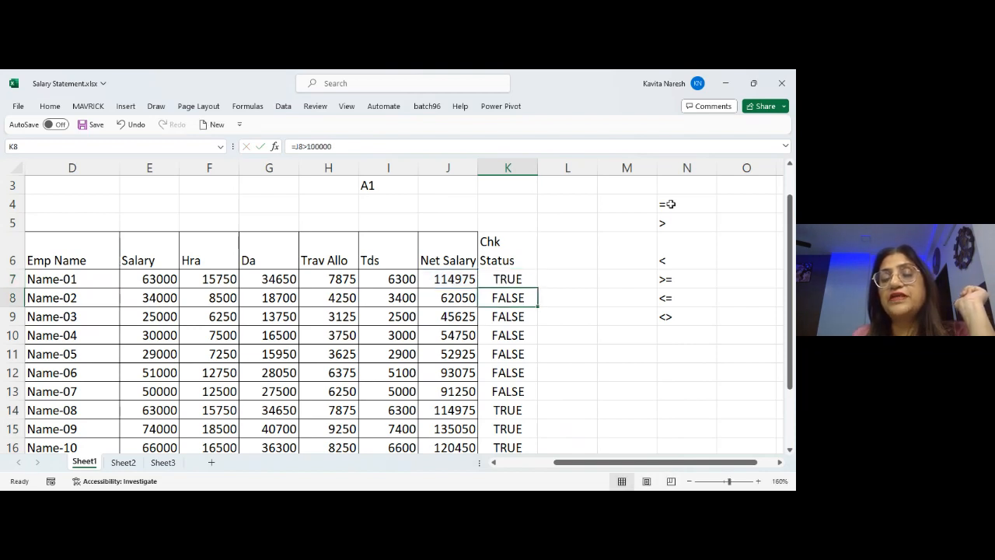
Overwrite the first employee's net salary in J7 with 50000 and check the comparison formula in K7.
key("Up")
key("Left")
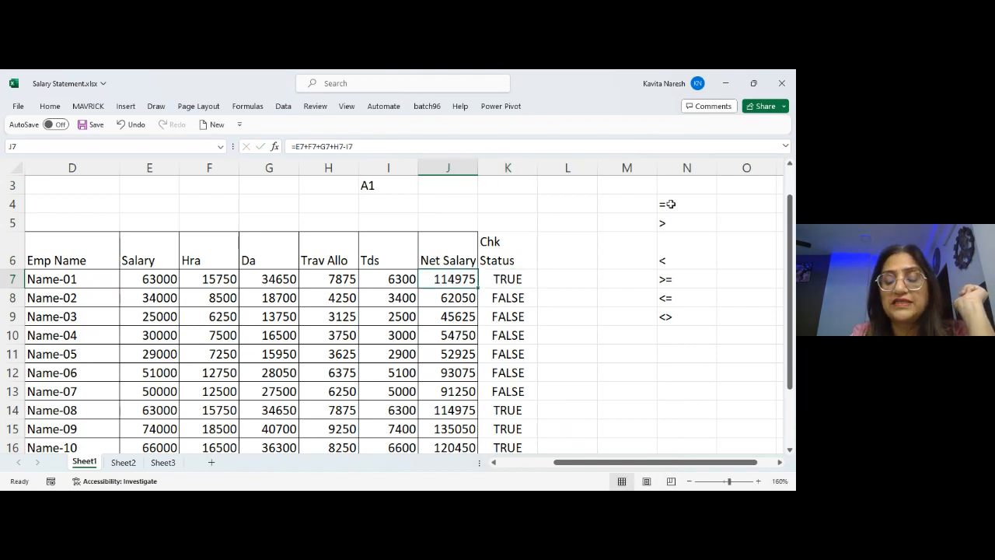
type("50000")
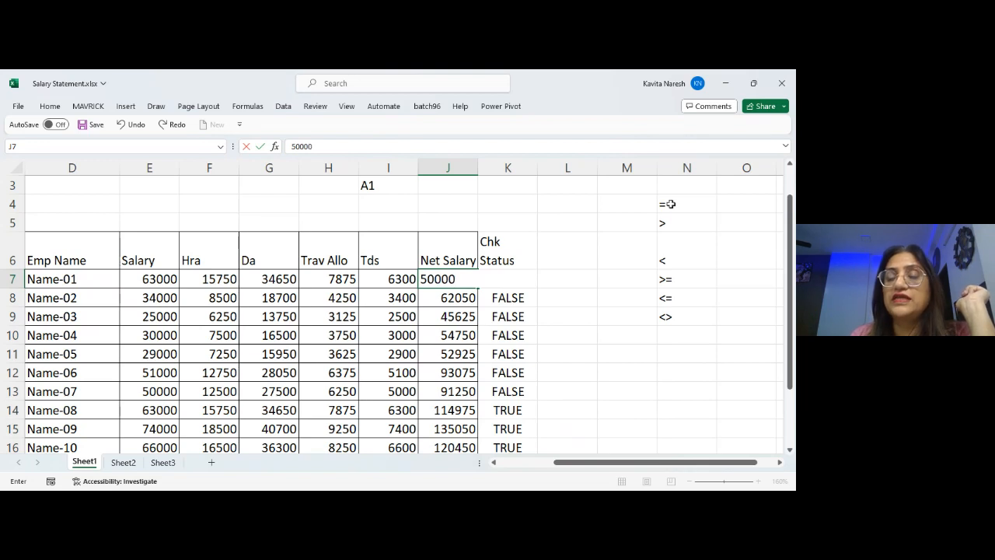
key("Return")
key("Up")
key("Right")
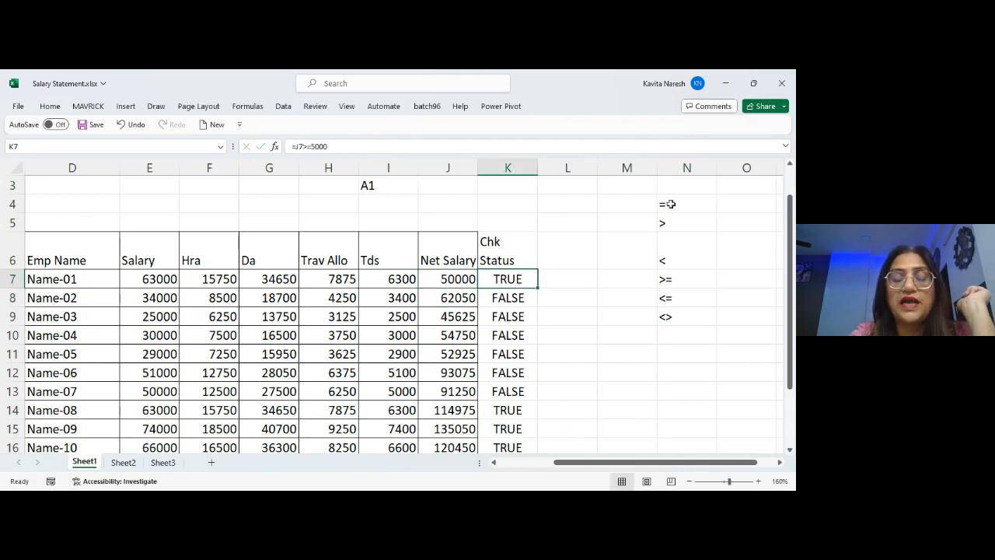
key("F2")
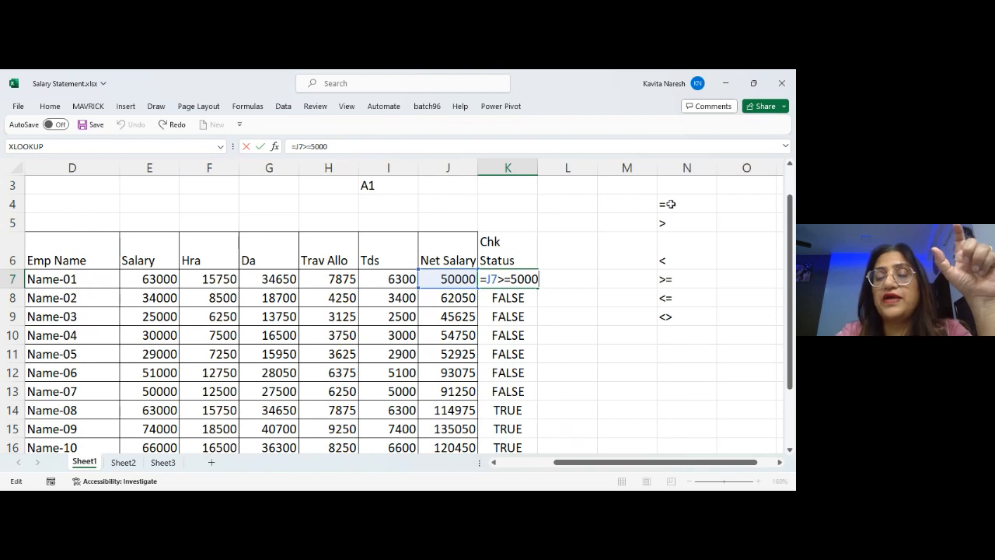
key("Return")
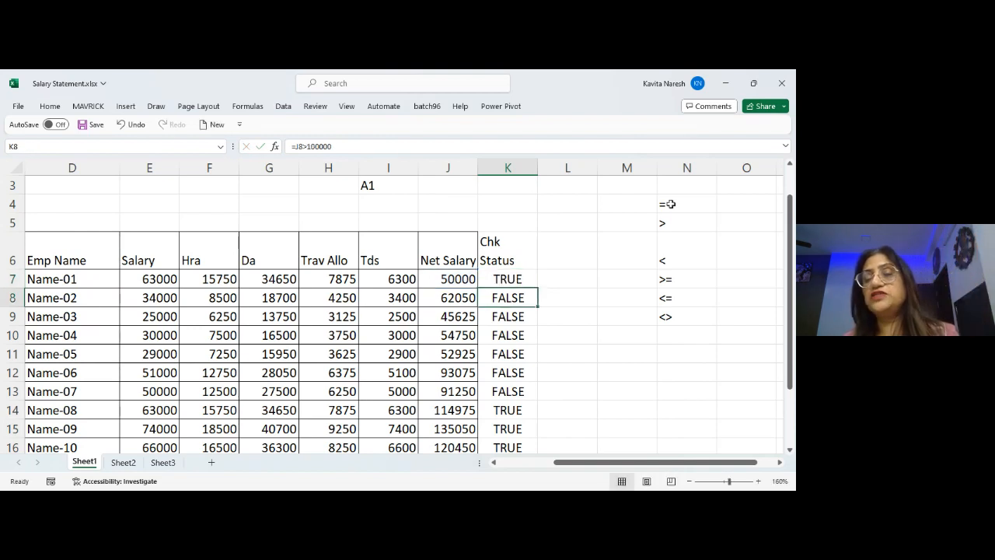
Go through the comparison operators listed in column N, from equal to down to less than or equal to.
left_click(675, 202)
key("Down")
key("Down")
key("Down")
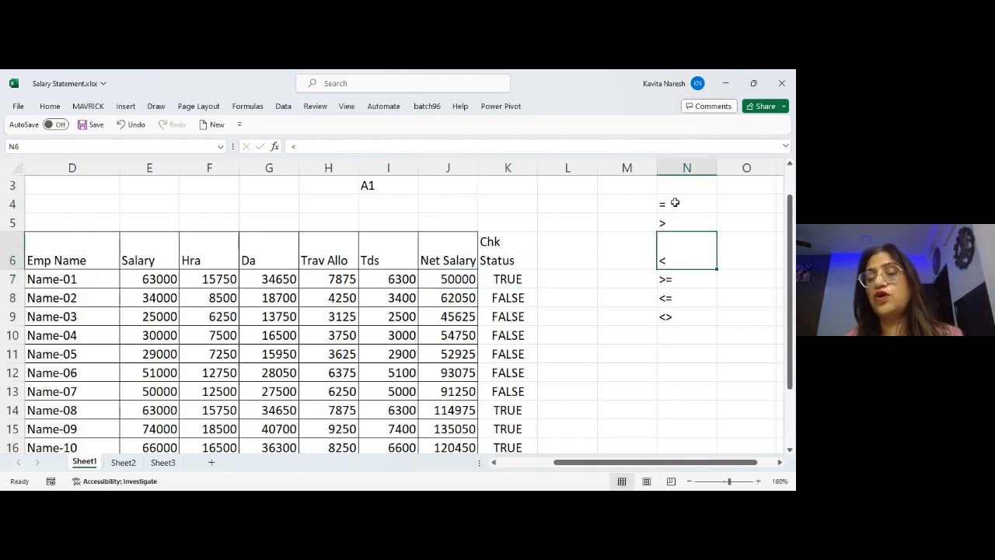
key("Down")
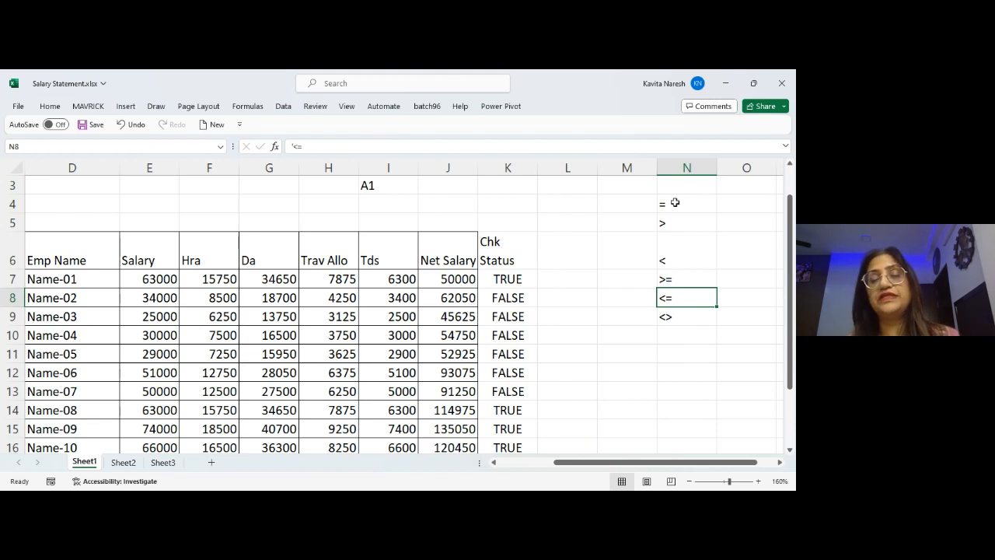
left_click(557, 274)
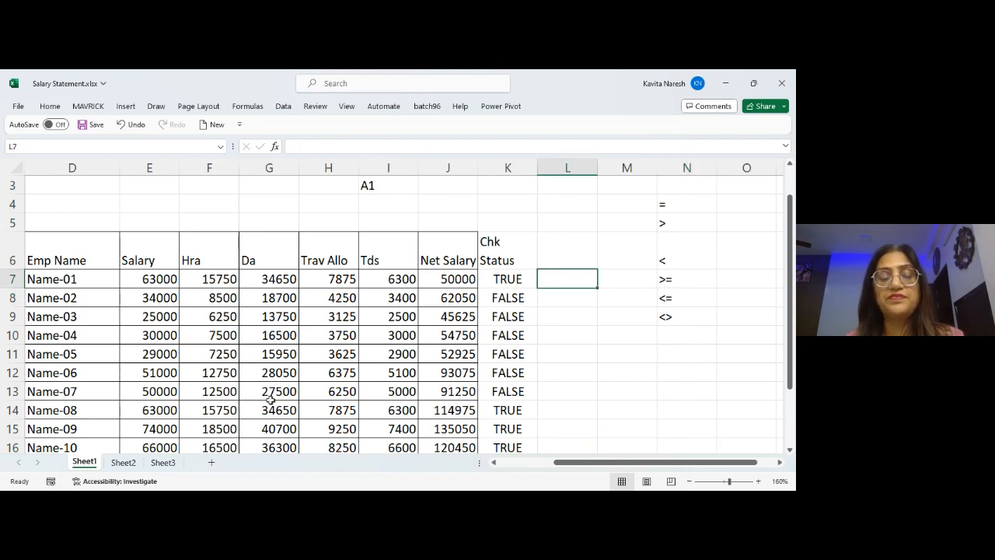
Switch to Sheet3 and insert the current date, 12-12-2023, in D4.
left_click(163, 463)
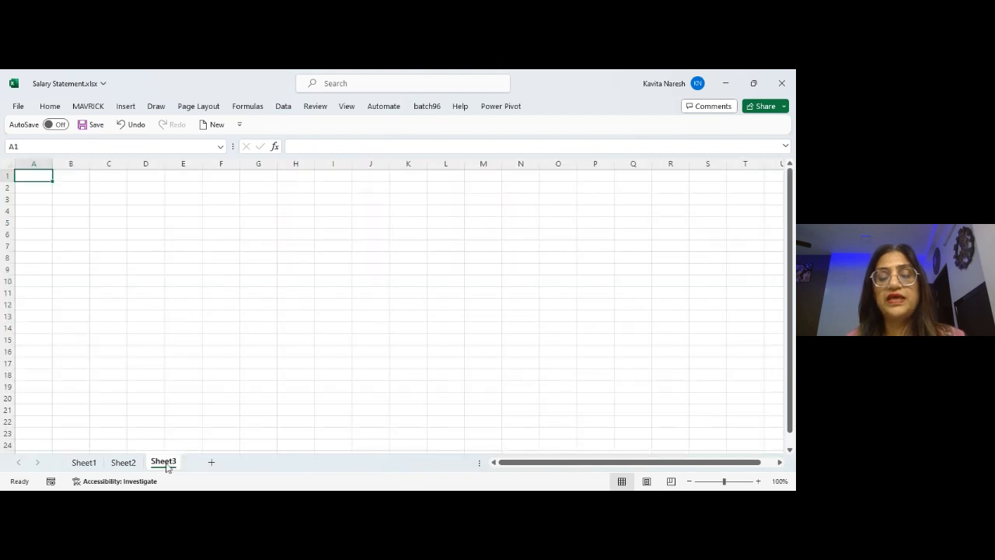
left_click(732, 481)
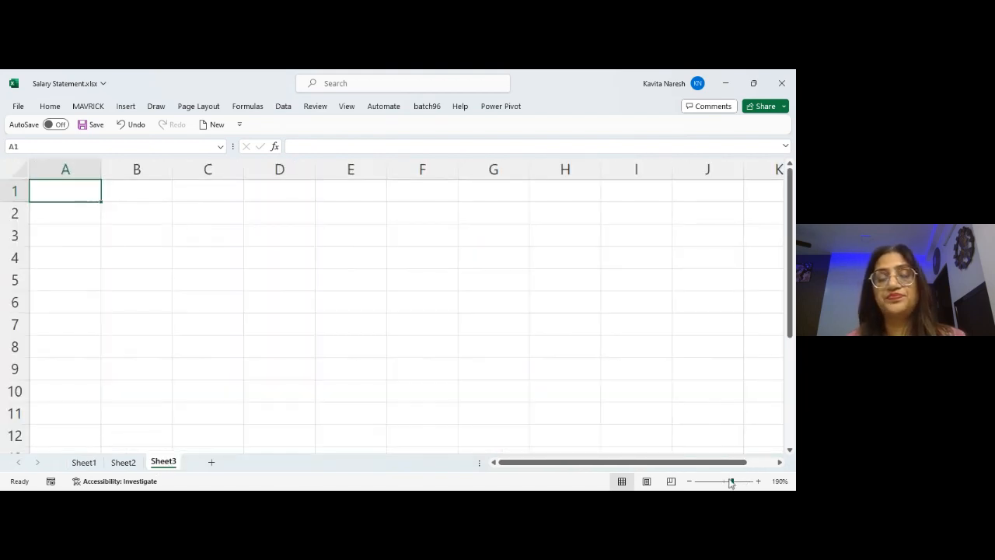
left_click(277, 262)
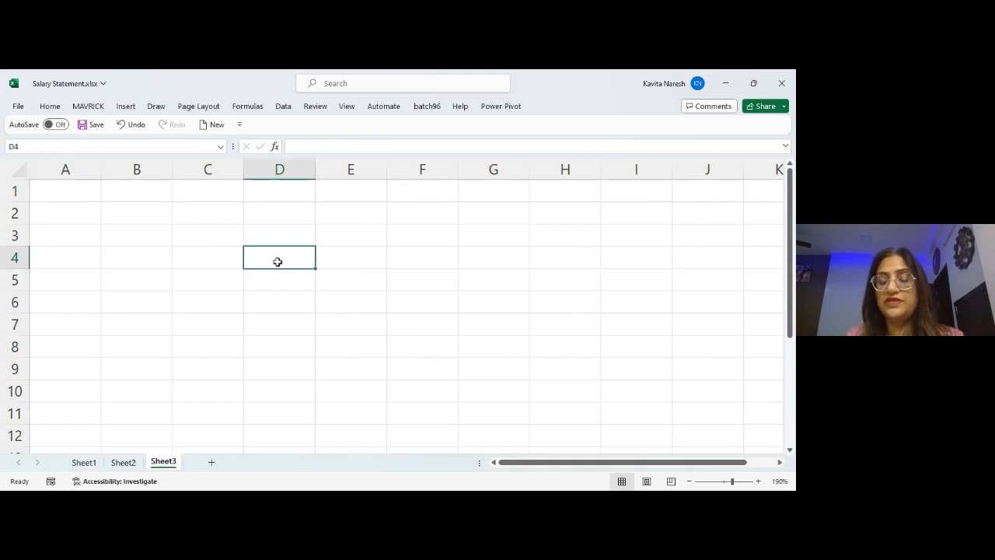
double_click(278, 262)
key("ctrl+semicolon")
key("Return")
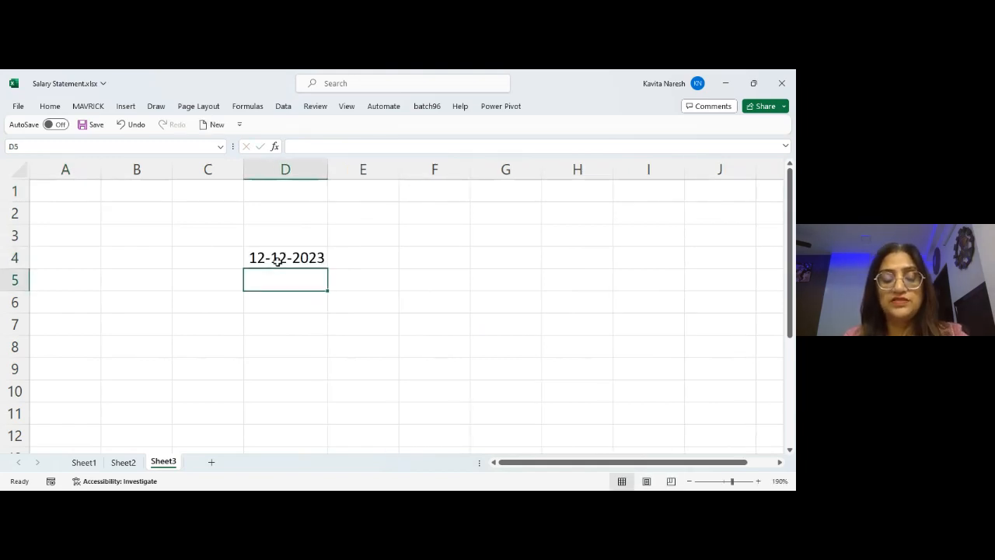
Enter the dates 12/2/2000, 12/10/1999 and 23/12/2000 in D5 through D7.
type("12/2")
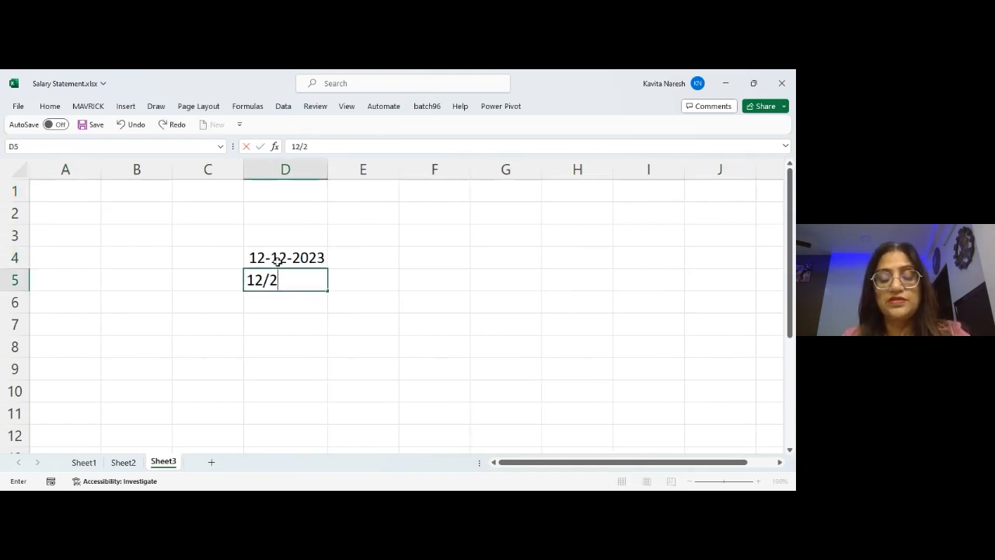
type("/2000")
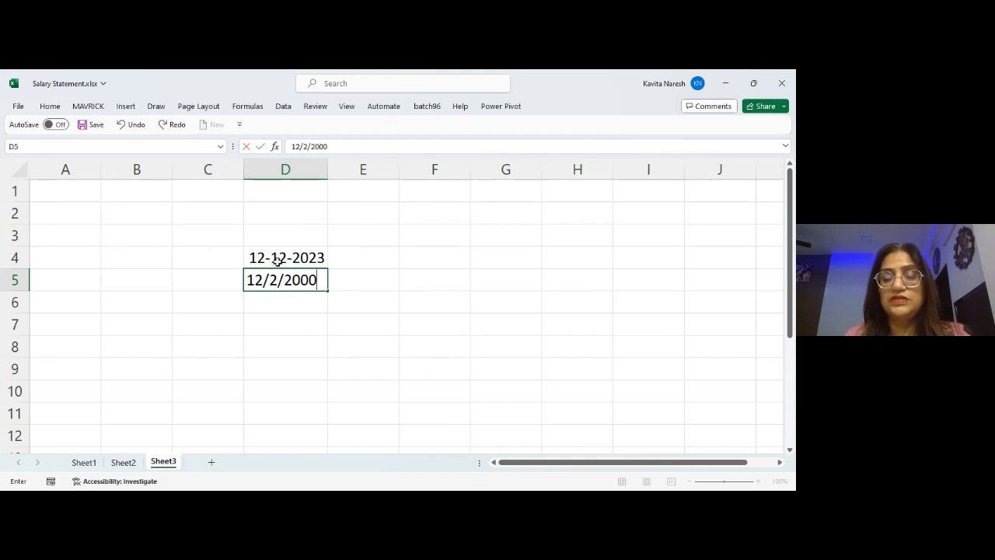
key("Return")
type("12")
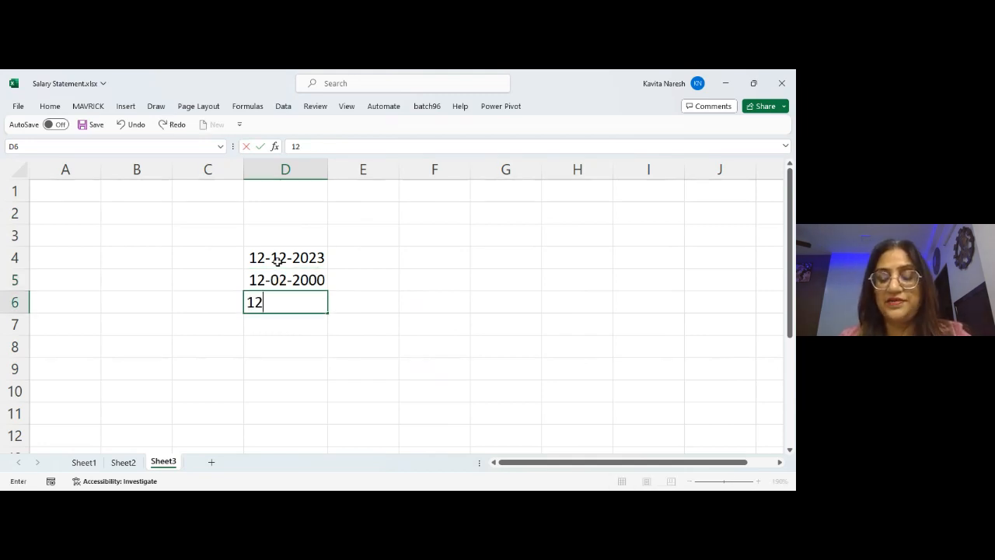
type("/10/1")
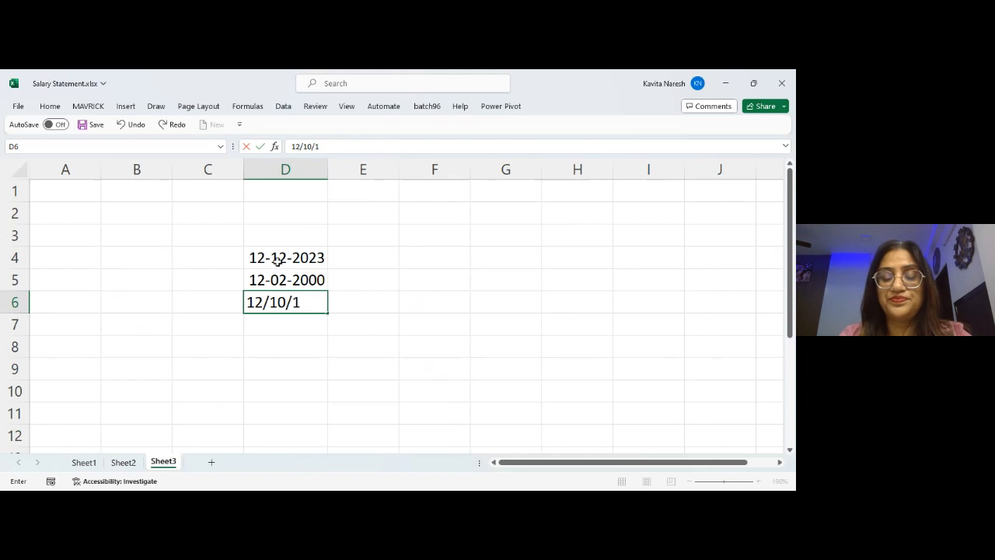
type("999")
key("Return")
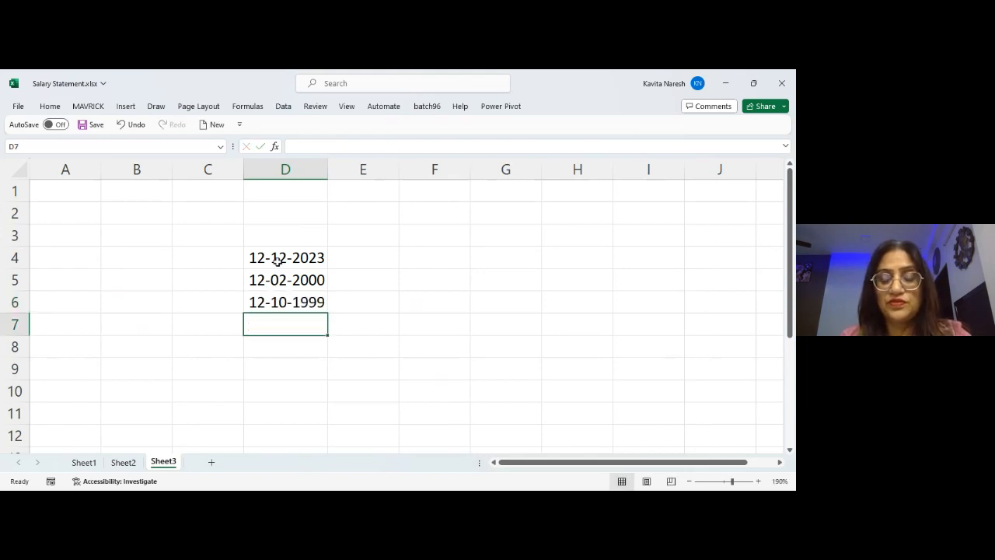
type("23/12/20")
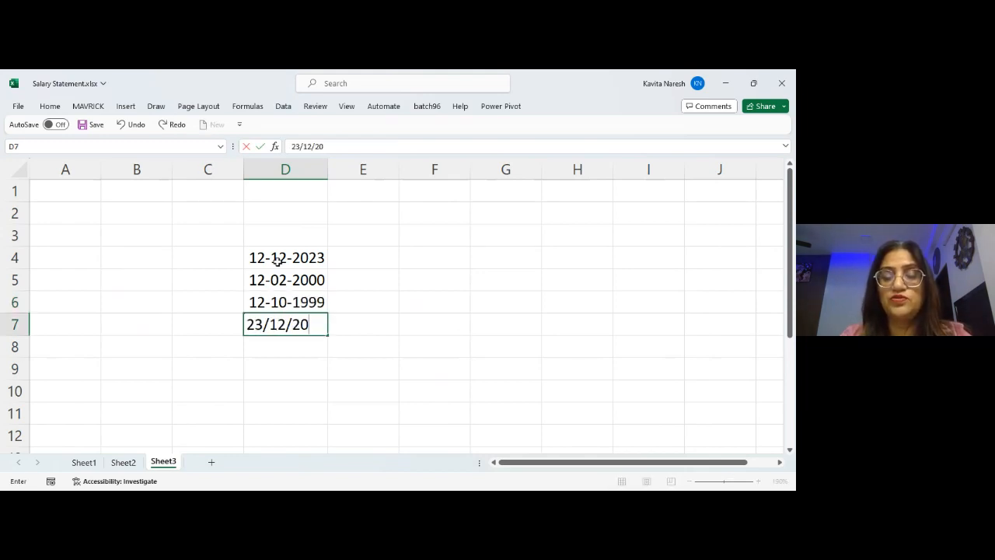
type("00")
key("Return")
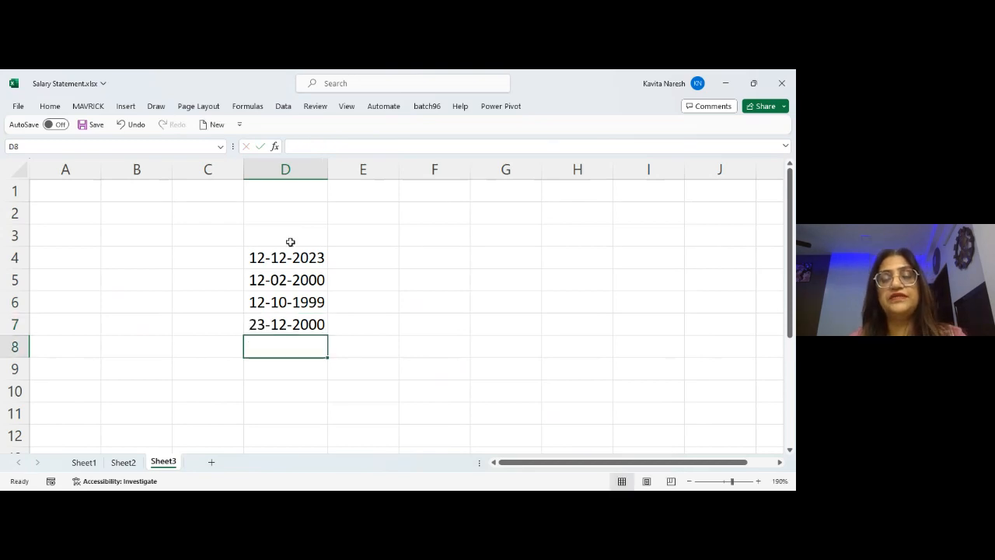
Add the heading "Dates" in D3 above the list of dates.
left_click(301, 230)
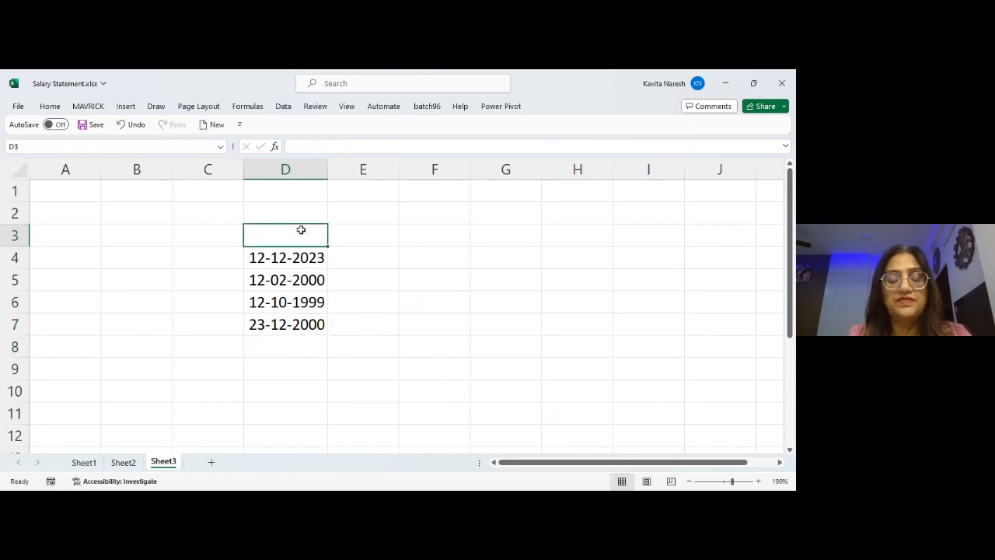
type("Dates")
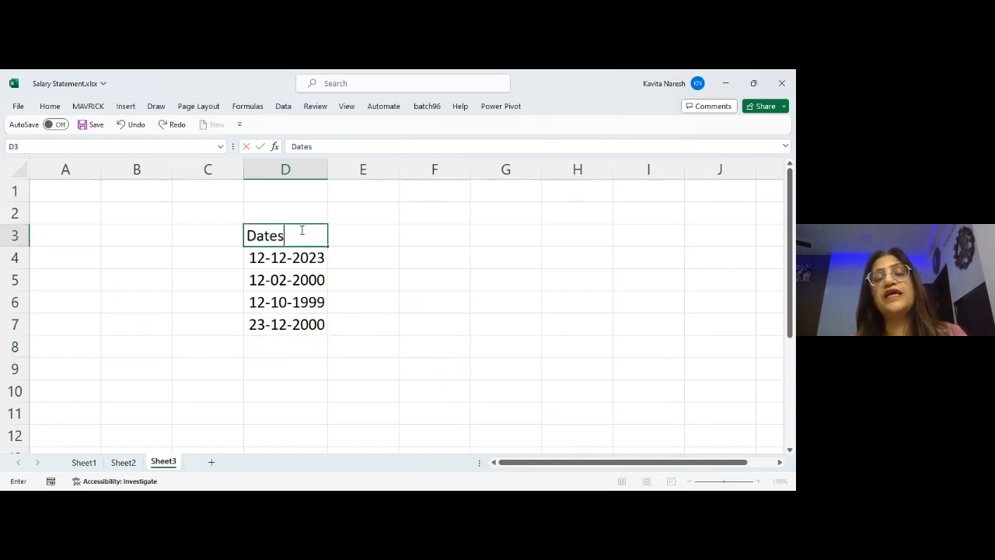
key("Tab")
key("Return")
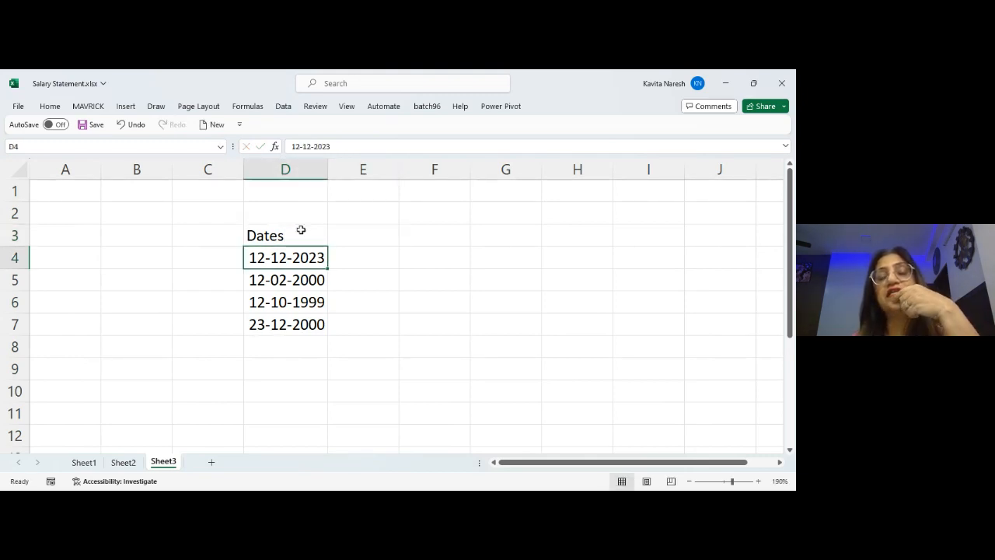
Enter the comparison formula =D4>=12/12-2023 in E4, beside the first date.
key("Right")
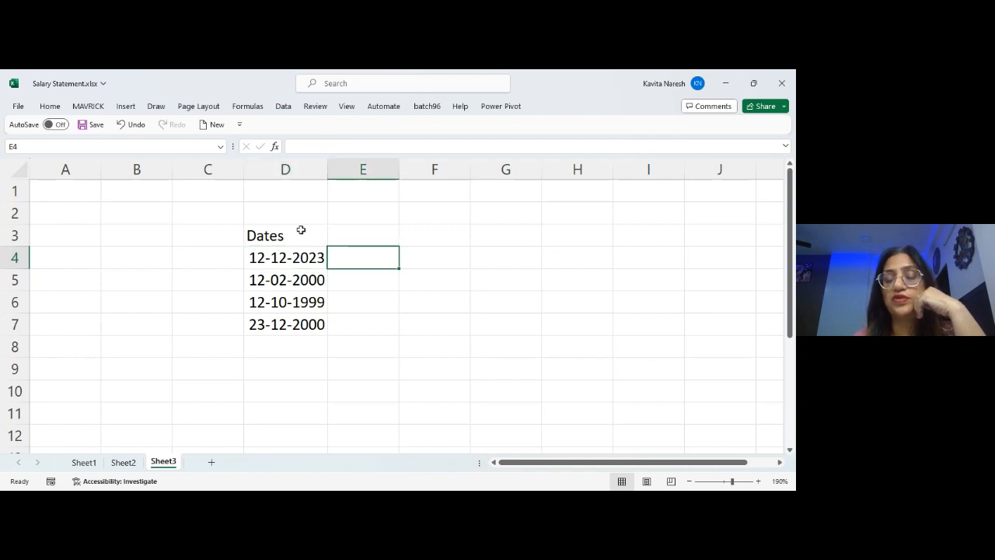
type("=")
key("Left")
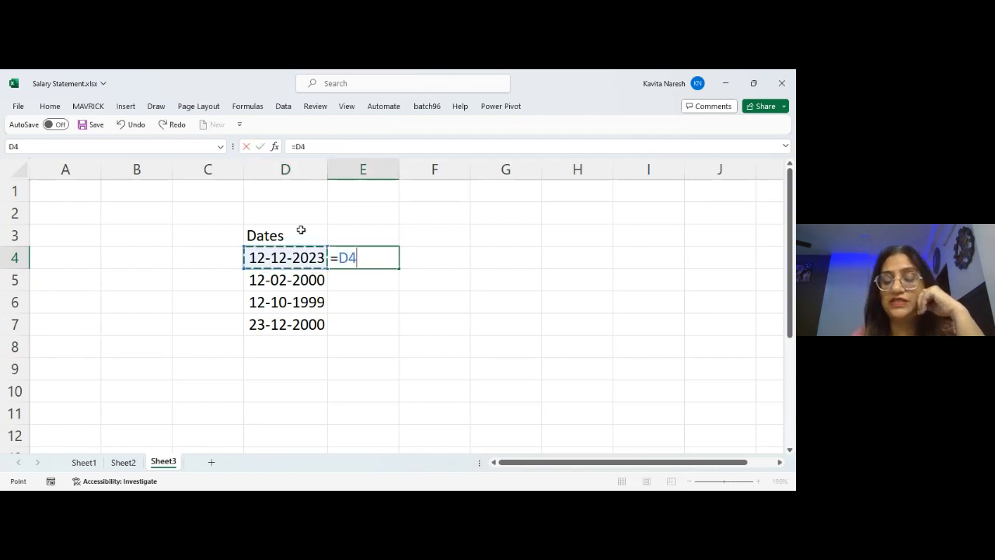
type(">")
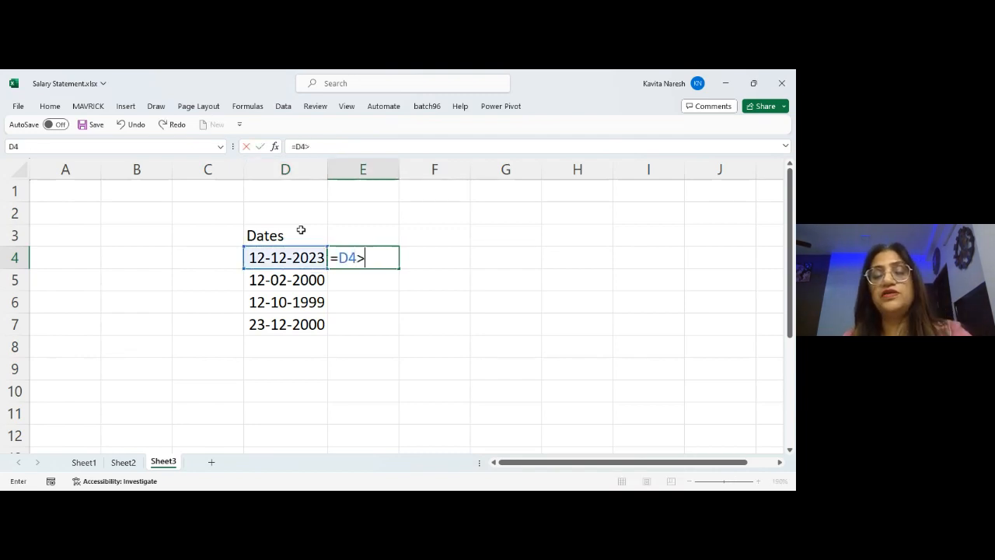
type("=")
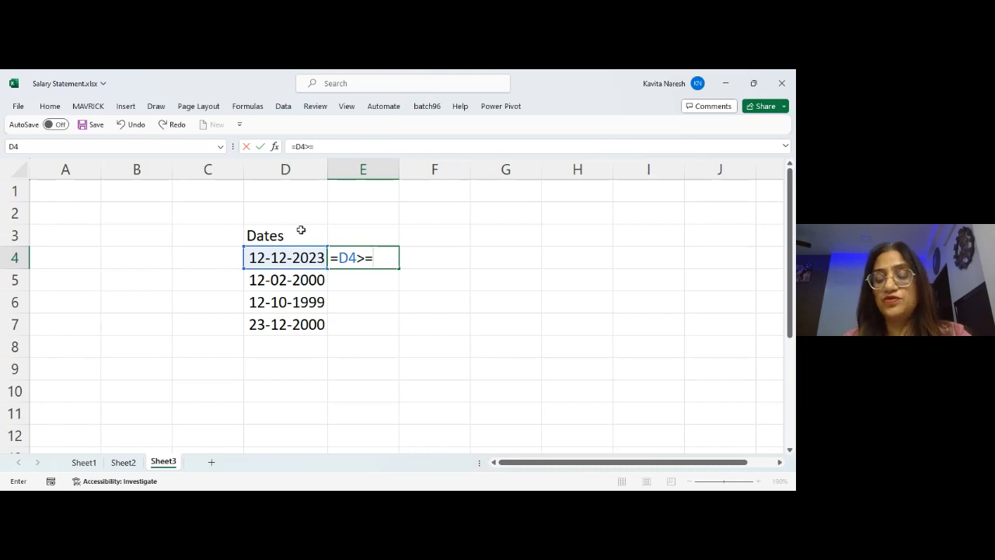
type("12/")
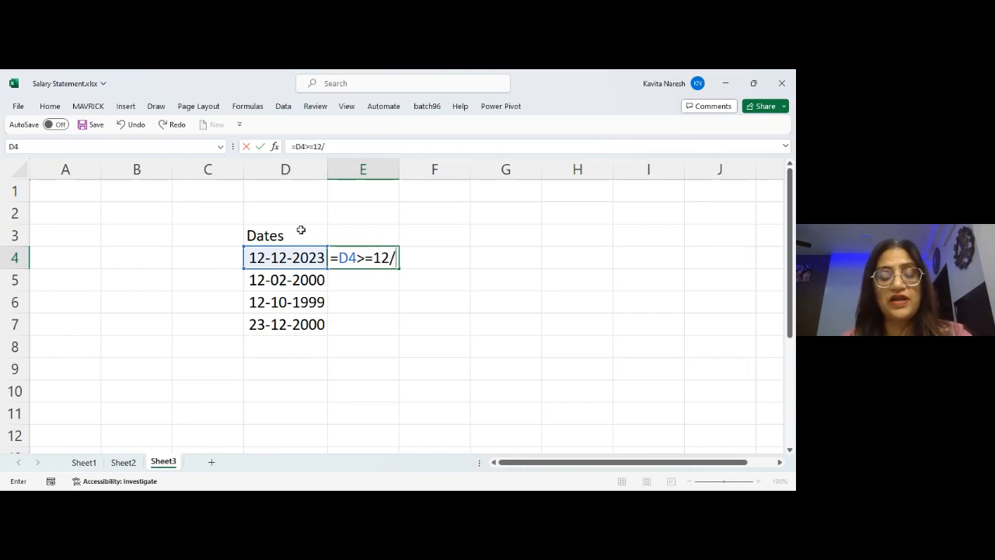
type("1/2")
key("BackSpace")
key("BackSpace")
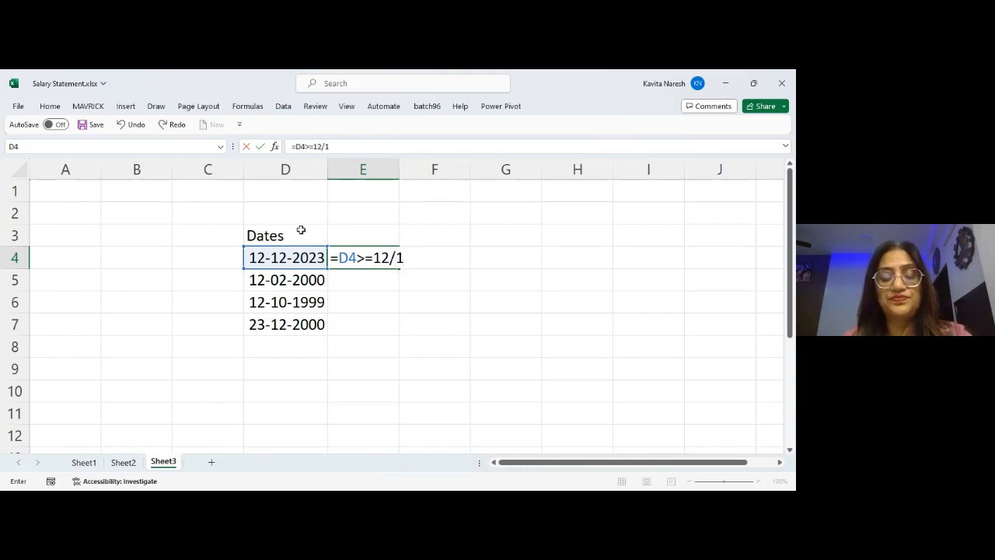
type("2")
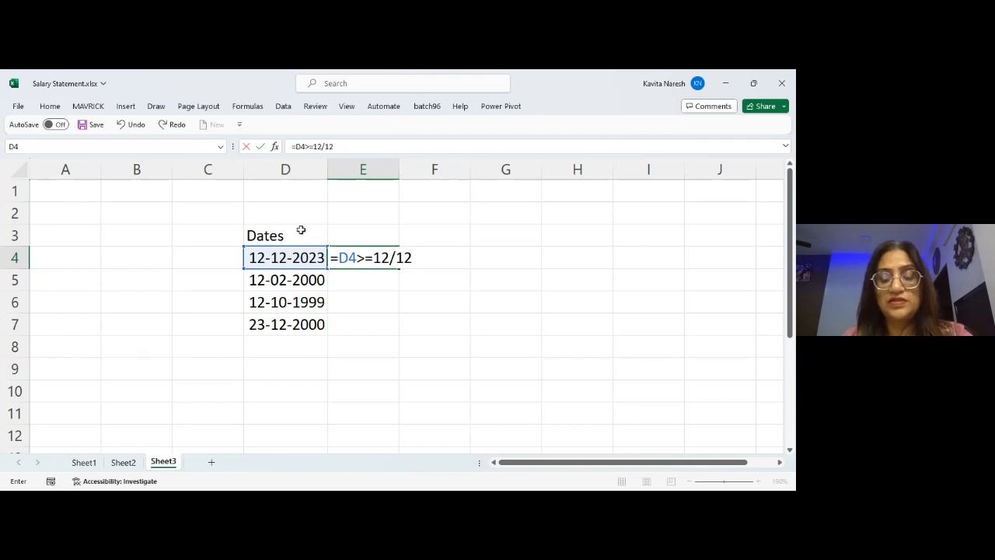
type("-2023")
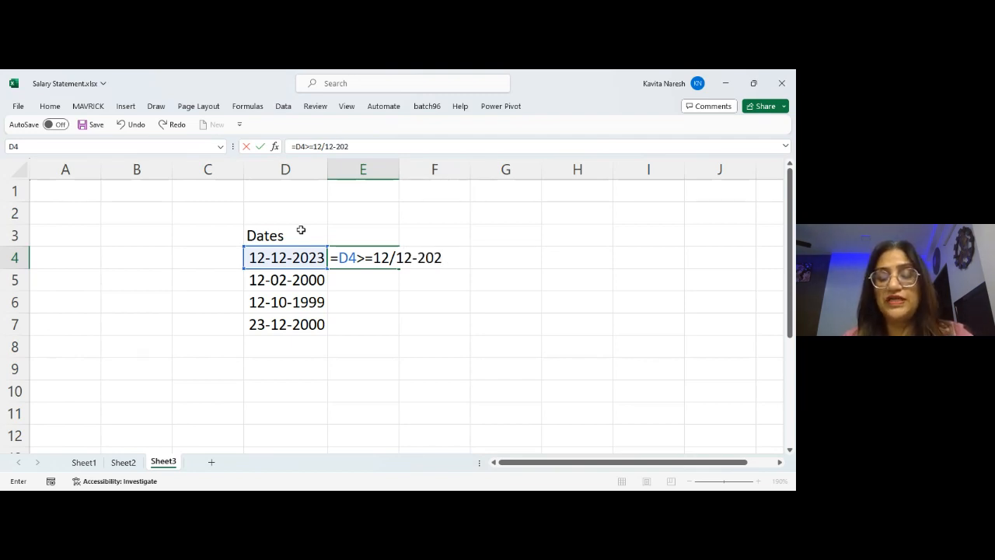
key("Return")
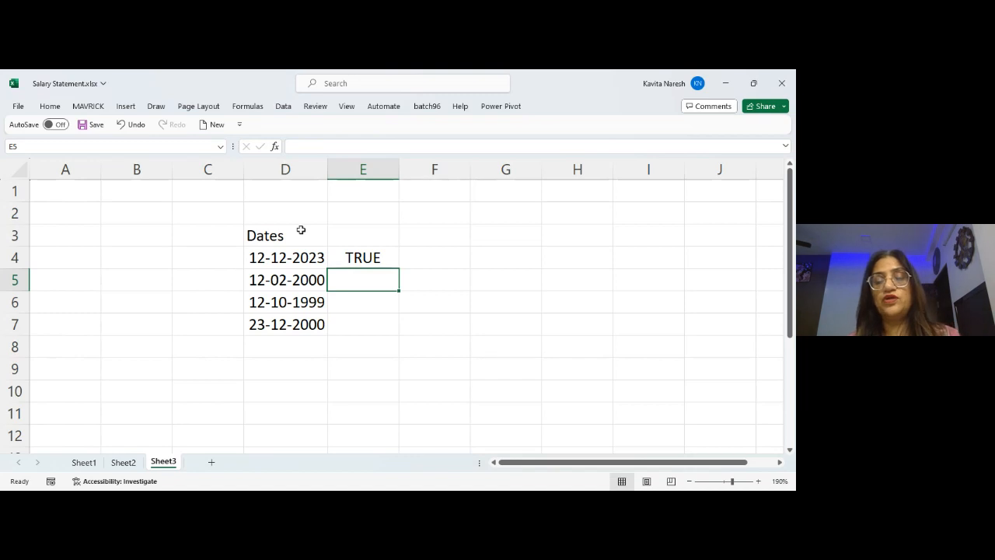
Copy the comparison formula from E4 down through E7.
key("Up")
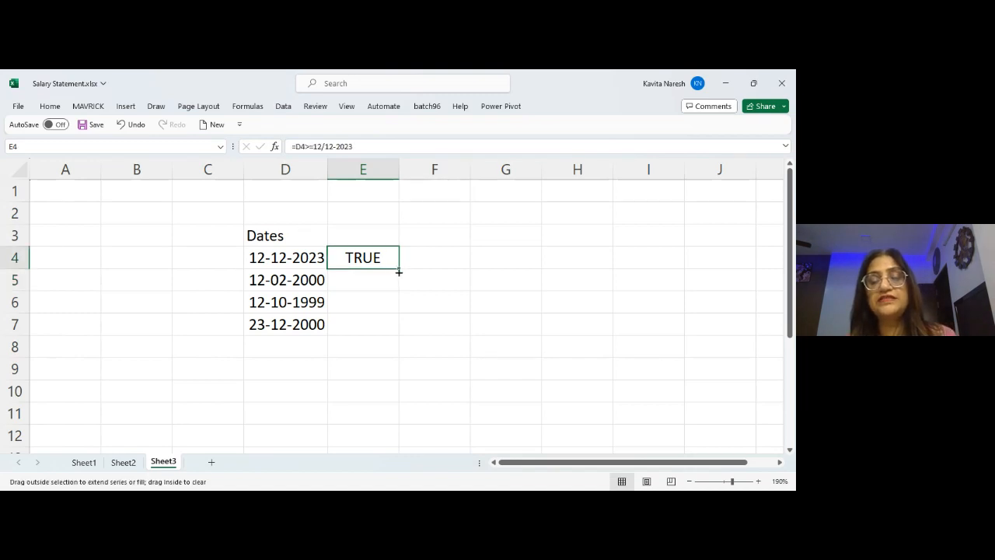
left_click_drag(399, 272, 393, 329)
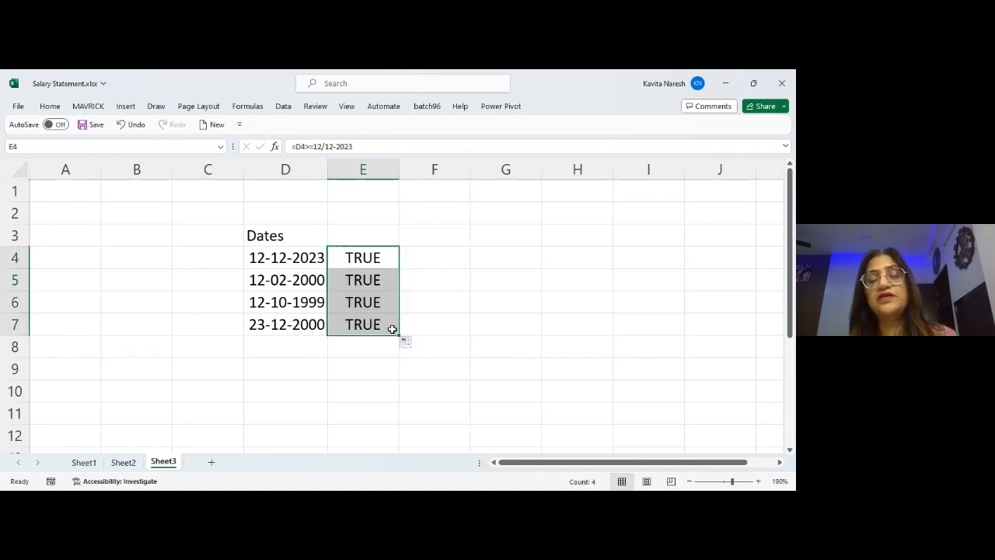
left_click(378, 283)
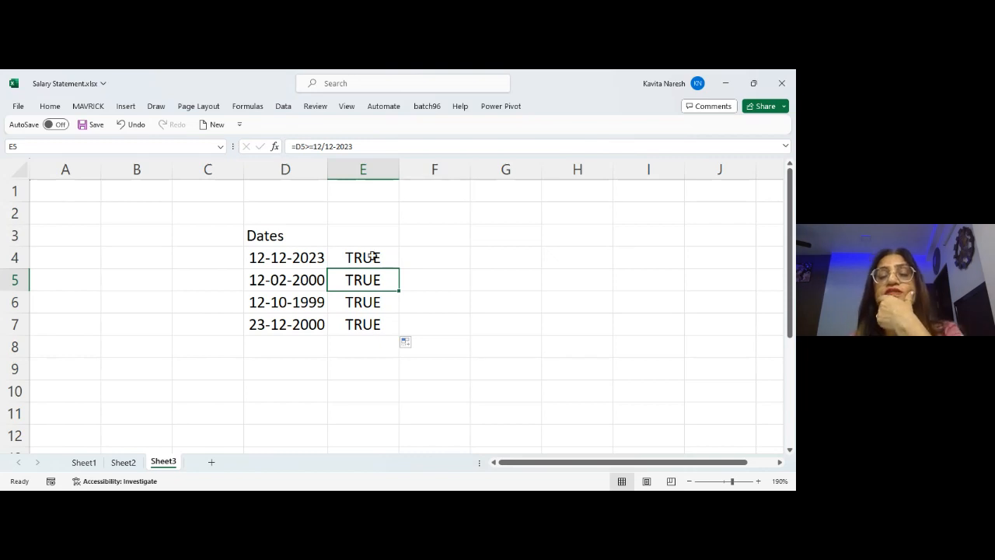
Correct the E4 formula to =D4>=12/12/2023 and refill it down to E7.
double_click(373, 257)
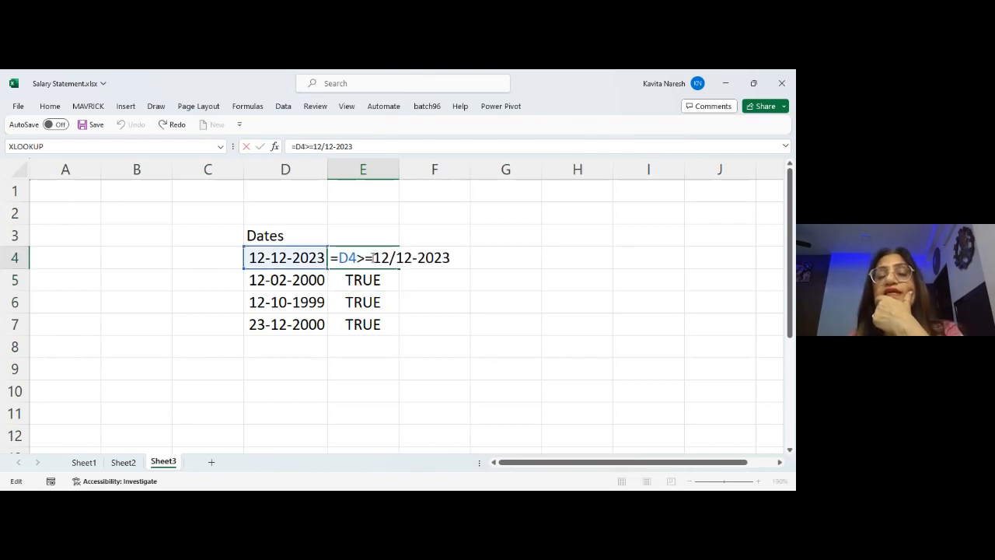
left_click(418, 259)
key("BackSpace")
type("/")
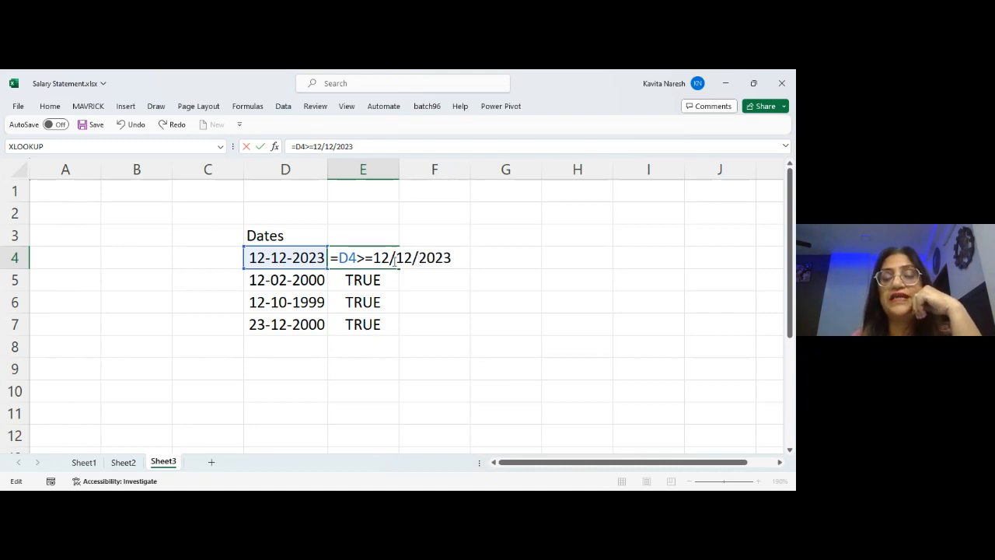
key("Return")
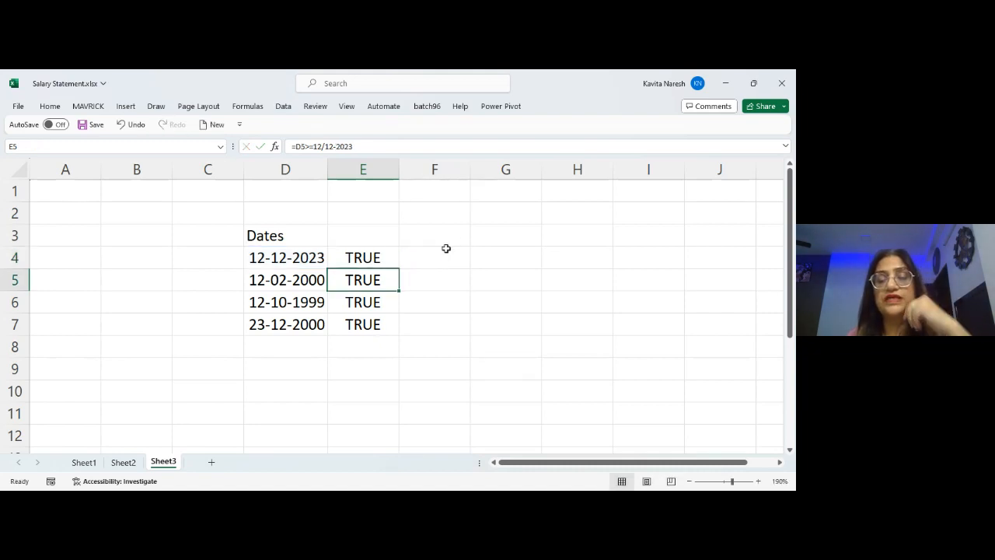
left_click(380, 263)
double_click(399, 269)
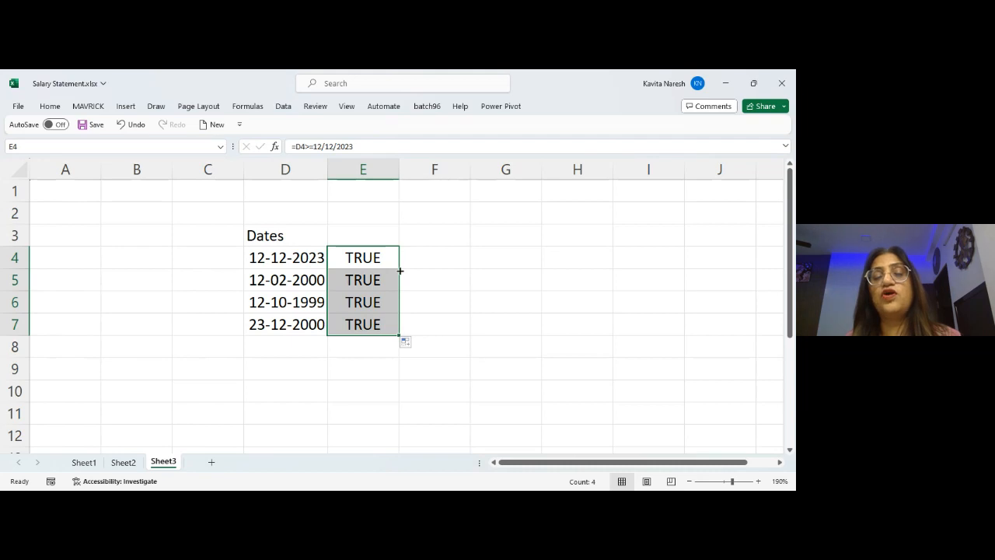
Inspect the date in D5 and the comparison formulas in E4 and E5 without changing them.
left_click(309, 280)
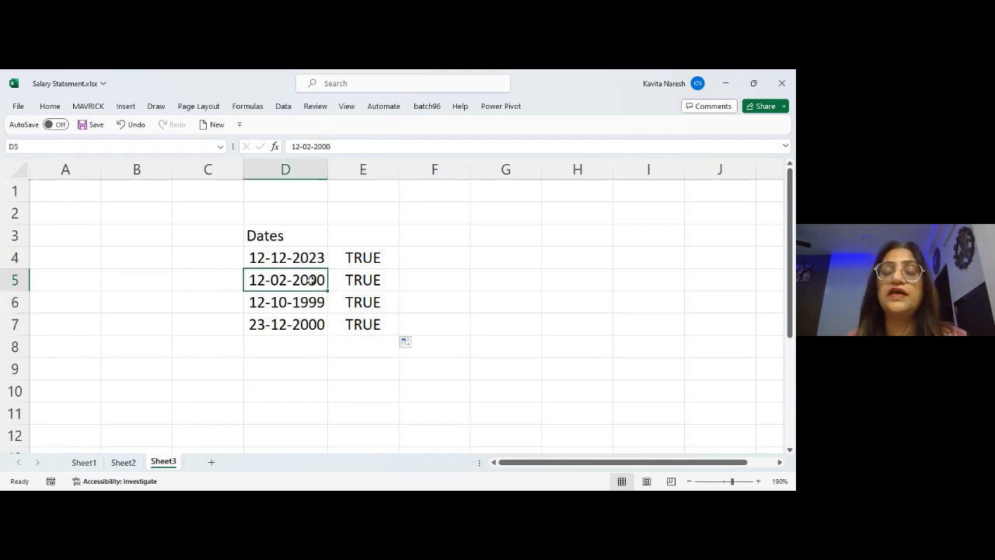
left_click(358, 262)
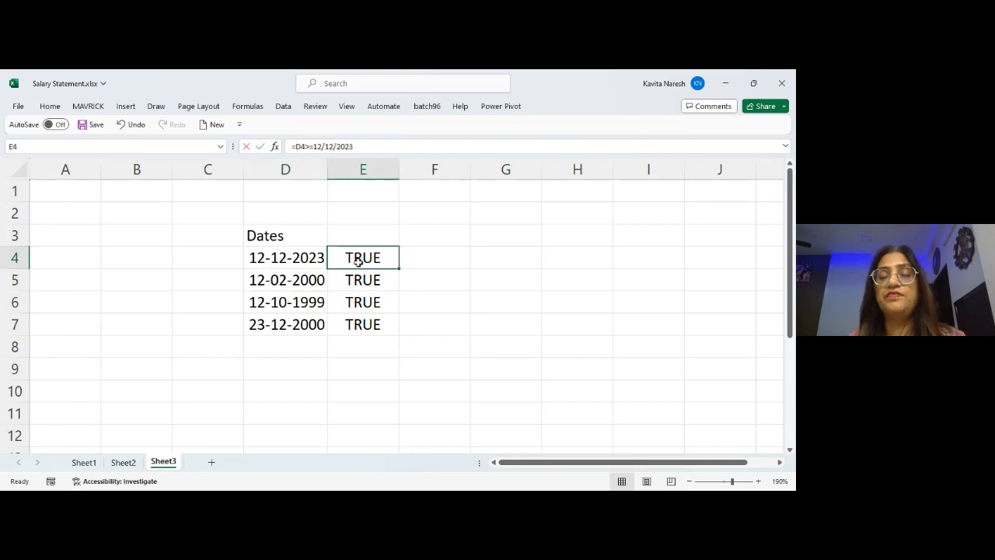
double_click(357, 262)
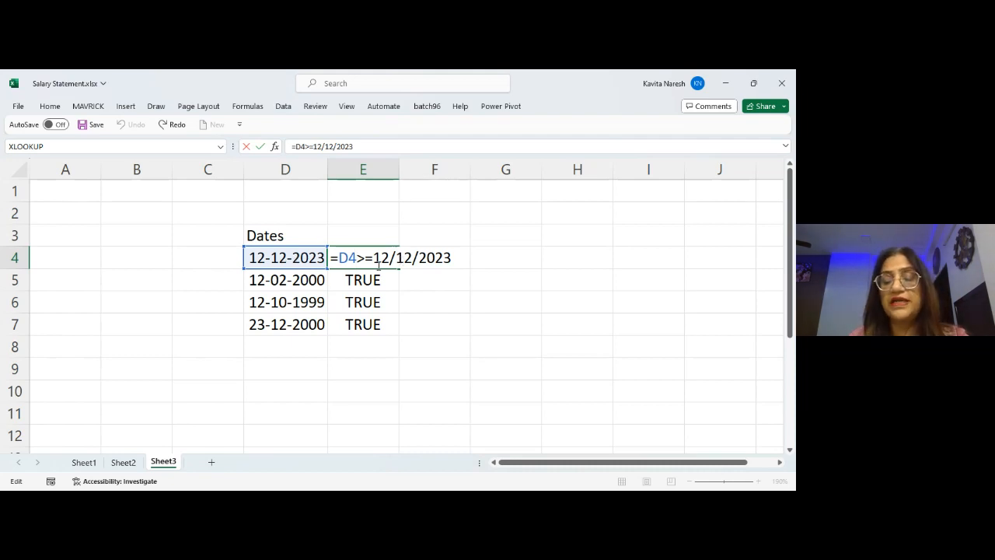
key("Return")
key("F2")
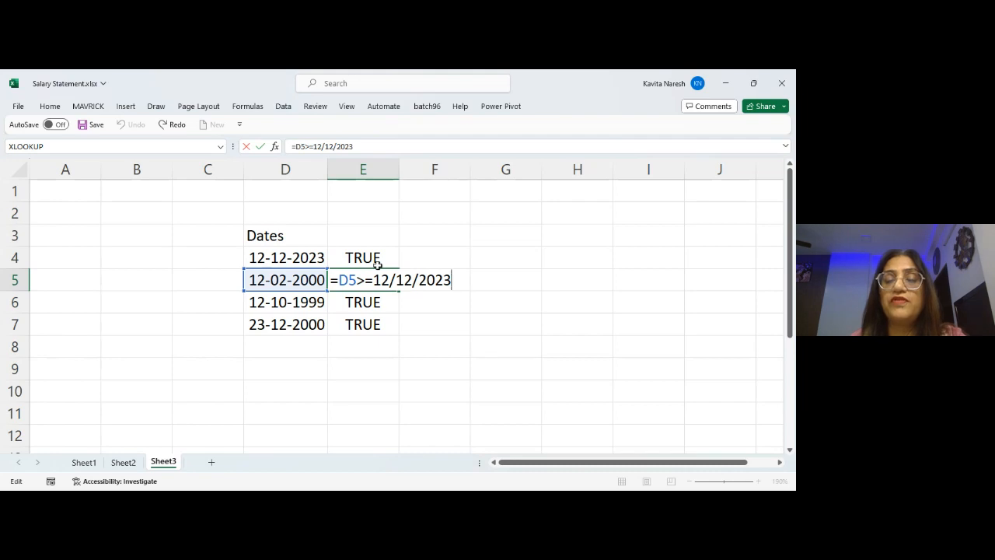
key("Escape")
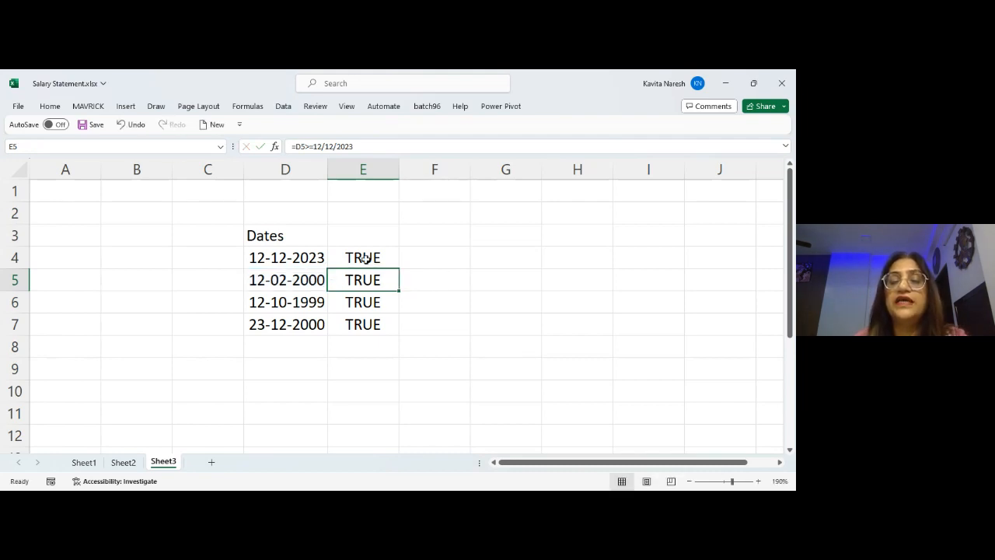
Enclose the date in the E4 formula in double quotes so it reads =D4>="12/12/2023".
left_click(367, 259)
key("F2")
left_click(369, 258)
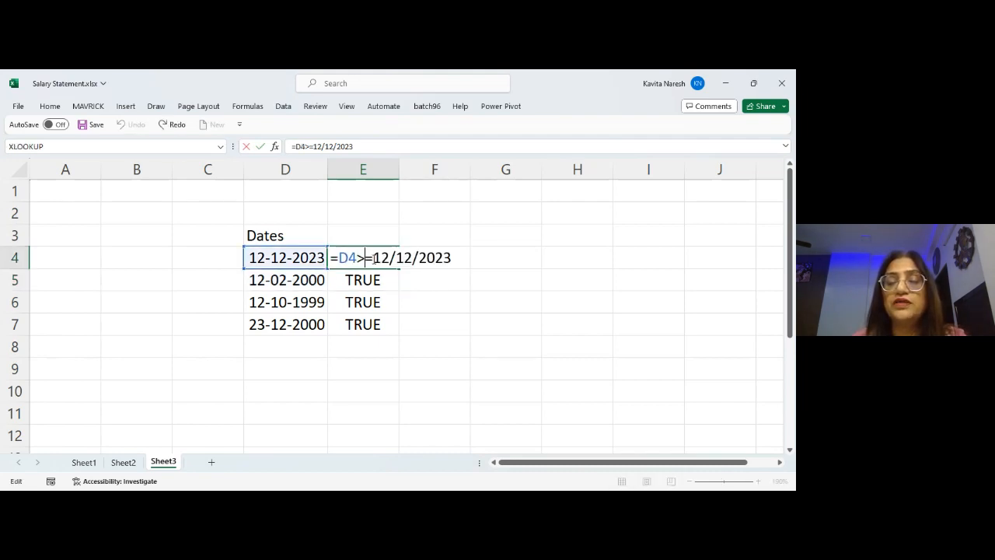
type("\"")
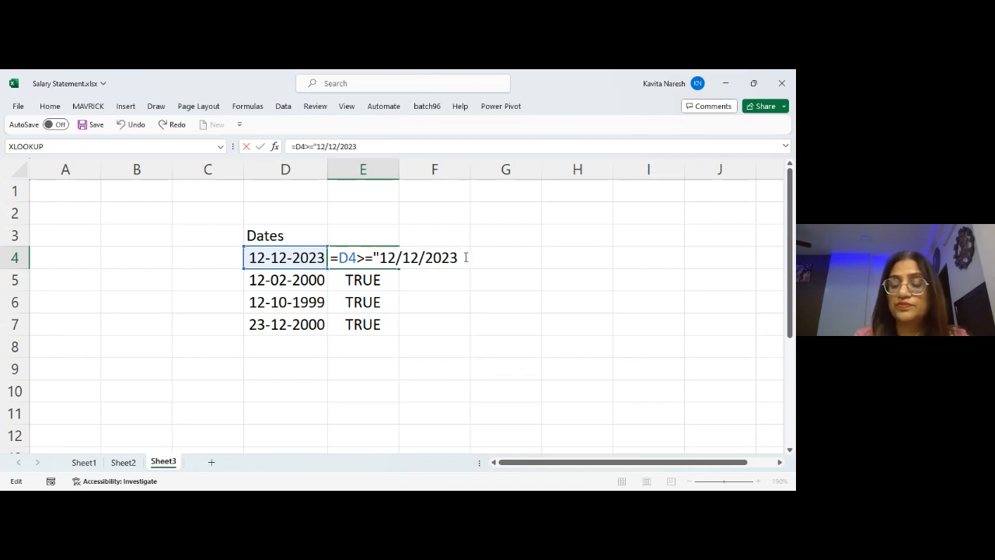
key("Return")
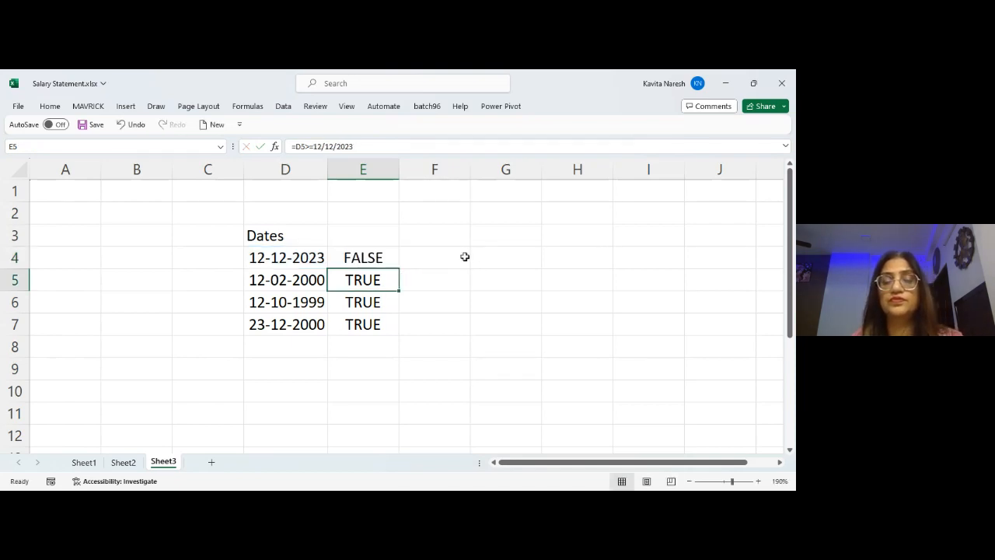
Recheck the quoted-date formula in E4 and widen column D.
left_click(383, 256)
key("F2")
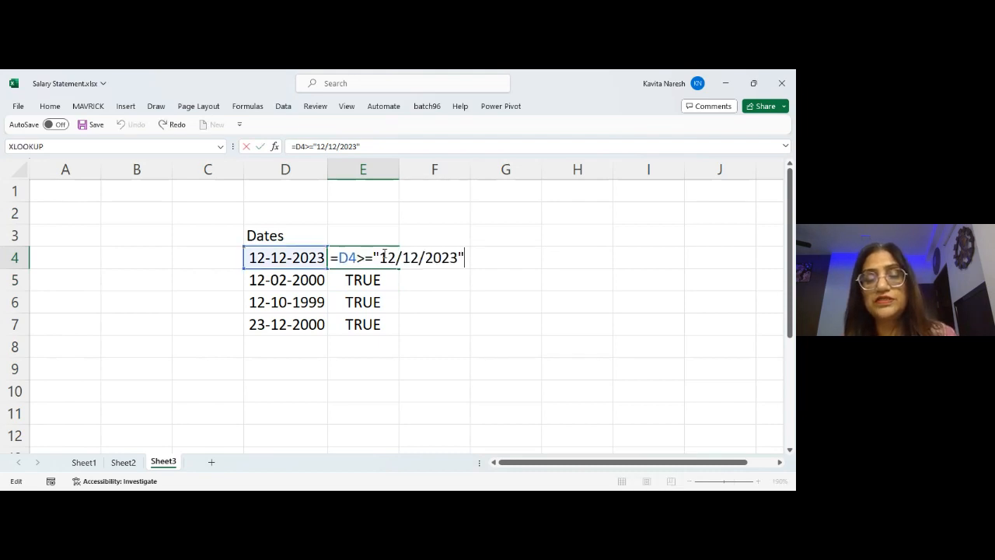
key("ctrl+Return")
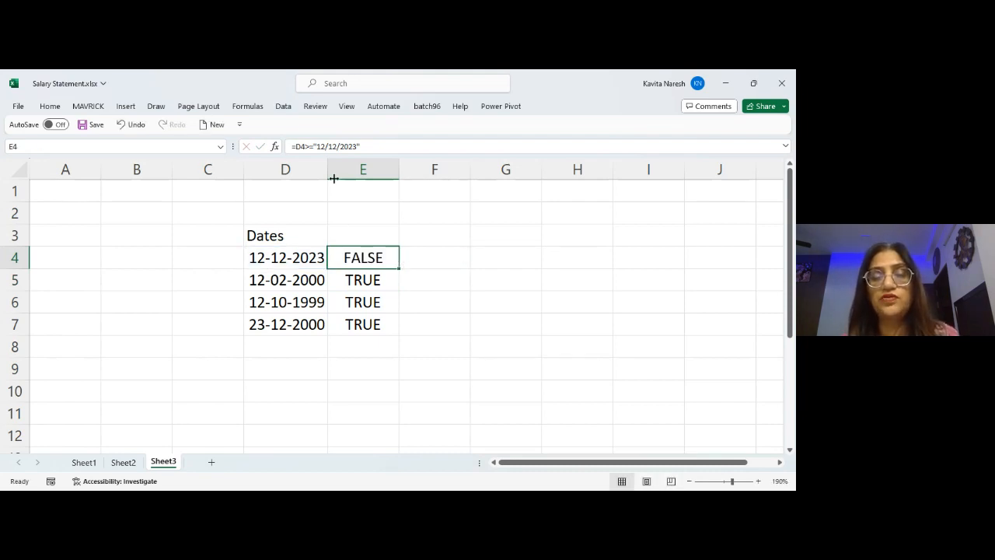
left_click_drag(328, 166, 371, 174)
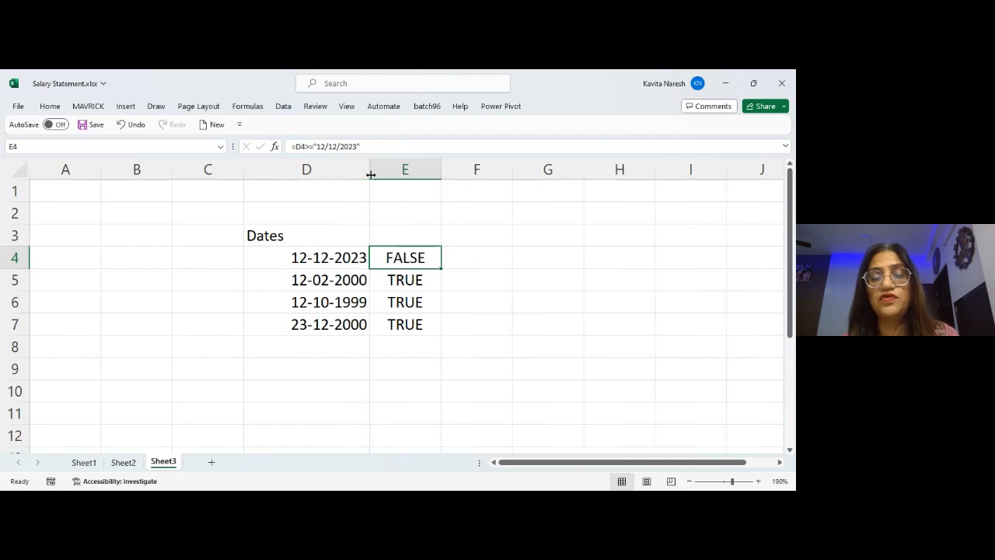
Review the E4 formula once more and copy the quoted-date version down through E7.
double_click(411, 263)
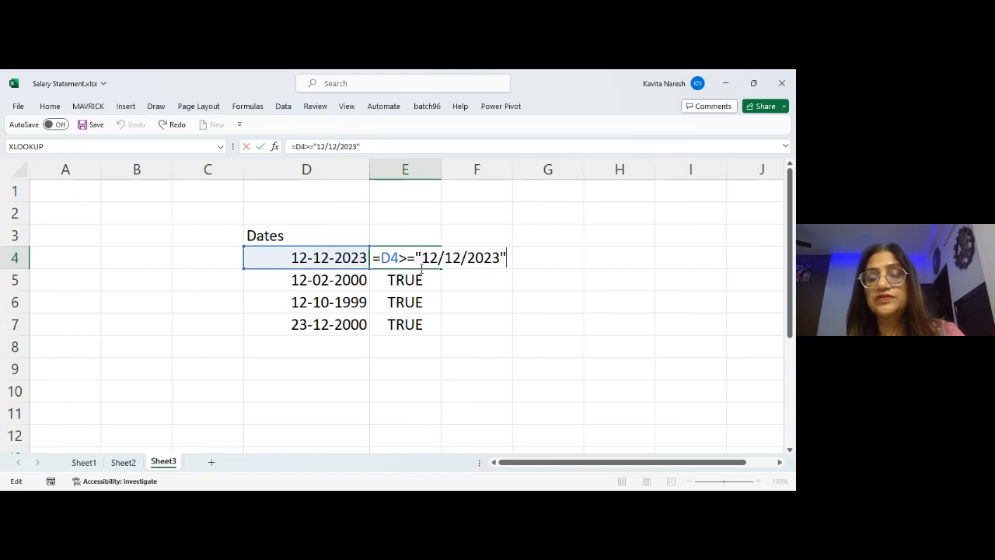
key("Return")
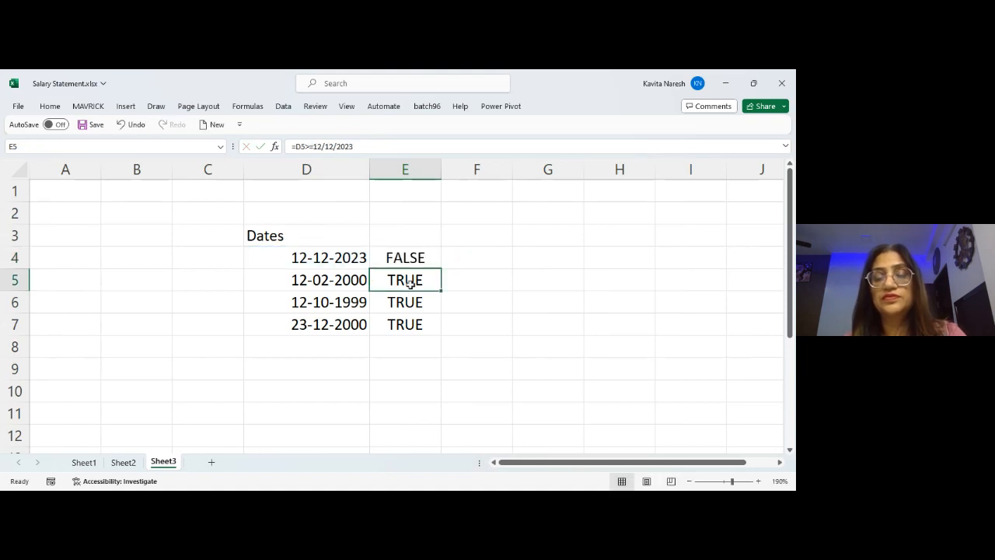
left_click(433, 257)
right_click(435, 257)
left_click(408, 257)
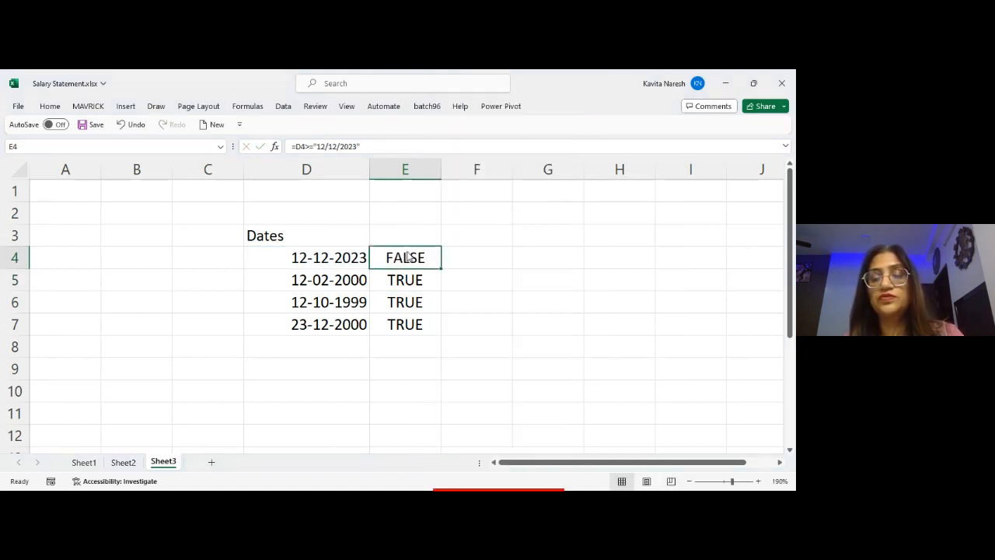
right_click(408, 258)
left_click(386, 258)
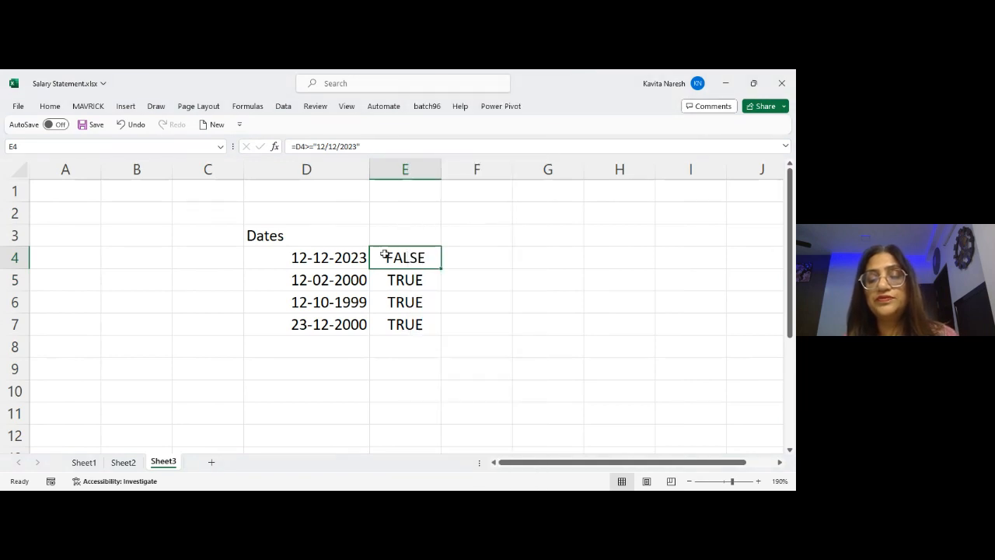
left_click_drag(440, 267, 444, 337)
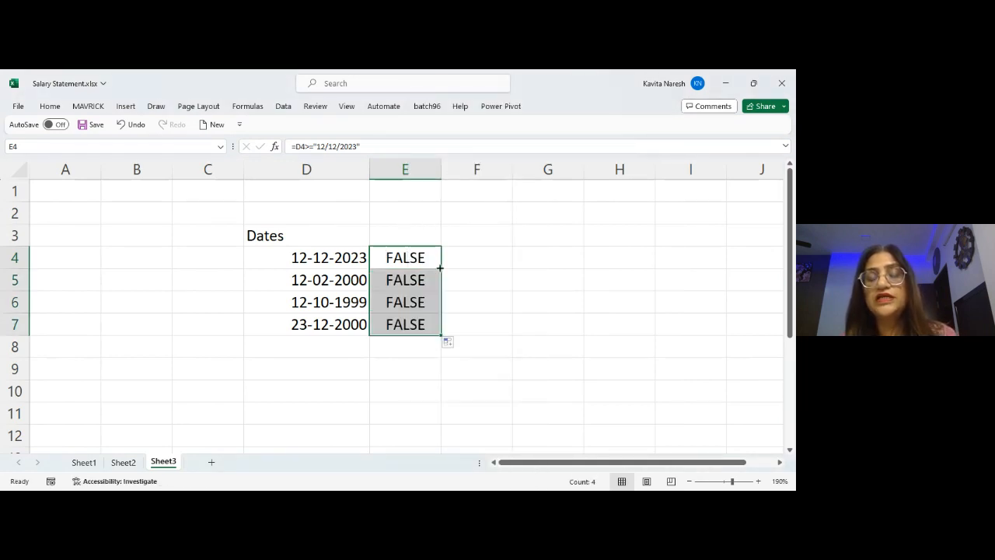
Inspect the quoted-date comparison formulas in E4, E5 and E6 without changing them.
left_click(413, 281)
left_click(411, 302)
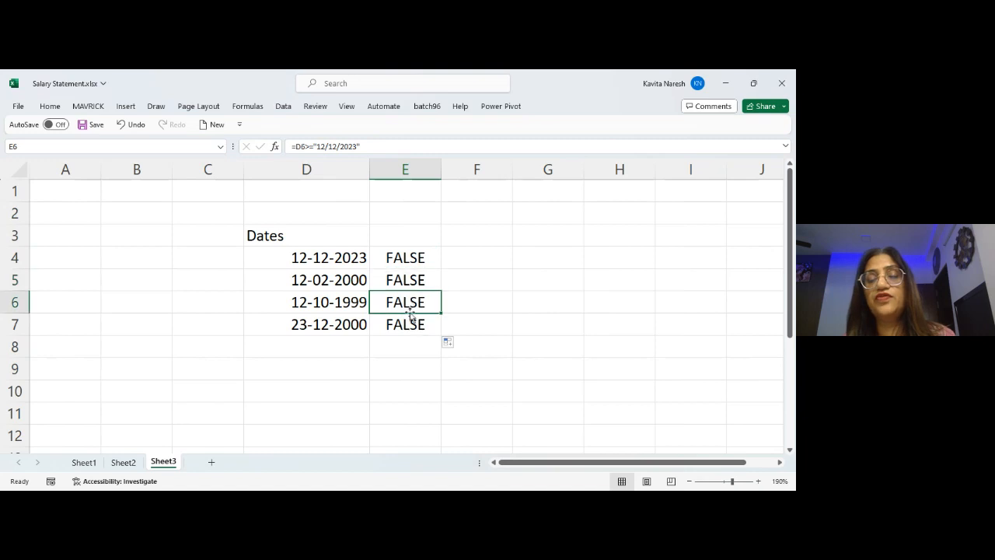
left_click(407, 258)
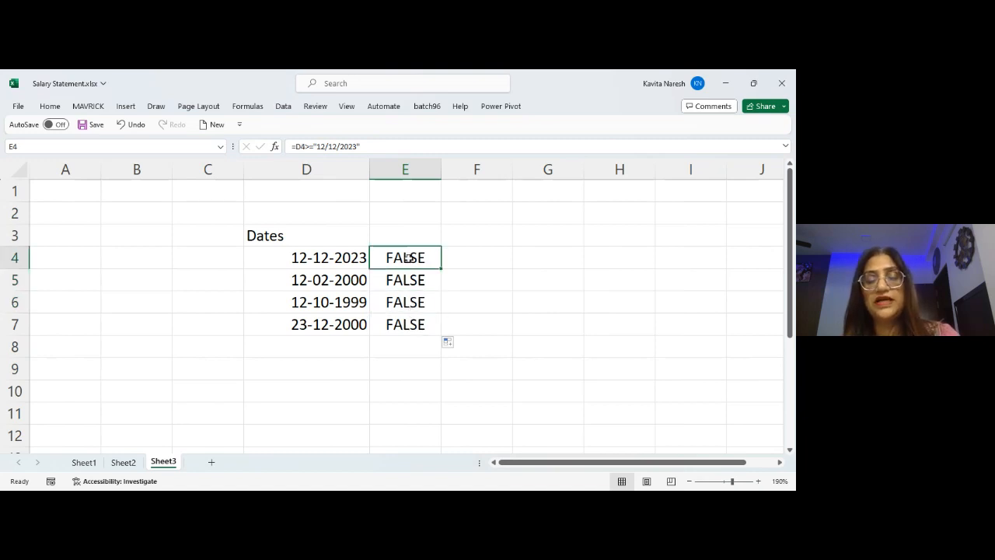
double_click(407, 258)
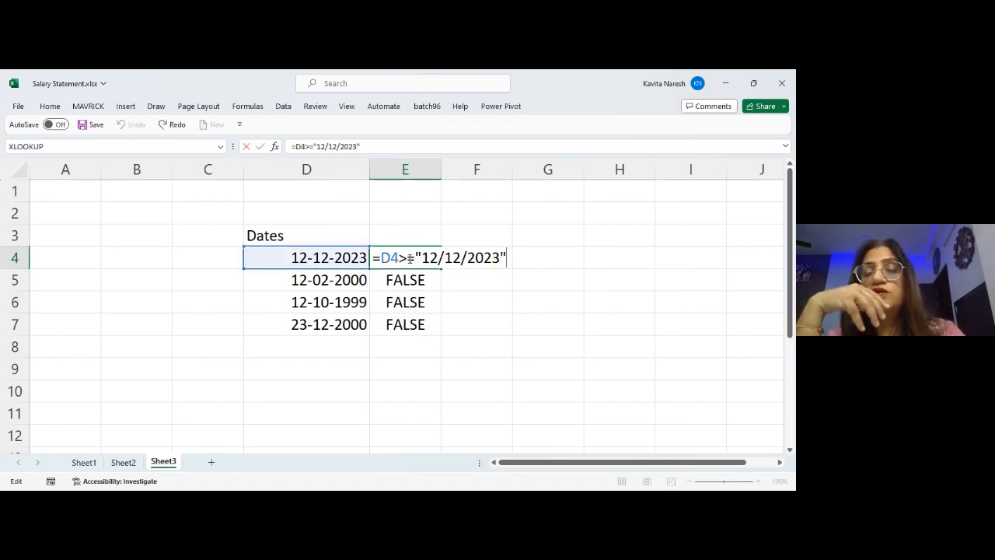
key("ctrl+Return")
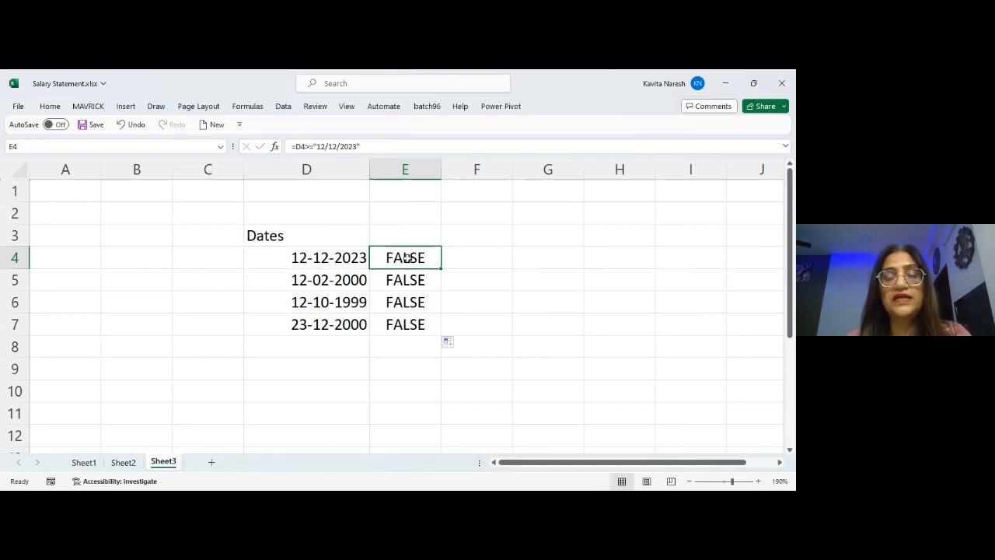
Enter the reference date 12/12/2023 in cell C4, beside the first date.
left_click(203, 262)
type("12")
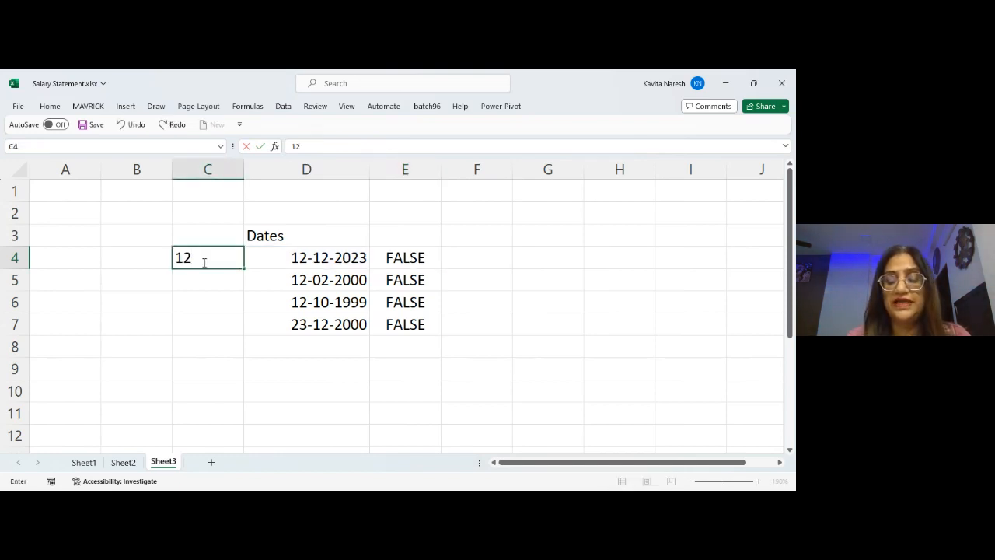
type("/12/2023")
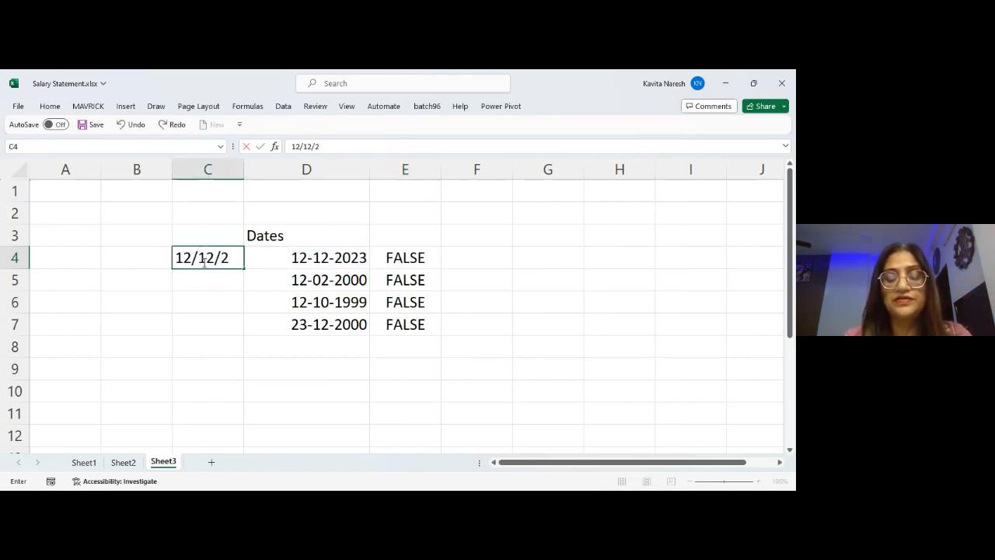
key("Return")
Clear the quoted-date comparison formulas from E4:E7 and return to E4.
key("Right")
key("Right")
key("Right")
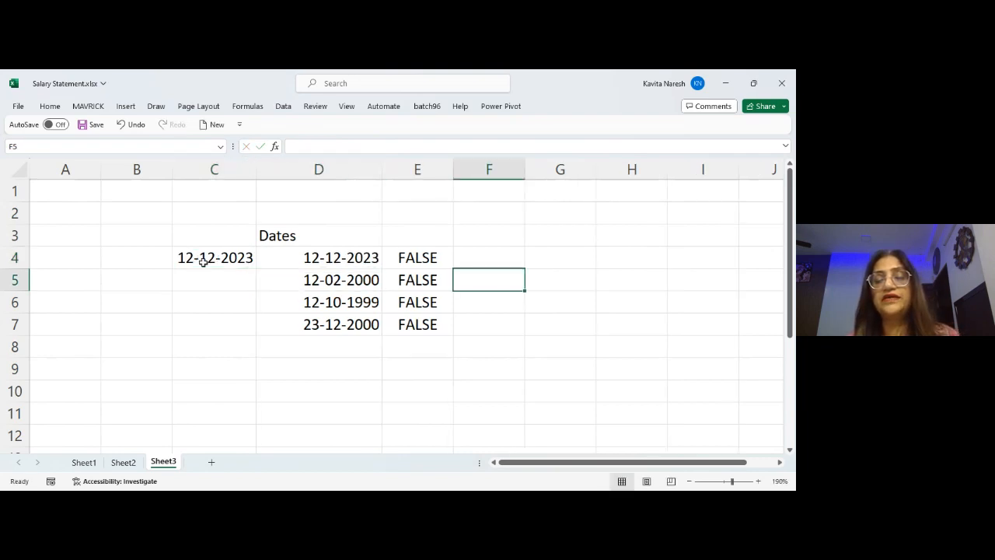
key("Up")
key("Left")
key("shift+Down")
key("shift+Down")
key("shift+Down")
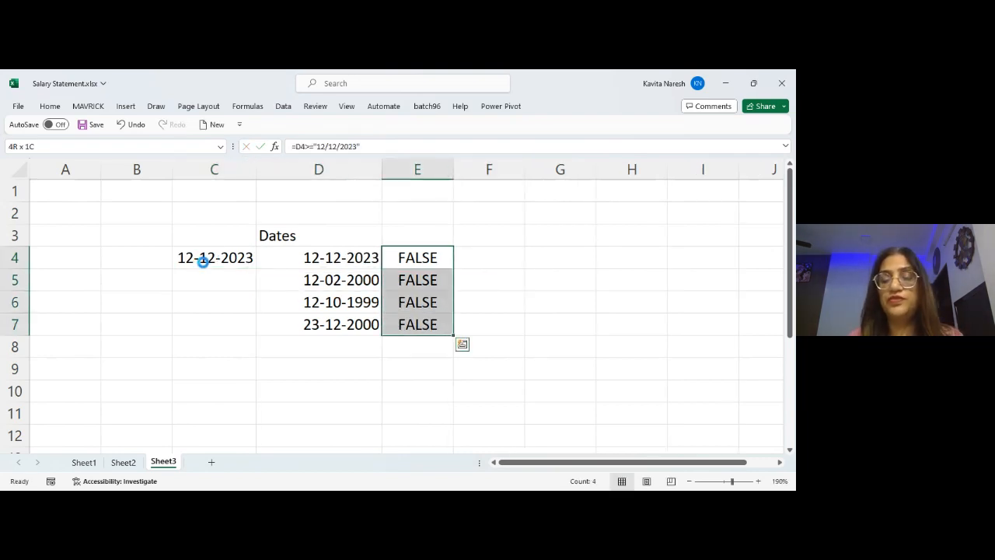
key("Delete")
key("Down")
key("Up")
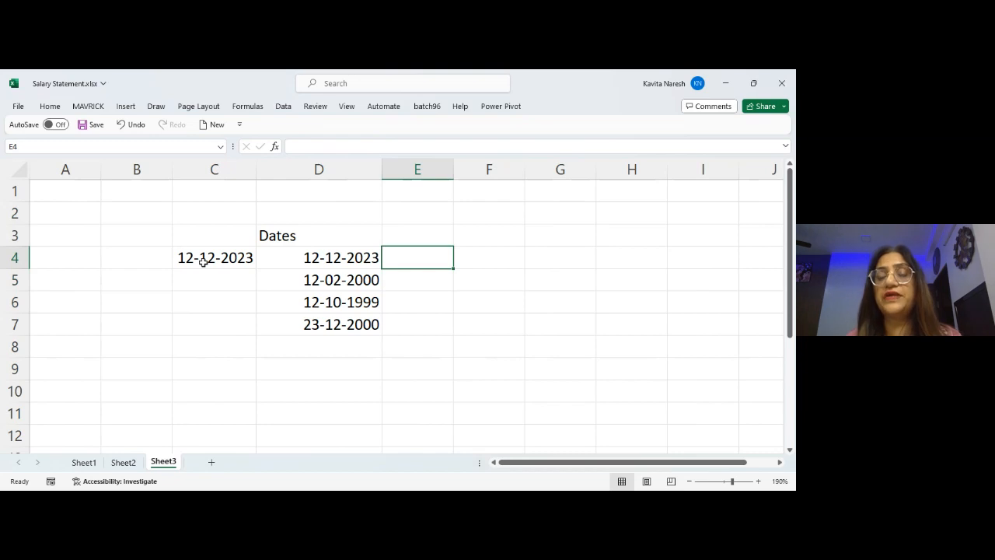
Enter the formula =D4>=$C$4 in E4, using an absolute reference to the date in C4.
type("=")
key("Left")
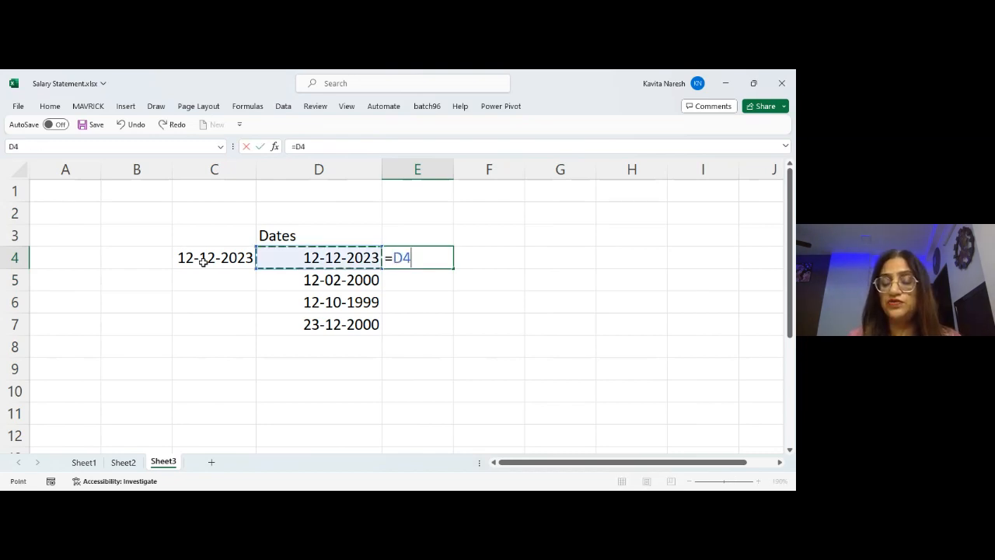
type(">=")
left_click(203, 262)
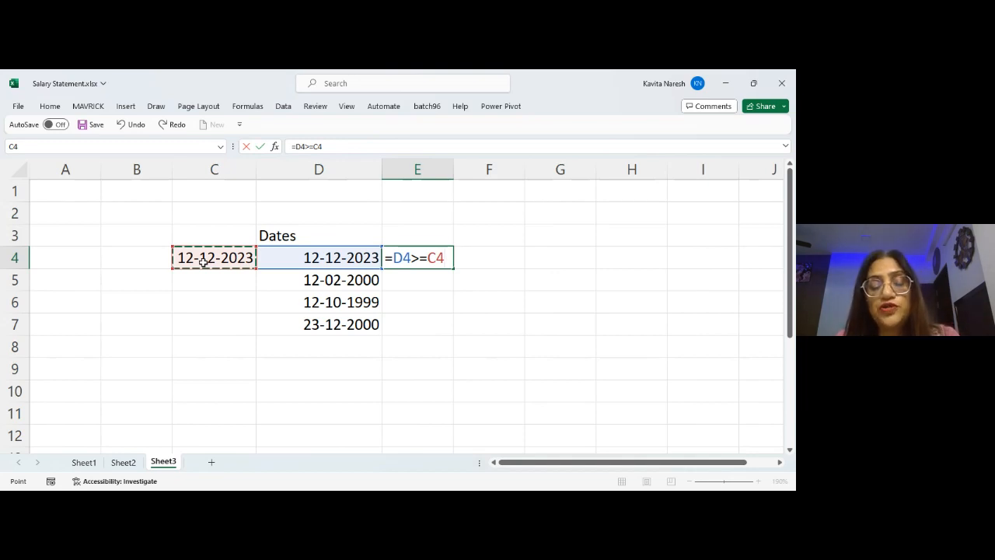
key("F4")
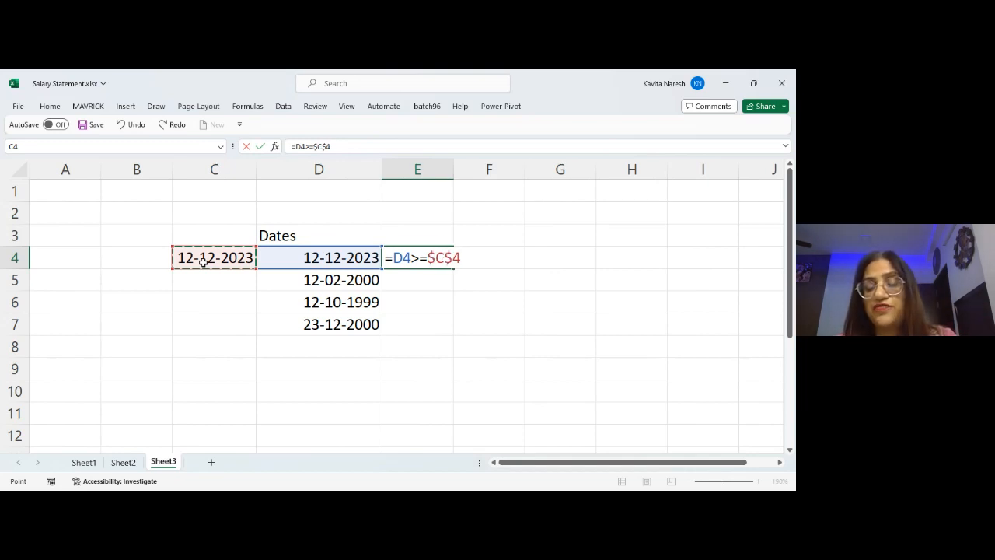
key("Return")
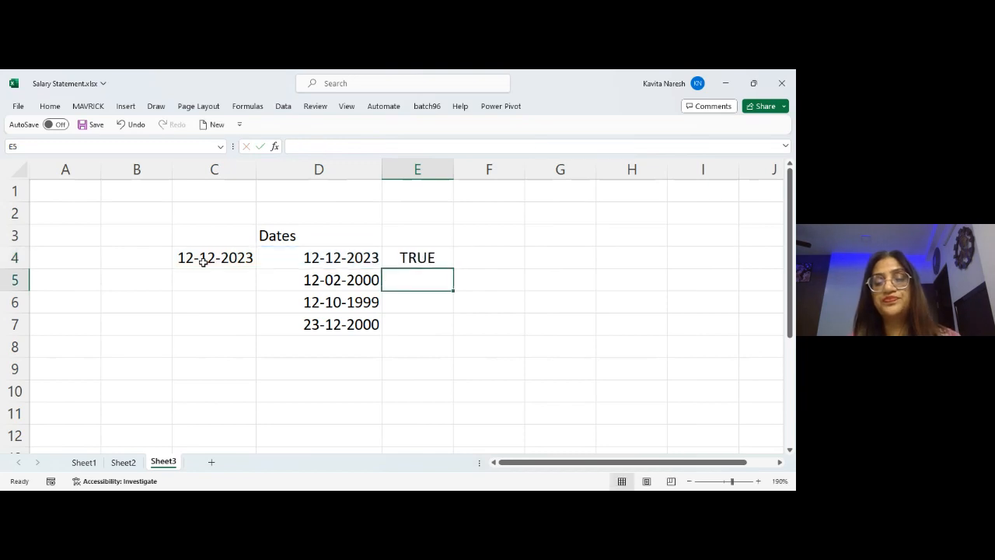
Copy the E4 formula down through E7, widen column E, and check the reference date in C4.
left_click(422, 257)
left_click_drag(453, 268, 447, 329)
left_click_drag(453, 169, 487, 170)
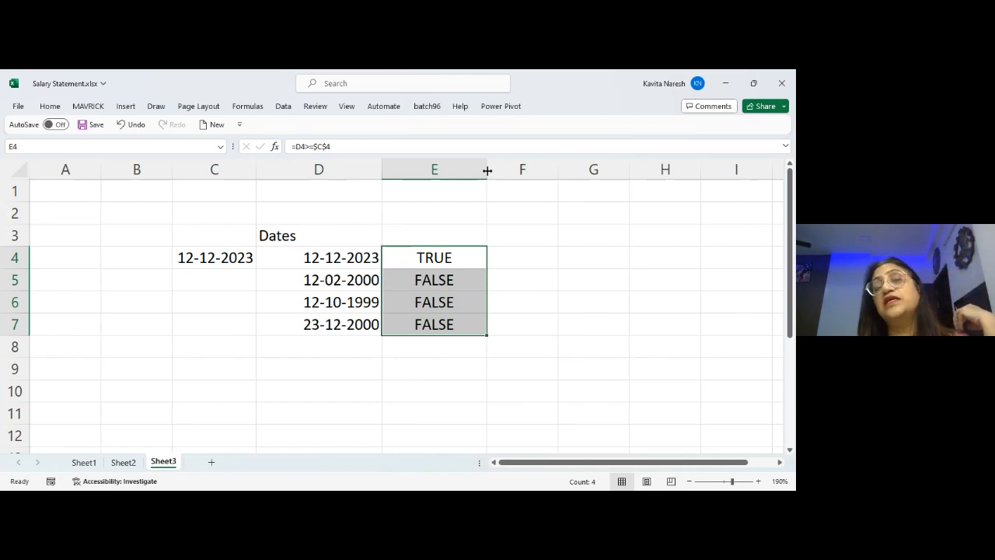
left_click(233, 258)
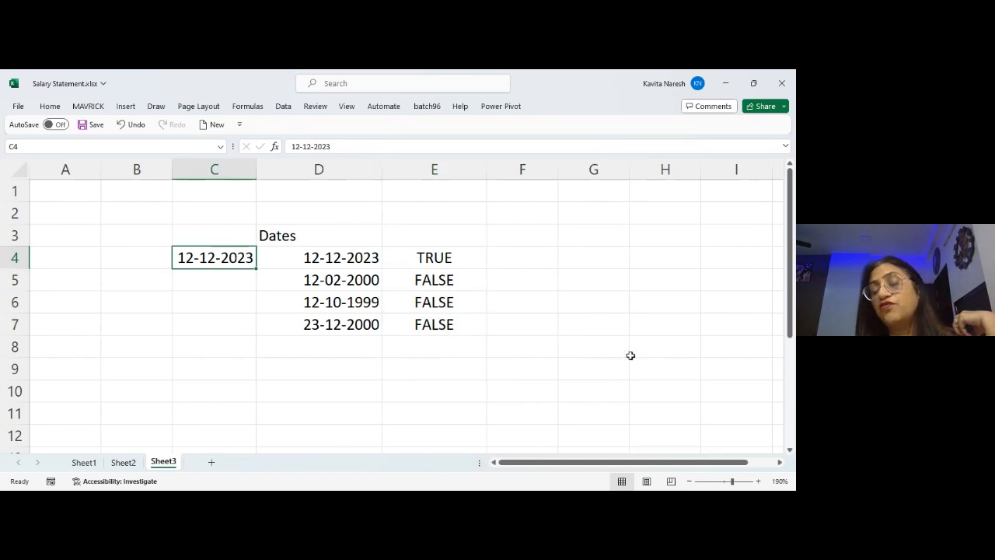
Enter 12/23/2023 in F2 as a month-first date example and widen column F.
left_click(549, 218)
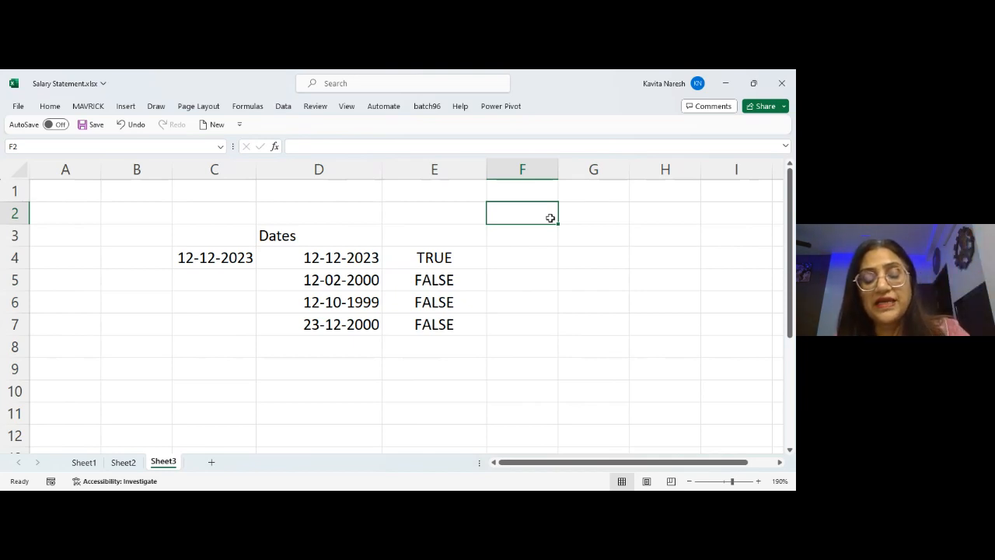
type("12/23/")
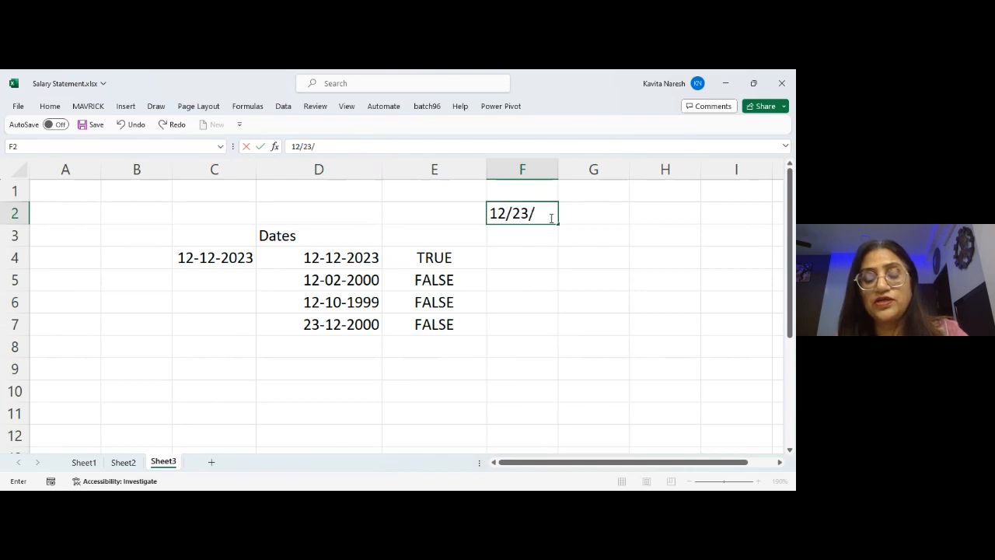
type("2023")
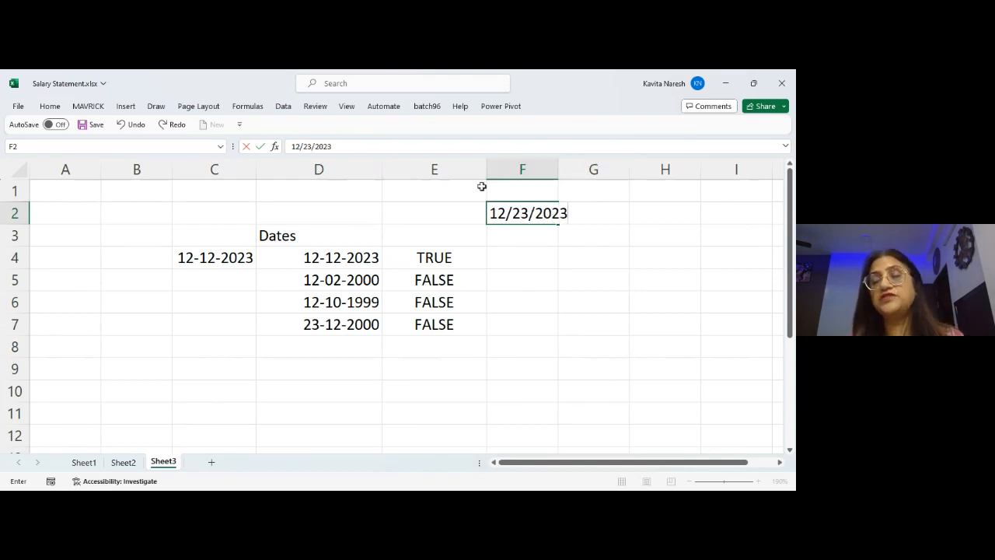
key("Return")
left_click_drag(560, 167, 668, 168)
Replace the F2 entry with the day-first date 23/1/2023.
left_click(579, 206)
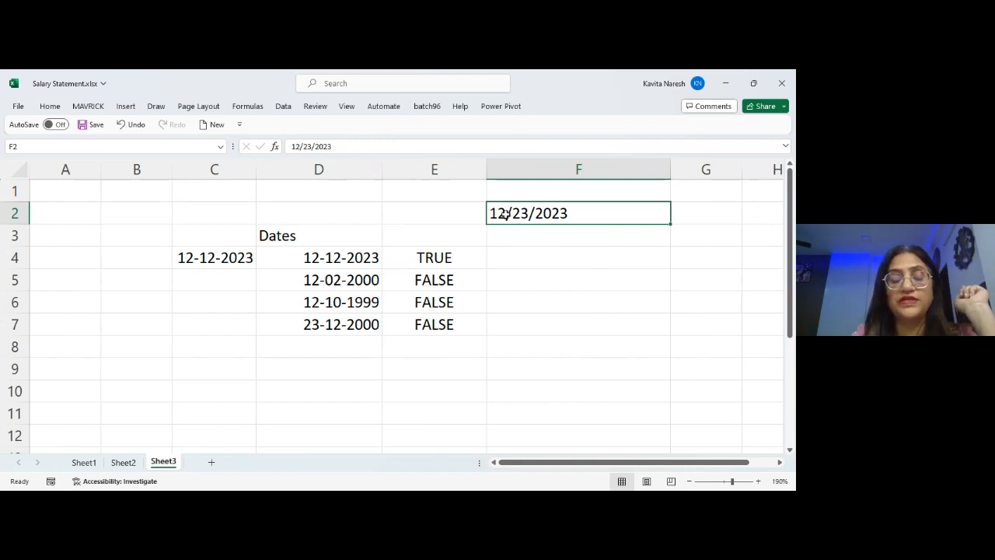
type("23")
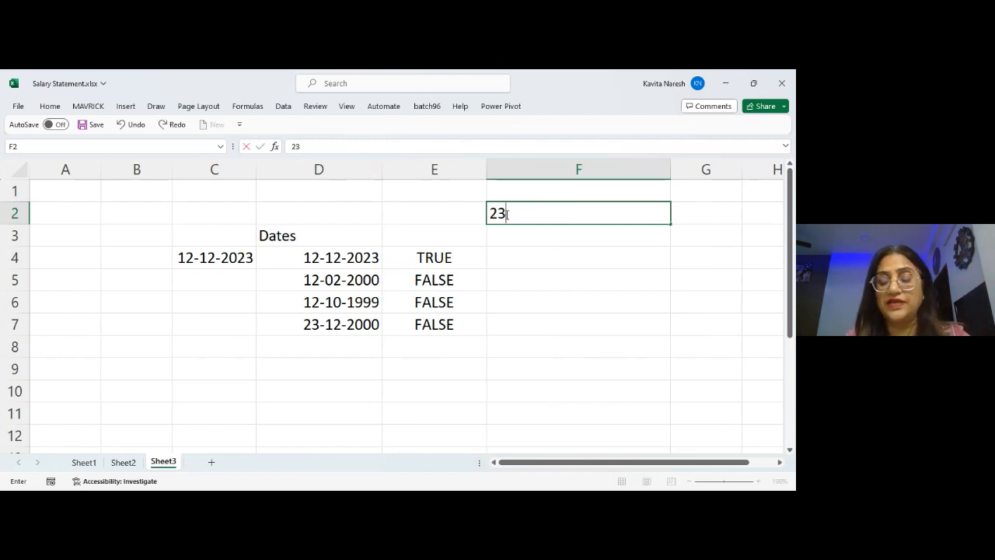
type("/1/2023")
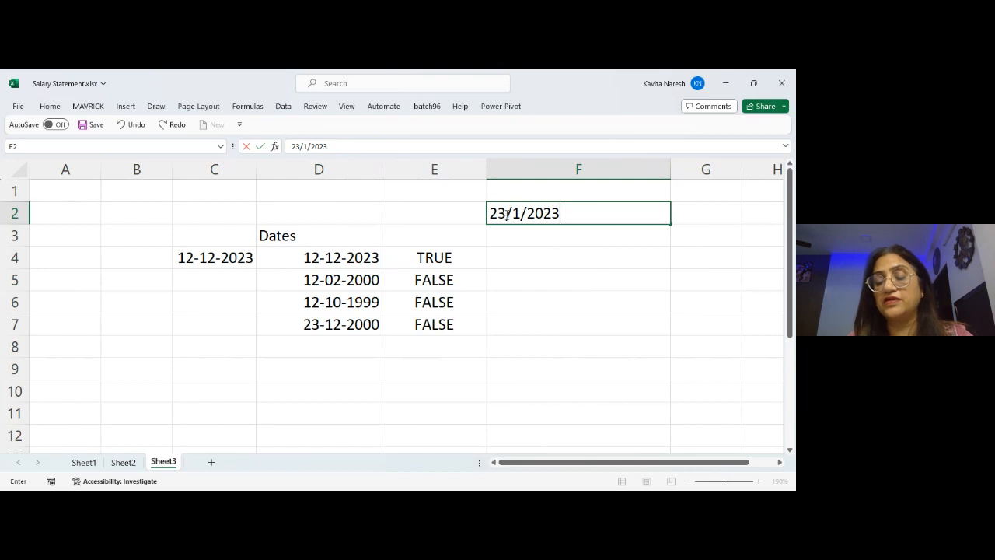
key("Return")
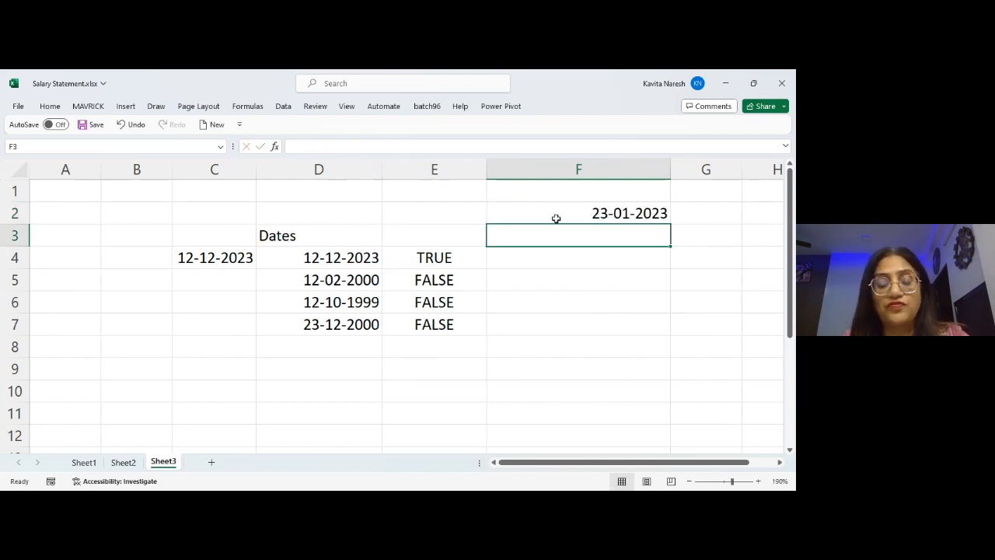
Enter the month-first date 12/23/2023 in F3, below the day-first example.
type("23/")
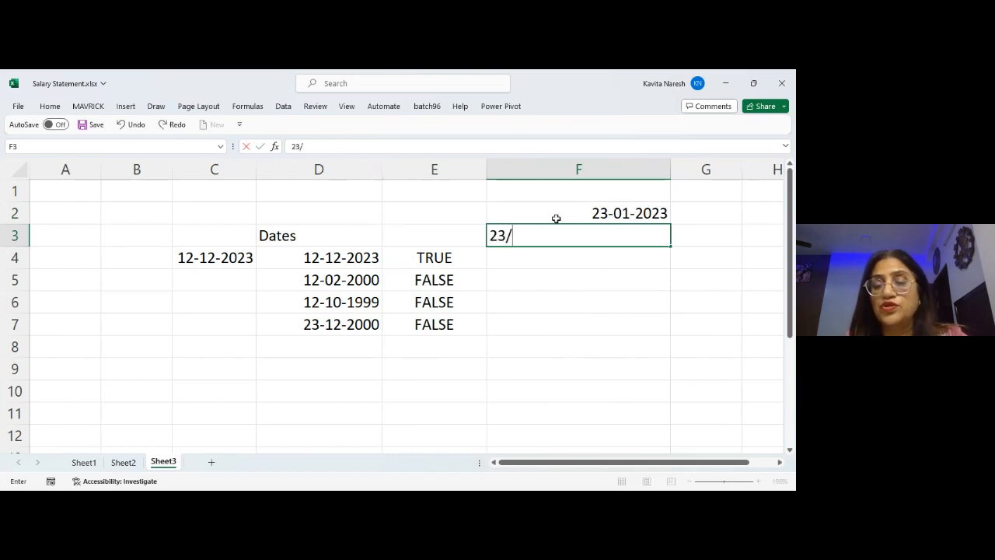
key("BackSpace")
key("BackSpace")
key("BackSpace")
type("12/23")
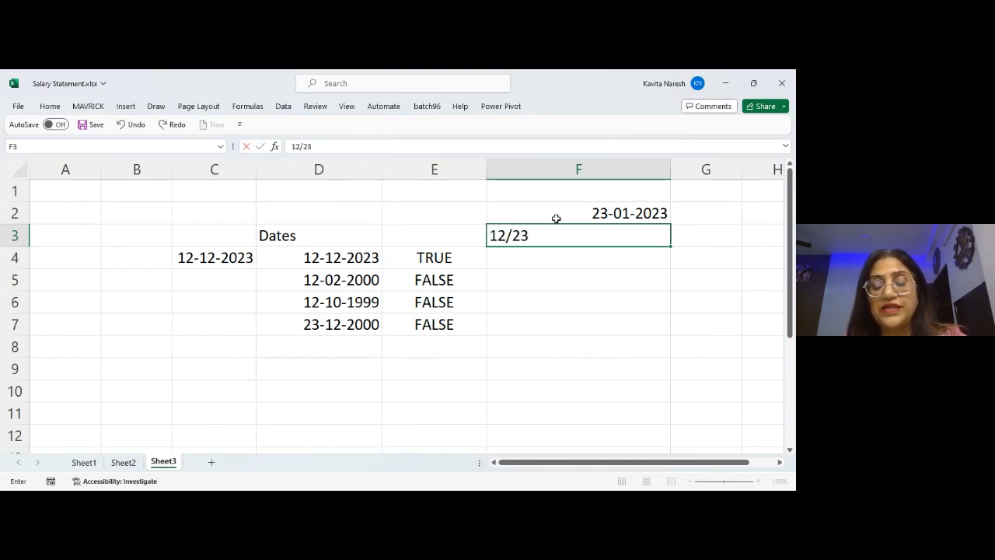
type("/2023")
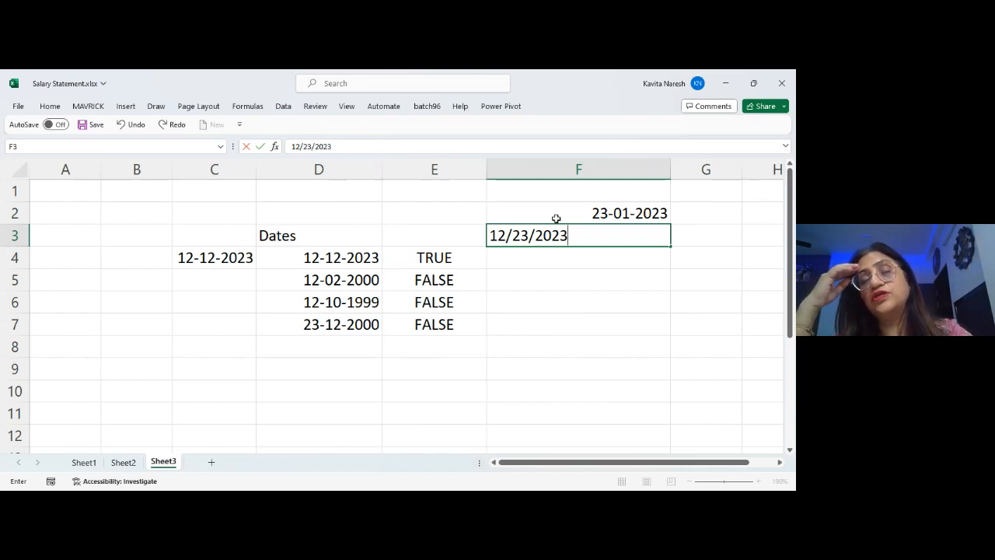
key("Return")
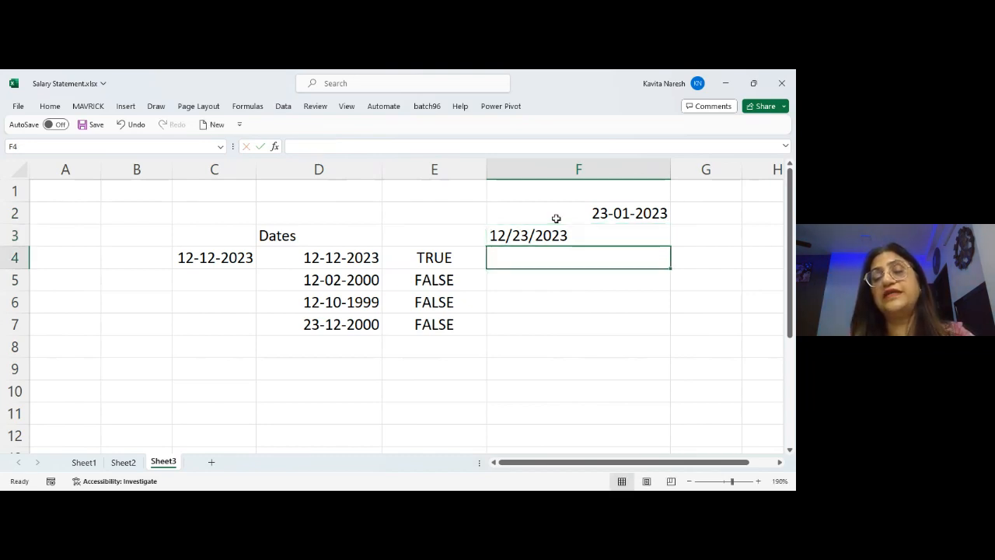
Compare the two date entries in F2 and F3, delete both, and return to C4.
key("Up")
key("Up")
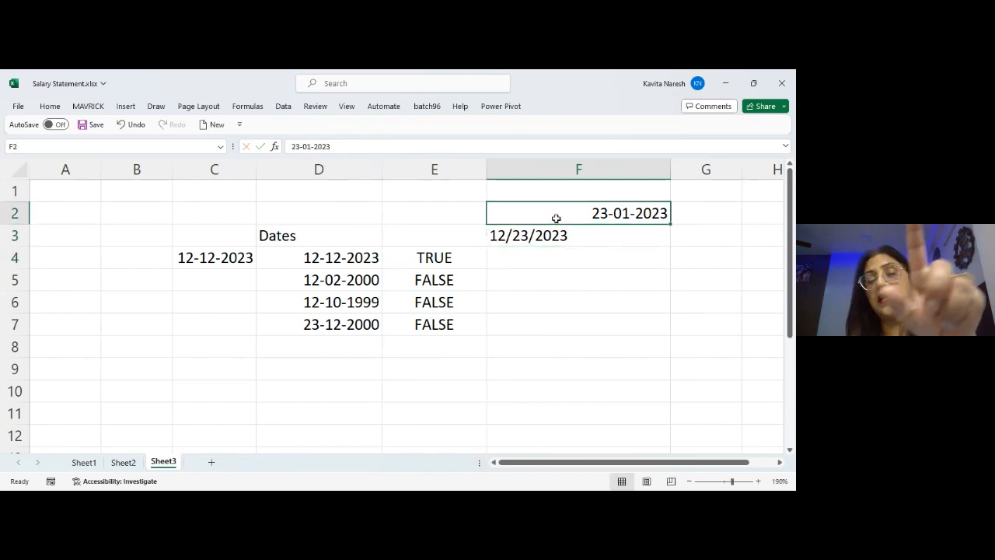
key("Down")
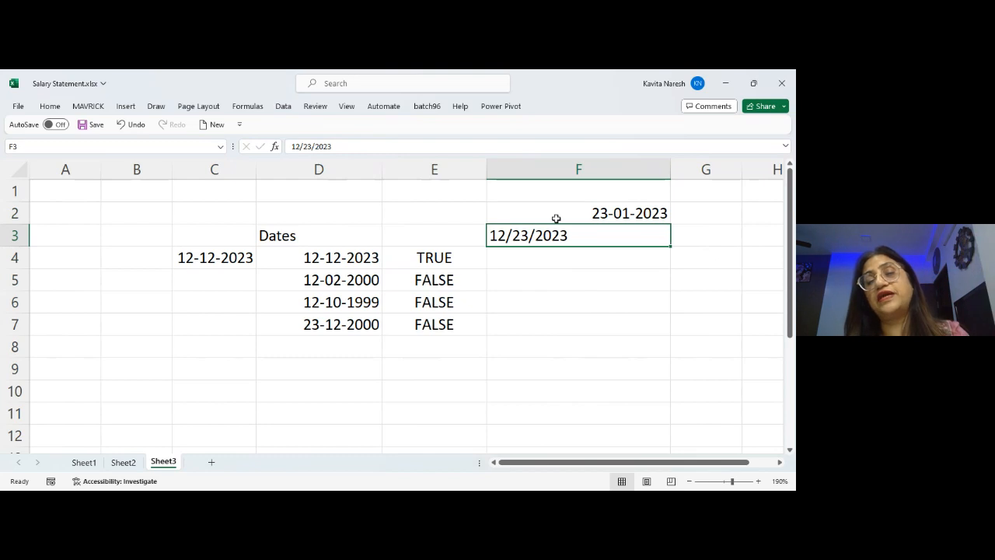
key("Up")
key("Down")
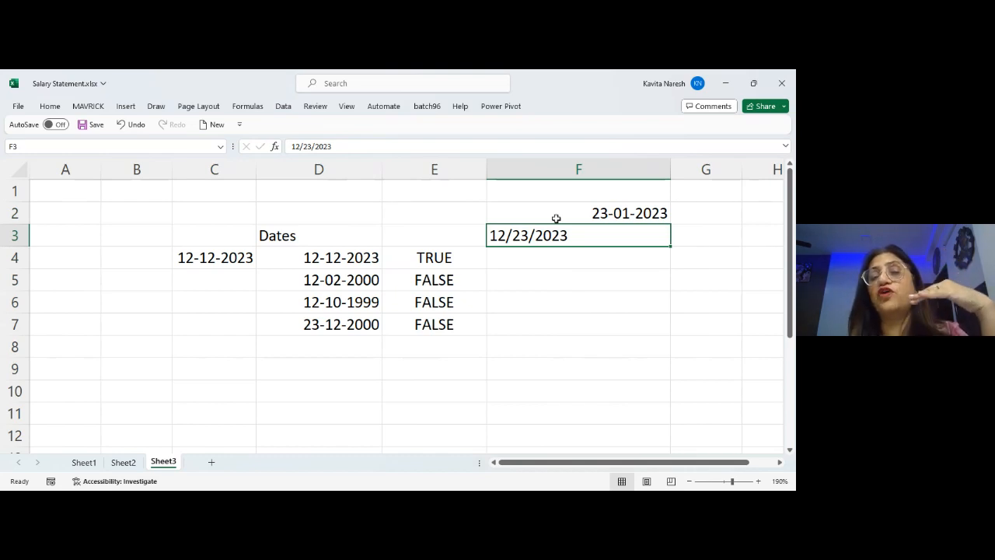
key("Up")
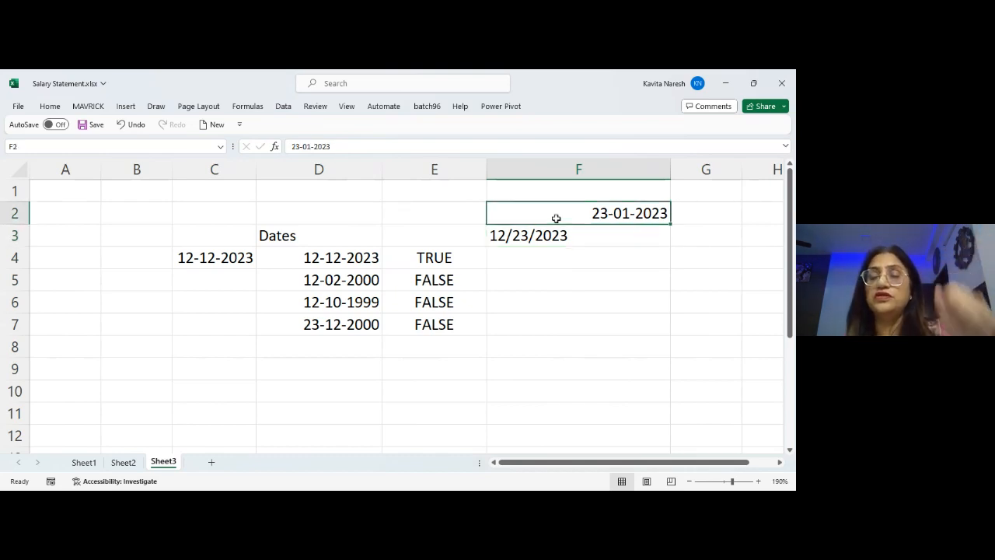
key("shift+Down")
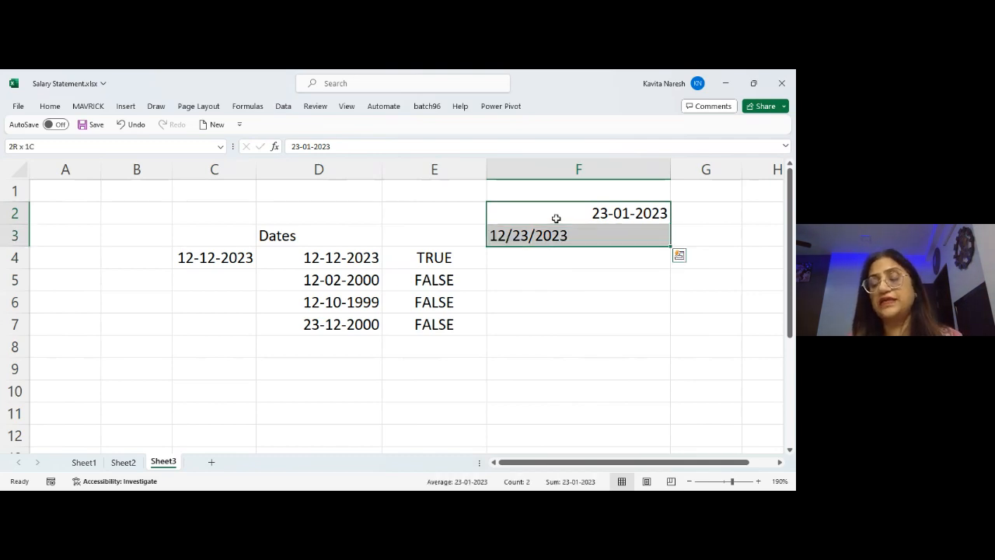
key("Delete")
key("Left")
key("Left")
key("Left")
key("Down")
key("Down")
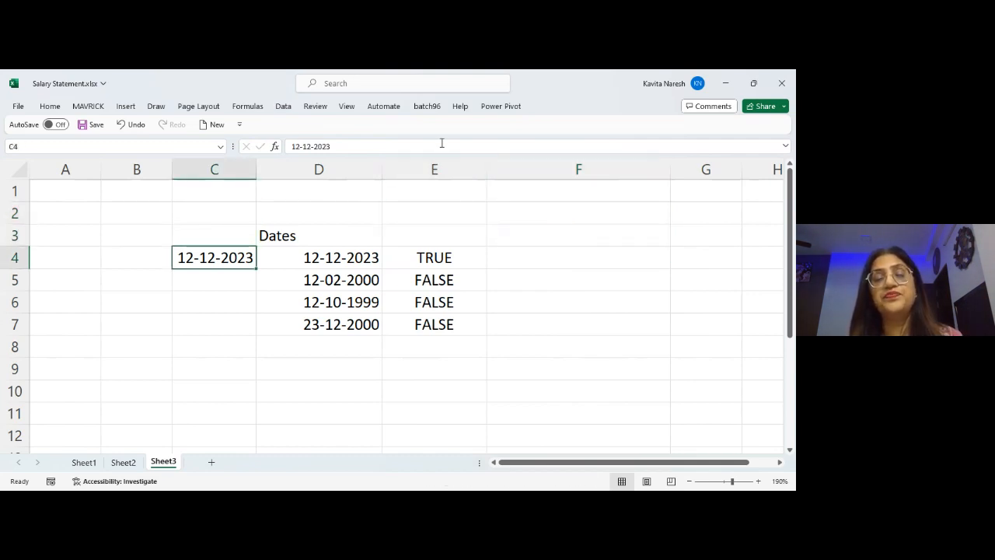
Widen column C and recheck the comparison formula in E4 without changing it.
left_click_drag(256, 168, 328, 190)
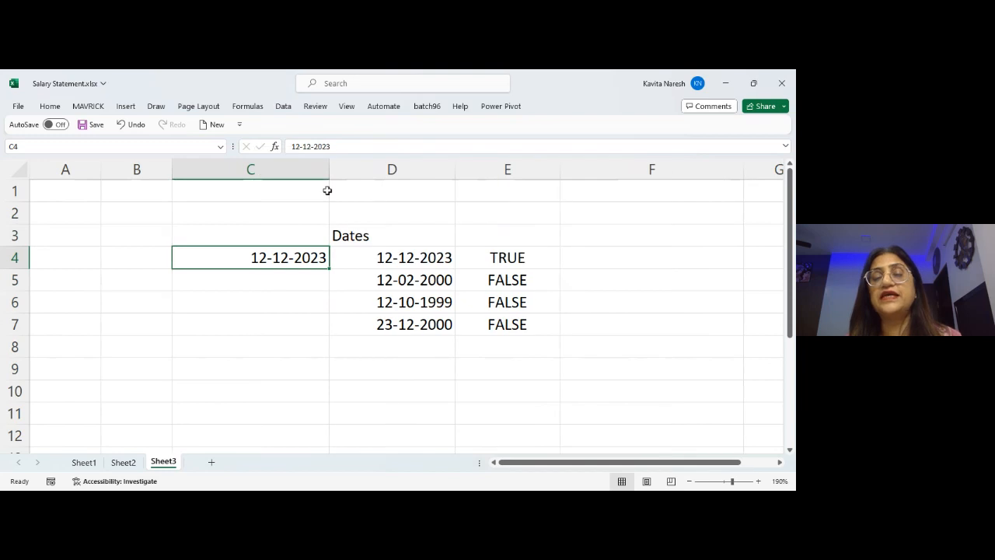
left_click(507, 262)
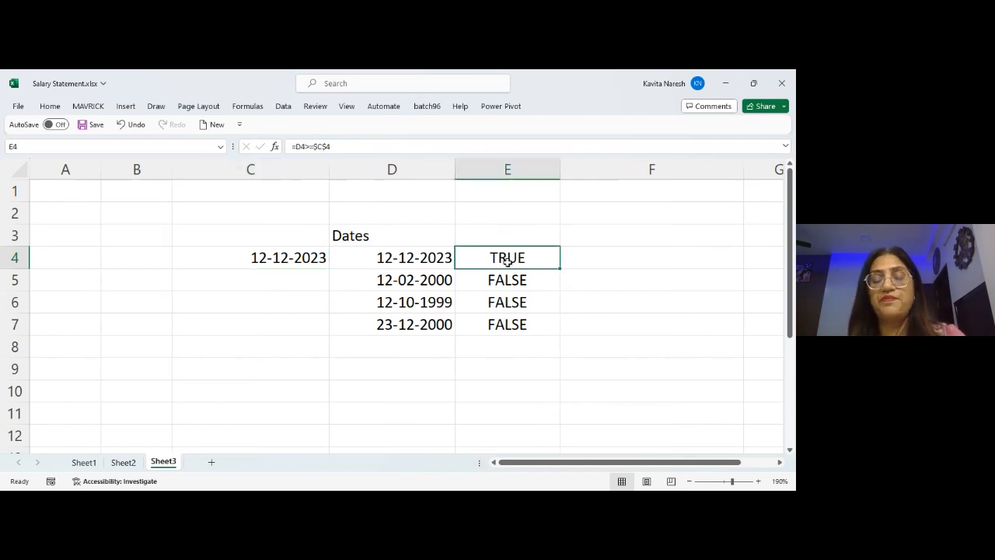
double_click(507, 262)
key("Return")
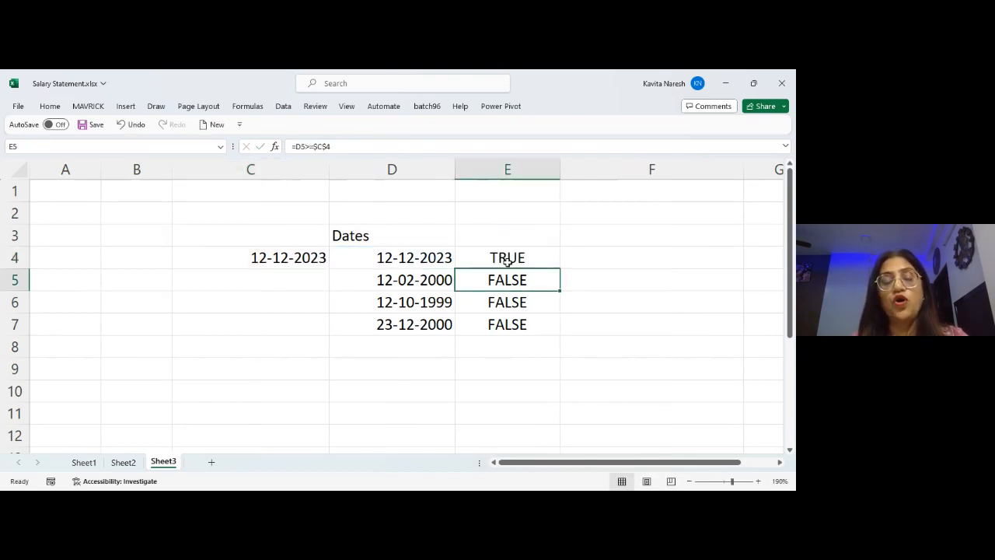
Return to Sheet1 and review the Chk Status formulas from K7 down and the >= and <= entries in column N.
left_click(91, 462)
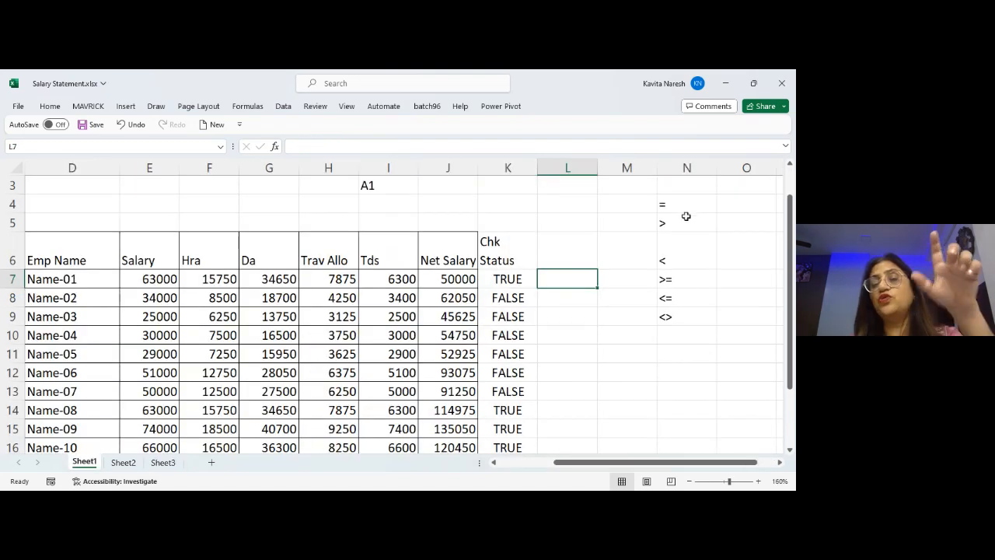
left_click(509, 281)
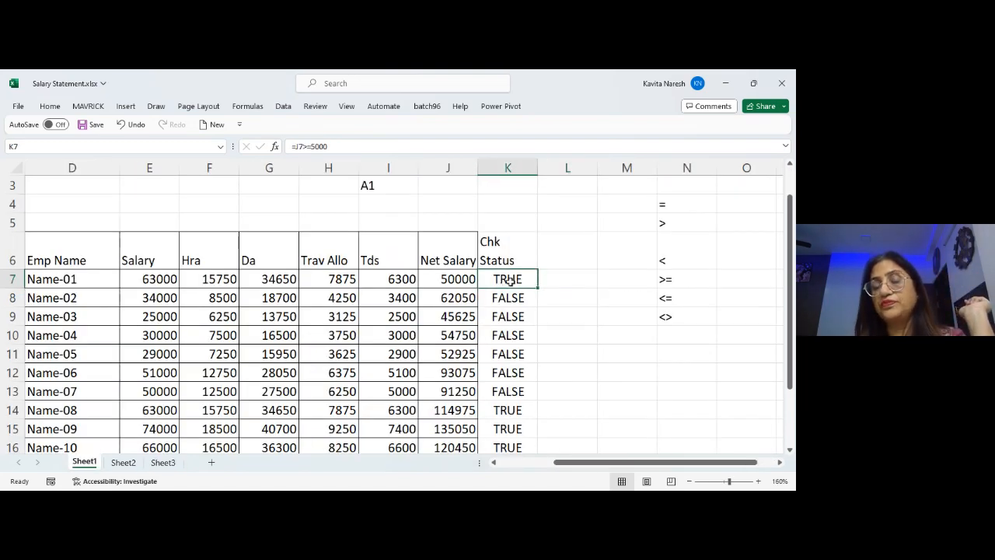
key("Down")
key("Down")
key("Down")
key("Down")
key("Up")
key("Up")
key("Up")
key("Up")
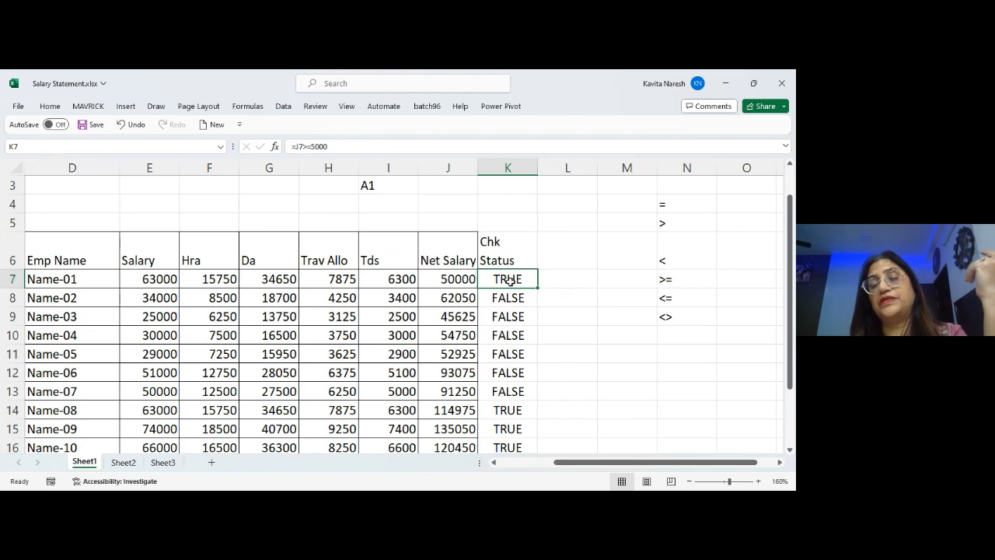
key("Right")
key("Right")
key("Right")
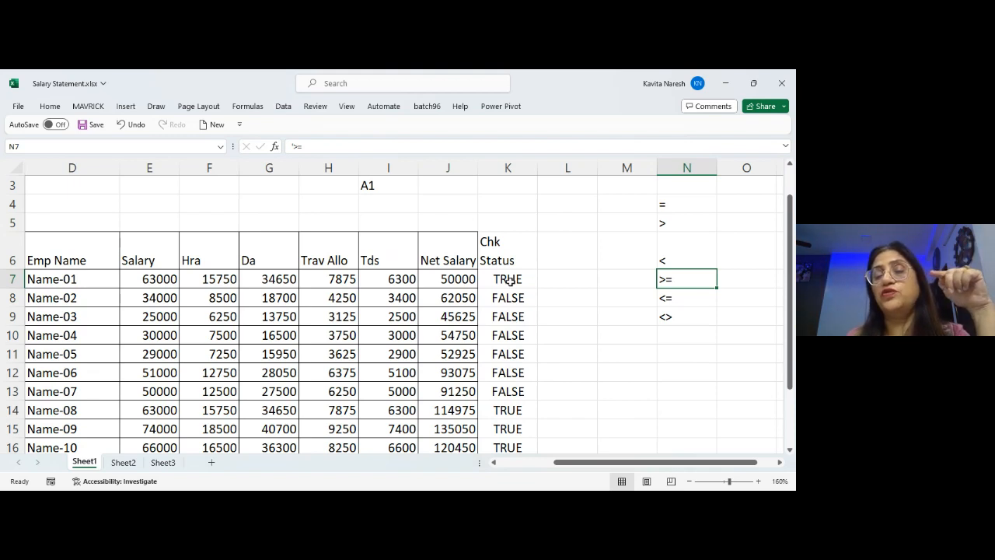
key("Down")
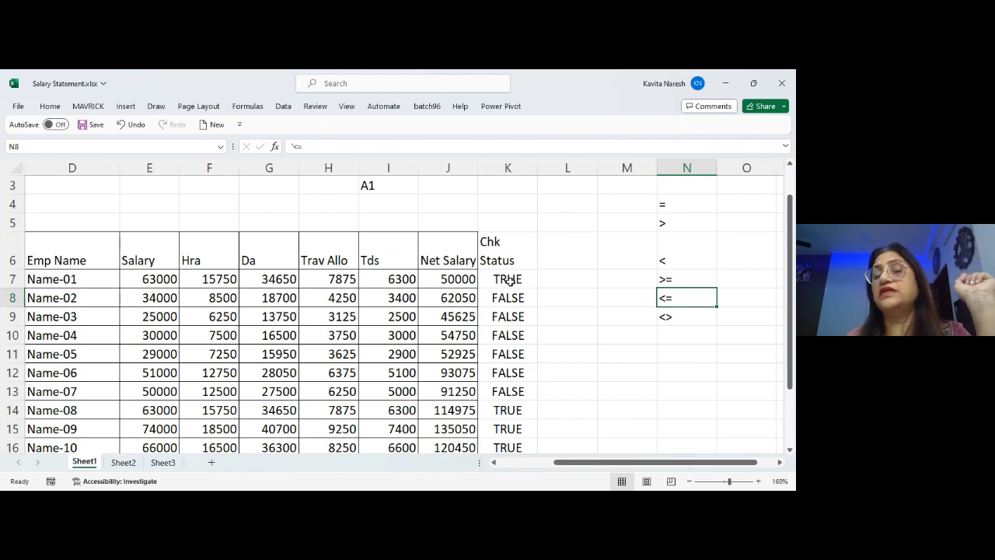
Enter the label "function" in O6, beside the list of comparison operators.
key("Right")
key("Right")
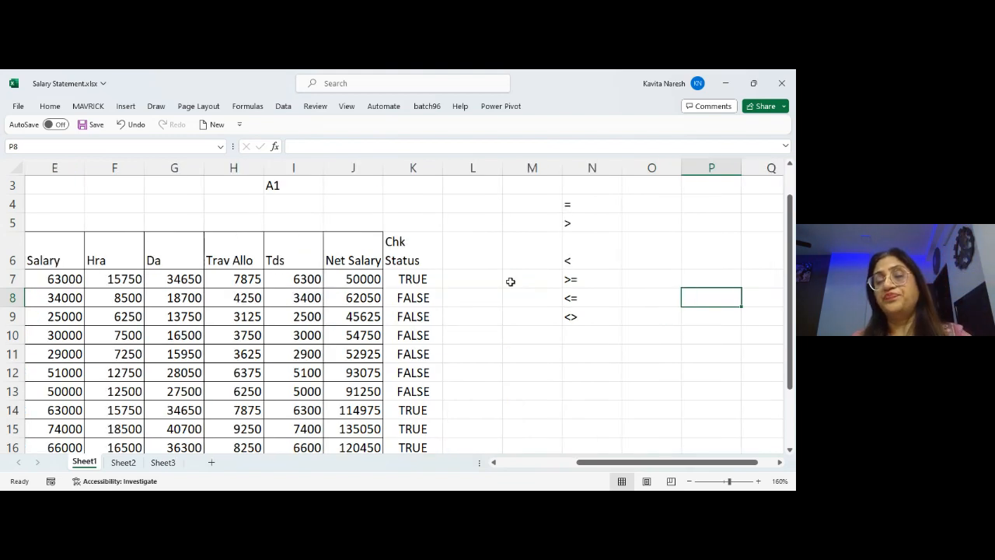
key("Up")
key("Up")
key("Left")
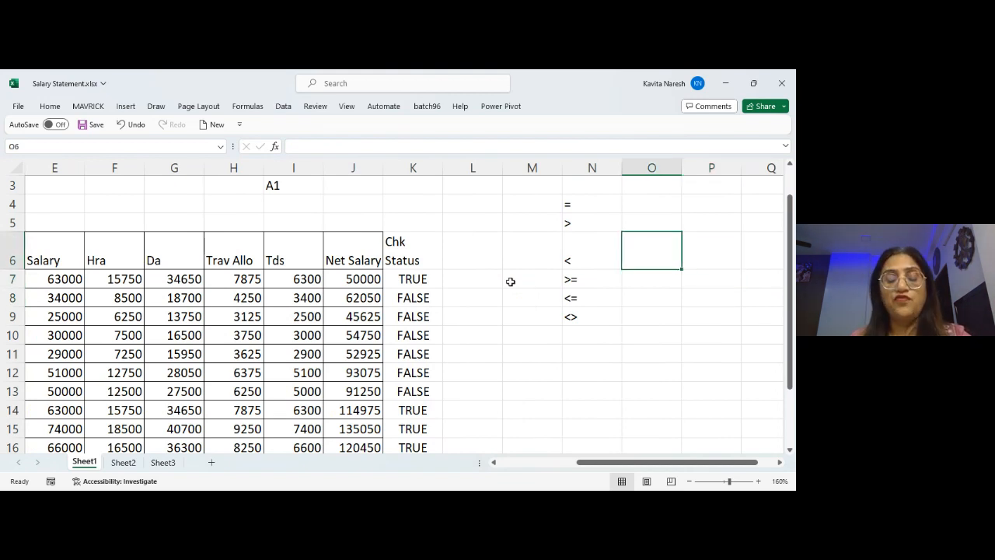
type("funct")
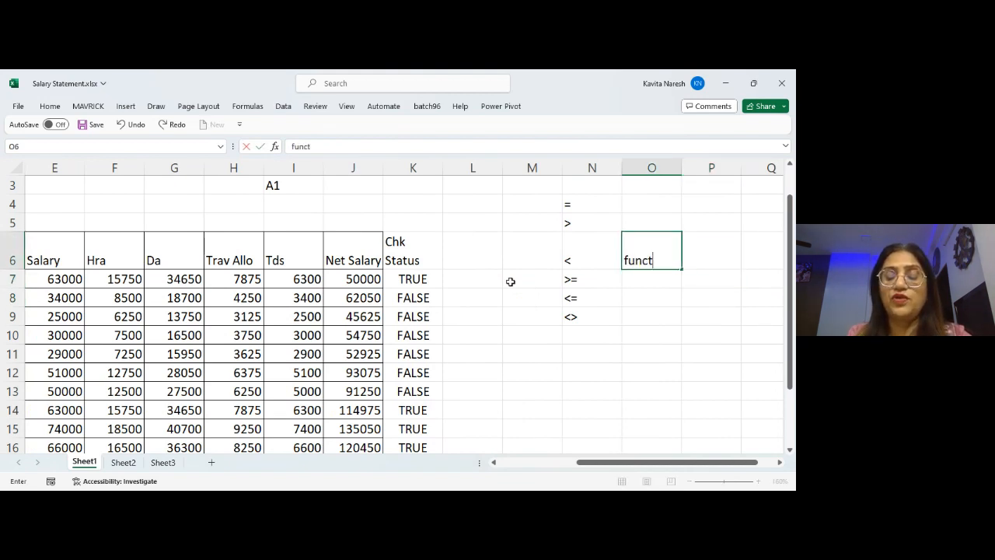
type("ion")
key("Return")
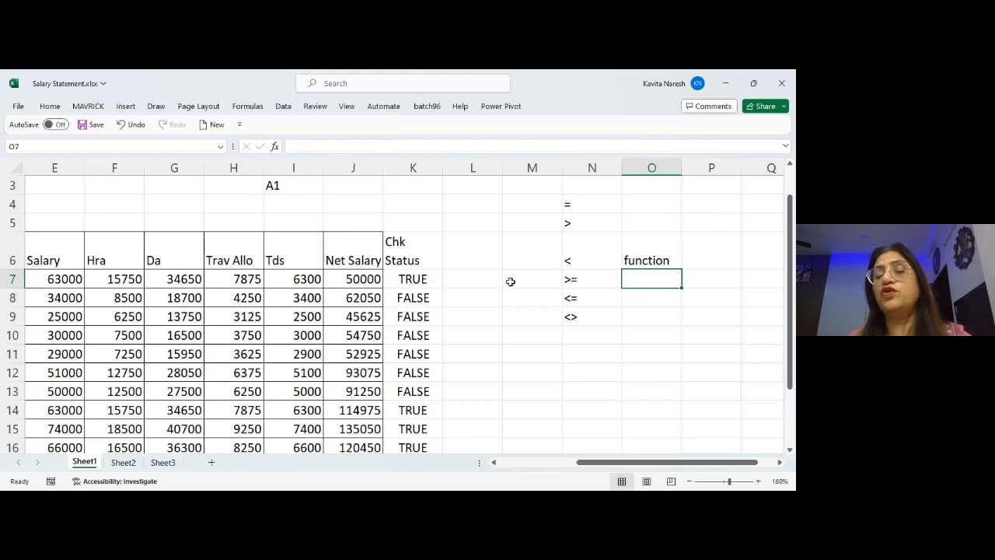
key("Up")
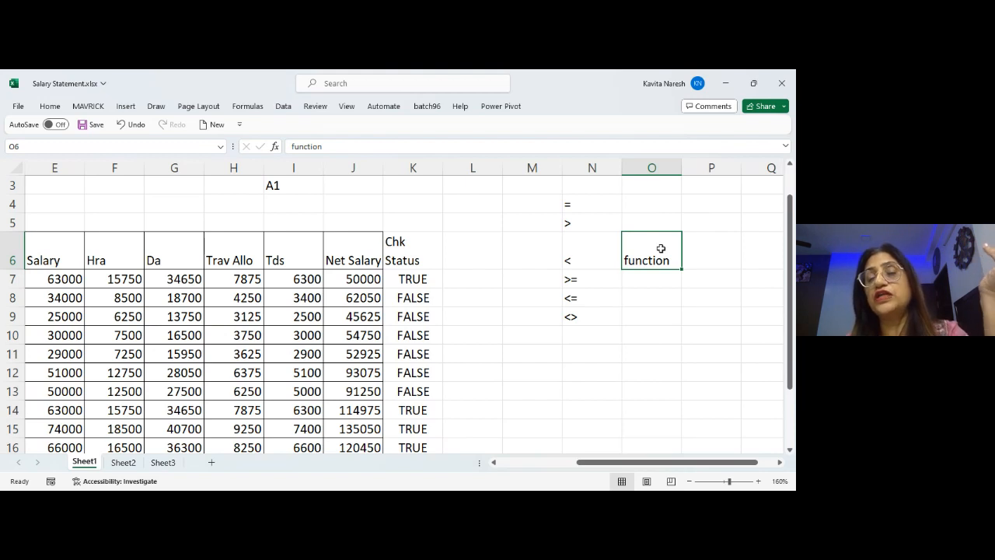
Enter the definition "Small small programs to do the particular task" in P6, beside the function label.
left_click(725, 250)
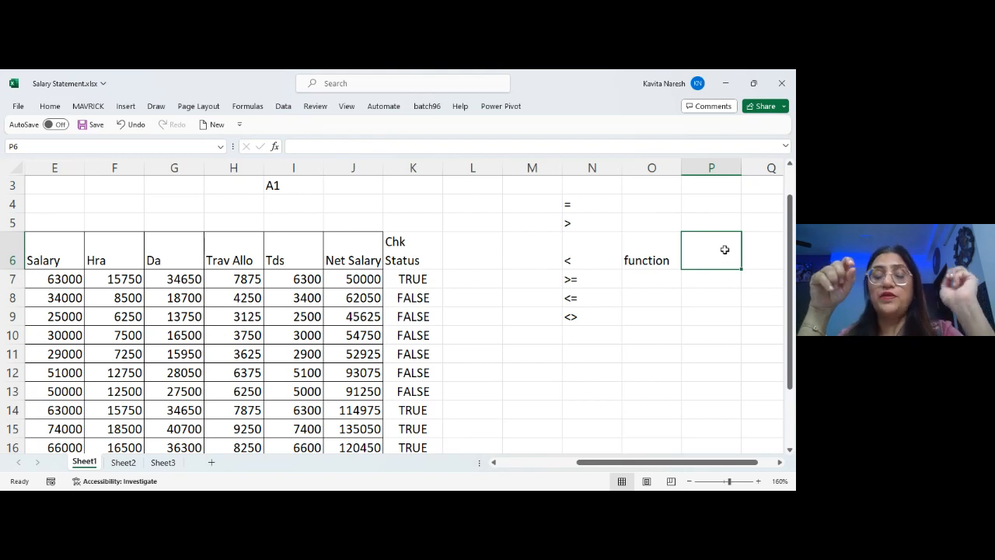
type("Smaa")
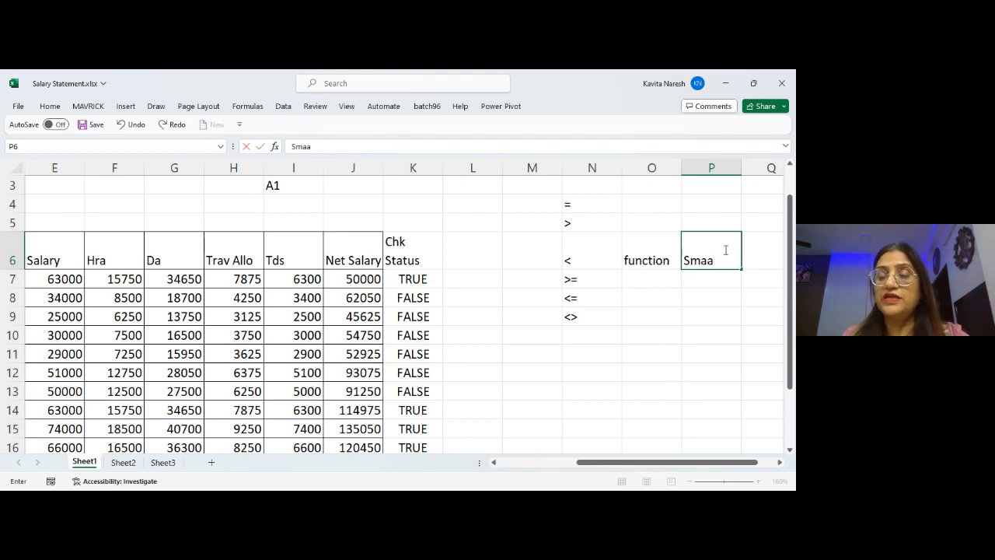
key("BackSpace")
type("ll")
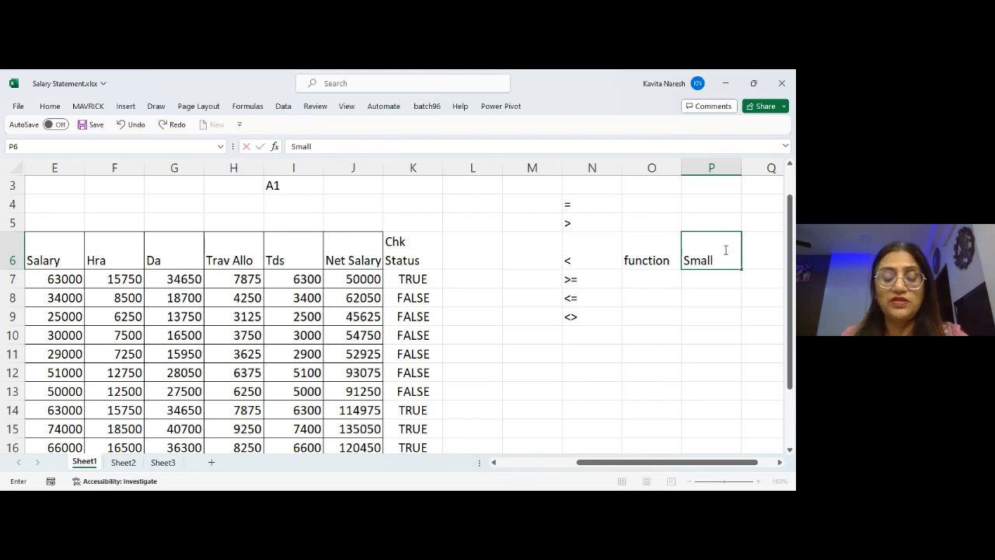
type(" sma")
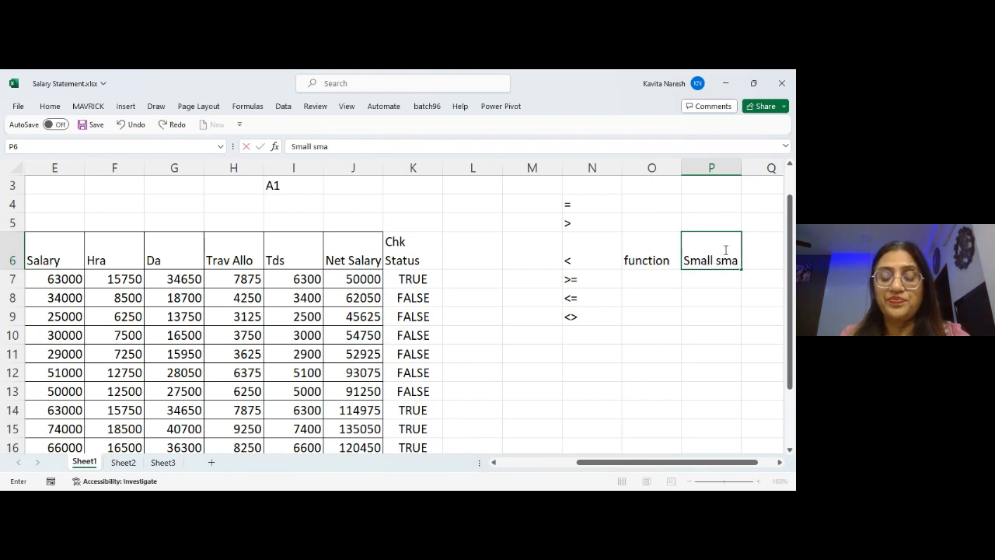
type("ll prog")
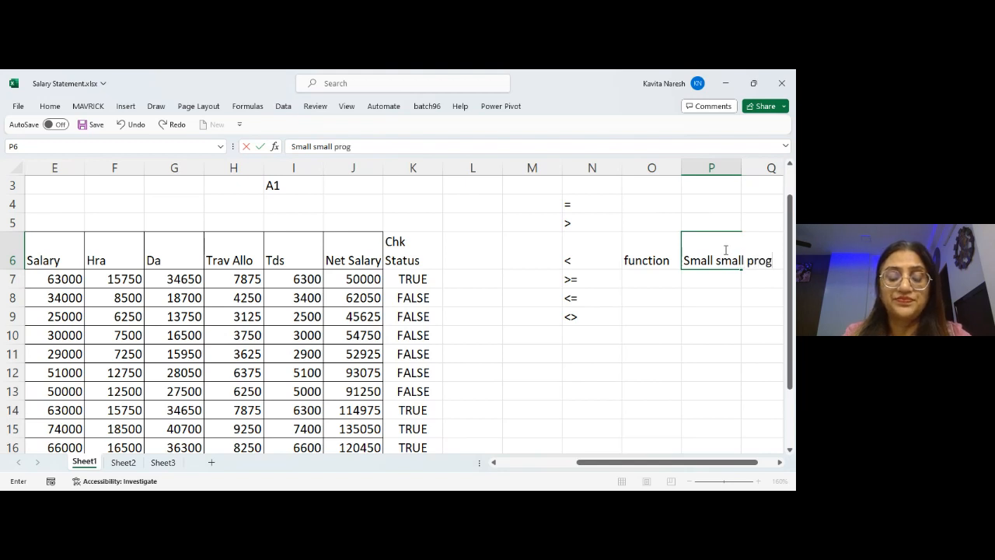
type("rams to d")
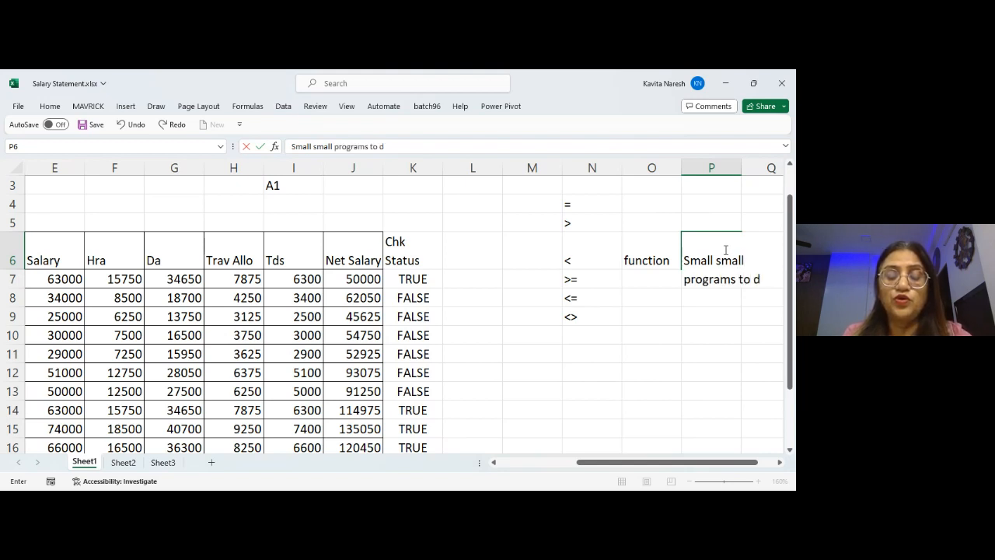
type("o the par")
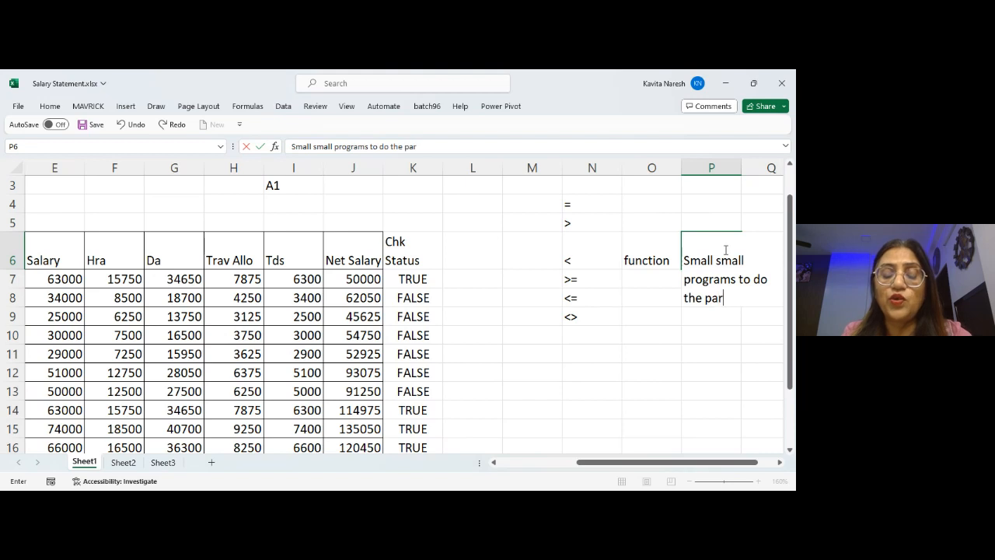
type("ticular")
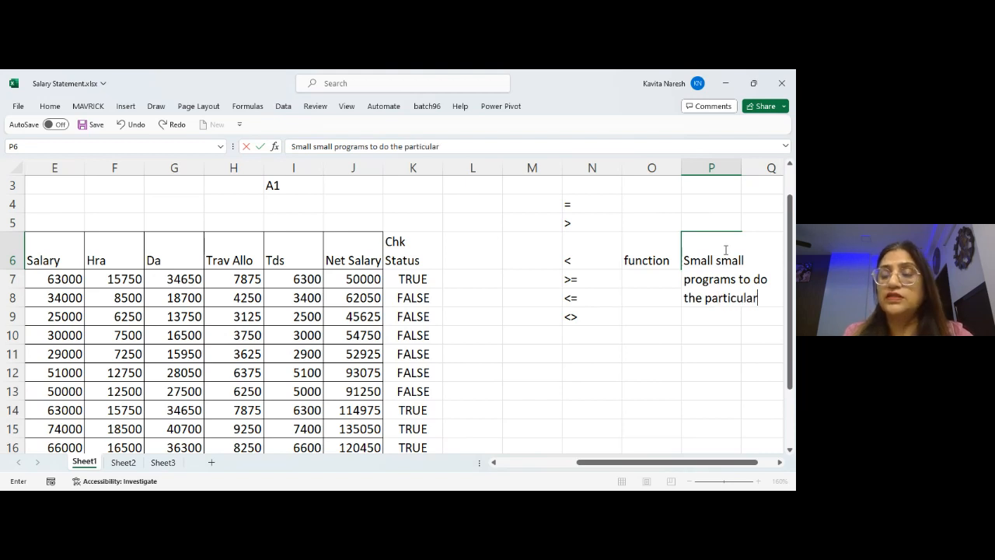
type(" task")
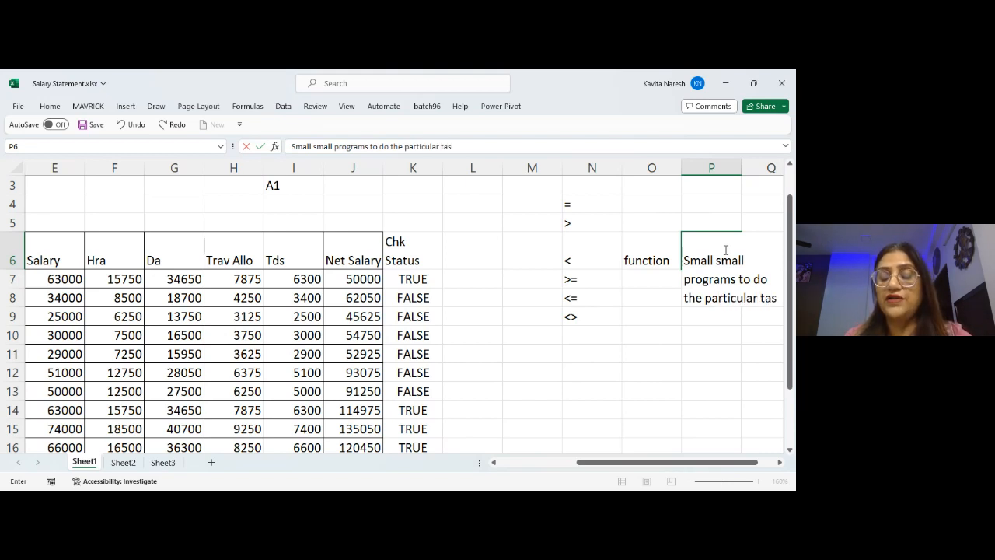
key("Return")
left_click(724, 251)
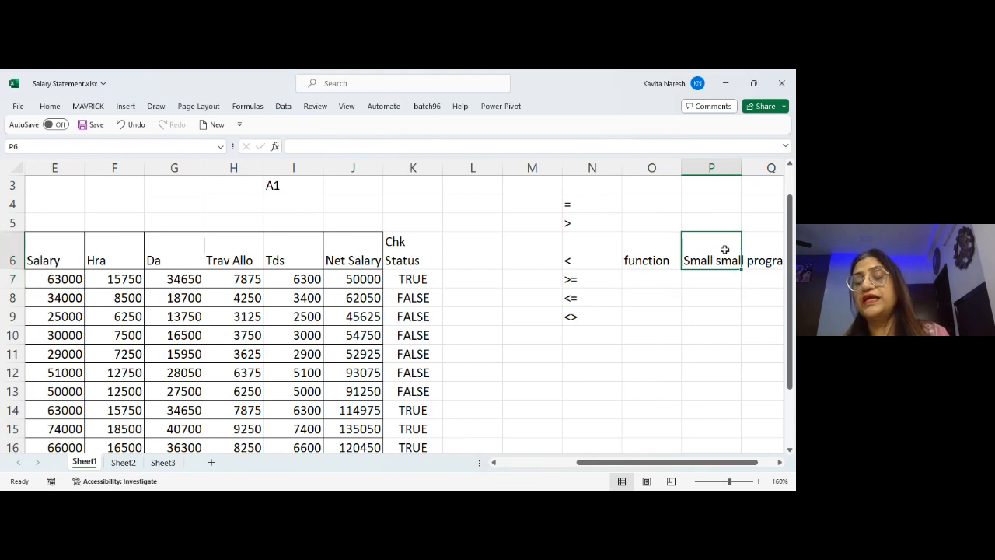
right_click(724, 250)
key("Escape")
left_click(747, 285)
right_click(748, 285)
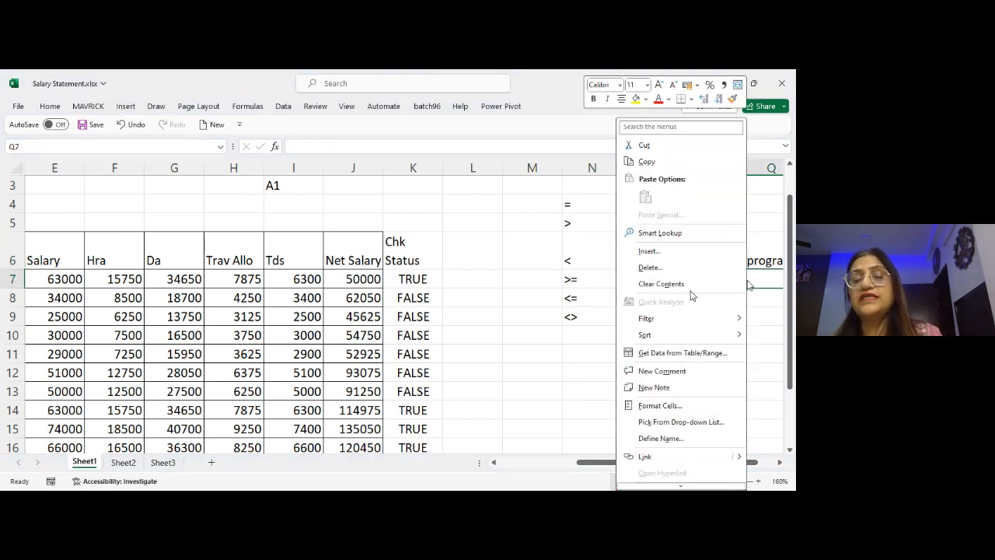
key("Escape")
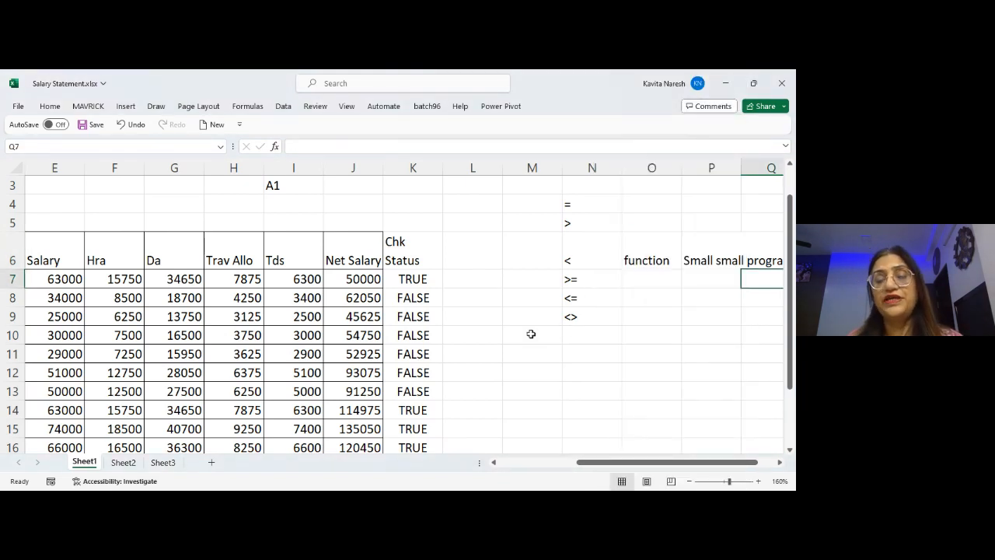
Try to add the net salaries cell by cell in J17, starting with =J16+J15+J14+J13+, and discard the entry.
key("Left")
key("Left")
key("Left")
key("Left")
key("Left")
key("Left")
key("Left")
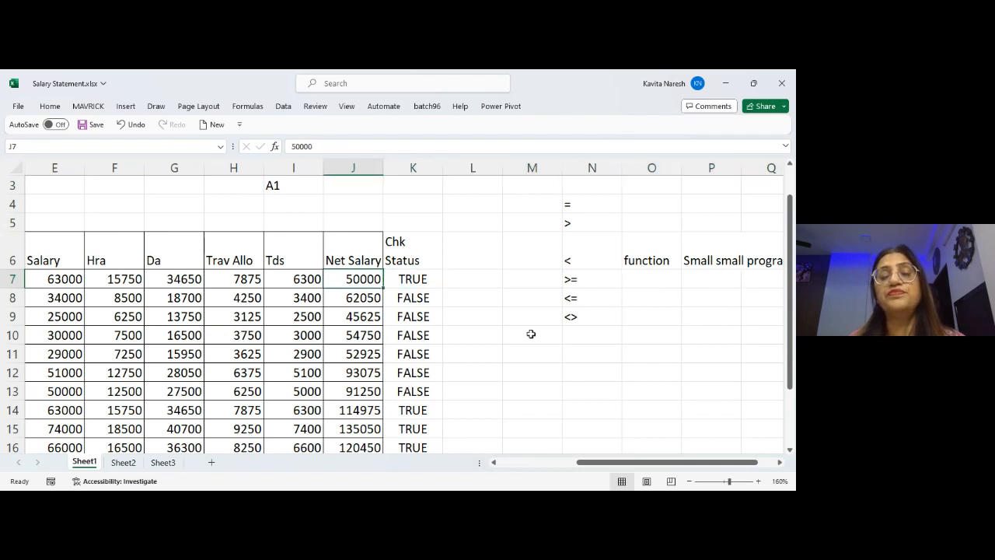
key("Down")
key("Down")
key("Down")
key("Down")
key("Down")
key("Down")
key("Down")
key("Down")
key("Down")
key("Down")
key("Down")
key("Down")
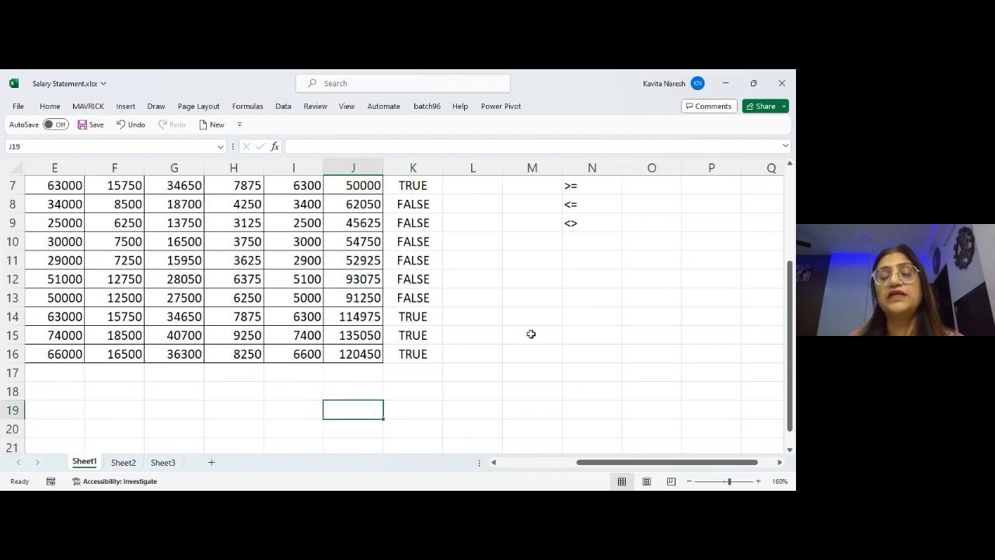
key("Up")
key("Up")
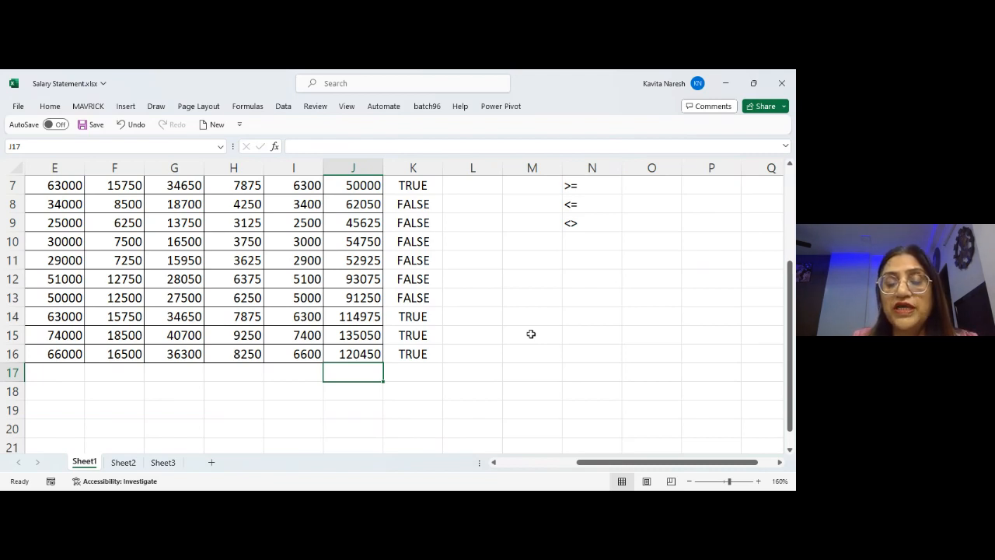
type("=")
key("Up")
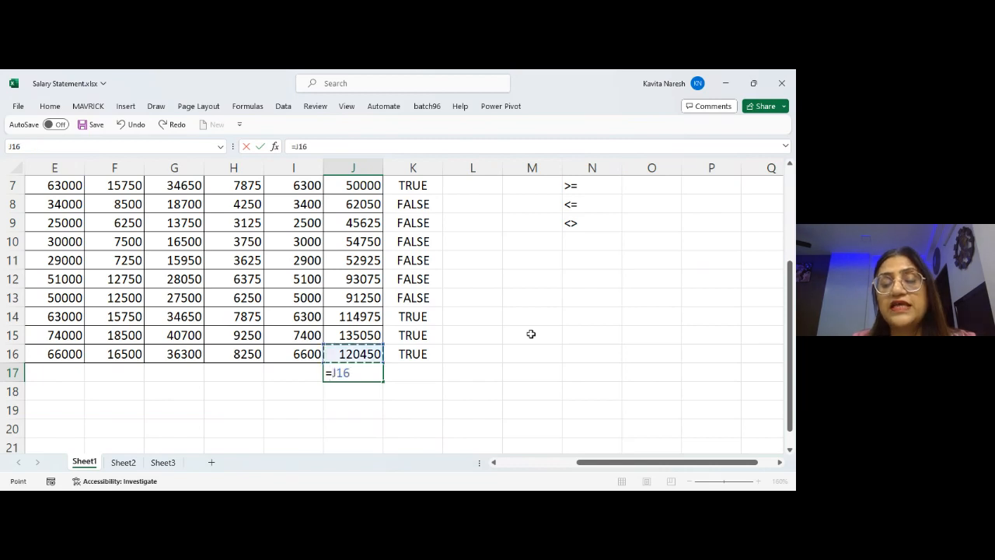
type("+")
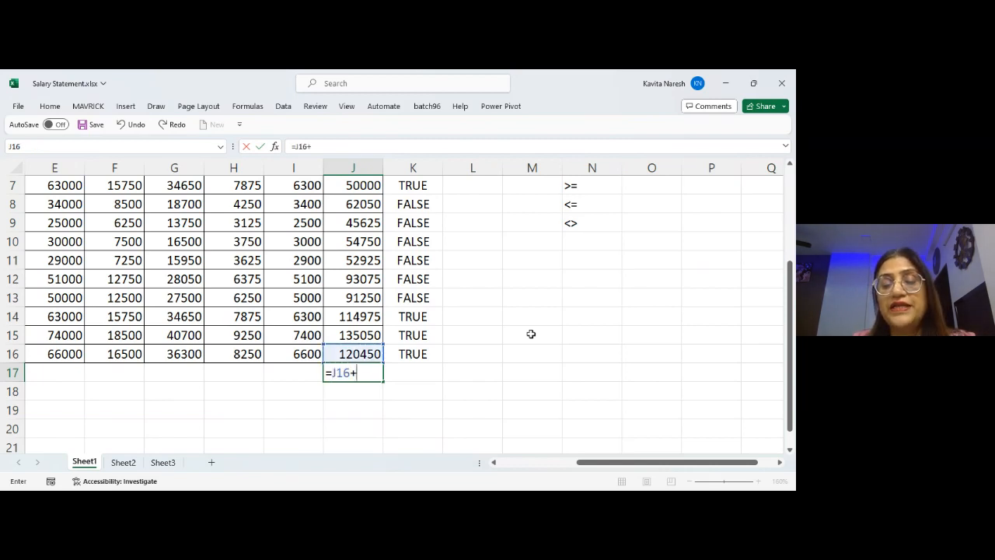
key("Up")
key("Up")
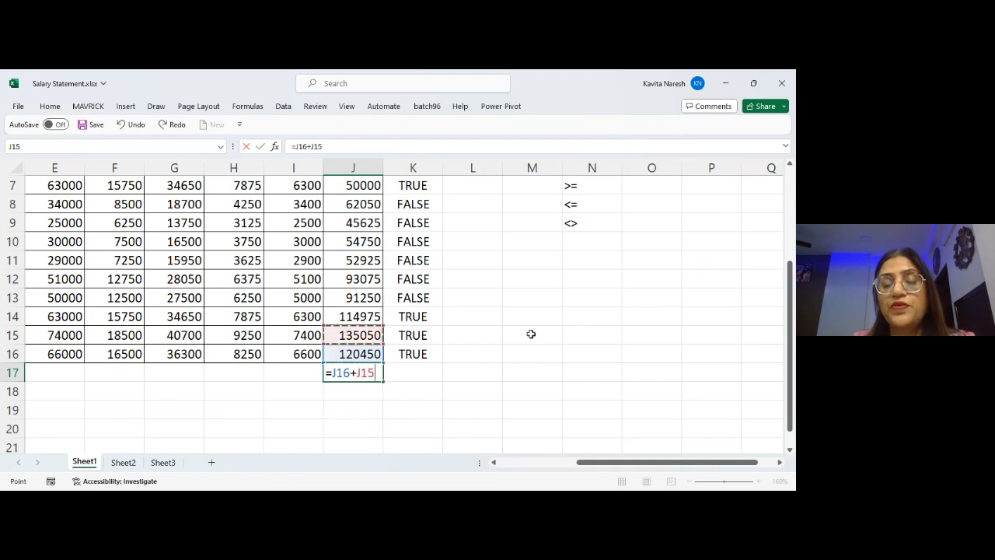
type("+")
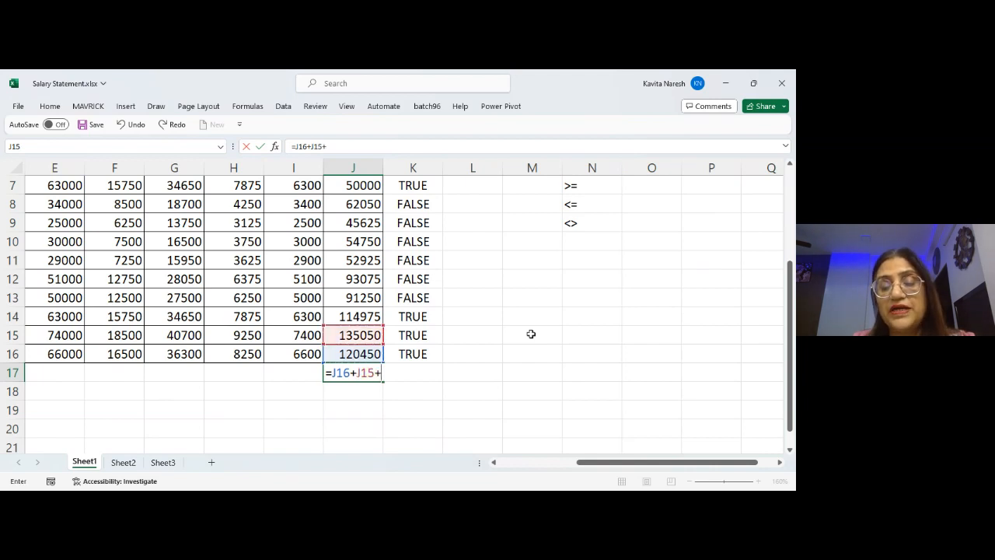
key("Up")
key("Up")
key("Up")
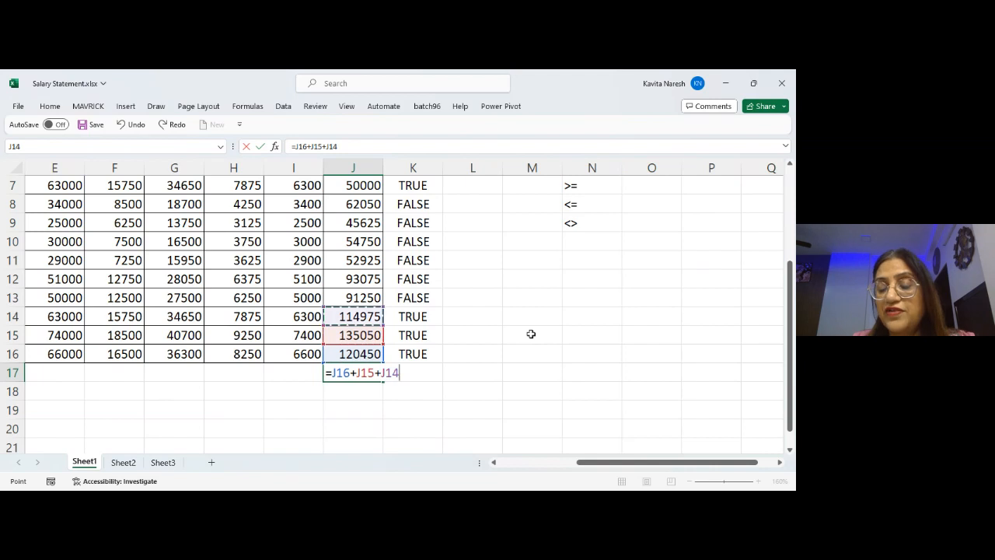
type("+")
key("Up")
key("Up")
key("Up")
key("Up")
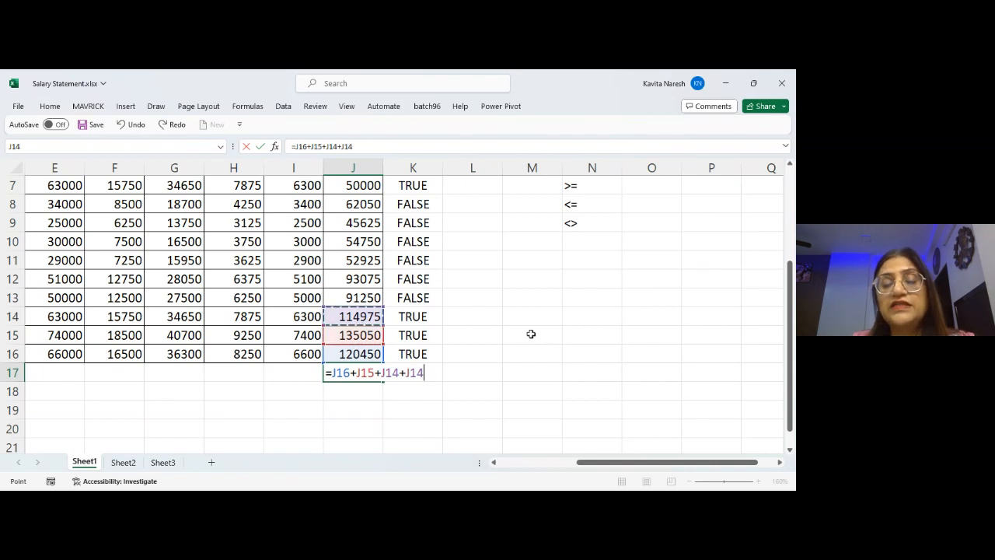
type("+")
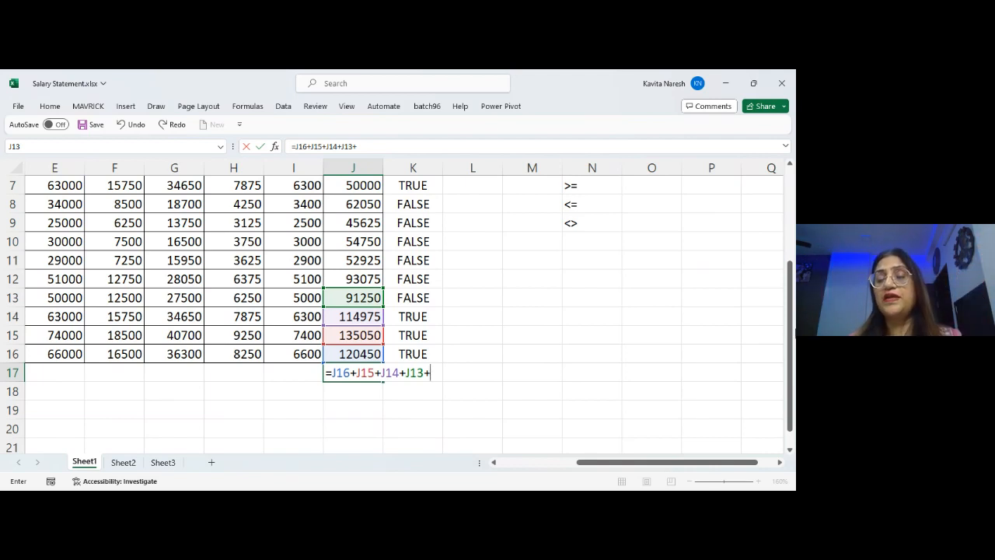
left_click_drag(789, 331, 791, 310)
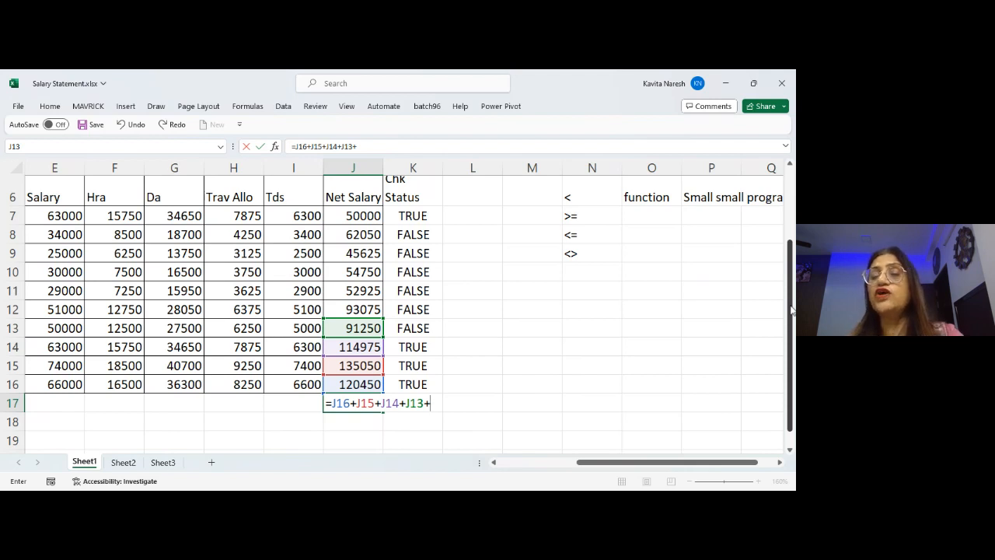
key("Escape")
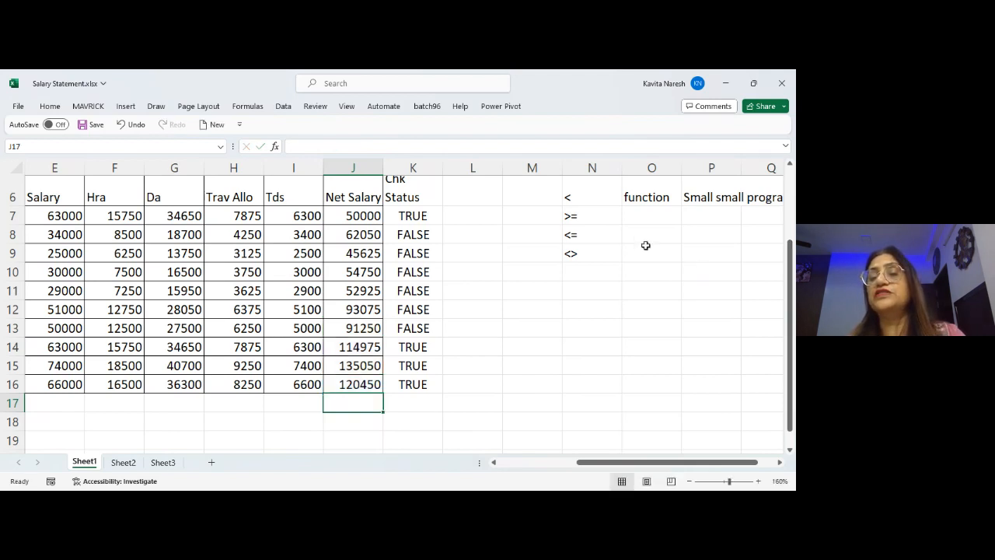
left_click(653, 217)
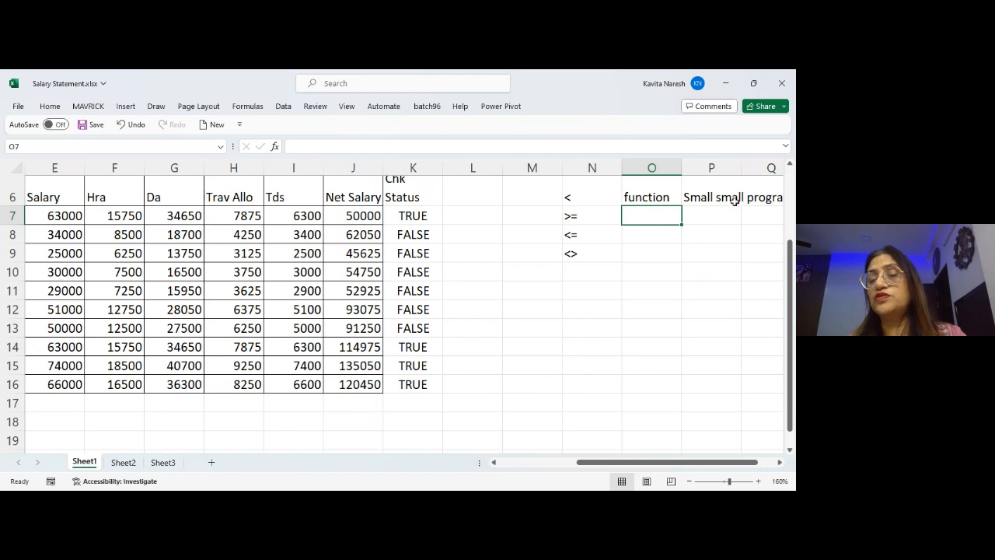
Enter the syntax note "=function name" as plain text in O8, below the function label.
left_click(670, 235)
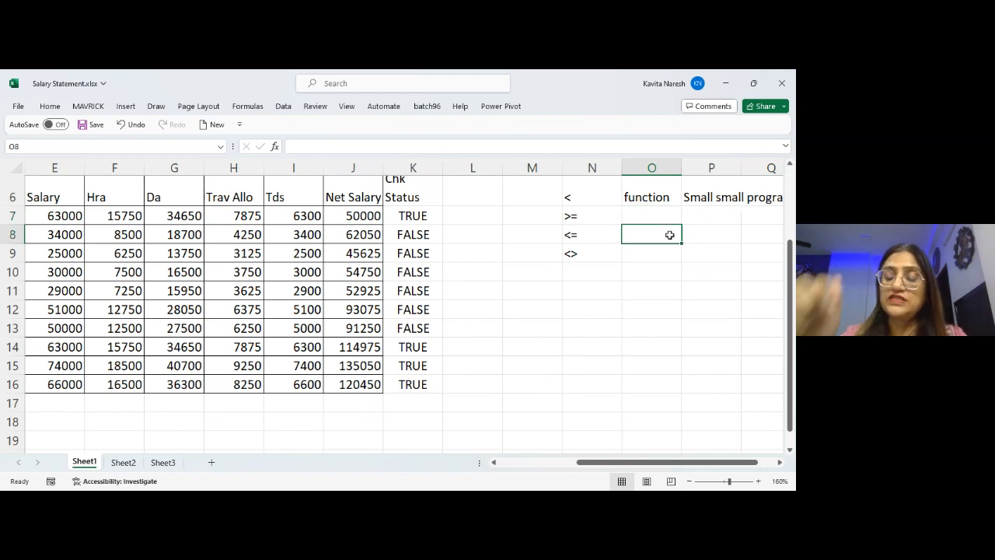
type("=")
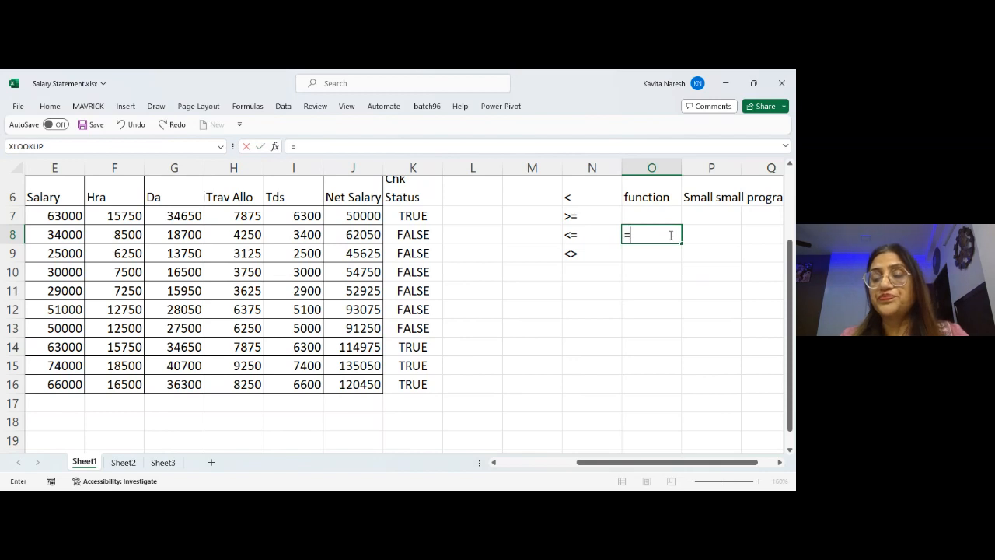
key("BackSpace")
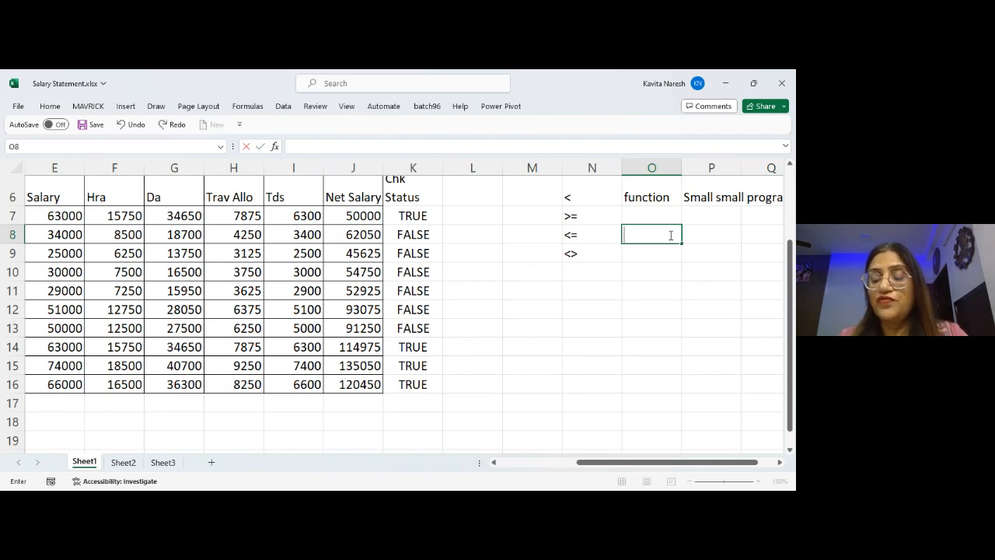
type("'=")
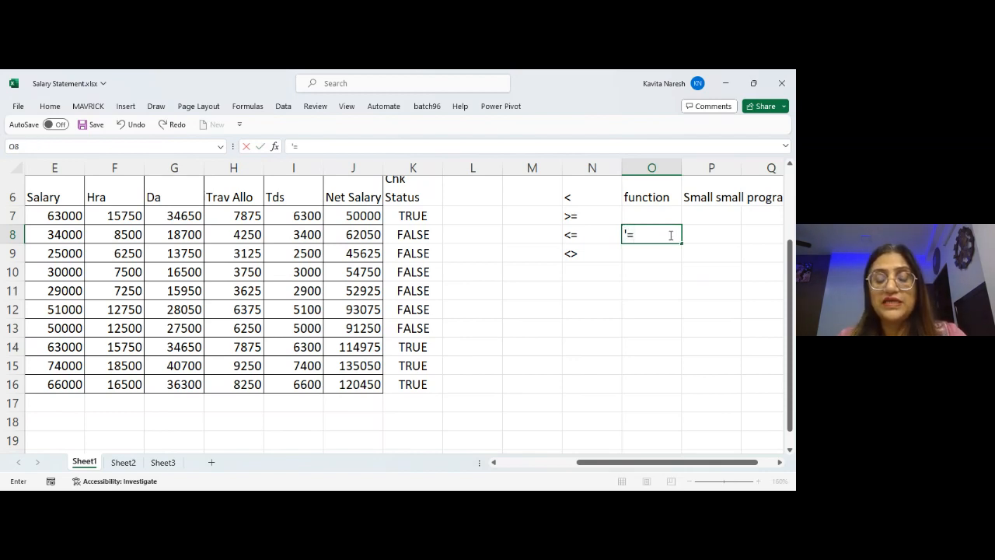
type("functi")
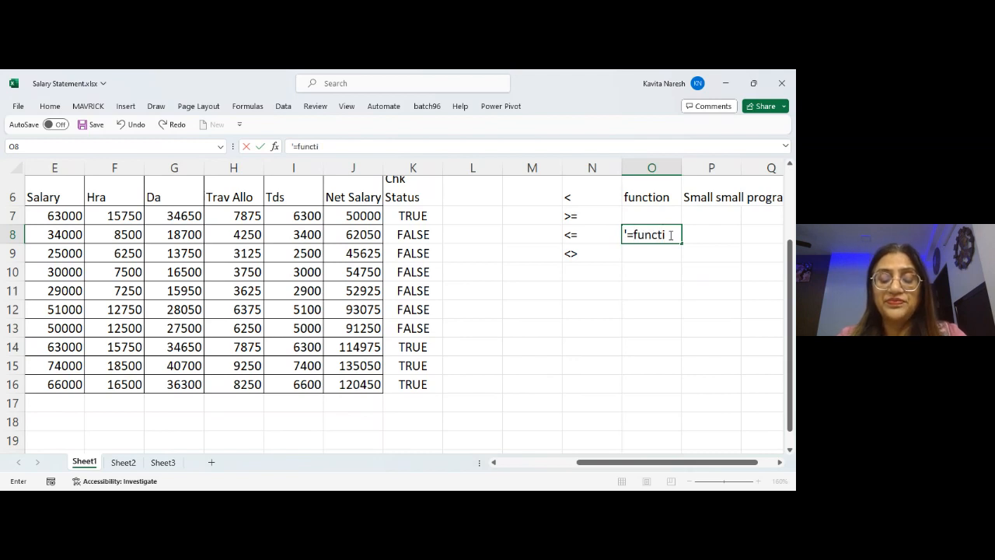
type("on name")
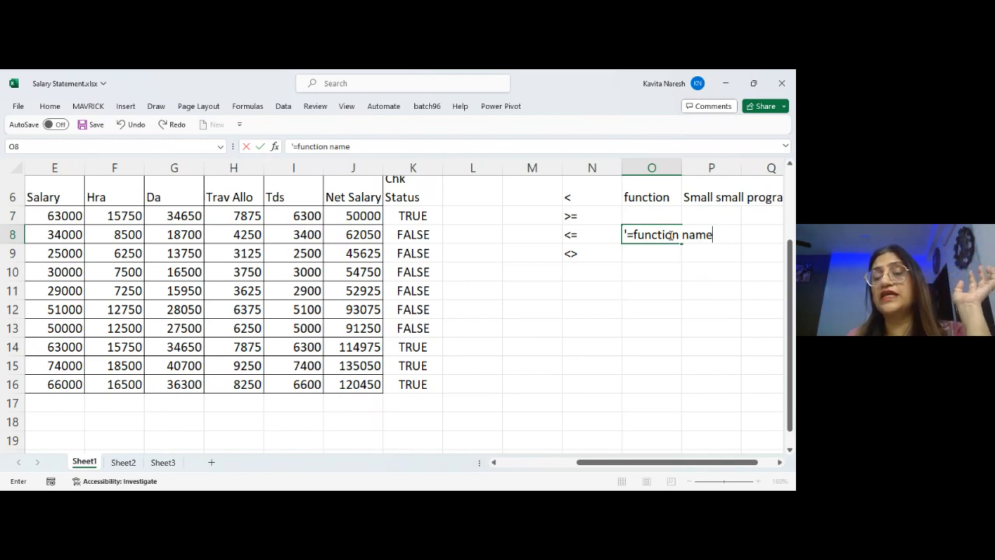
key("Return")
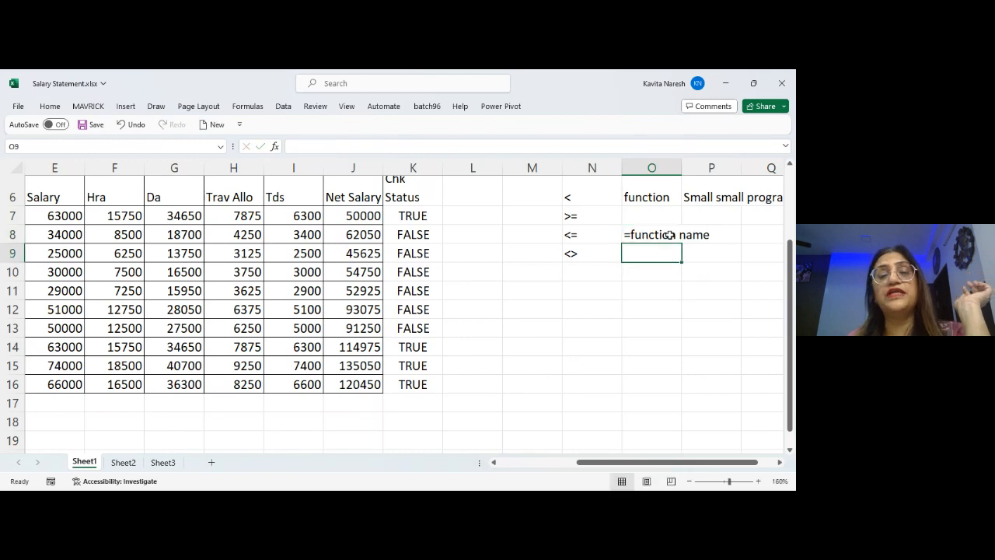
Browse the complete function list in the Insert Function dialog under the All category, and close it without inserting anything.
left_click(253, 108)
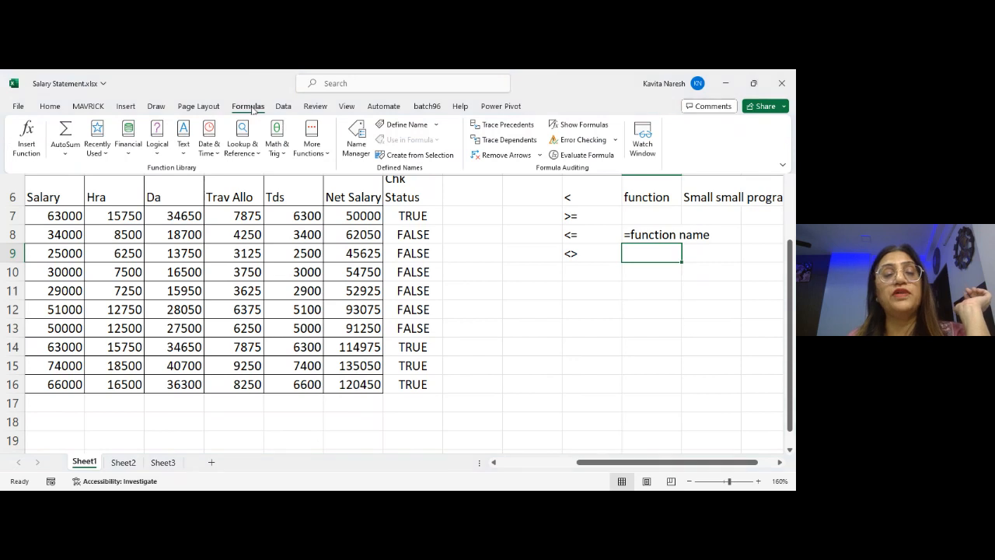
left_click(28, 148)
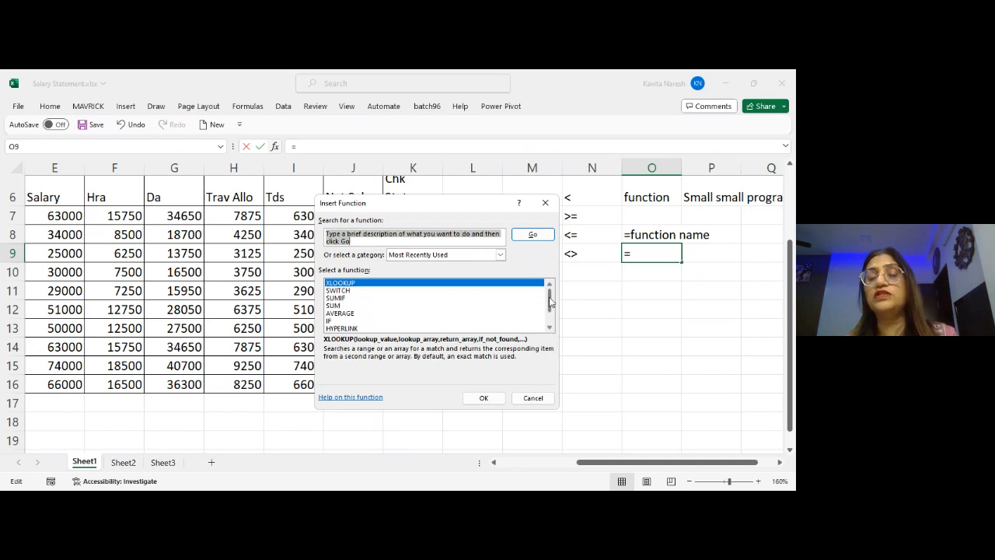
scroll(550, 302, "down", 1)
scroll(549, 301, "up", 1)
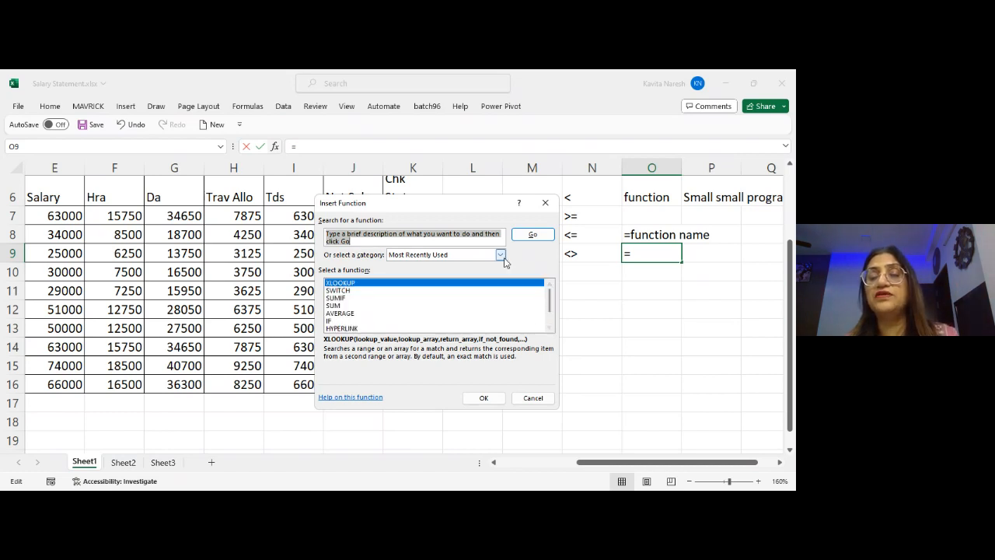
left_click(502, 256)
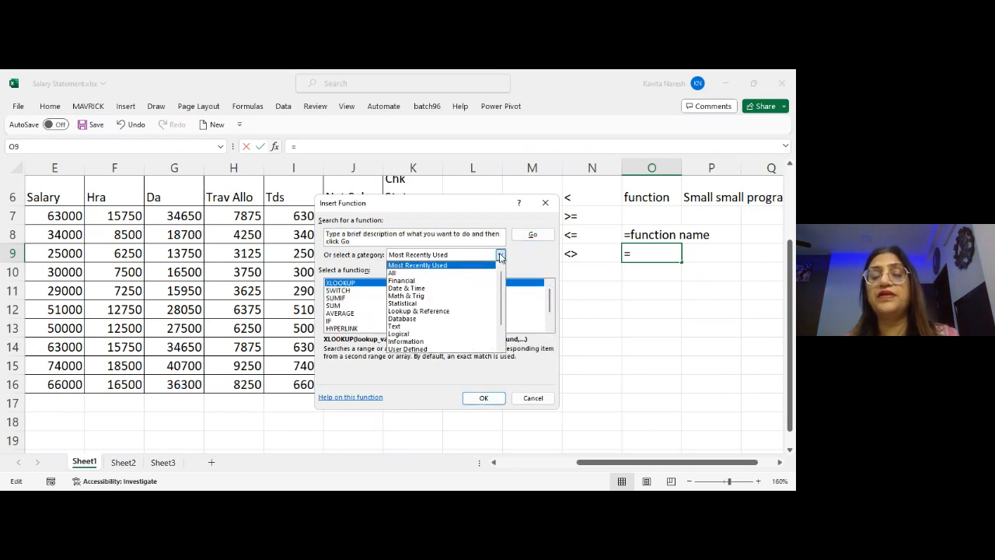
left_click(424, 274)
left_click(551, 311)
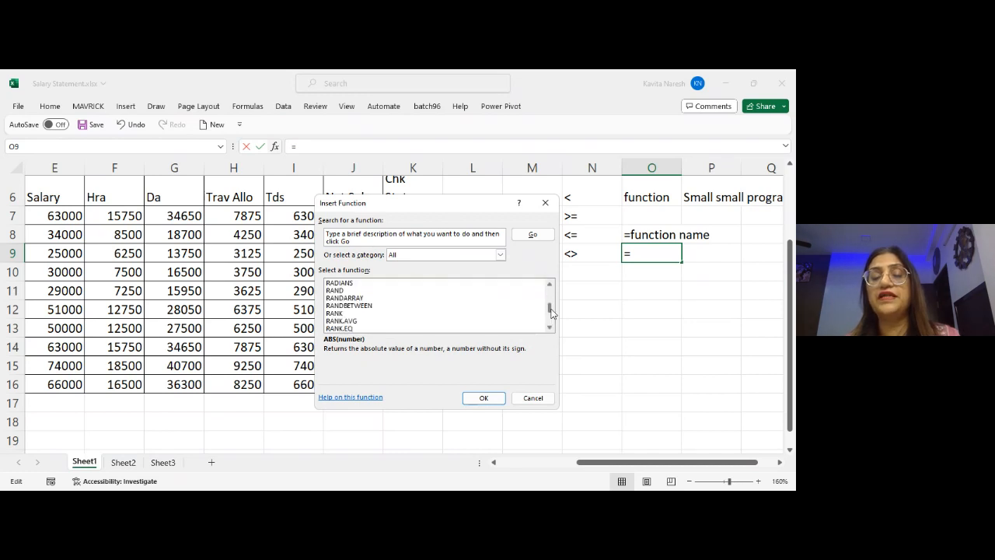
left_click_drag(551, 311, 553, 294)
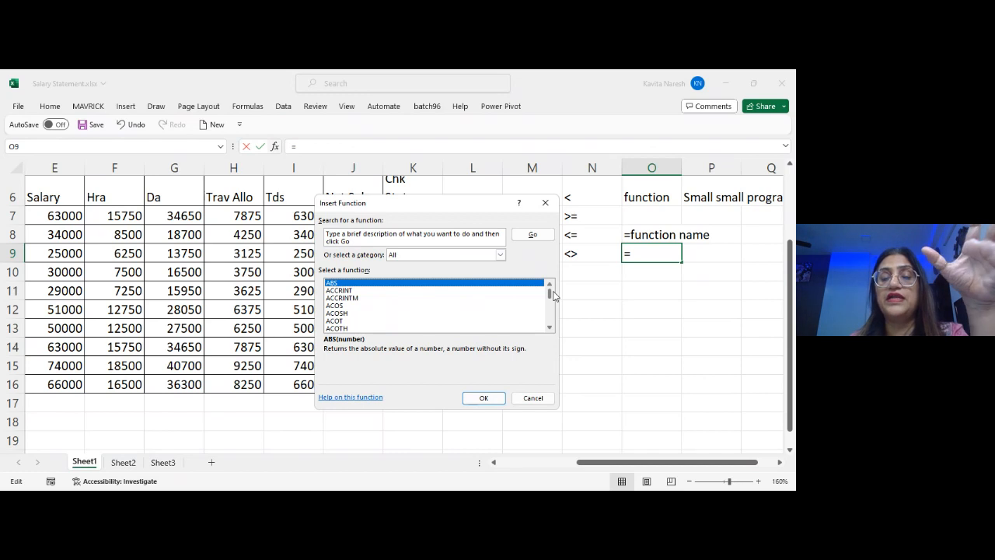
left_click(545, 205)
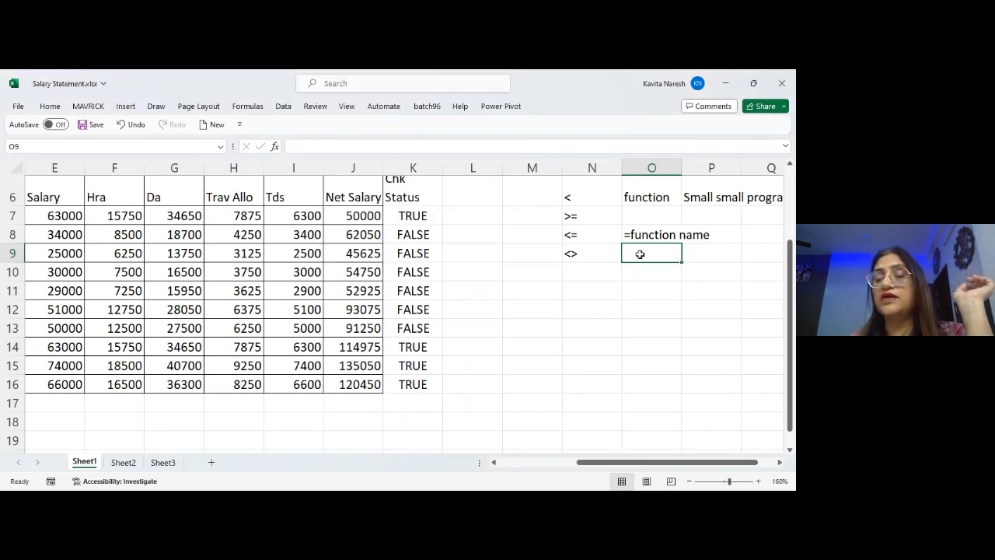
Extend the syntax note in O8 to read "=function name(arguments)", keeping it as plain text.
left_click(650, 233)
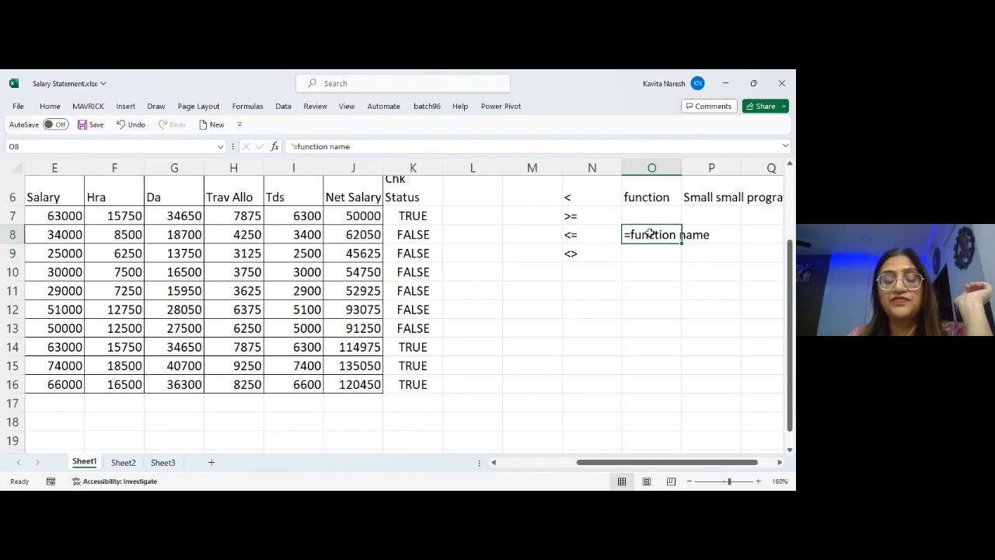
key("F2")
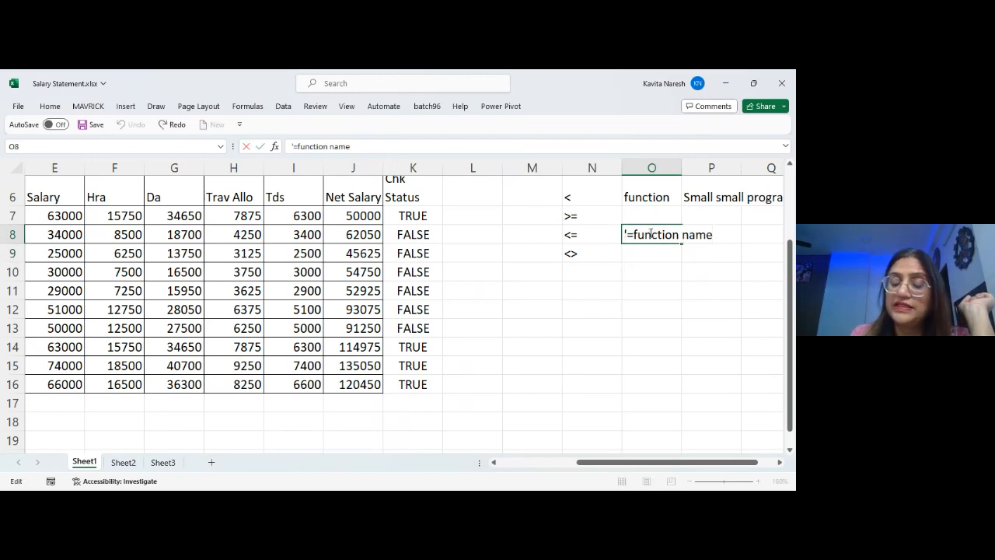
type("(")
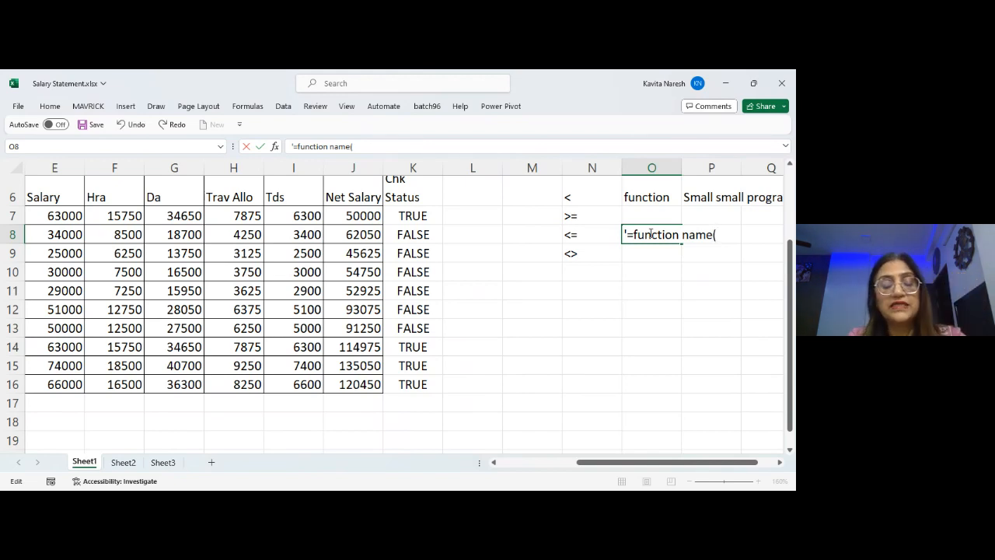
type("ar")
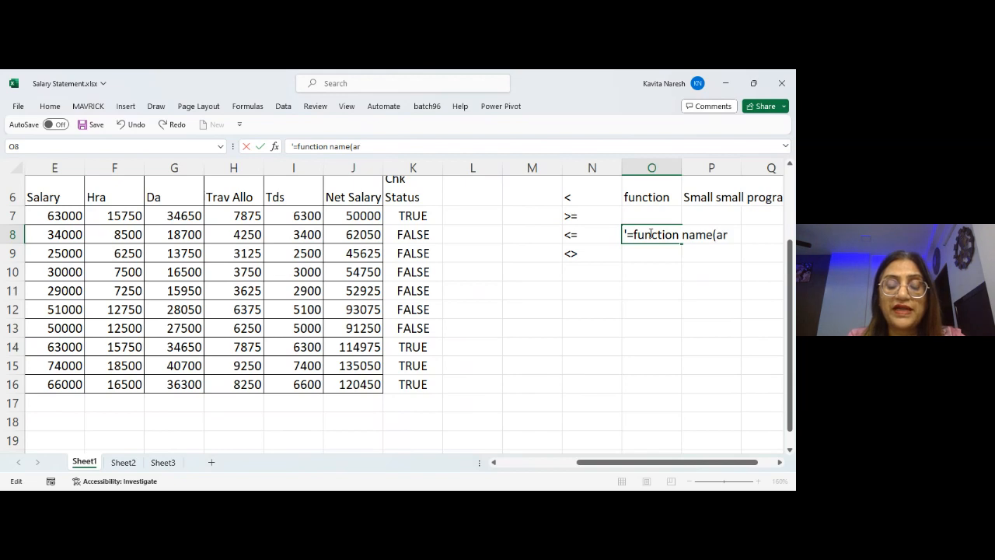
type("guments)")
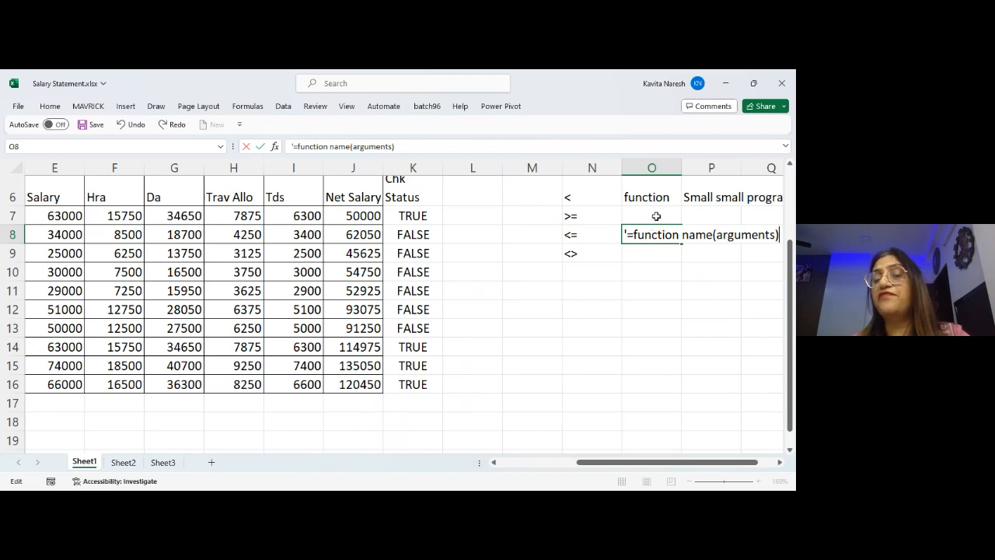
Enter the label "Argument" in O7, between the function label and the syntax note.
left_click(656, 216)
type("Argument")
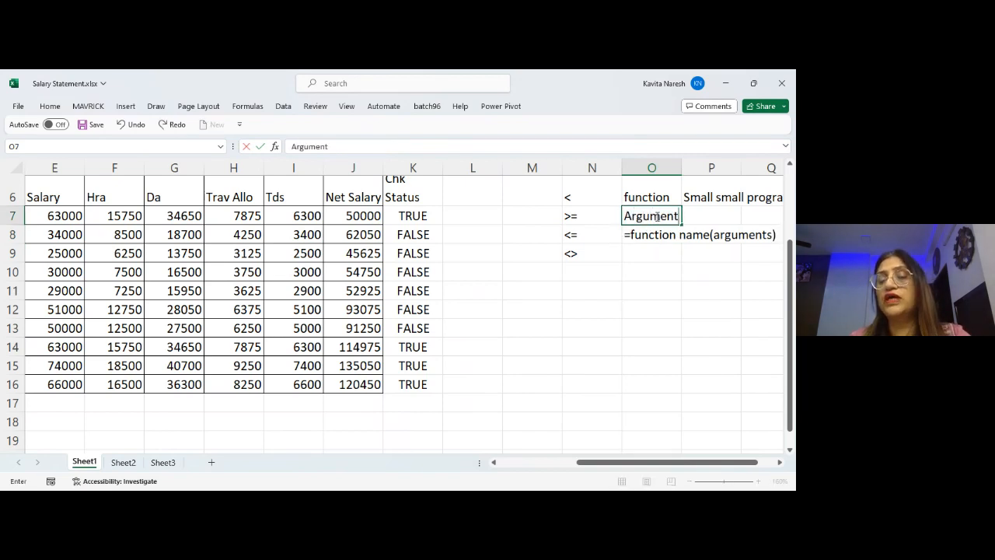
key("Return")
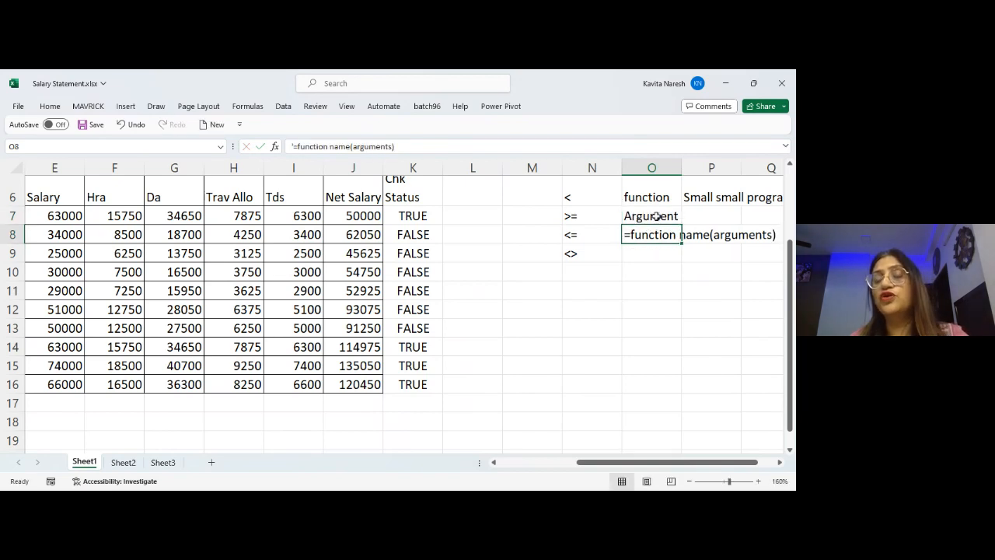
left_click(659, 217)
right_click(660, 217)
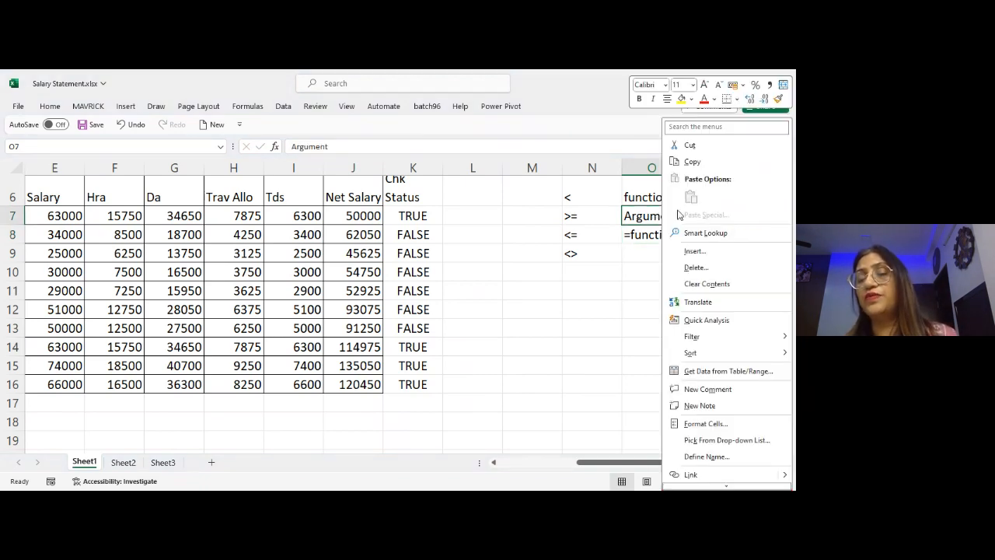
key("Escape")
Enter the definition "Function needs to perform that specific task" in P7, beside the Argument label.
left_click(694, 215)
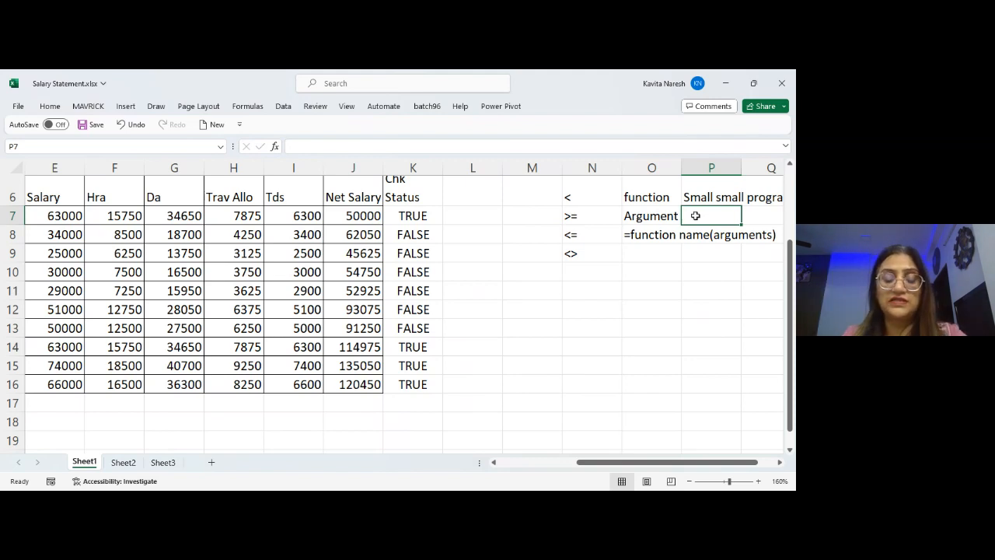
type("Functi")
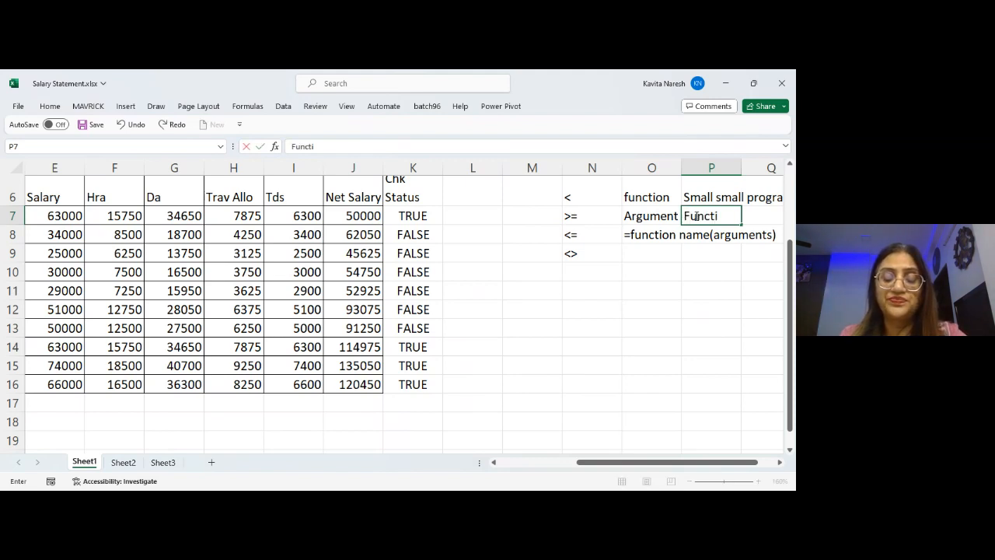
type("on need")
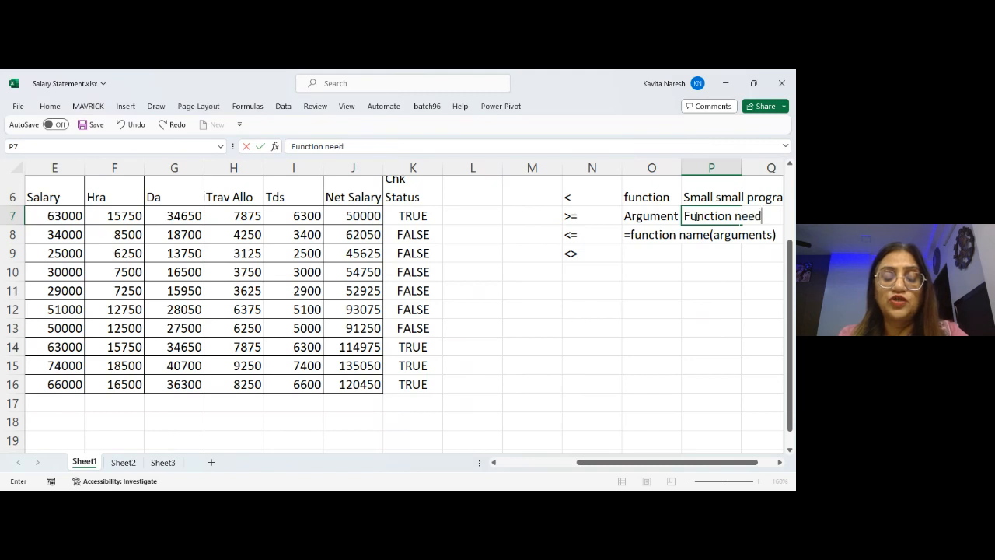
type("s to perform")
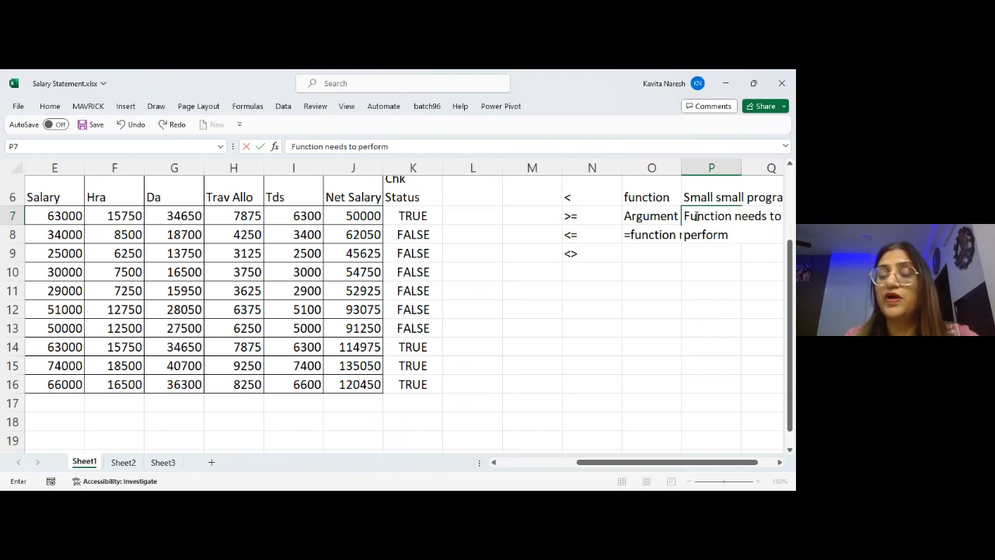
type("hat")
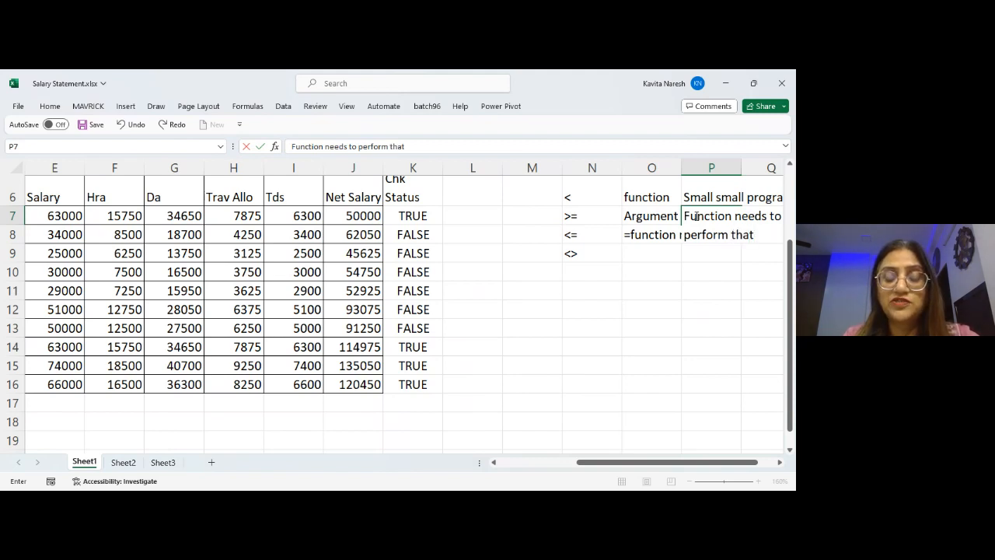
type(" specif")
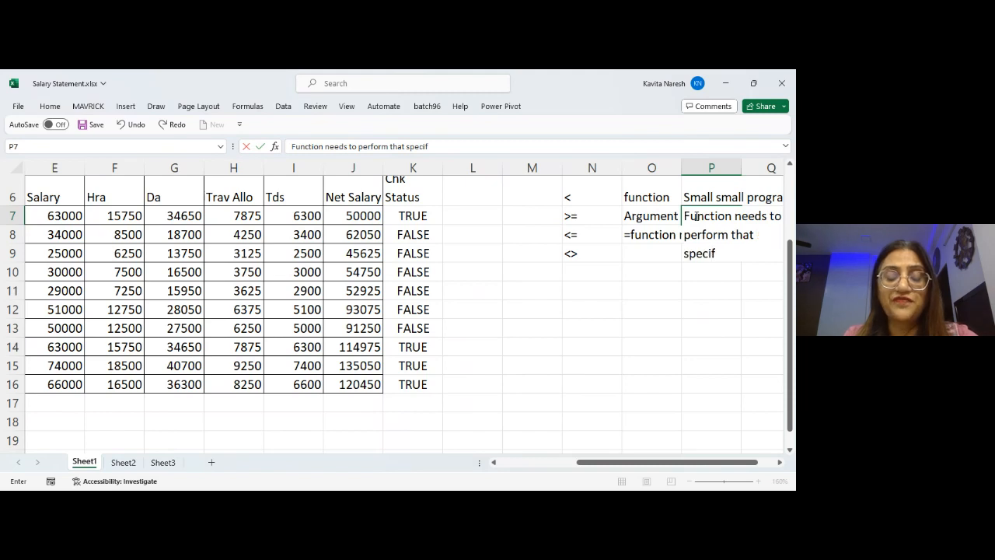
type("ic t")
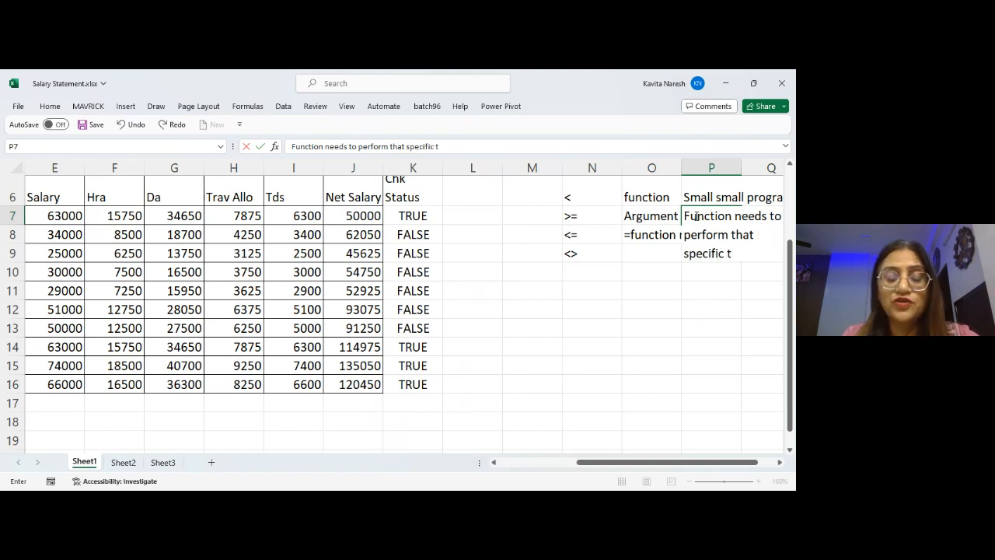
type("ask")
key("Return")
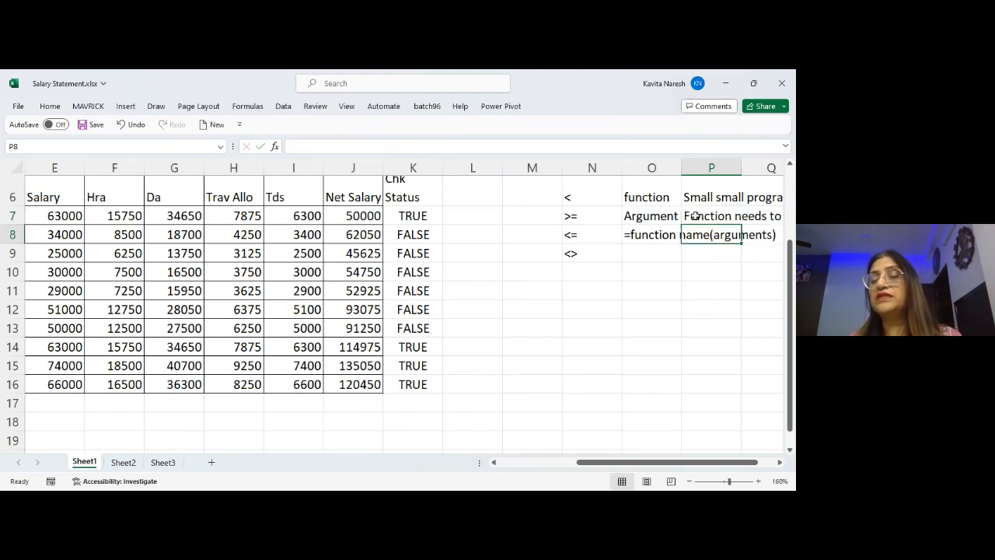
Enter the sample numbers 23 in N13 and 45 in N14, below the list of comparison operators.
left_click(779, 464)
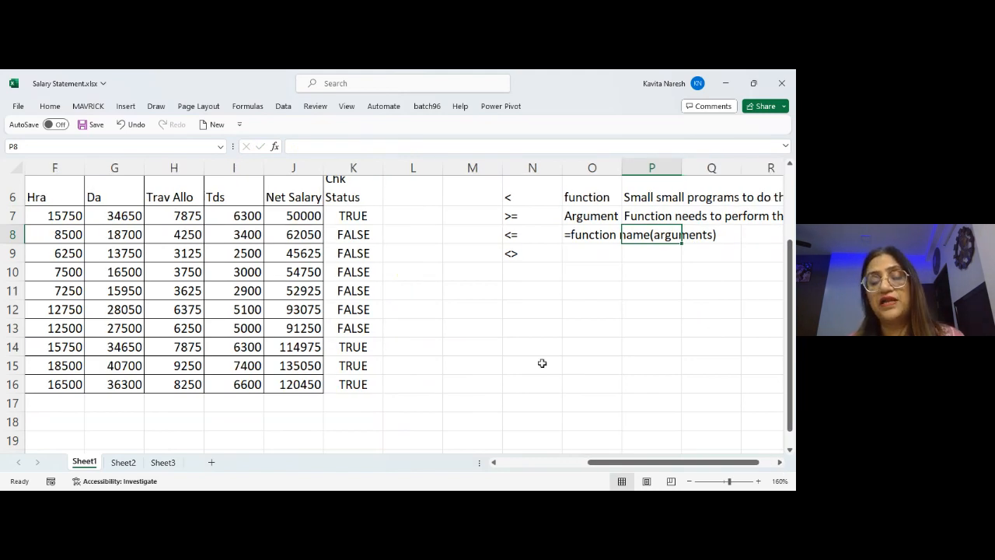
left_click(529, 335)
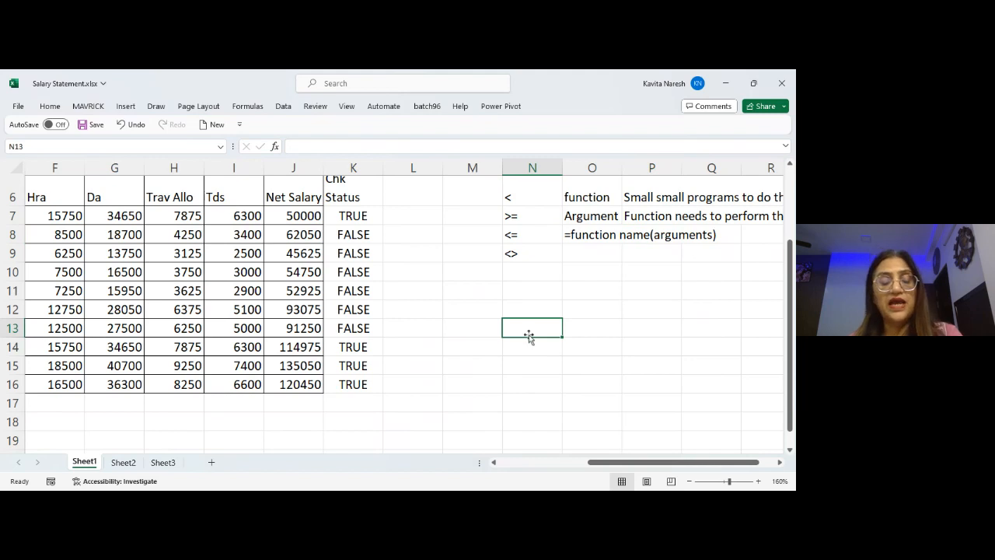
type("23")
key("Return")
type("45")
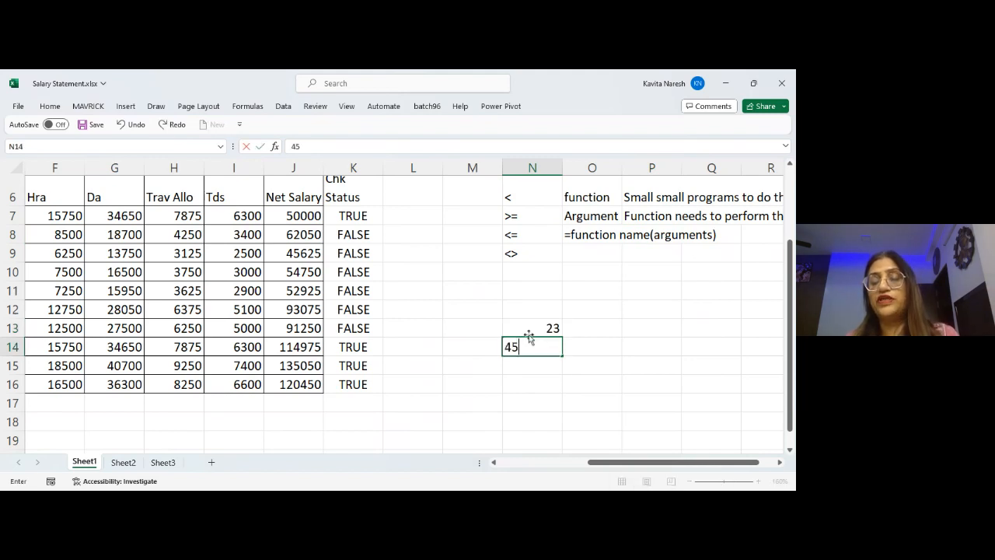
key("Return")
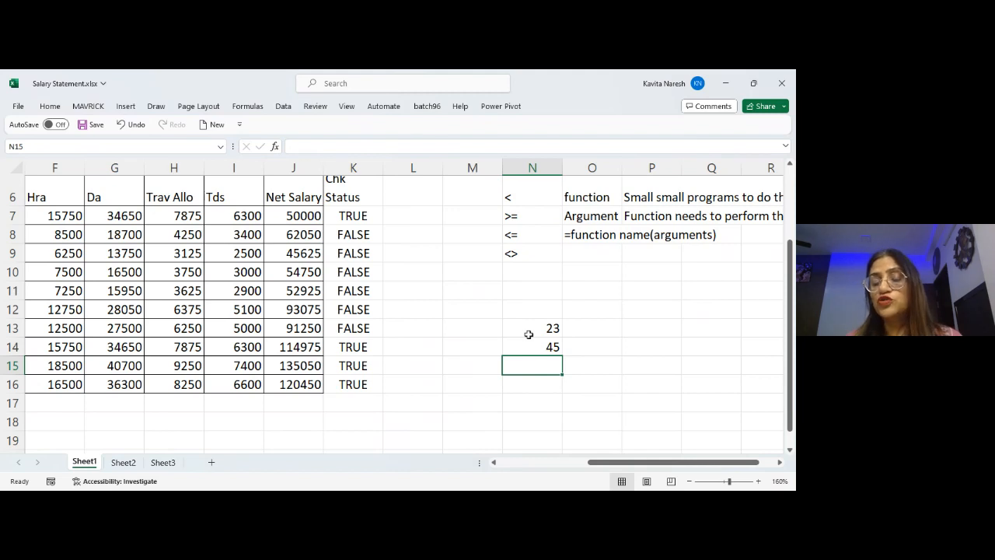
type("=")
left_click(529, 334)
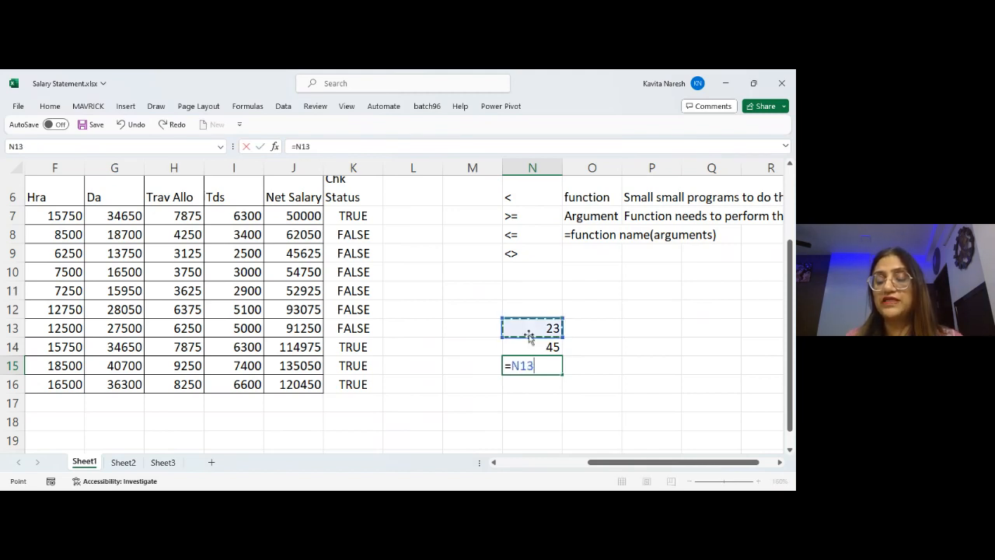
type("+")
left_click(530, 342)
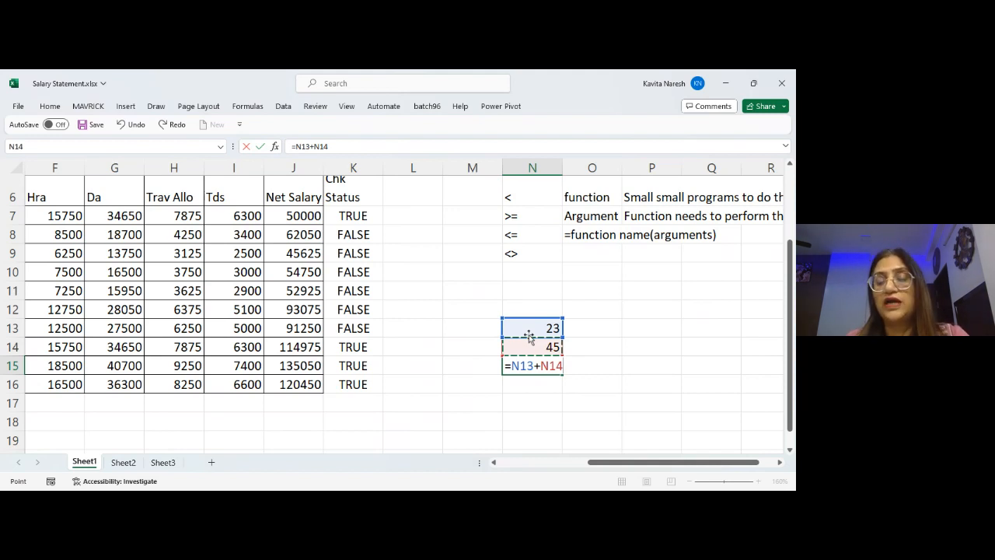
key("Escape")
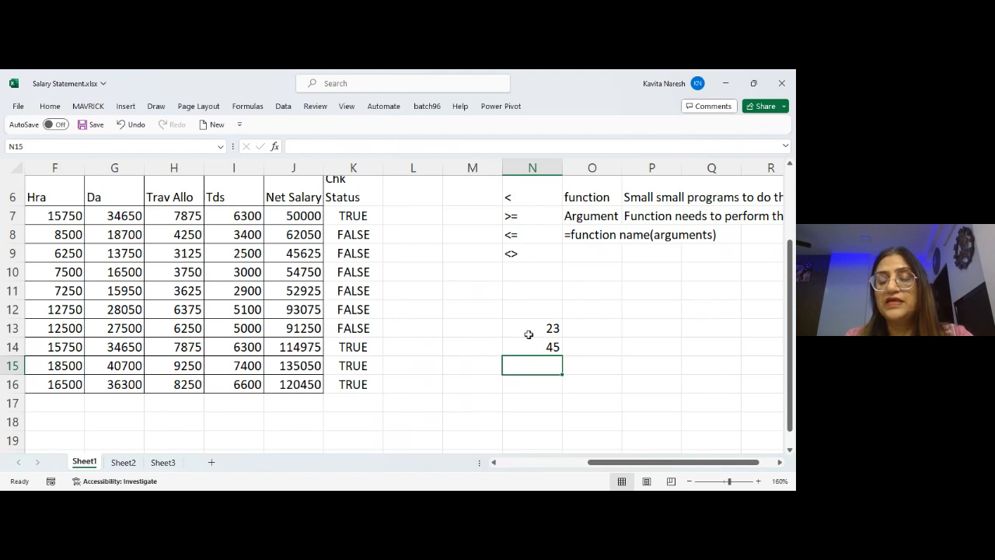
type("=su")
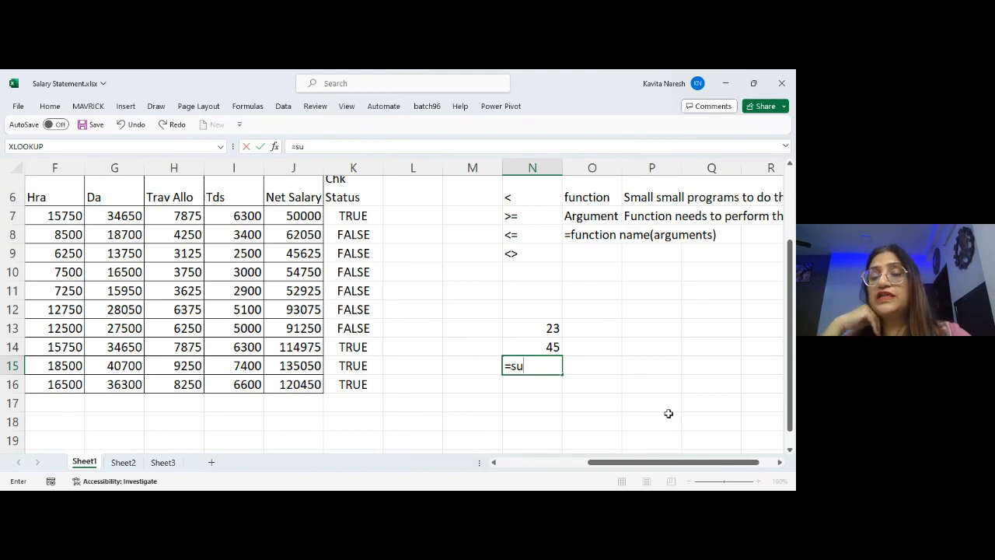
key("Escape")
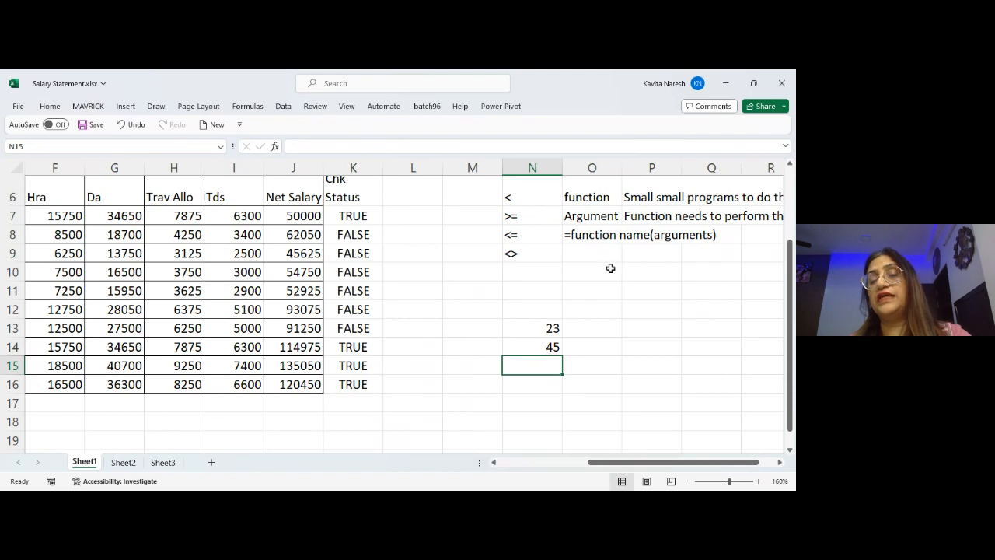
Enter the label "range" in O9 and its notation "from:to" in P9, below the function syntax note.
left_click(600, 255)
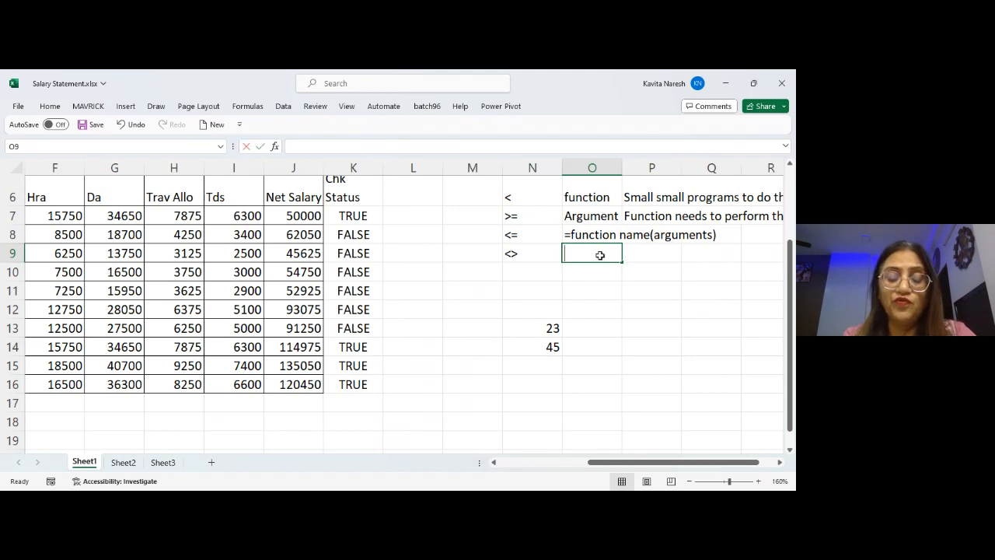
type("range")
key("Return")
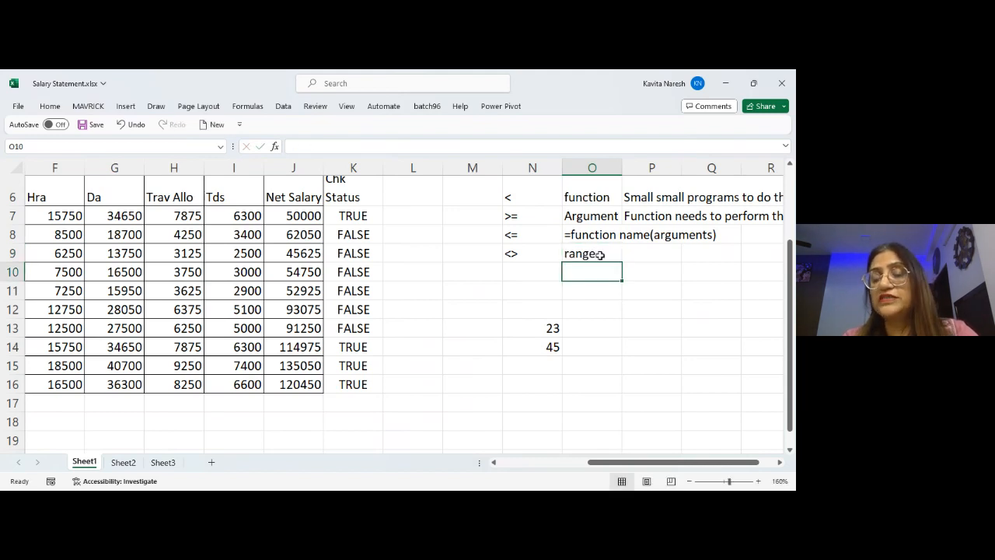
key("Up")
key("Right")
type("fr")
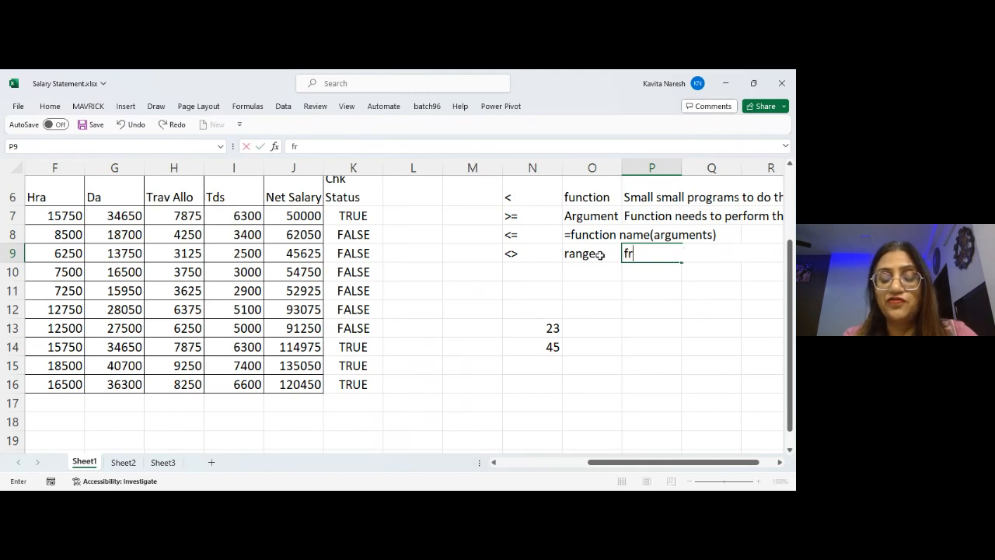
type("om:to")
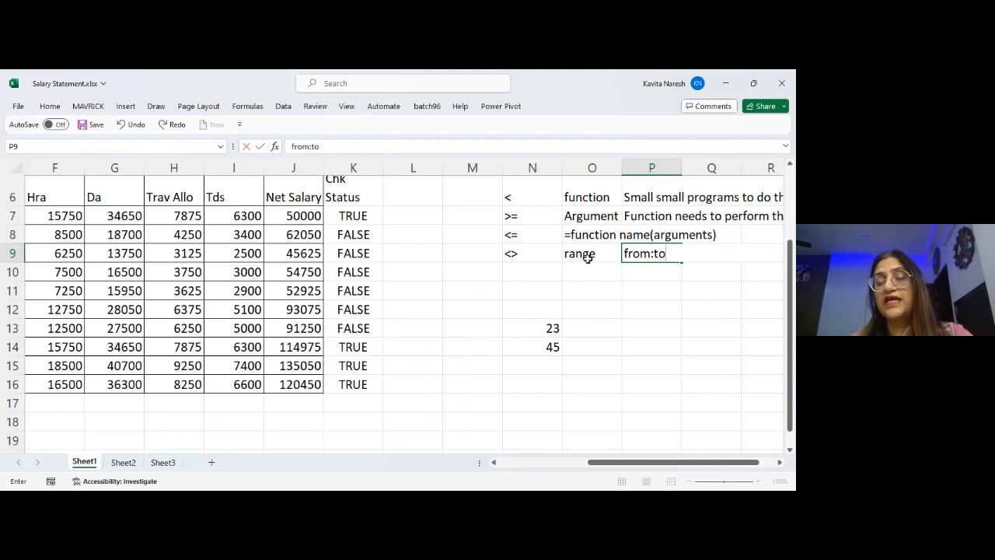
left_click(617, 309)
Total the Net Salary values J7:J16 in P12 with the SUM function.
left_click(628, 315)
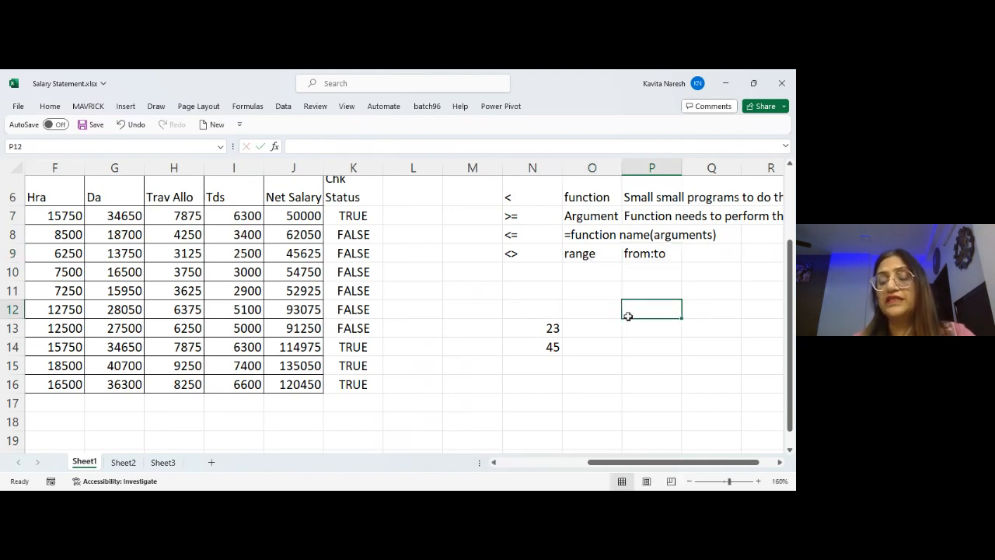
type("=sum")
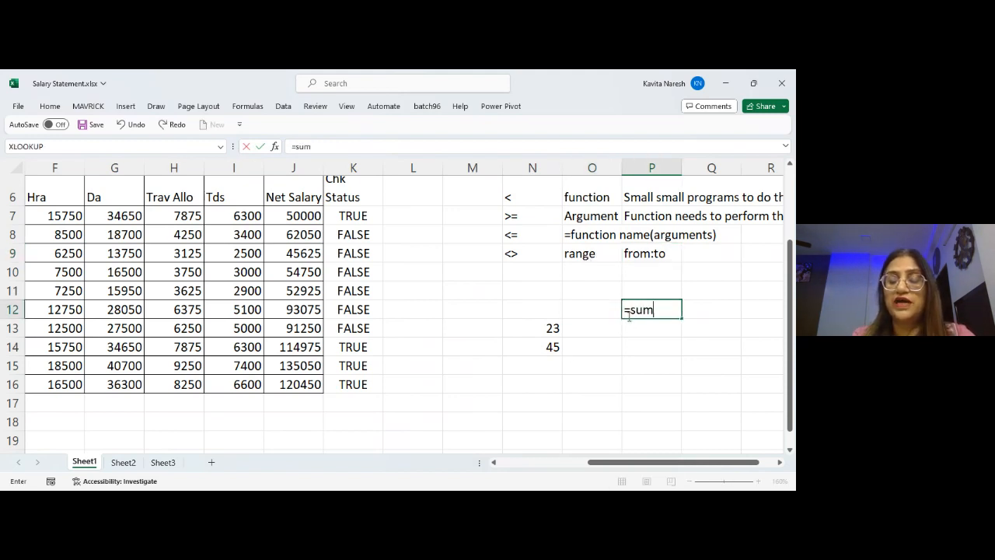
type("(")
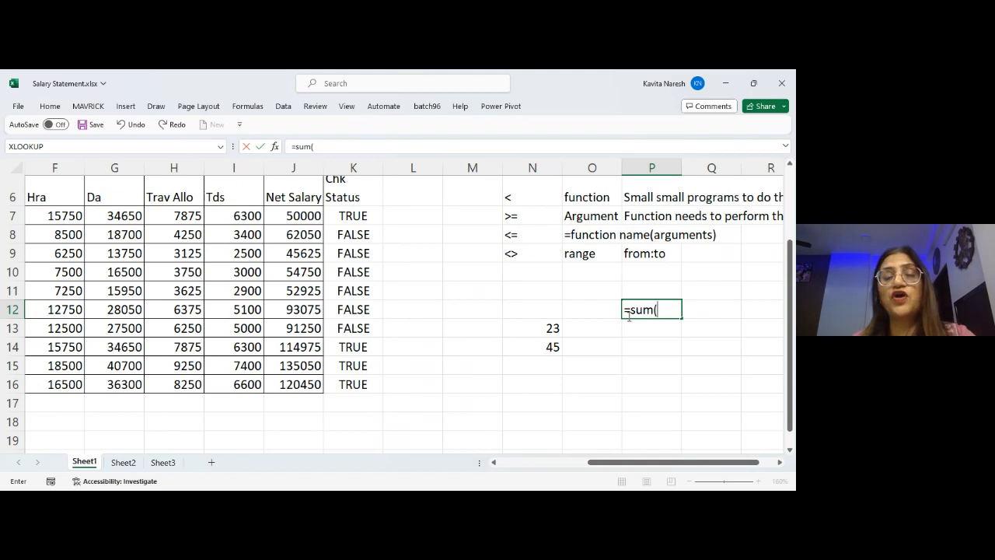
left_click(288, 216)
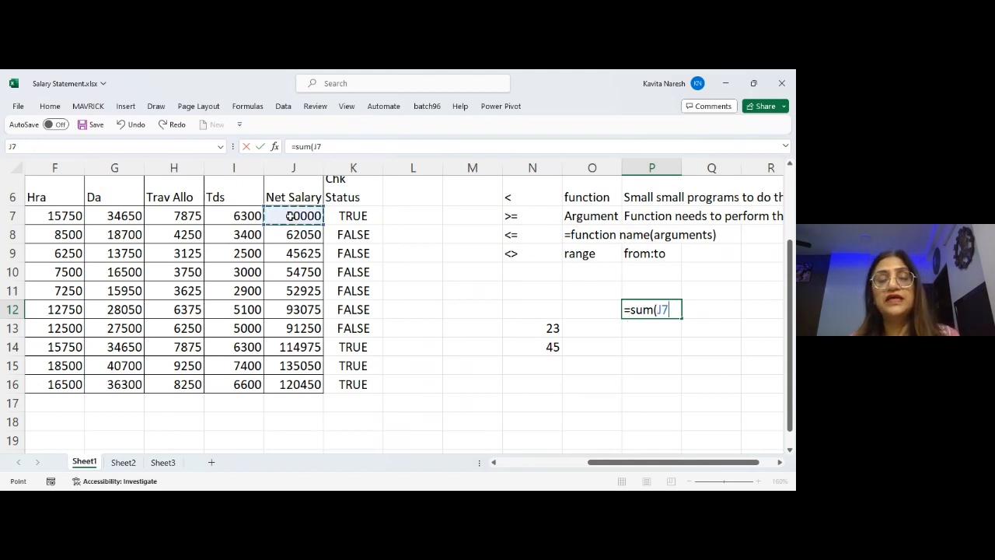
left_click_drag(289, 216, 283, 380)
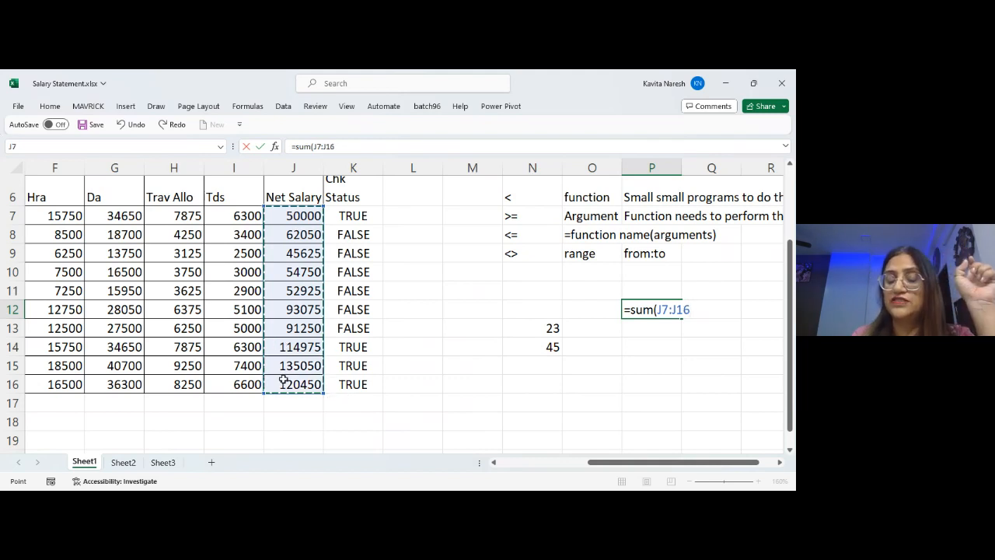
type(")")
key("Return")
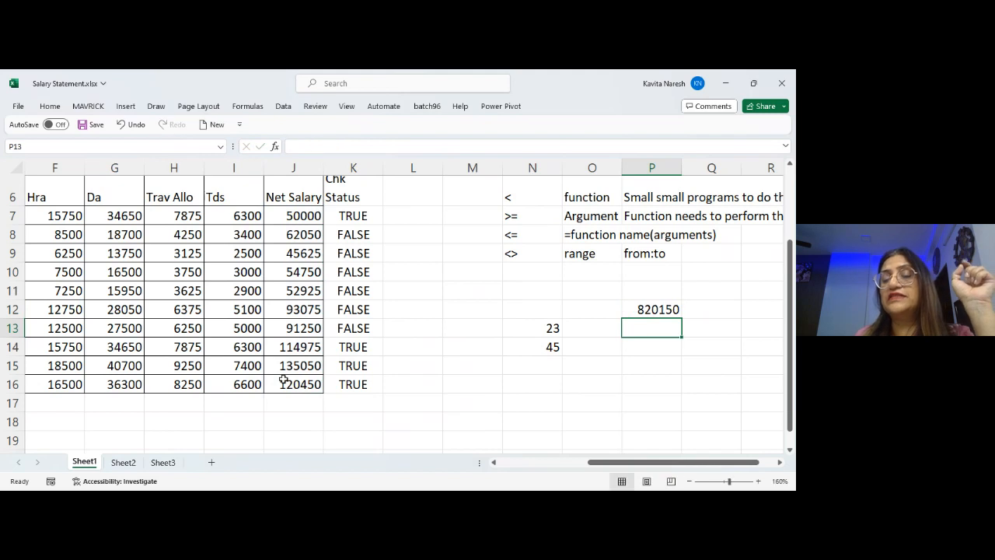
key("Up")
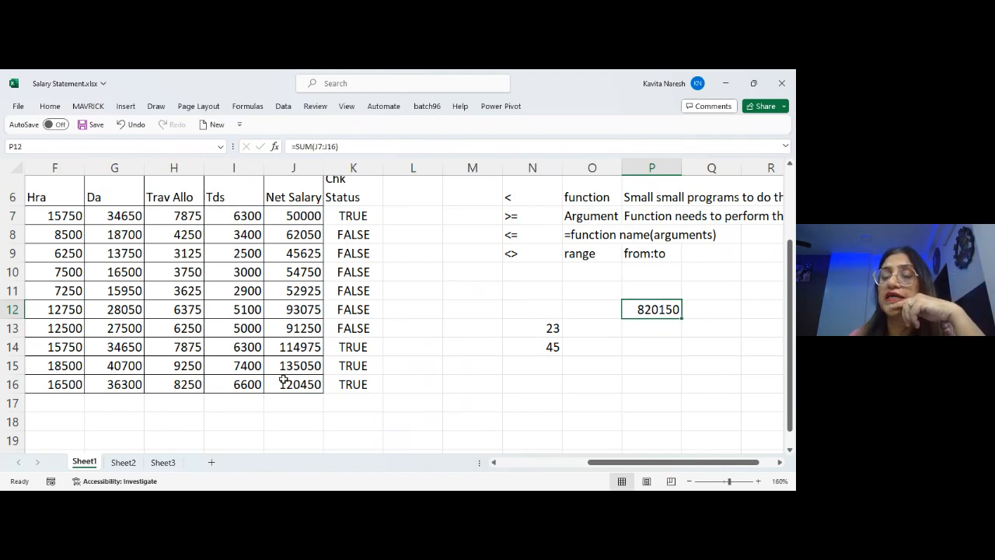
Examine the SUM formula in P12 and the Net Salary range used as its argument.
left_click(779, 462)
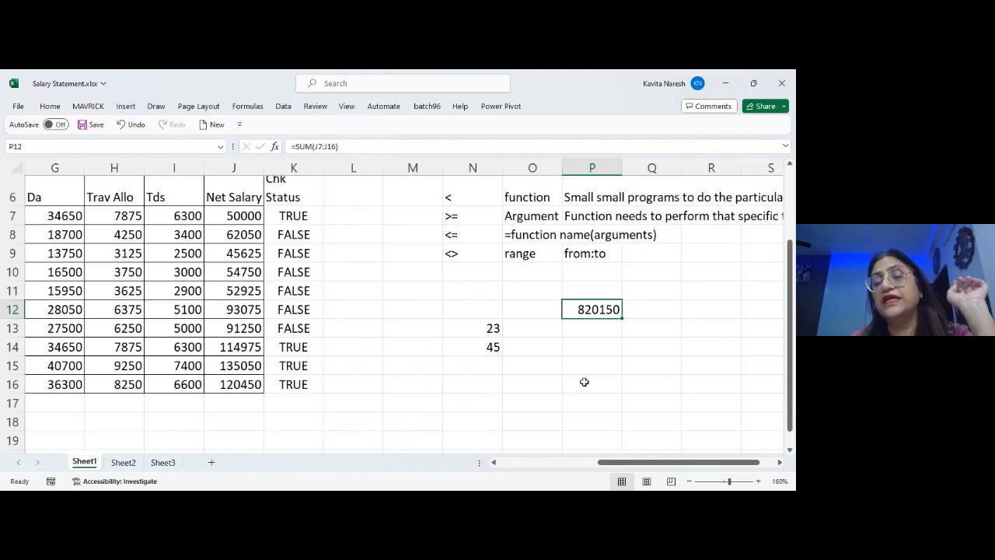
double_click(604, 309)
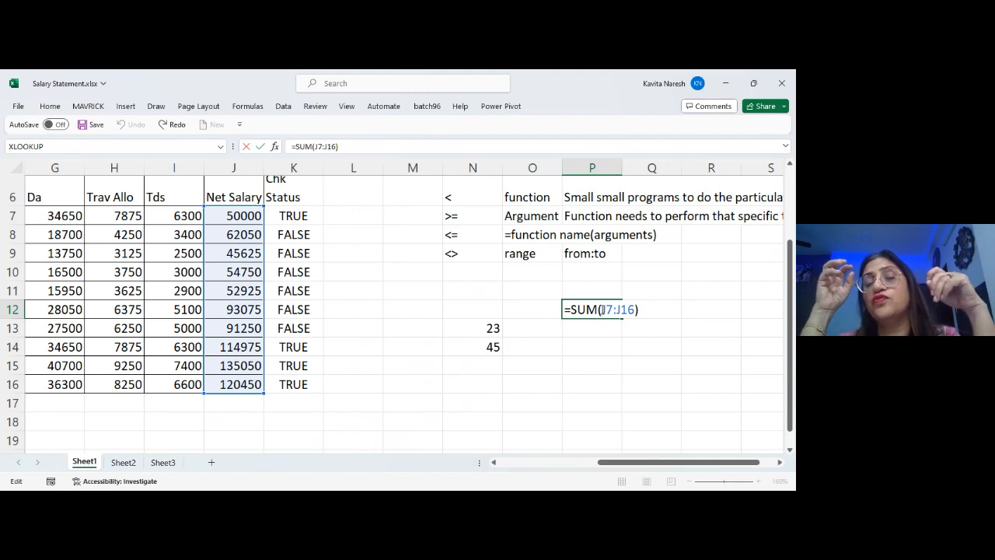
key("Return")
left_click(600, 309)
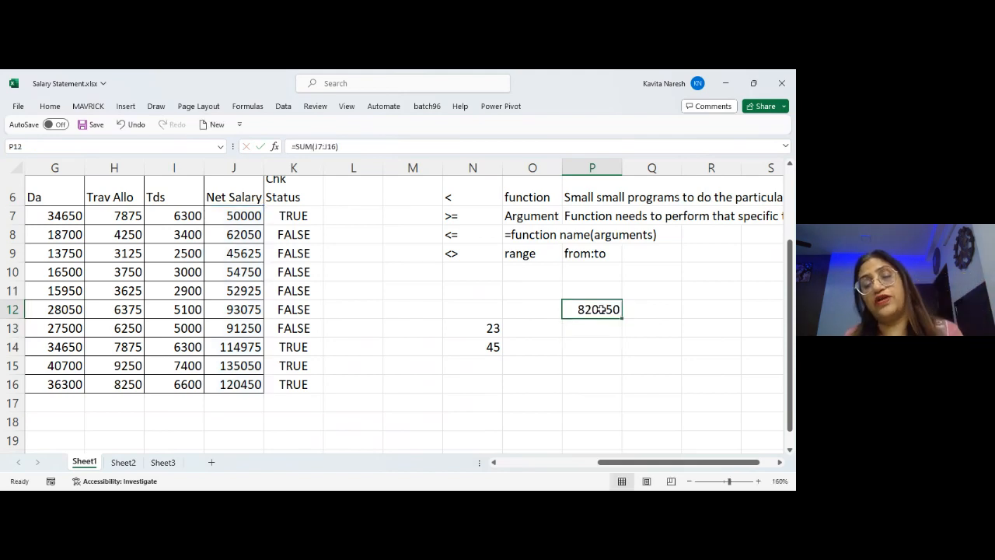
key("Return")
left_click(601, 309)
Enter the heading "Summery Function" in Q10, below the range notes.
key("Up")
key("Up")
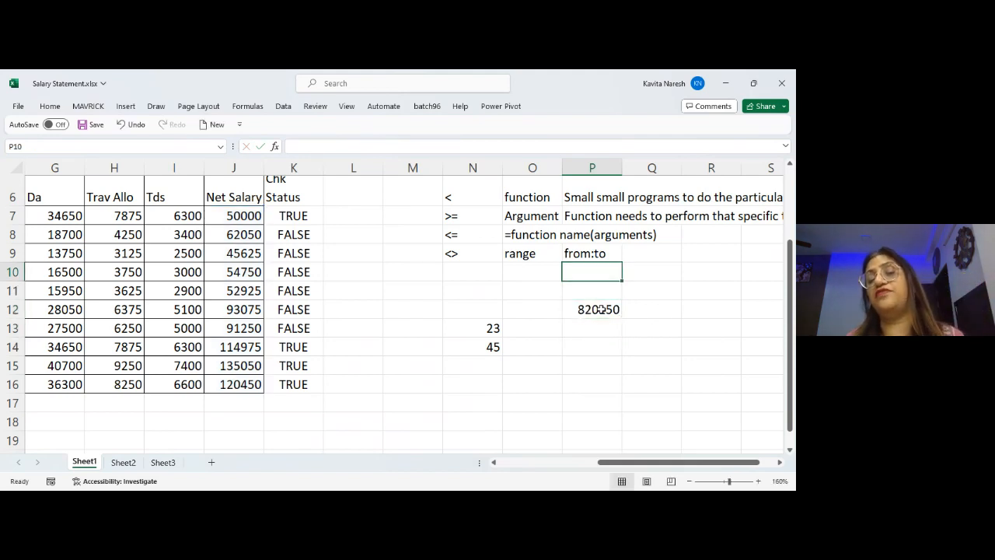
key("Right")
type("Summe")
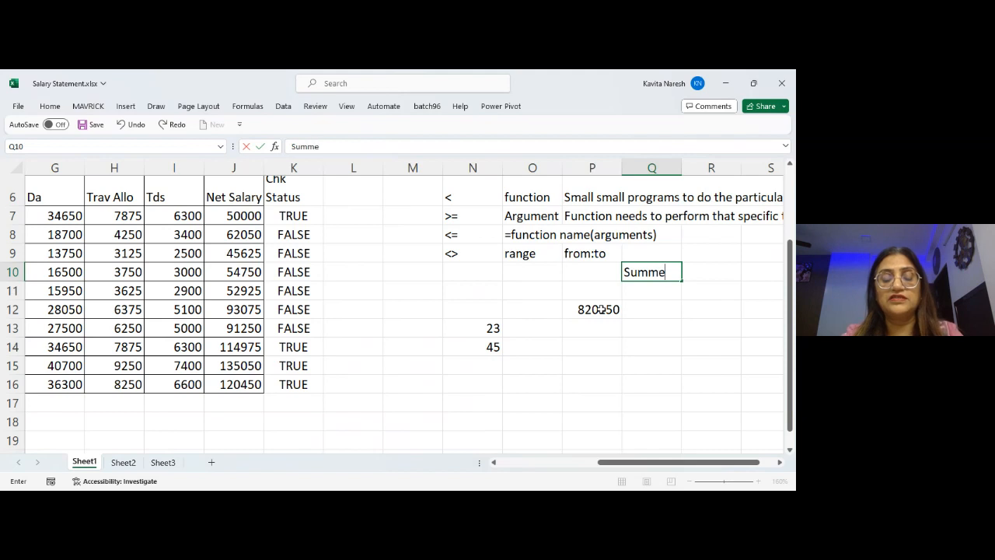
type("ry Function")
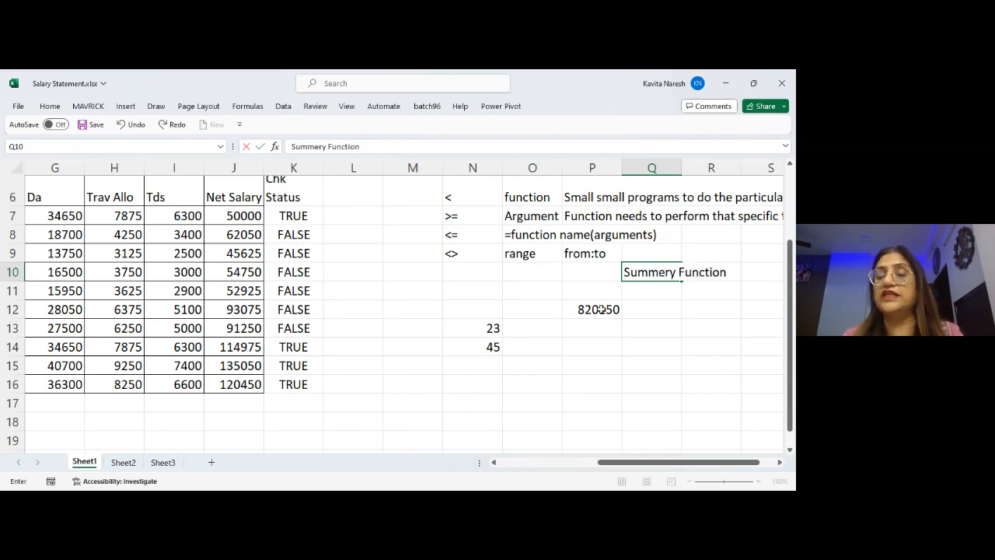
key("Return")
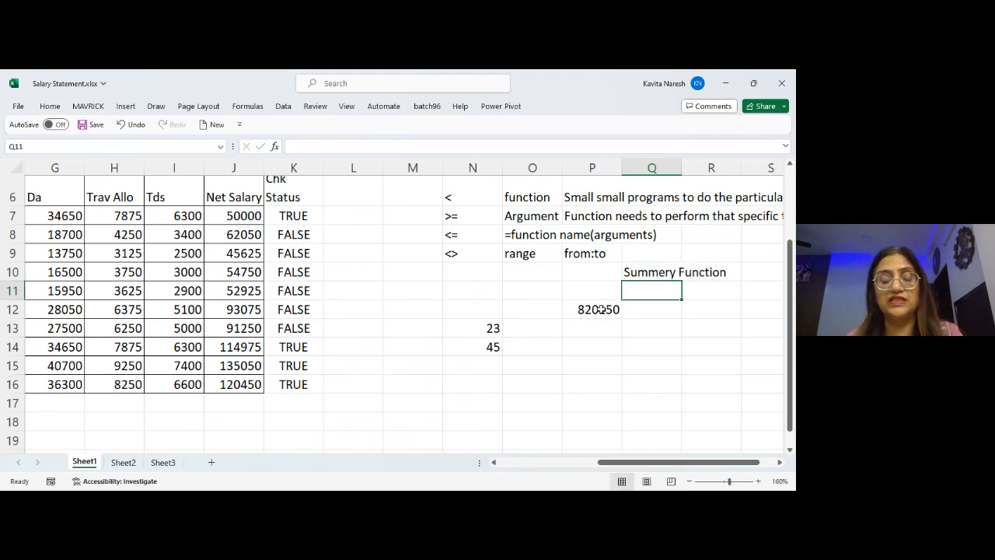
Start the list under the Summery Function heading with number 1 in P11 and "Sum" in Q11.
key("Left")
type("1")
key("Return")
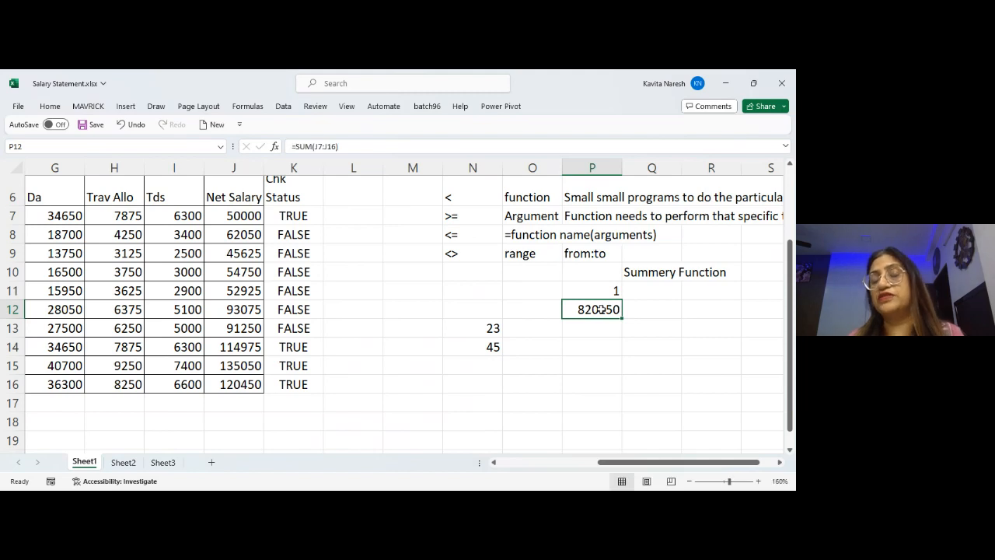
key("Up")
key("Right")
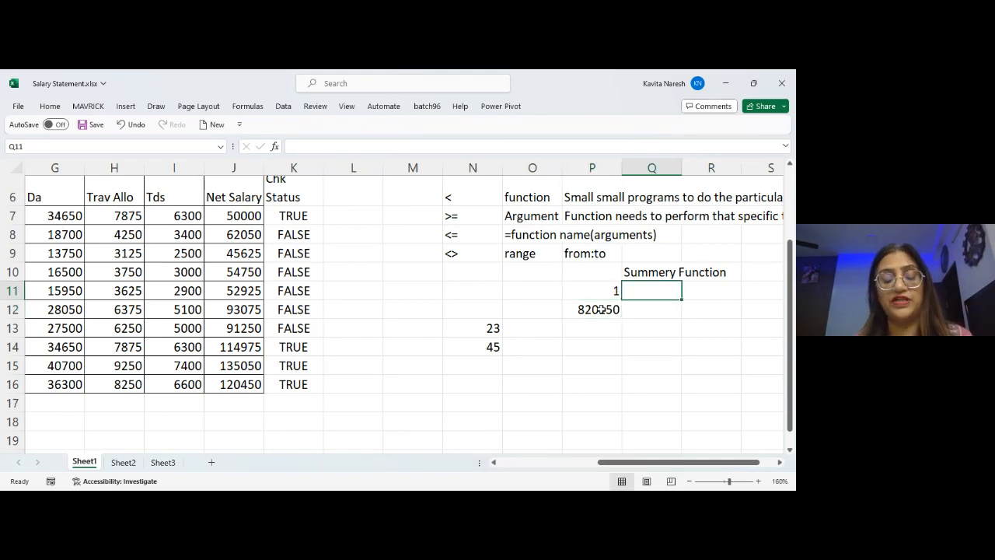
type("sum")
key("Return")
key("Up")
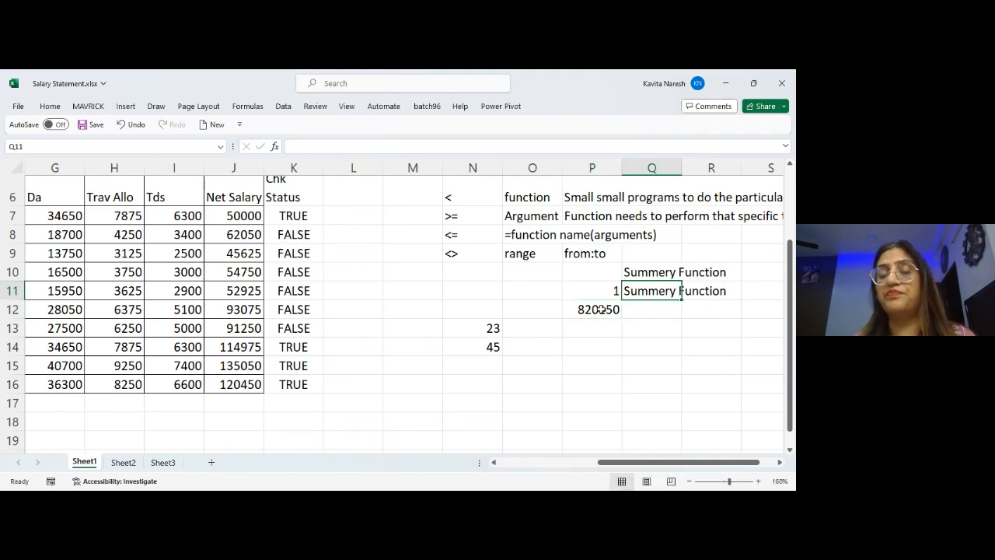
type("SU")
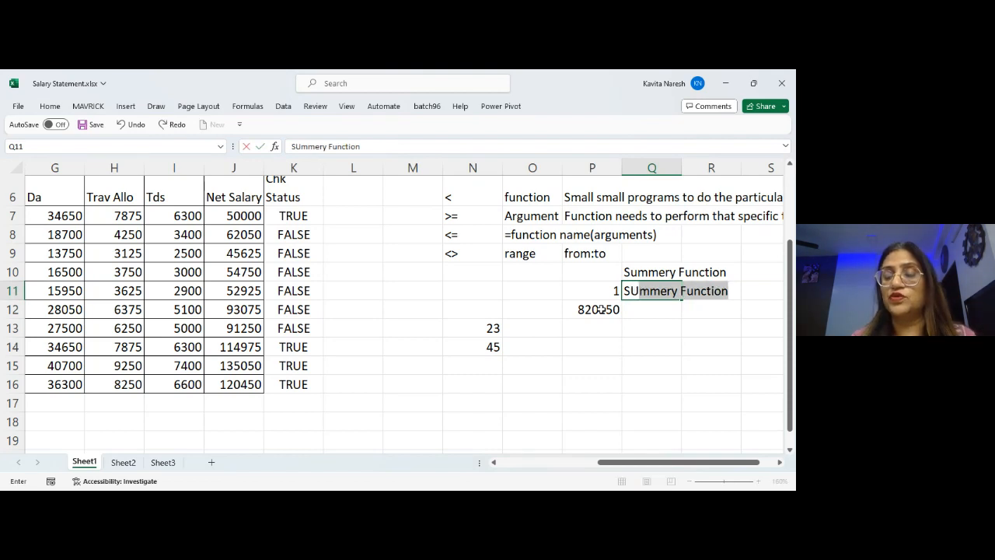
key("Delete")
type("m")
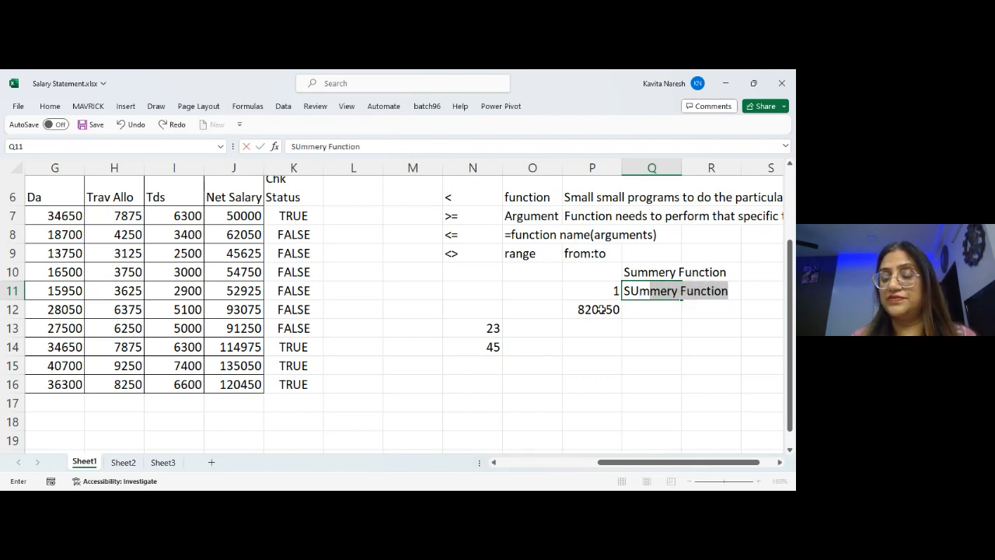
key("Delete")
key("Return")
Add the second list entry, replacing the formula in P12 with 2 and entering "Average" in Q12.
left_click(601, 309)
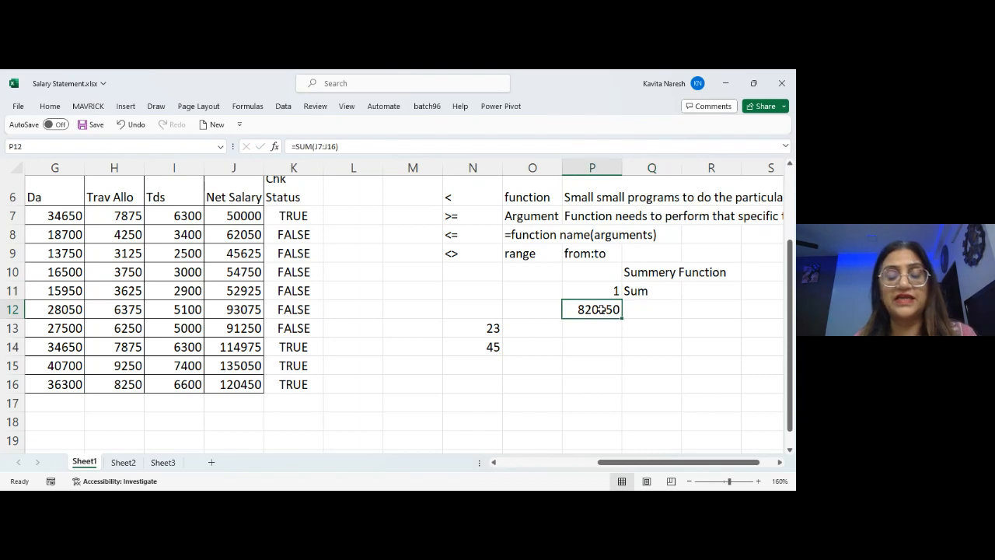
type("2")
key("Tab")
type("Average")
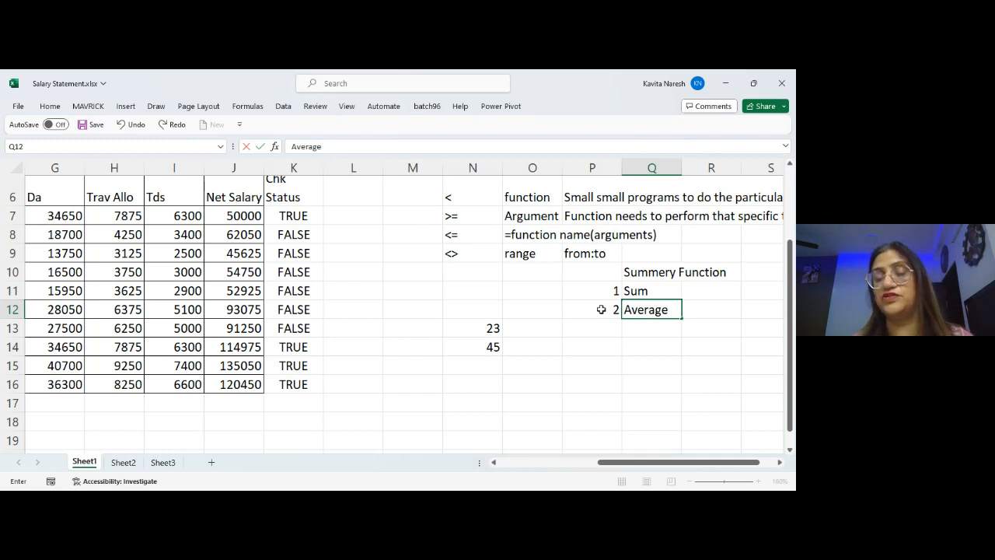
key("Return")
Add the third list entry with number 3 in P13 and "Minimum" in Q13.
key("Left")
type("3")
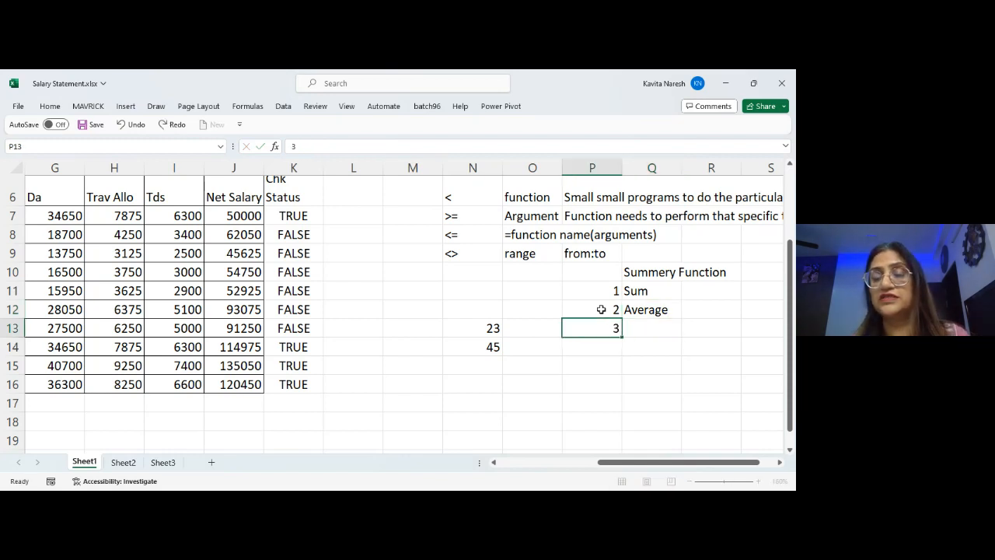
key("Tab")
type("Minimu")
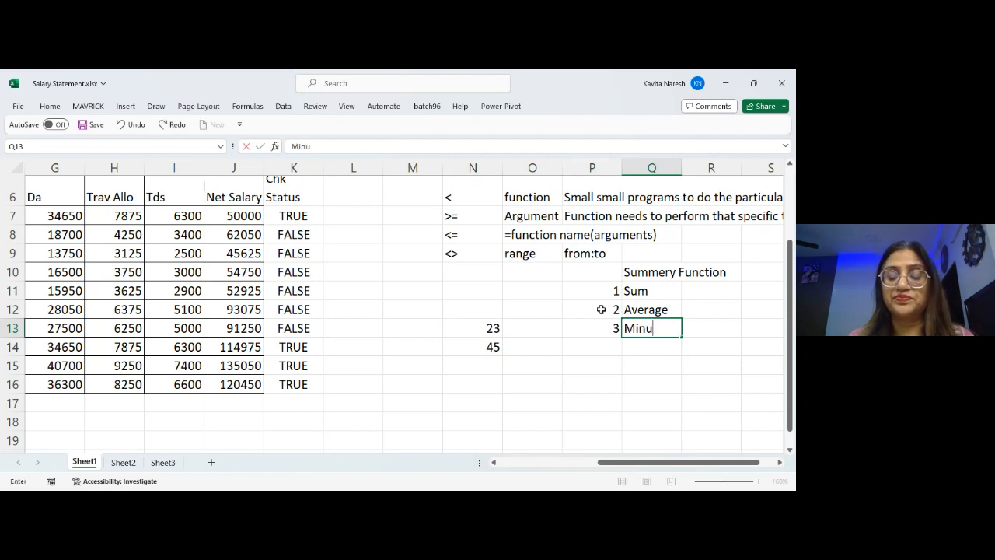
key("BackSpace")
type("imu")
type("m")
key("Return")
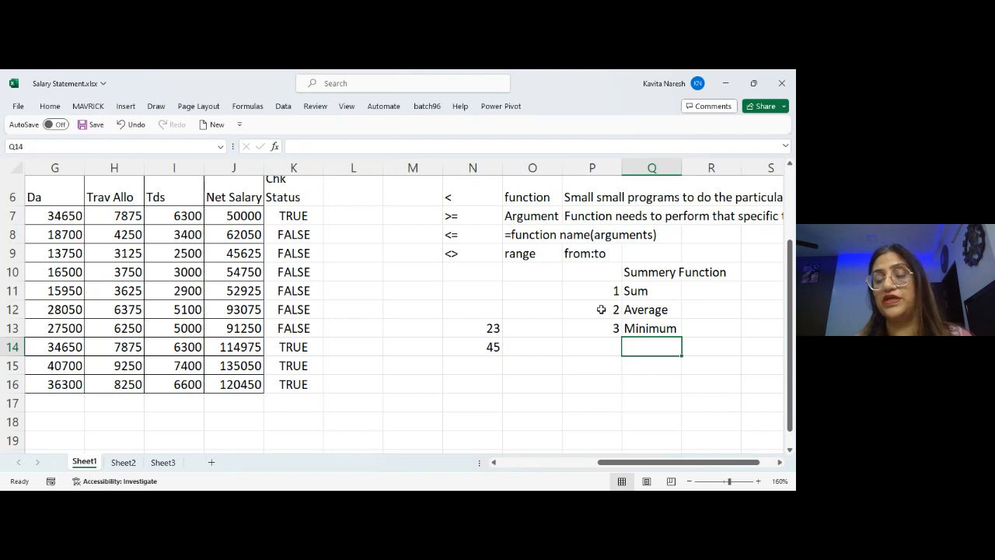
Add item 4 Maximum and item 5 Count to the Summery Function list in rows 14 and 15.
key("Left")
type("4")
key("Tab")
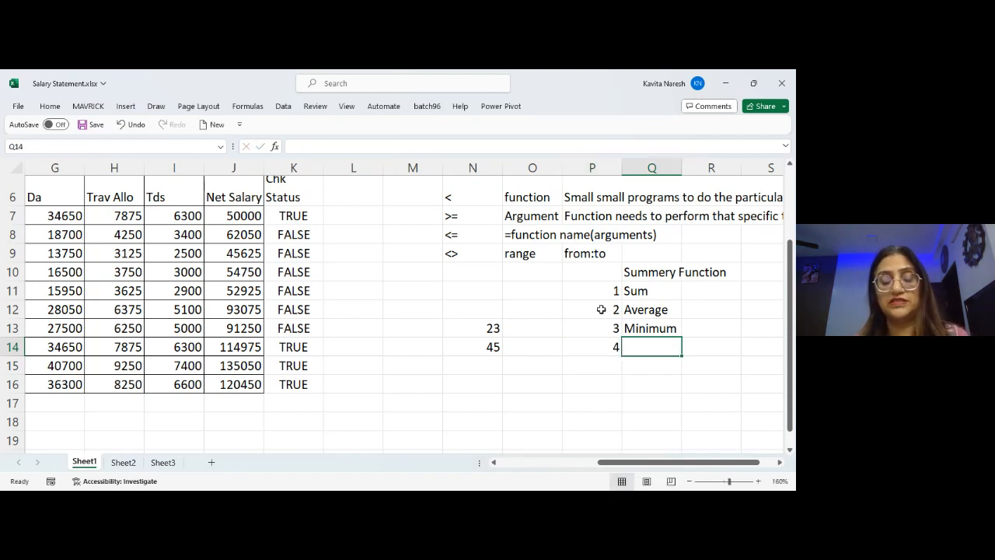
type("Maximum")
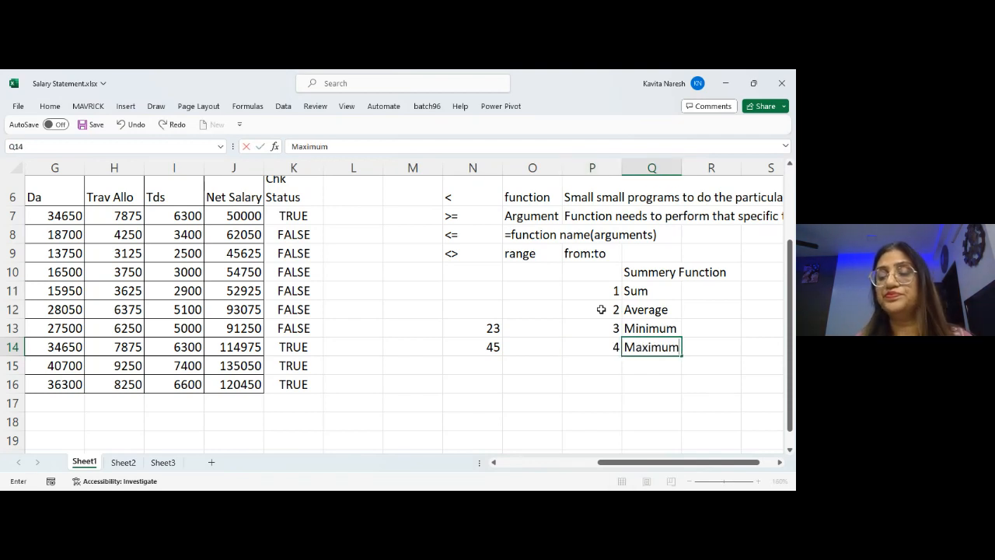
key("Return")
key("Left")
type("5")
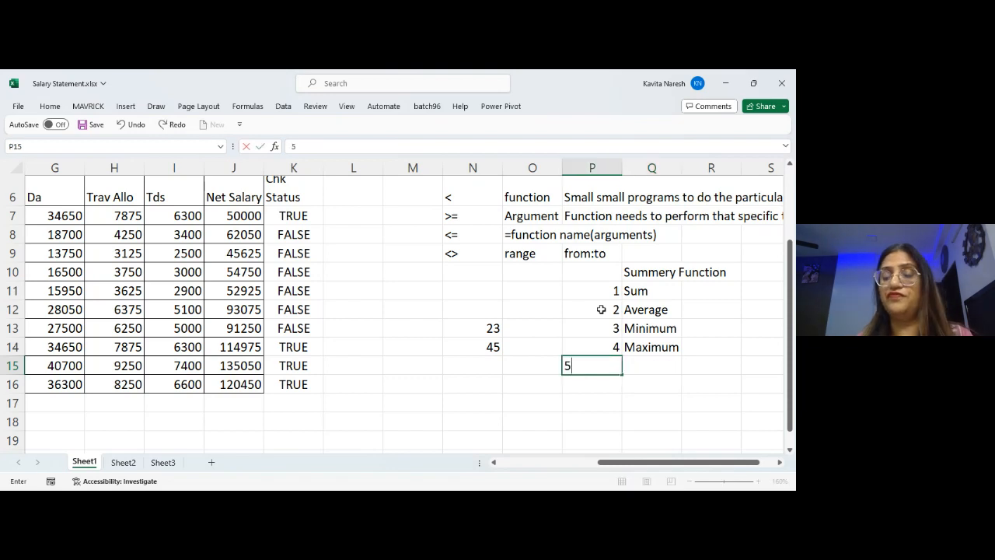
key("Tab")
type("Count")
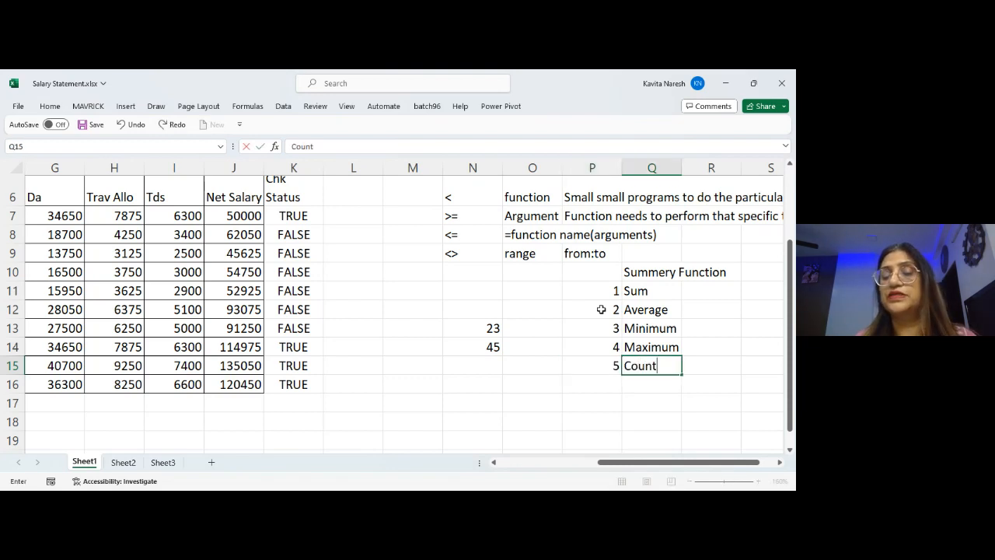
key("Return")
left_click_drag(647, 291, 650, 364)
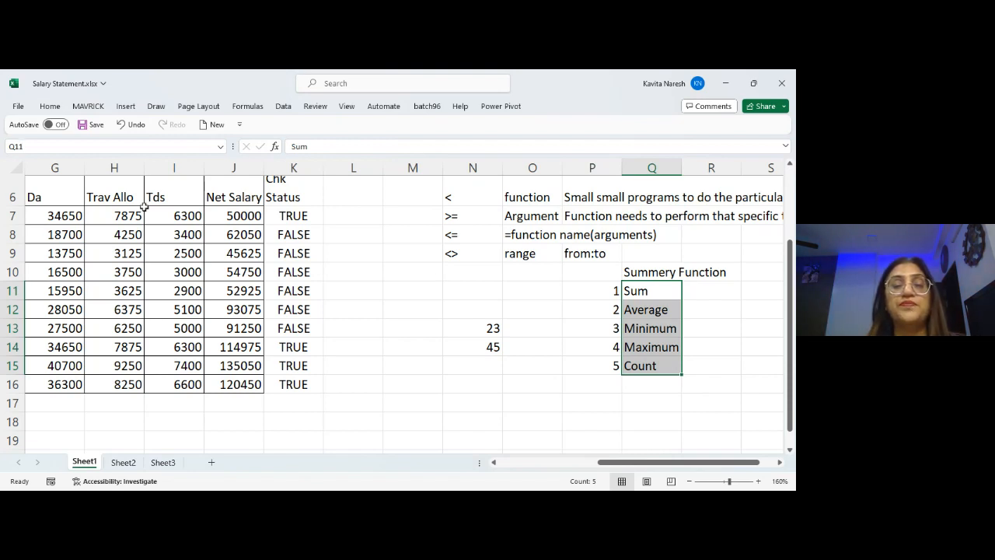
Total the Net Salary column in J17 with =SUM(J7:J16) and inspect the formula's range.
left_click(221, 216)
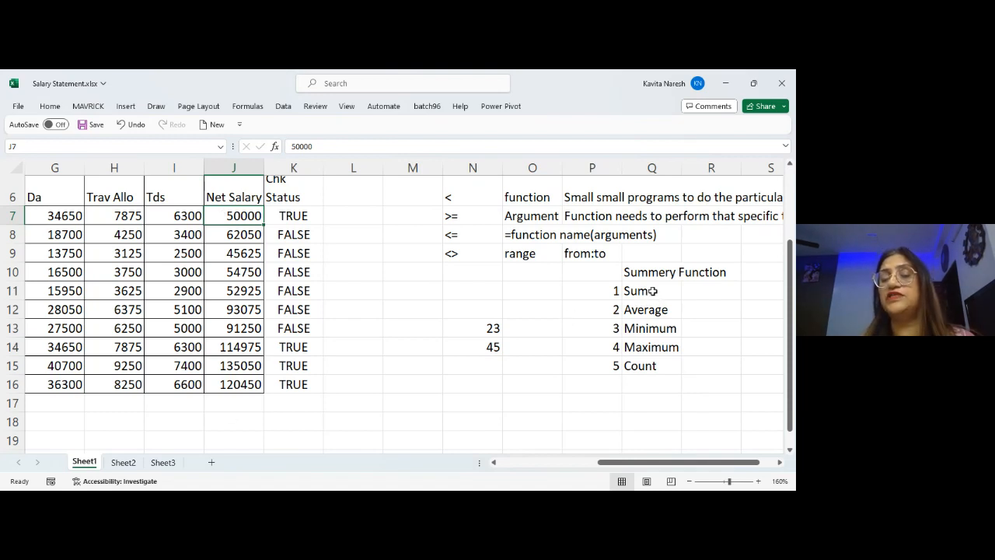
left_click(241, 403)
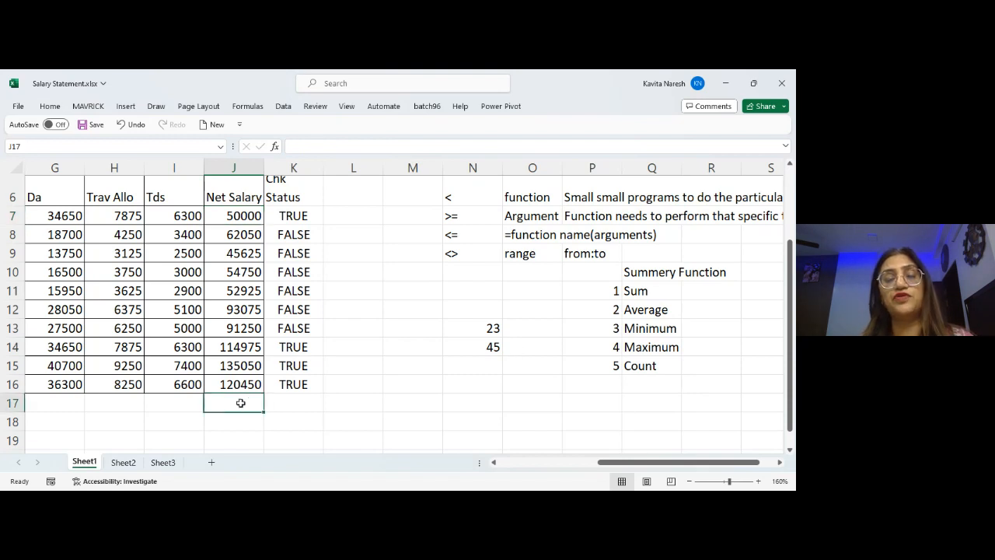
left_click(147, 398)
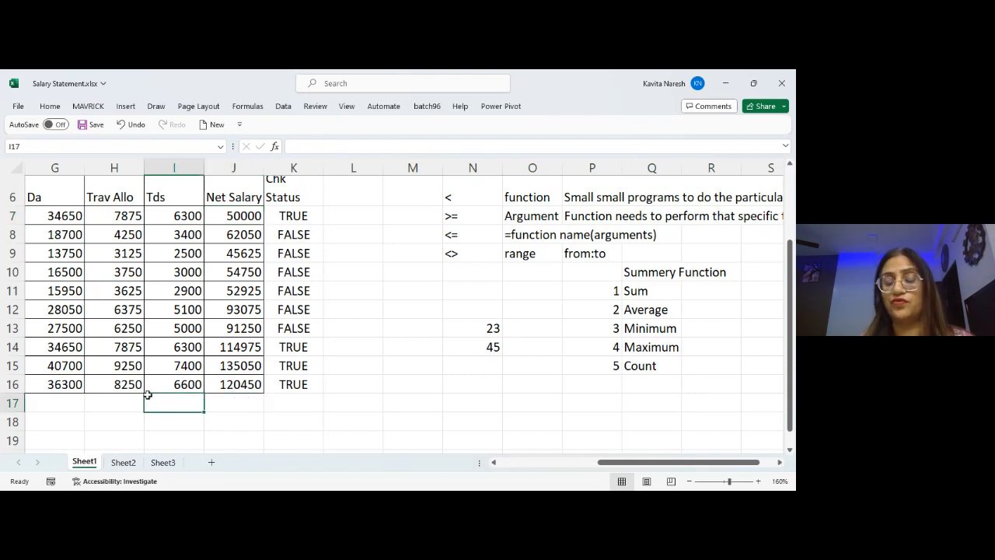
key("Right")
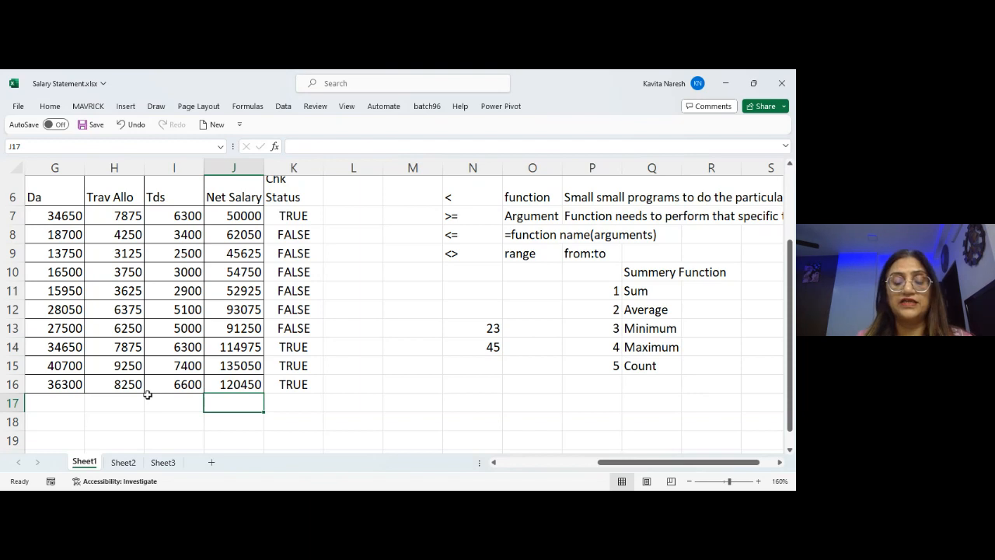
type("=sum(")
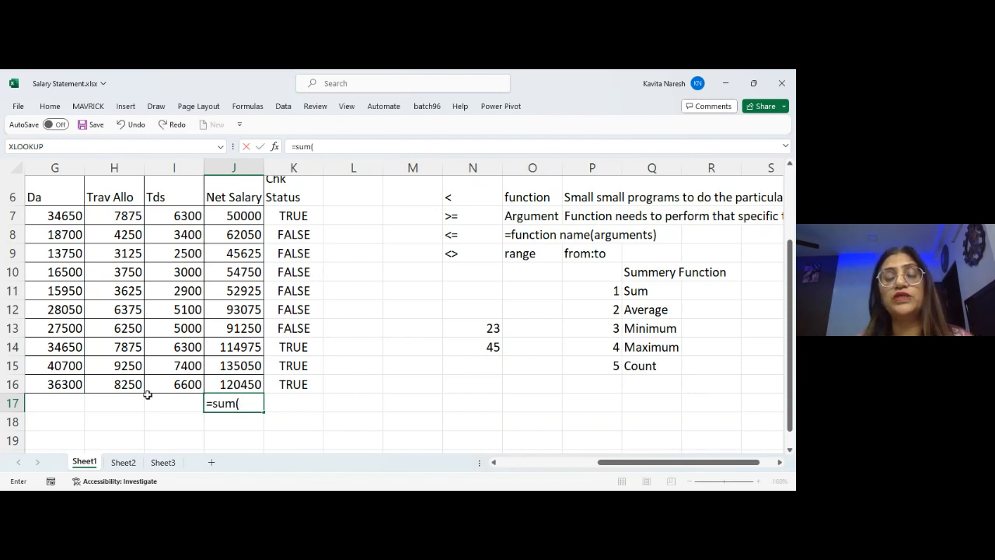
key("Up")
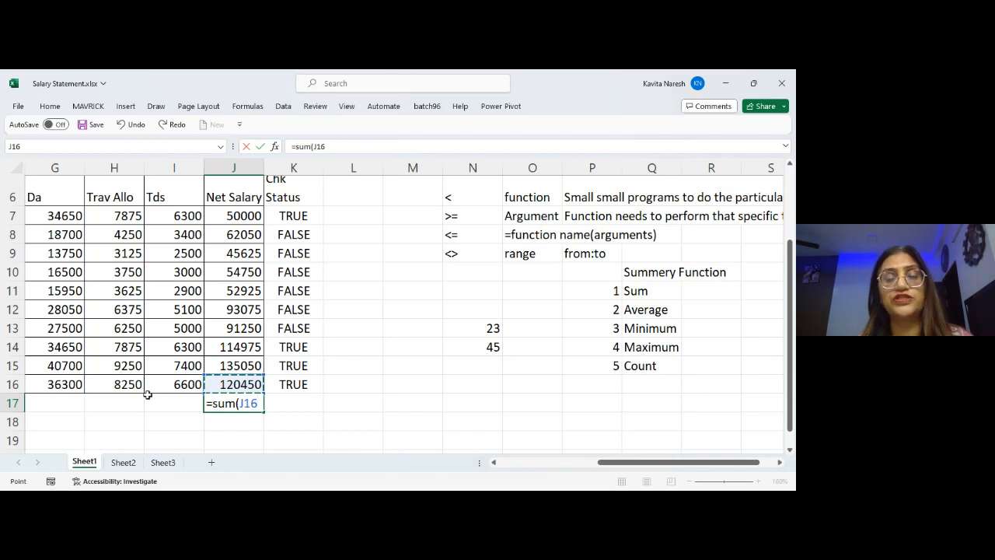
key("shift+Up")
key("shift+Up")
key("shift+Up")
key("shift+Up")
key("shift+Up")
key("shift+Up")
key("shift+Up")
key("shift+Up")
key("shift+Up")
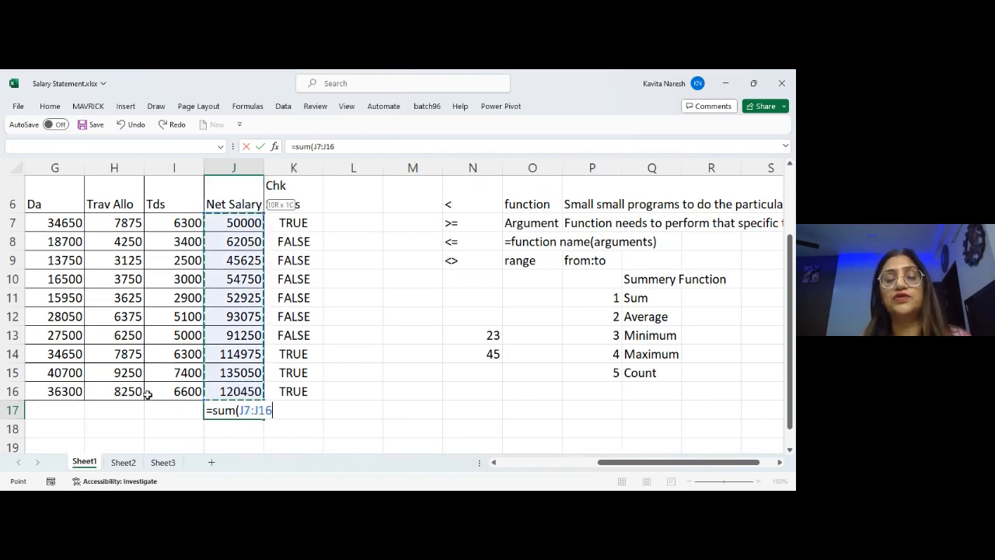
key("Return")
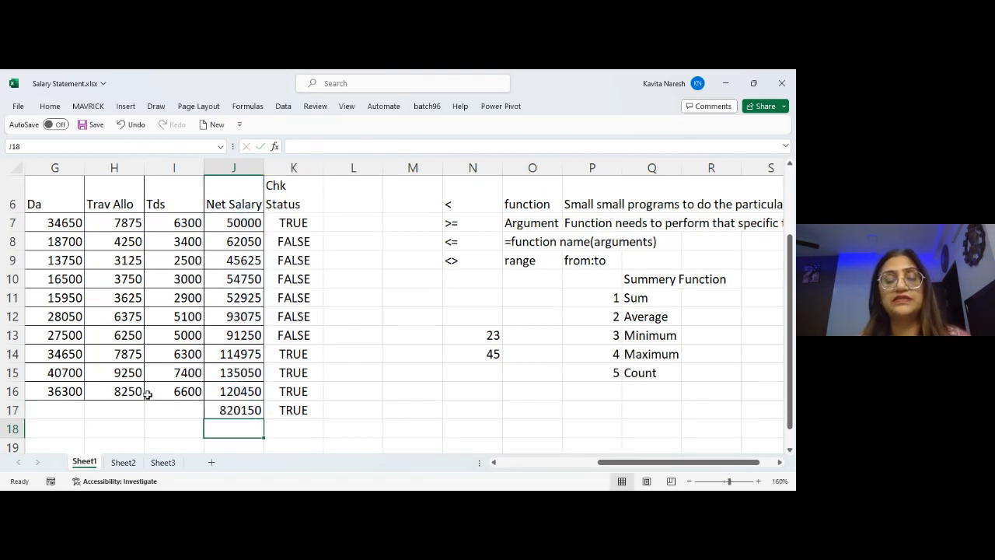
key("Up")
key("F2")
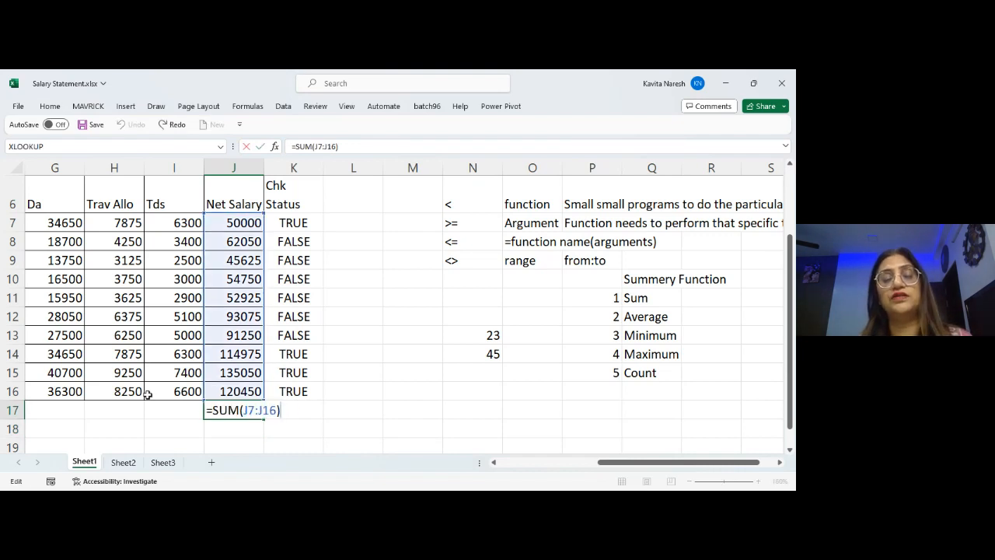
key("Escape")
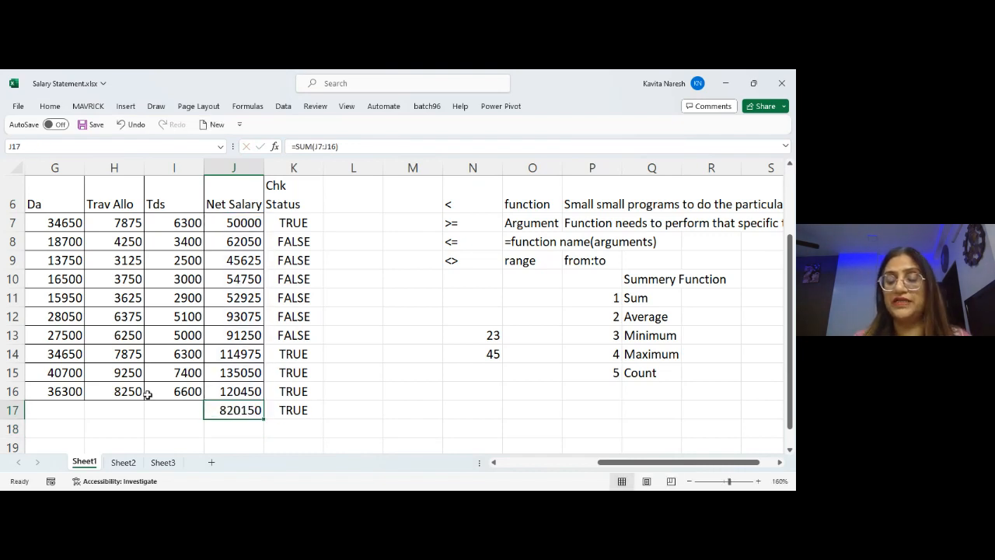
Re-enter the Net Salary total in J17 as =SUM(J7:J16), leaving out the header cell, and review the formula.
type("=sum(")
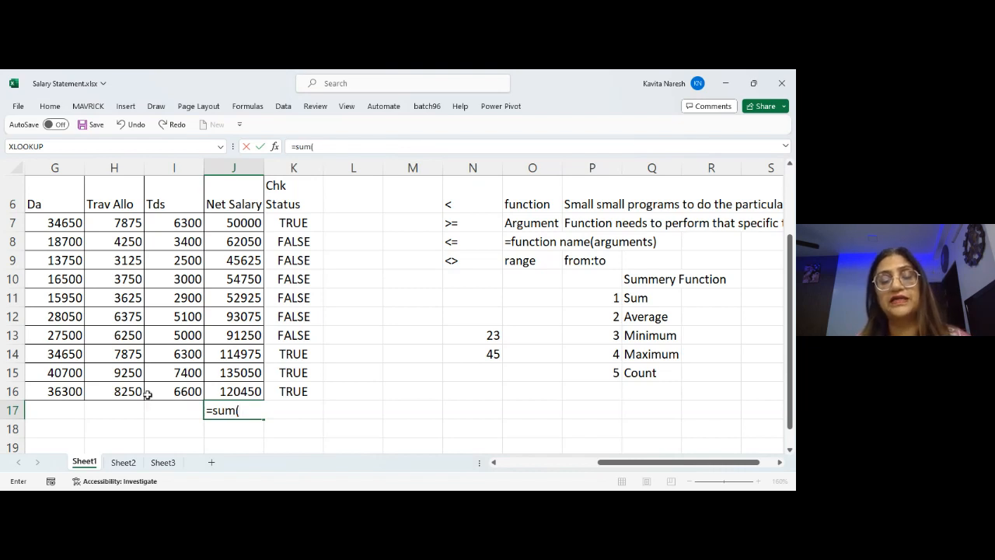
key("Up")
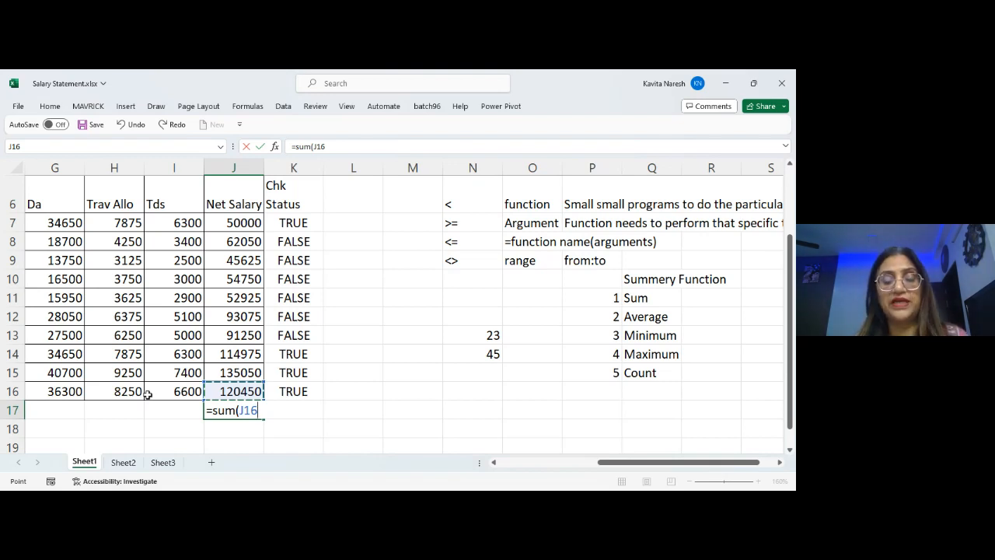
key("ctrl+shift+Up")
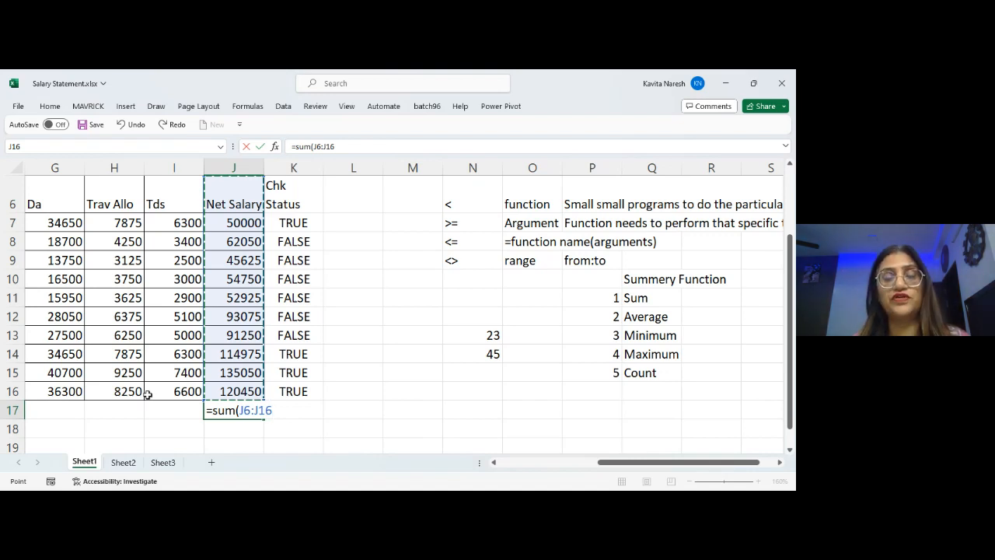
key("shift+Down")
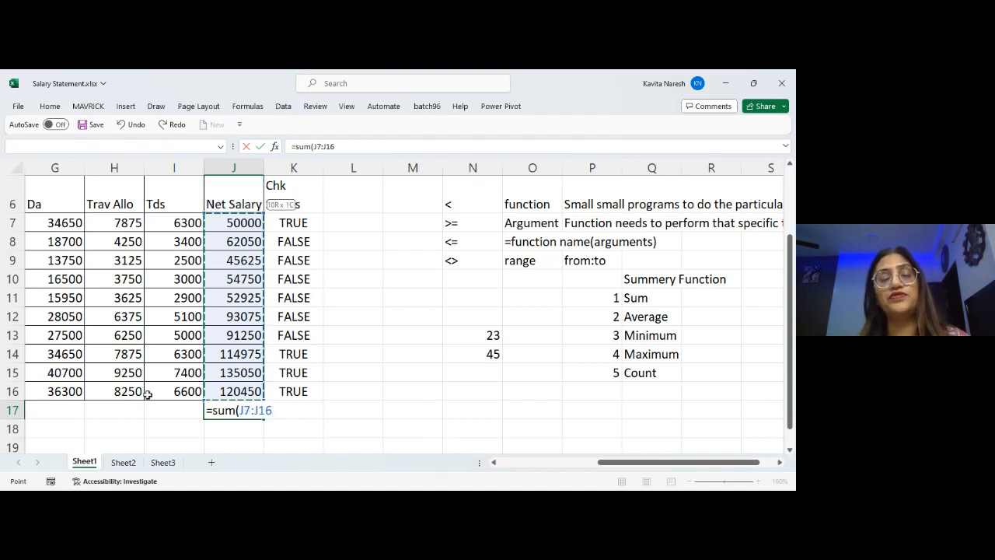
key("Return")
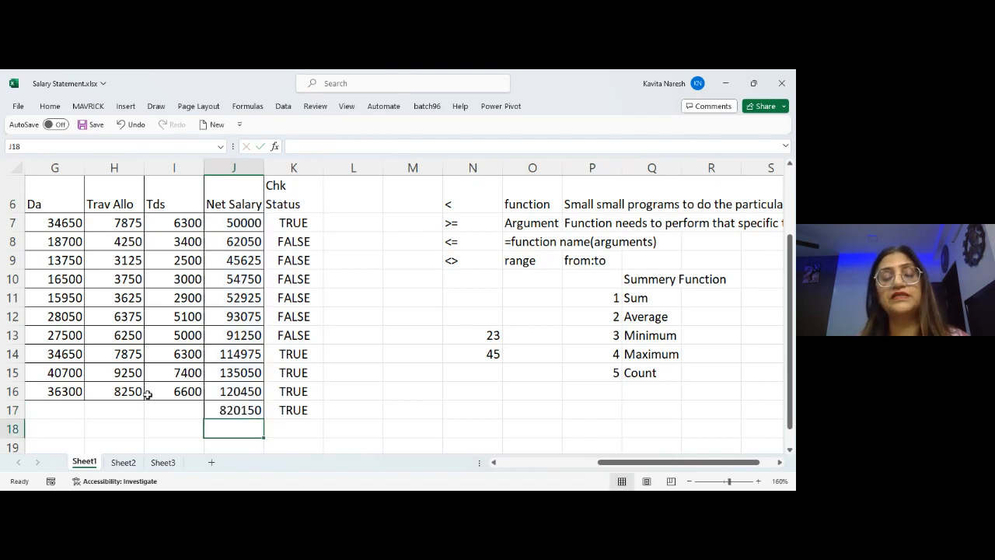
key("Up")
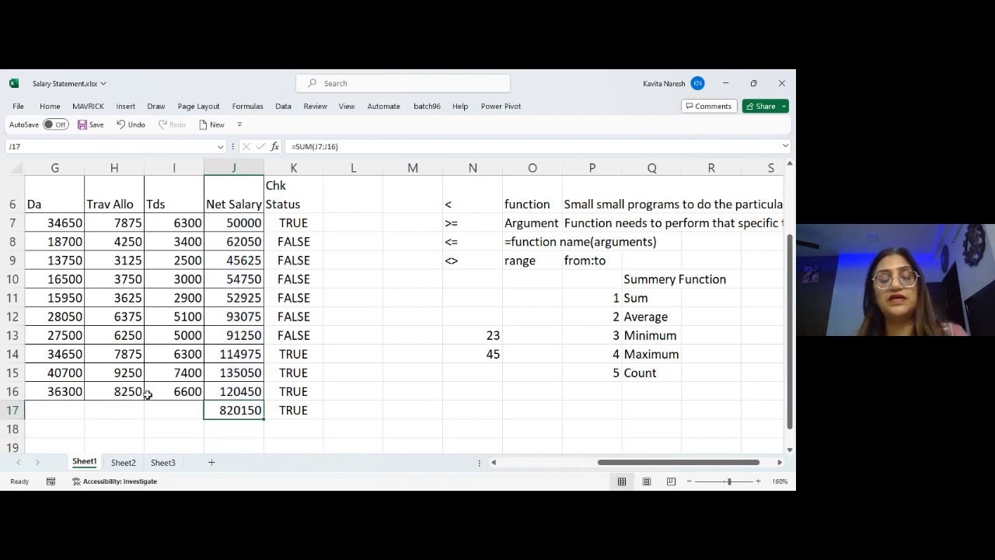
key("F2")
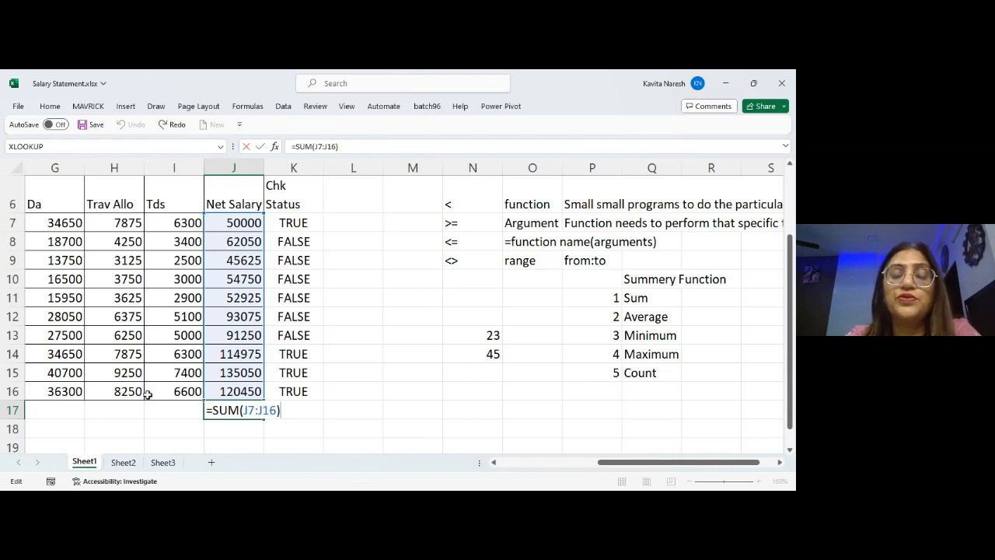
key("ctrl+Return")
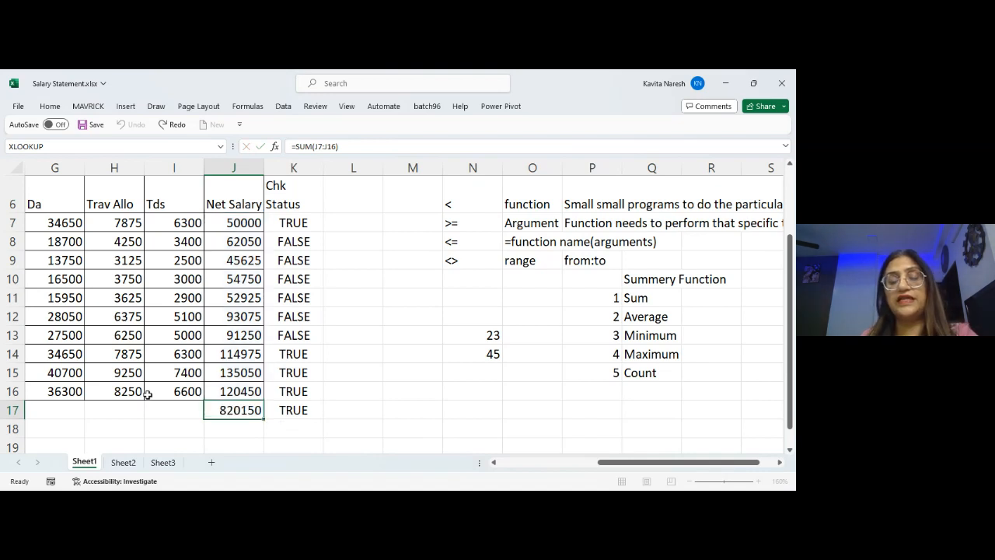
Copy the Net Salary total formula into I17 to total the Tds column and inspect its cell references.
key("ctrl+c")
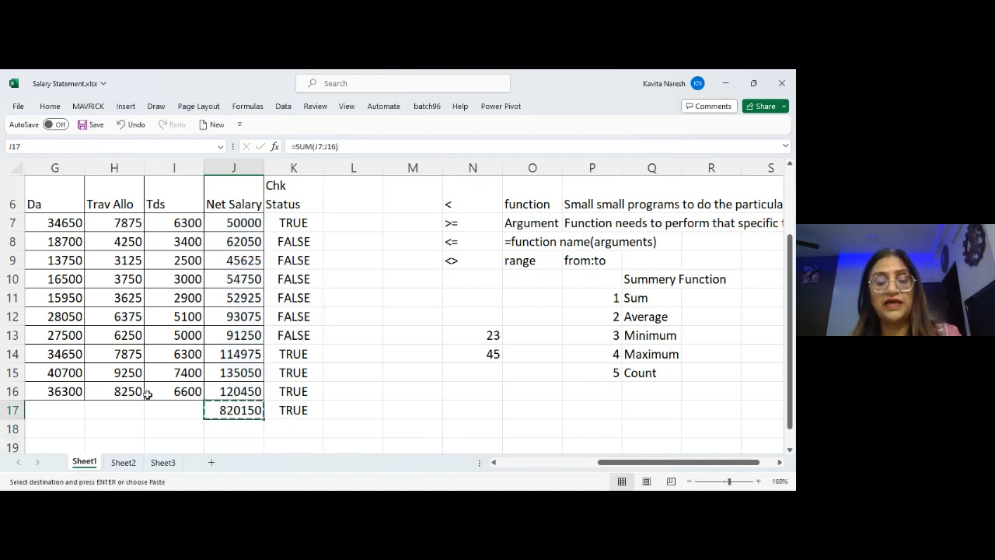
key("Left")
key("ctrl+v")
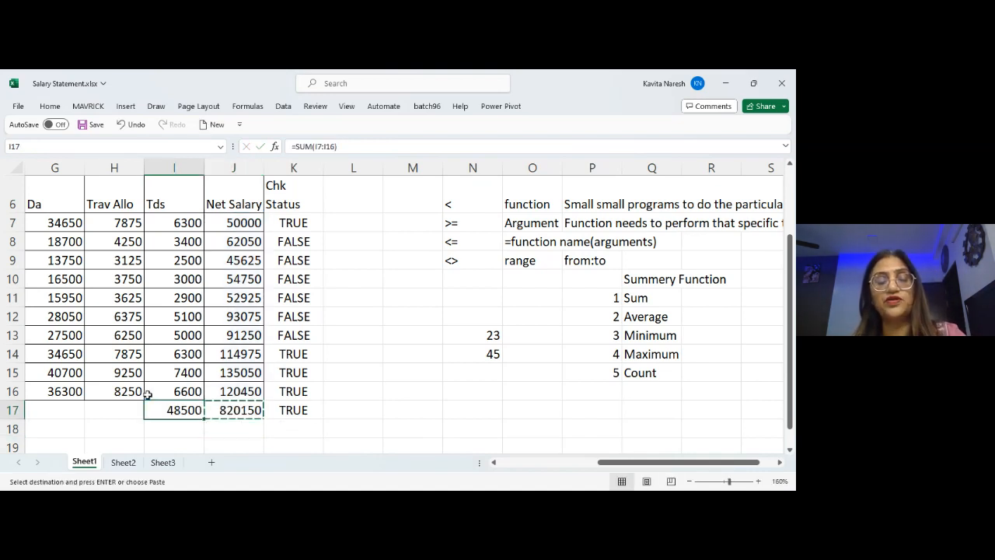
key("F2")
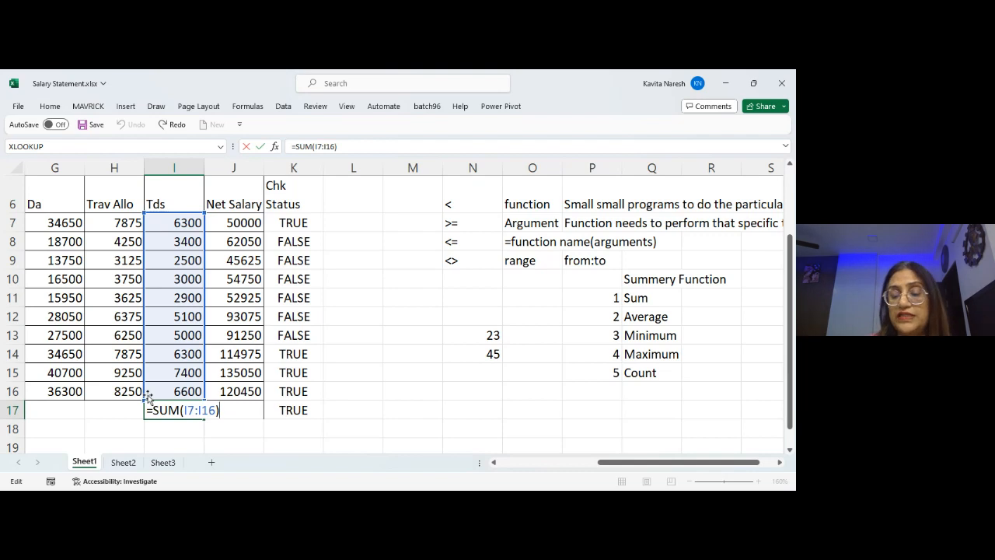
key("Return")
key("Up")
key("Right")
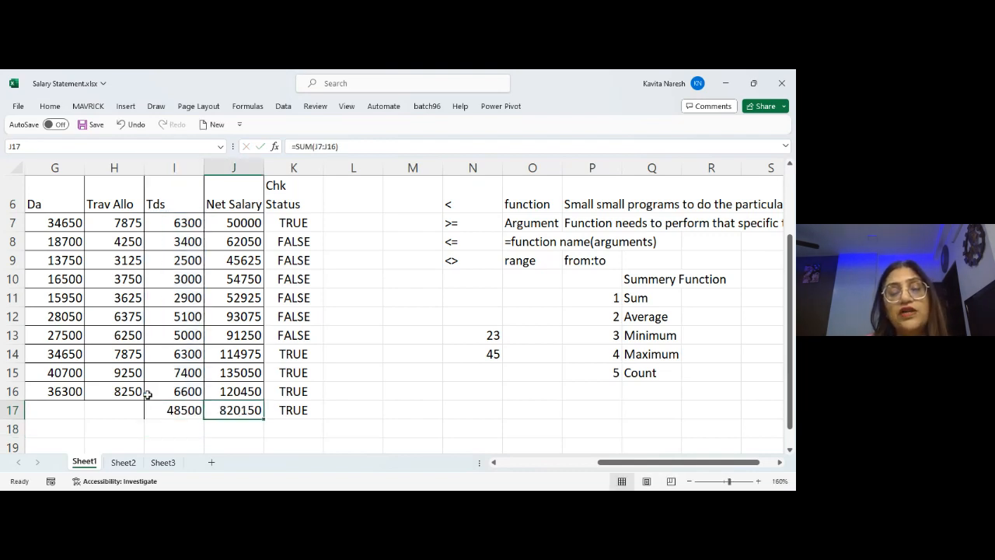
key("Left")
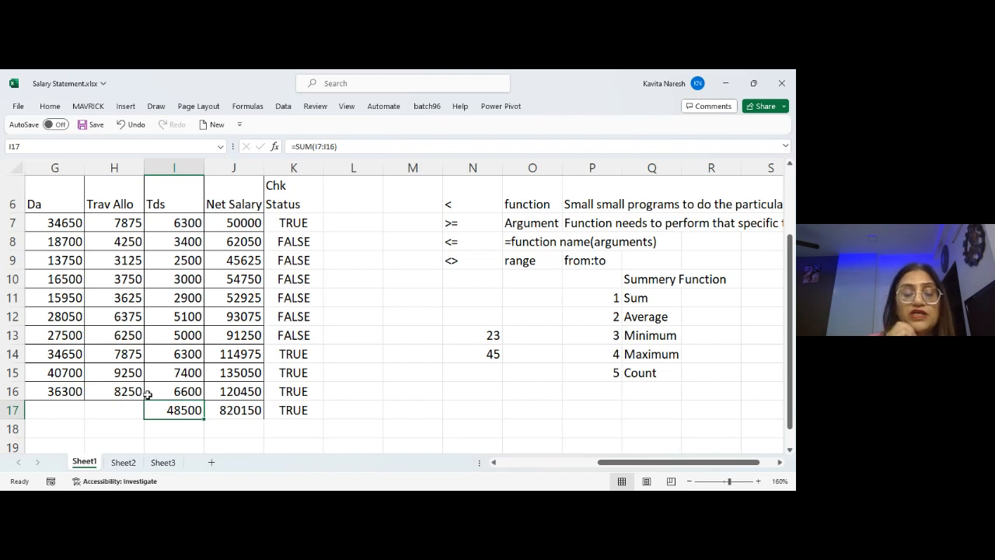
key("F2")
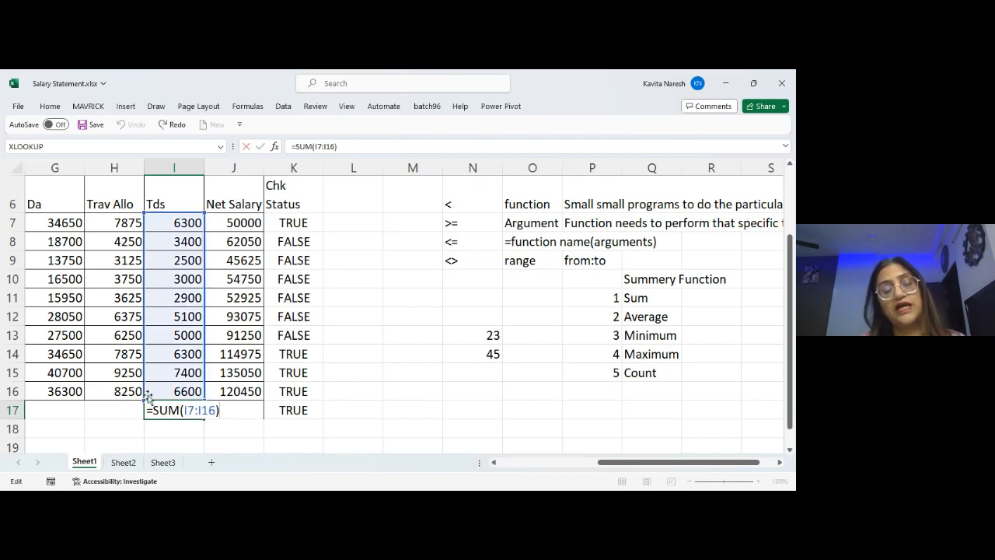
key("ctrl+Return")
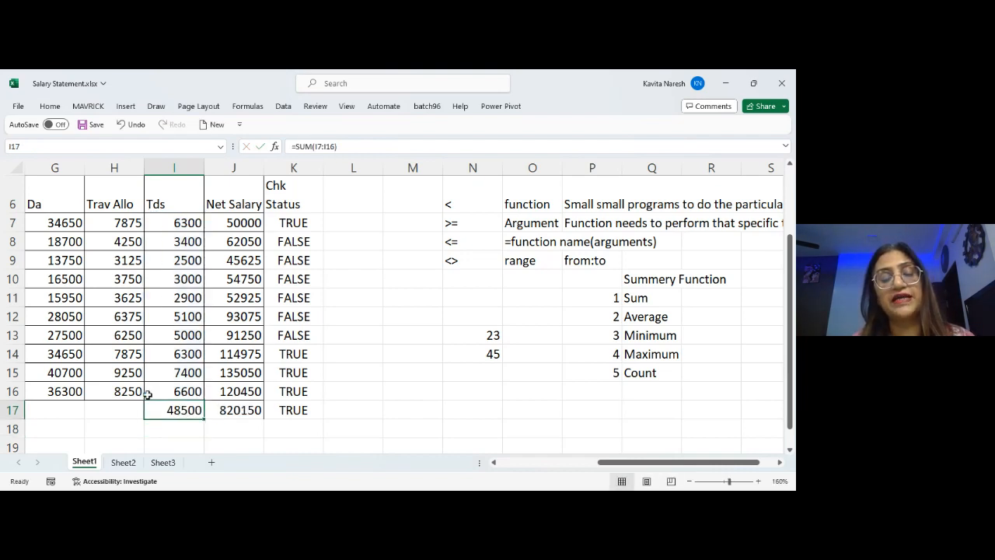
Copy the Tds total formula to E17 under Salary and fill it across row 17 through J17.
key("ctrl+c")
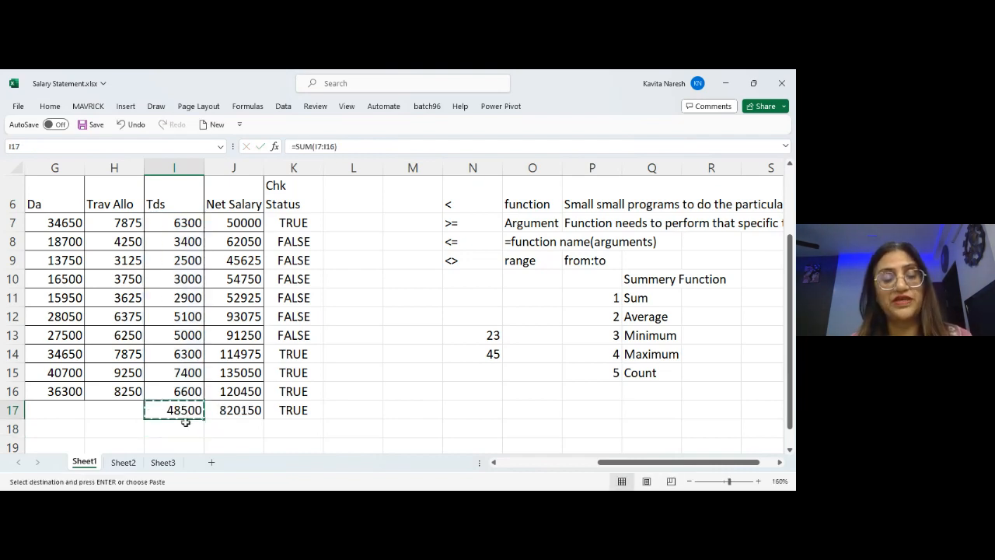
left_click(110, 412)
key("Left")
key("Left")
key("Left")
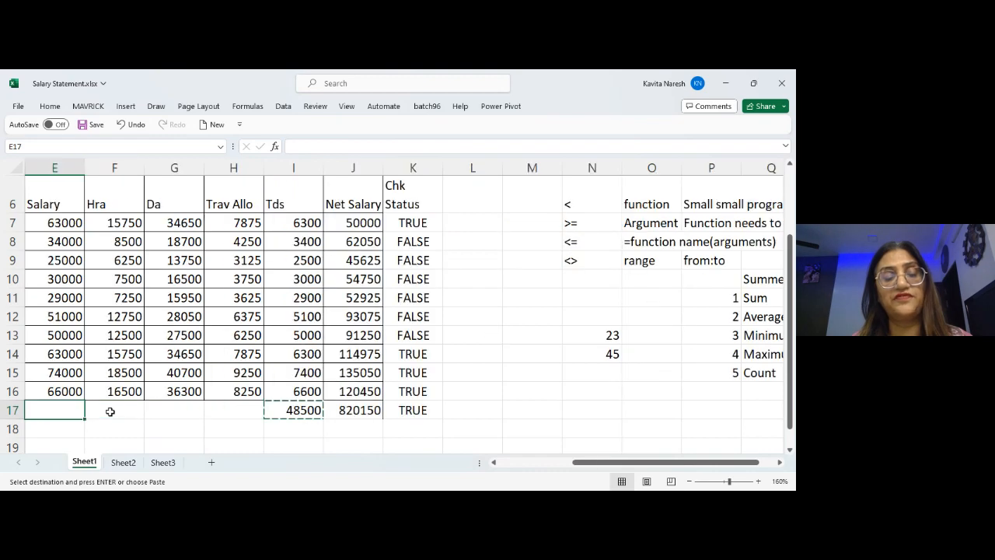
key("Left")
key("Right")
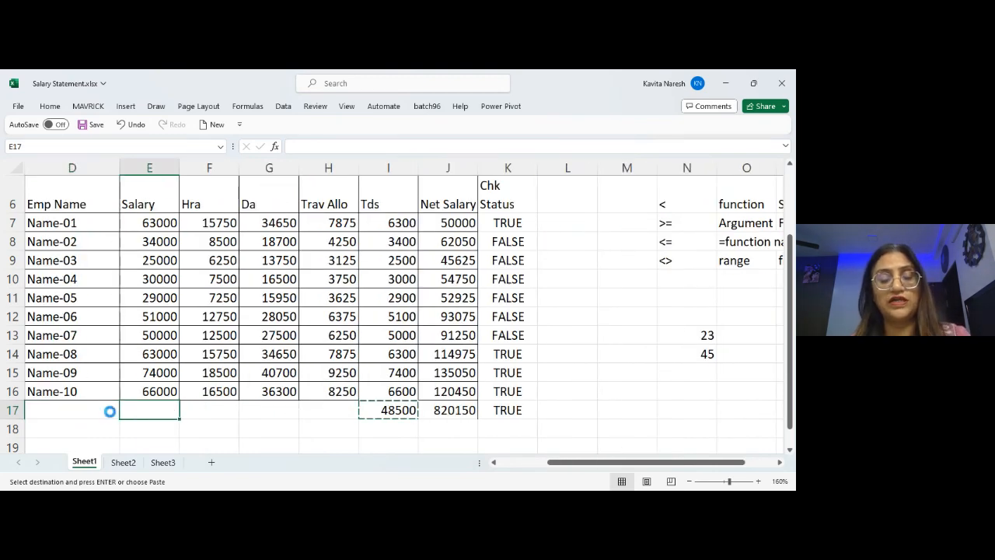
key("ctrl+v")
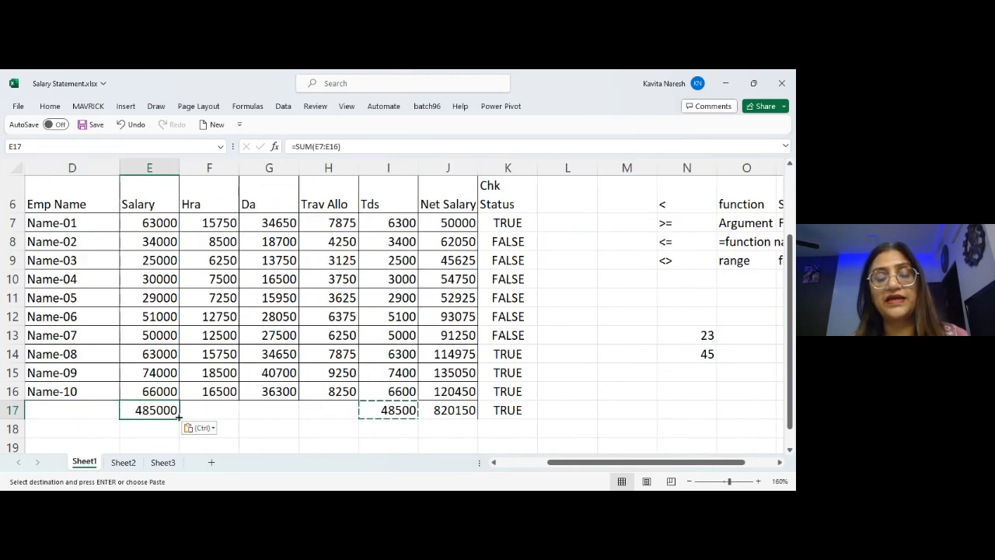
left_click_drag(180, 419, 460, 403)
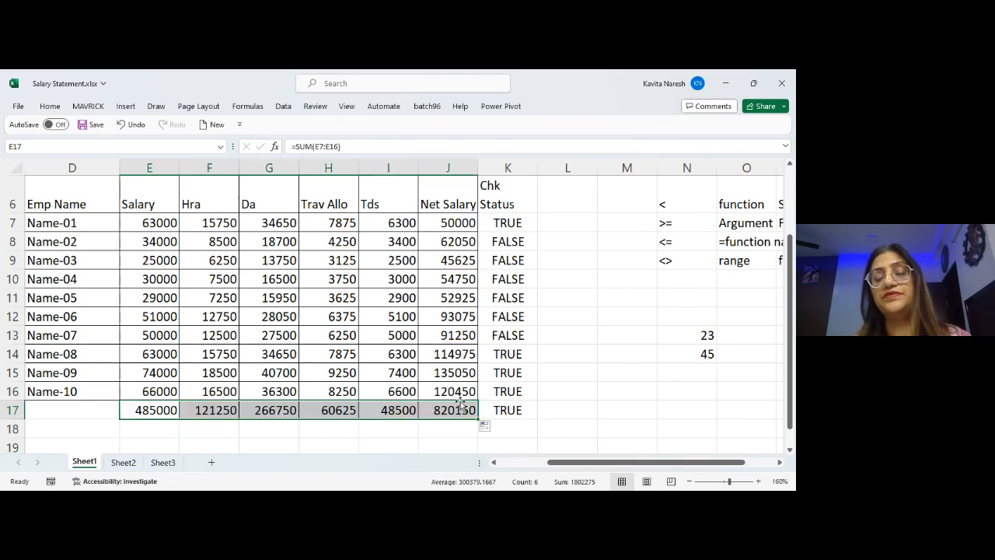
Inspect the range used by the Da total formula in G17, leaving the formula as it is.
left_click(286, 409)
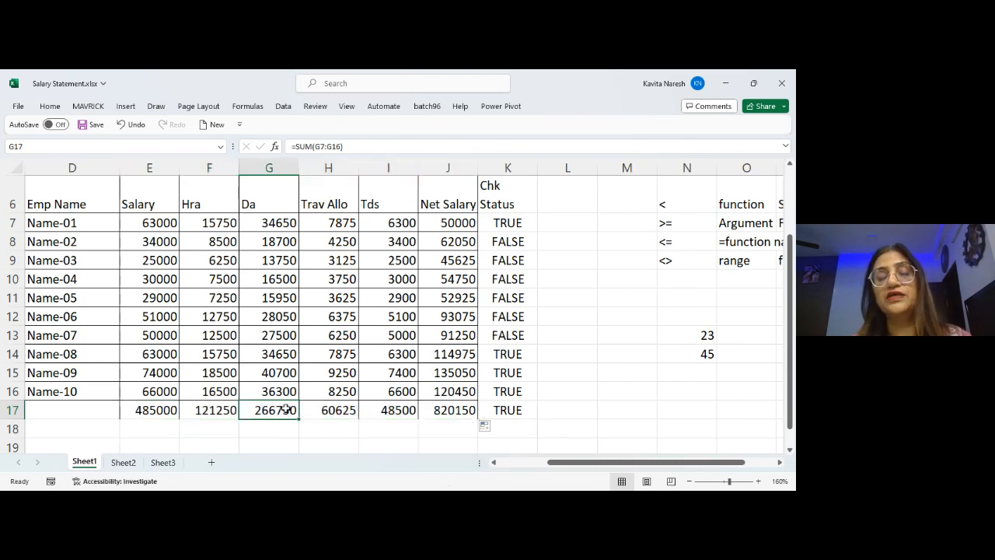
double_click(286, 409)
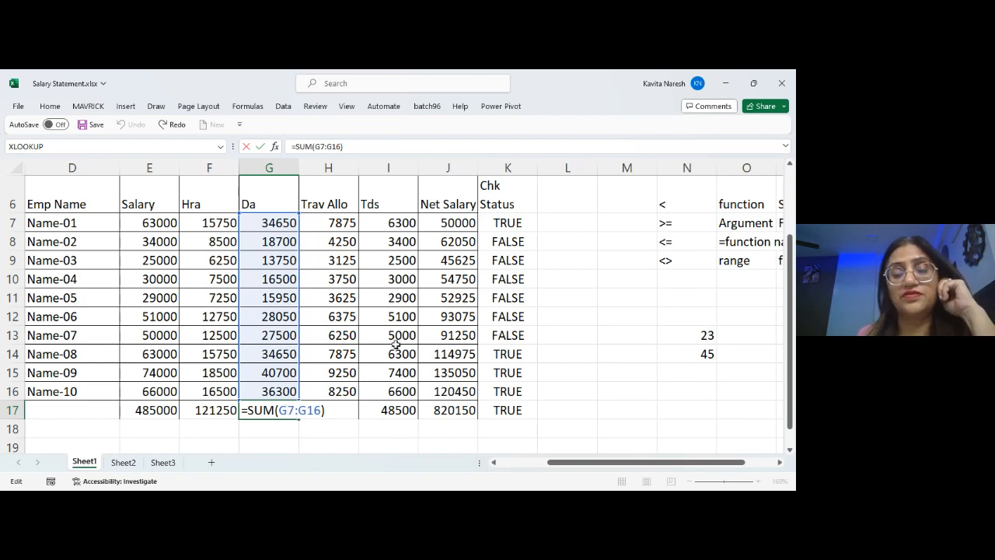
key("Return")
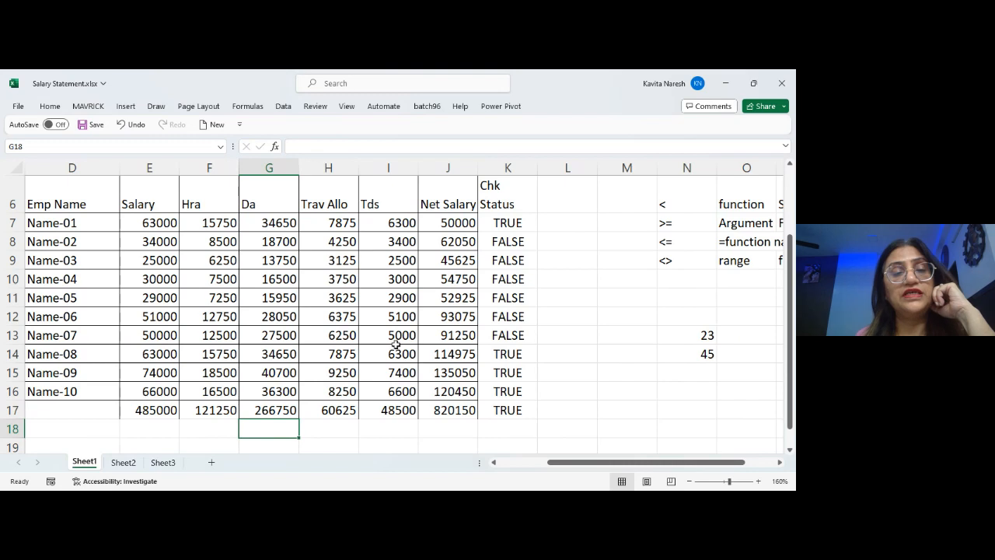
Open the recently used workbook Sample_cs Excell class (1).xlsx from the Downloads folder.
left_click(19, 106)
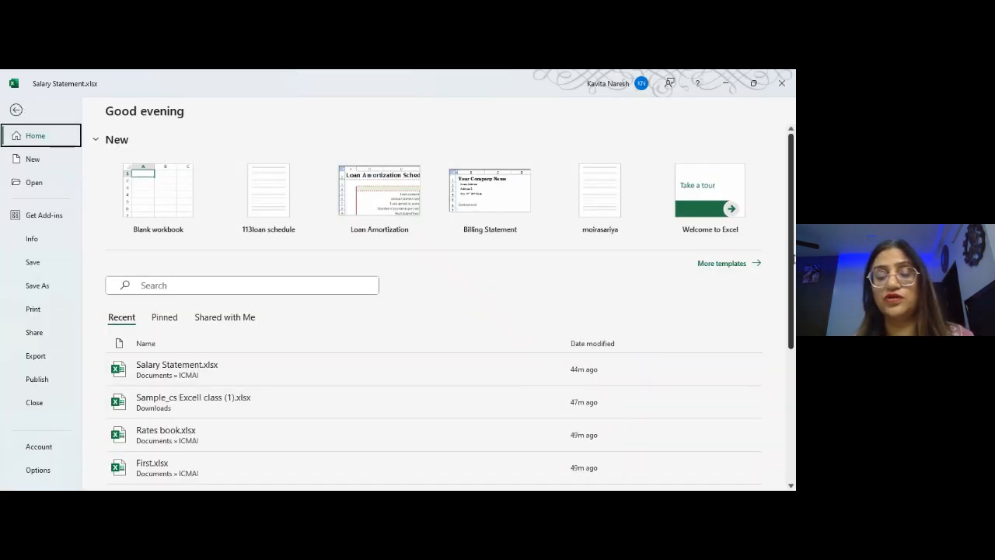
scroll(450, 311, "down", 2)
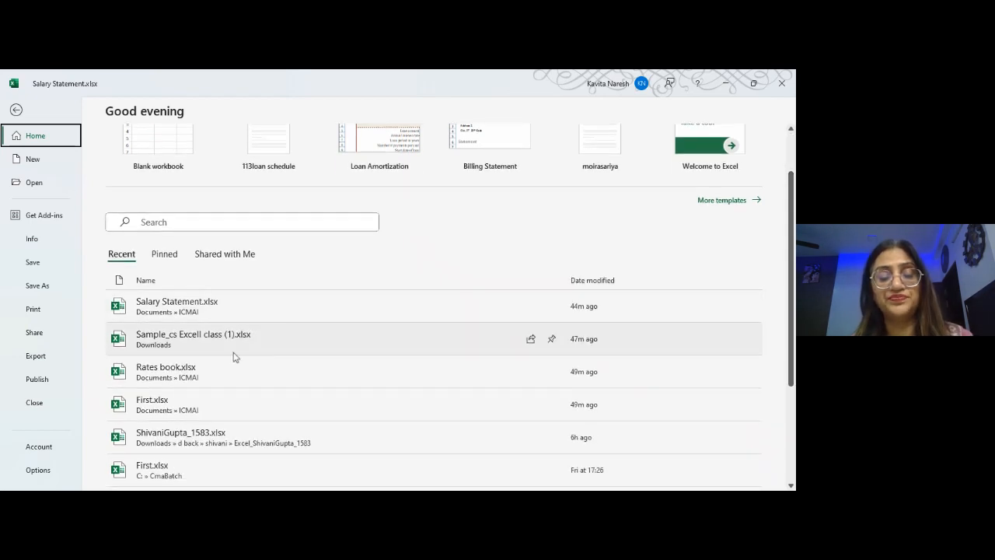
left_click(185, 340)
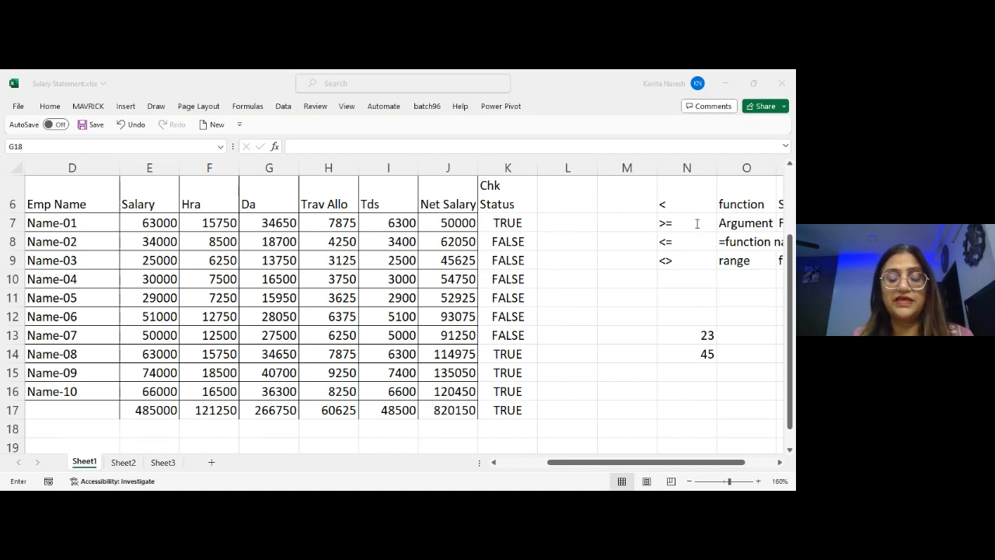
key("Escape")
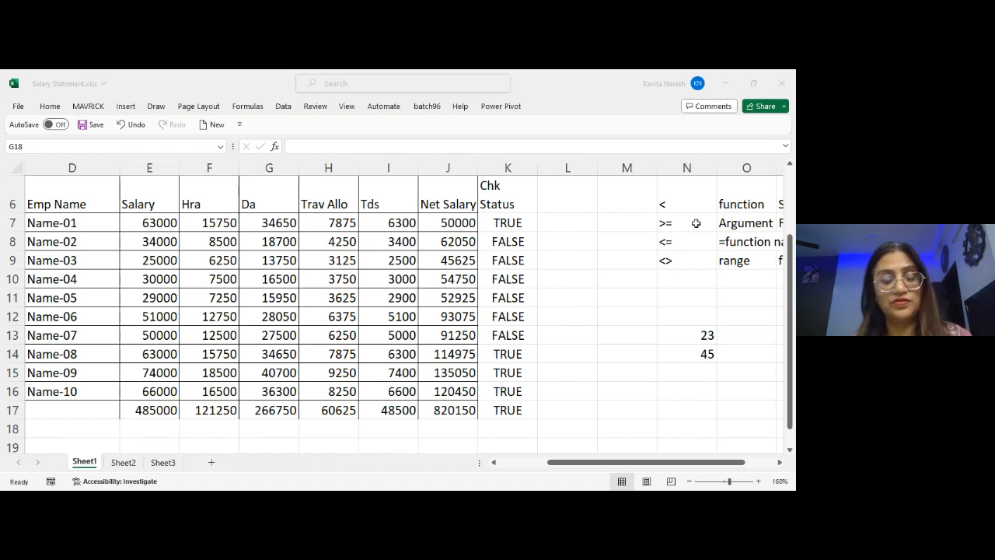
key("Escape")
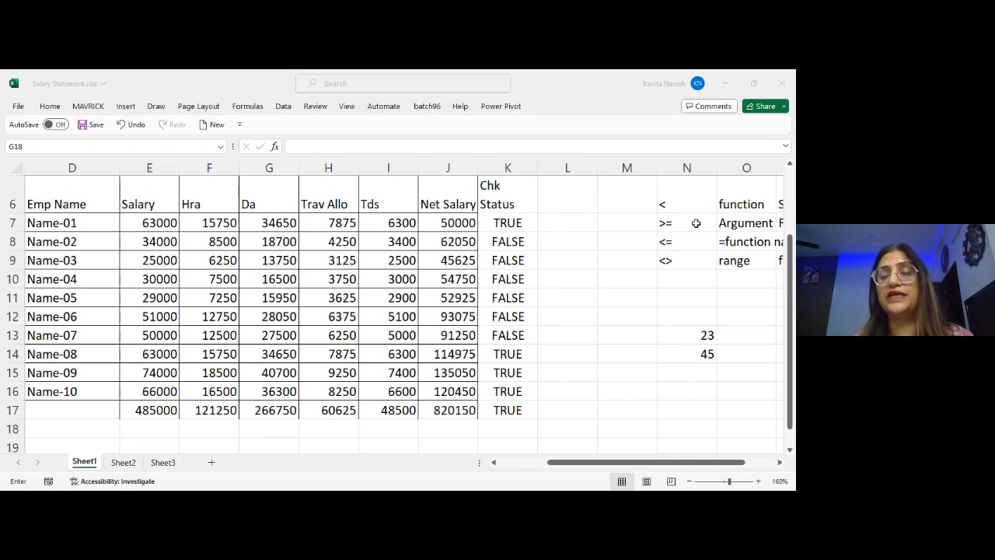
key("Escape")
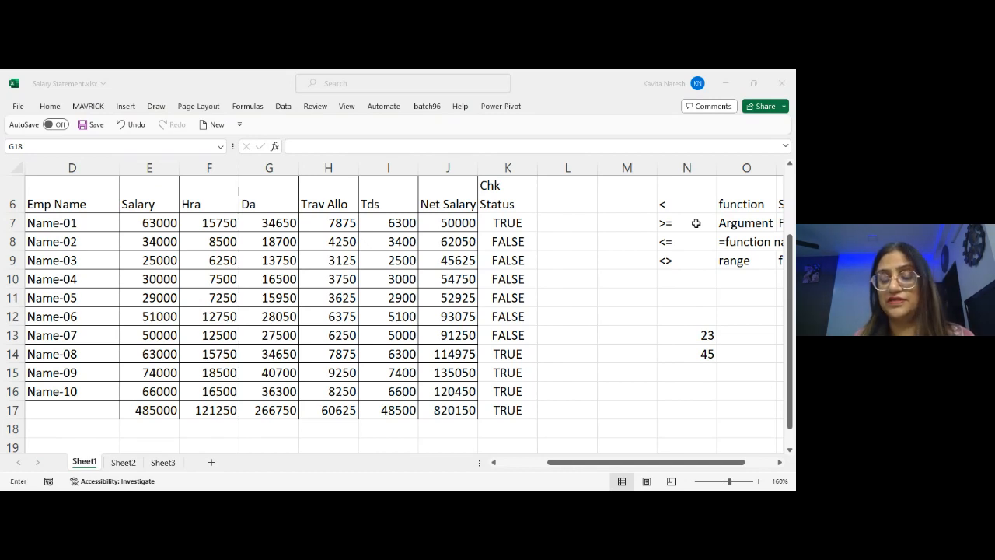
key("Escape")
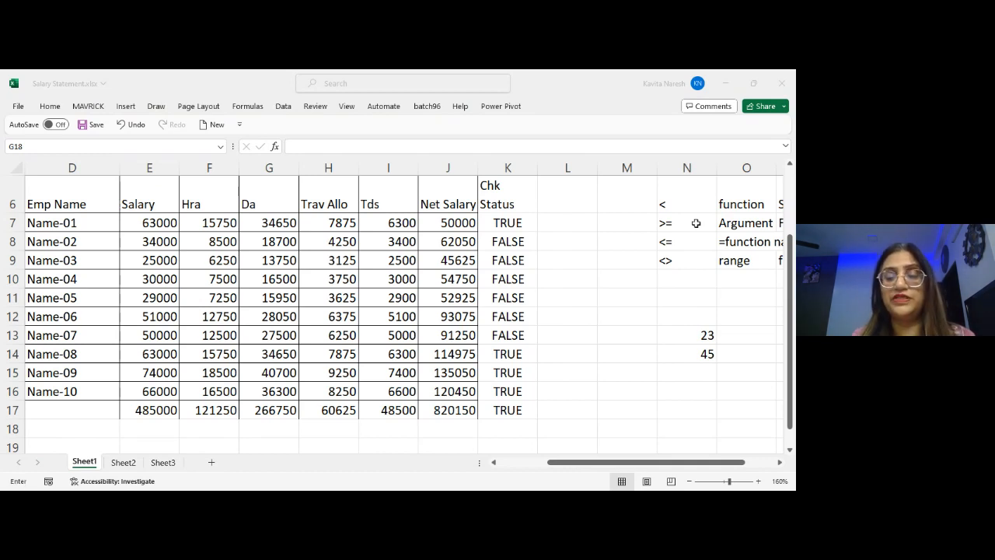
key("Escape")
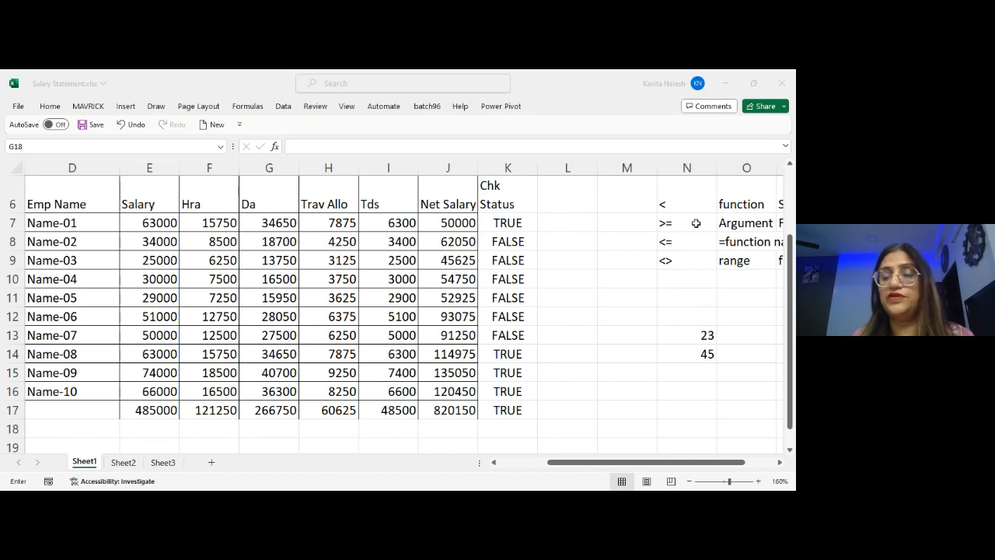
key("Escape")
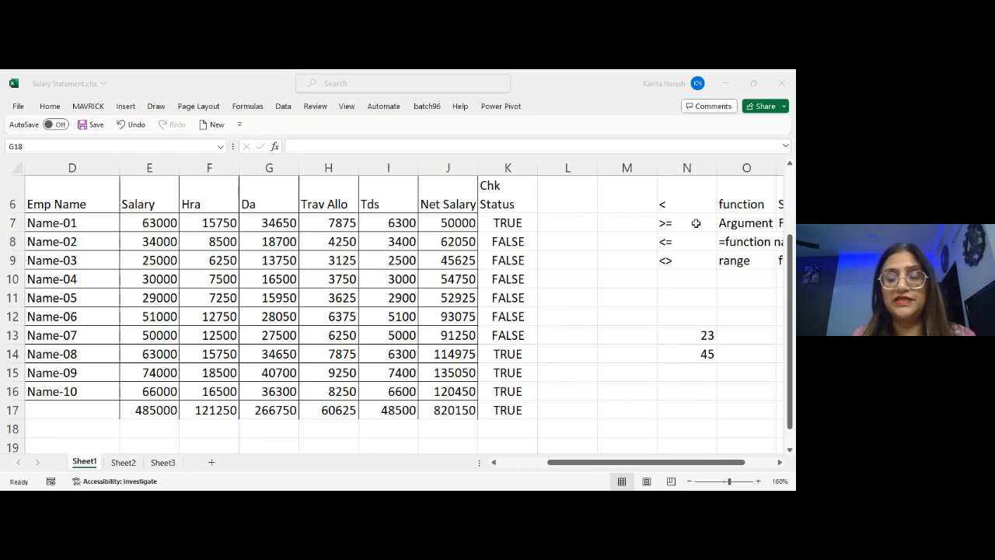
key("Escape")
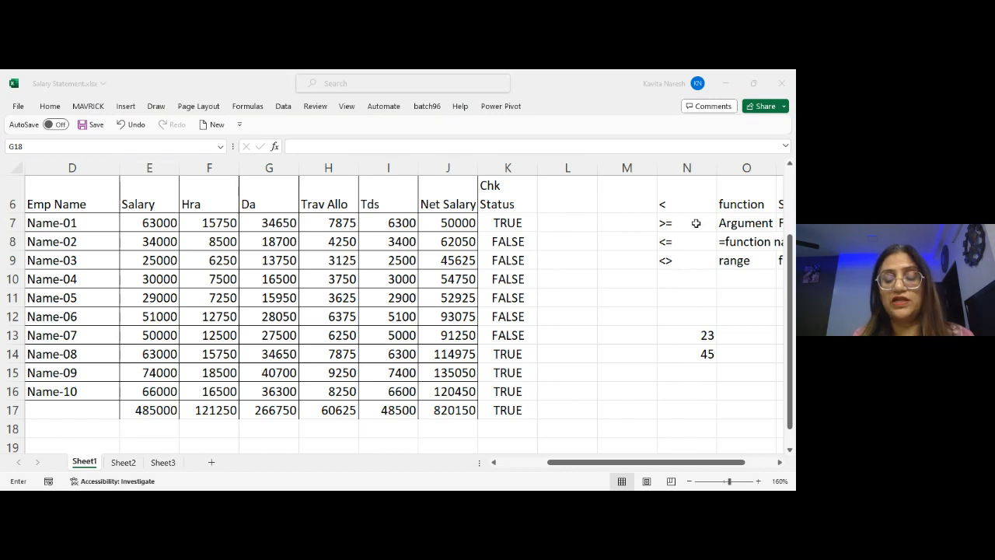
key("Escape")
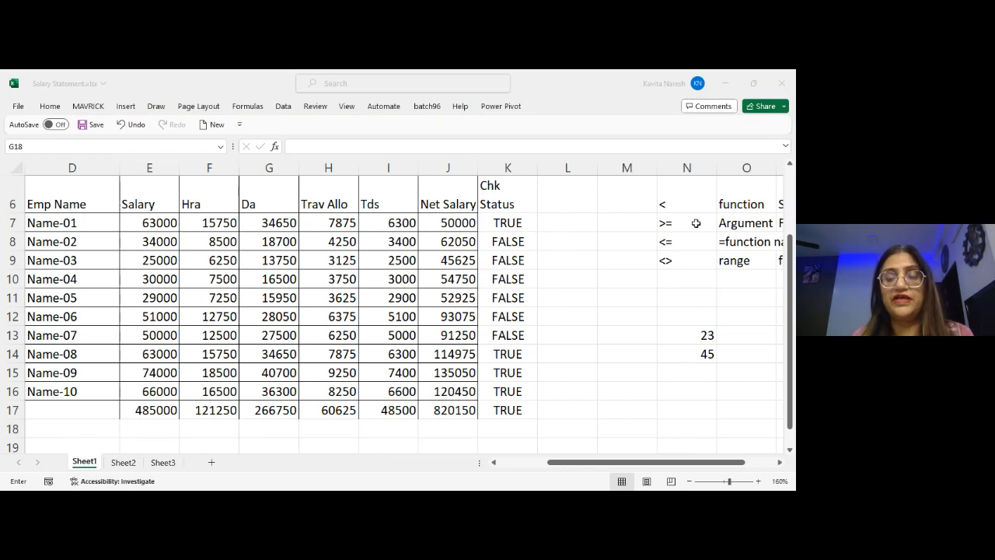
key("Escape")
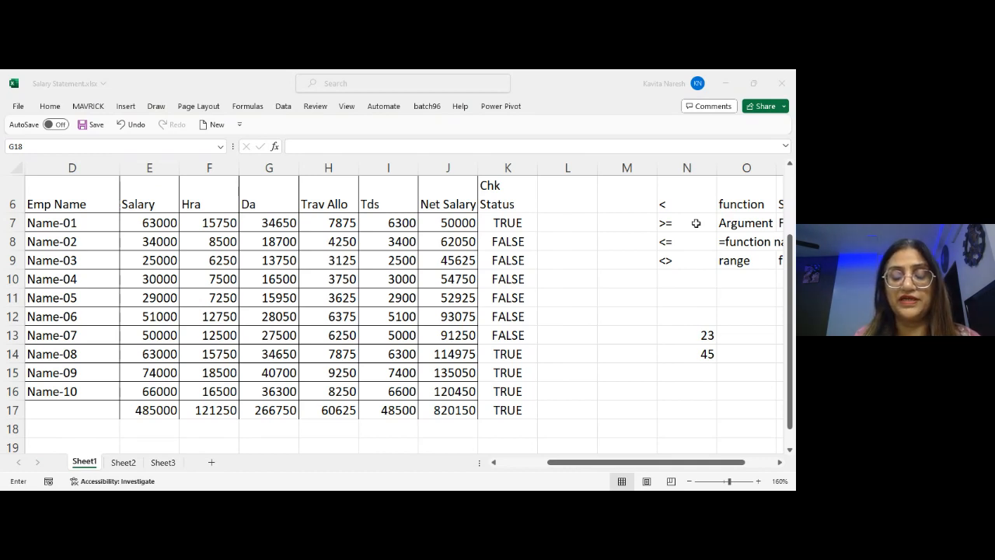
key("Escape")
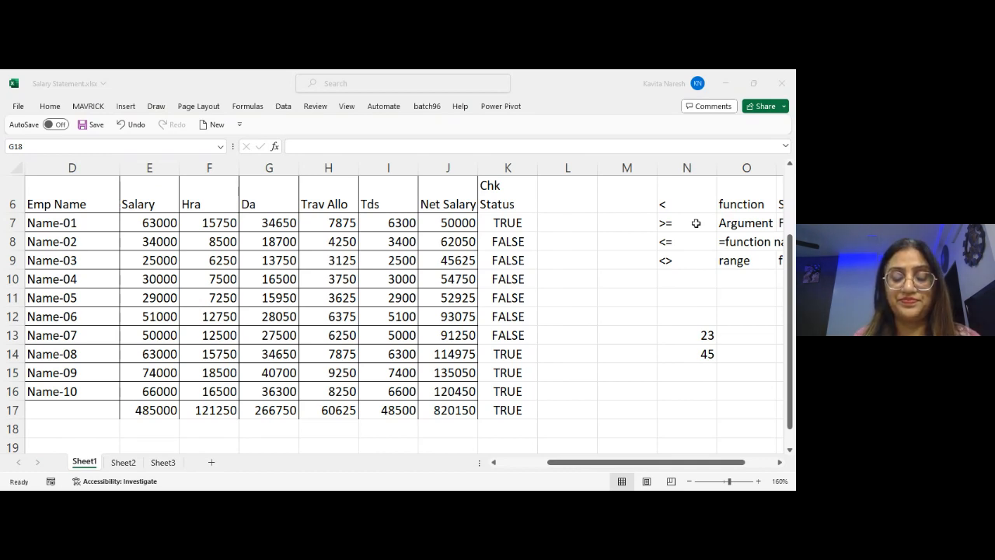
key("Escape")
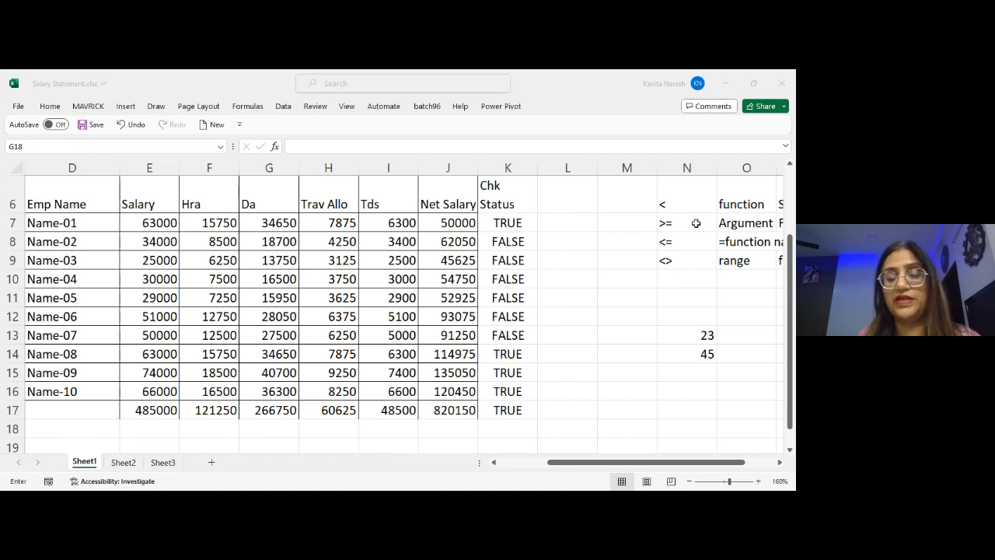
key("Escape")
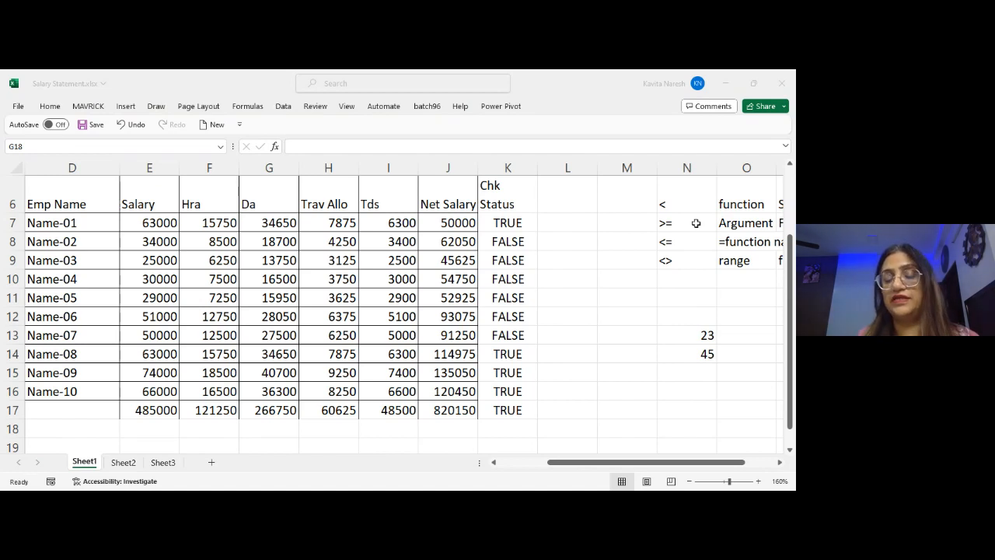
type("=")
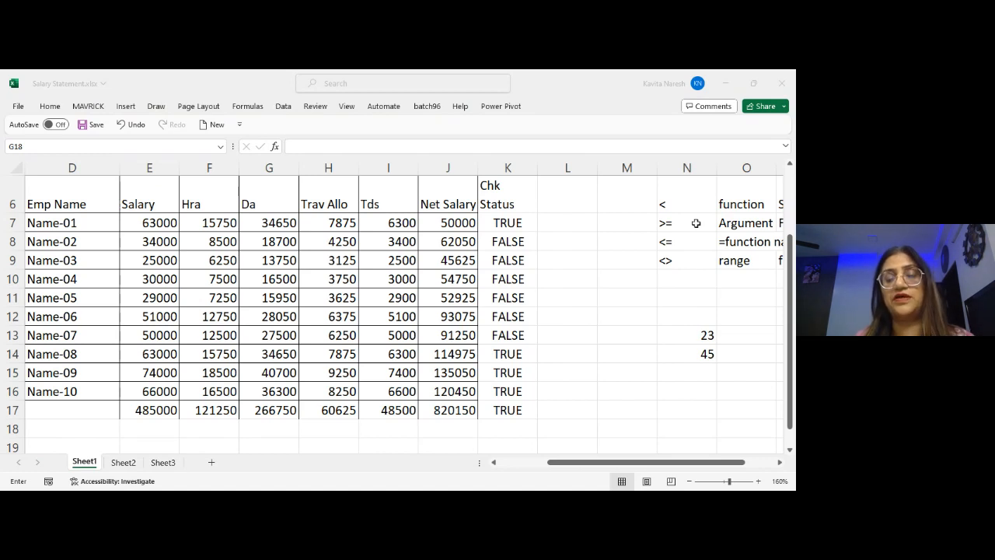
key("Up")
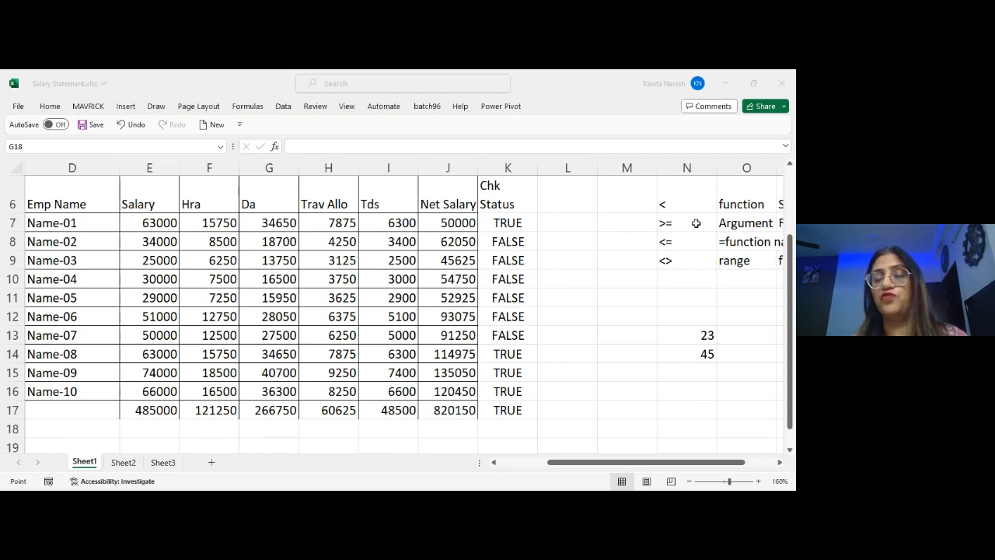
key("Escape")
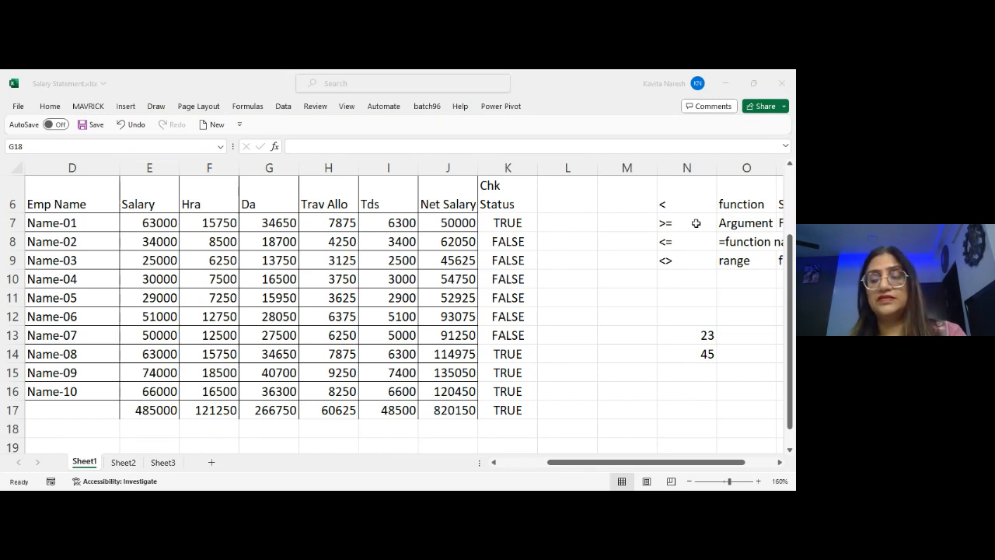
key("F2")
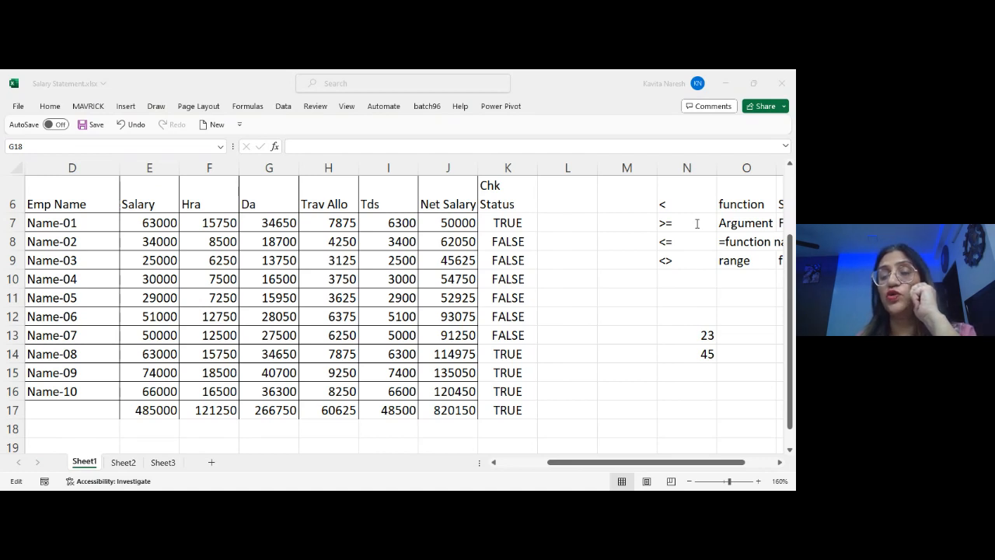
key("Escape")
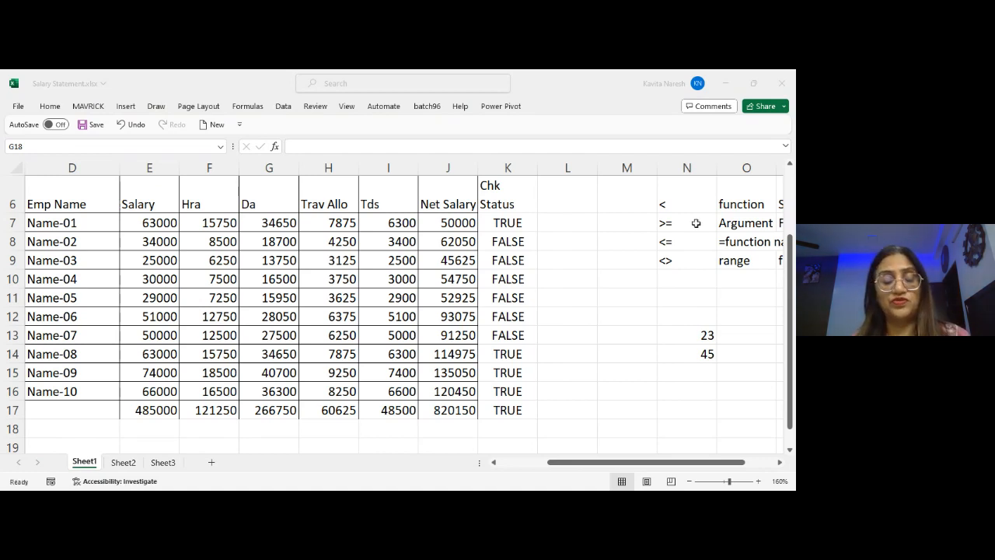
type("=")
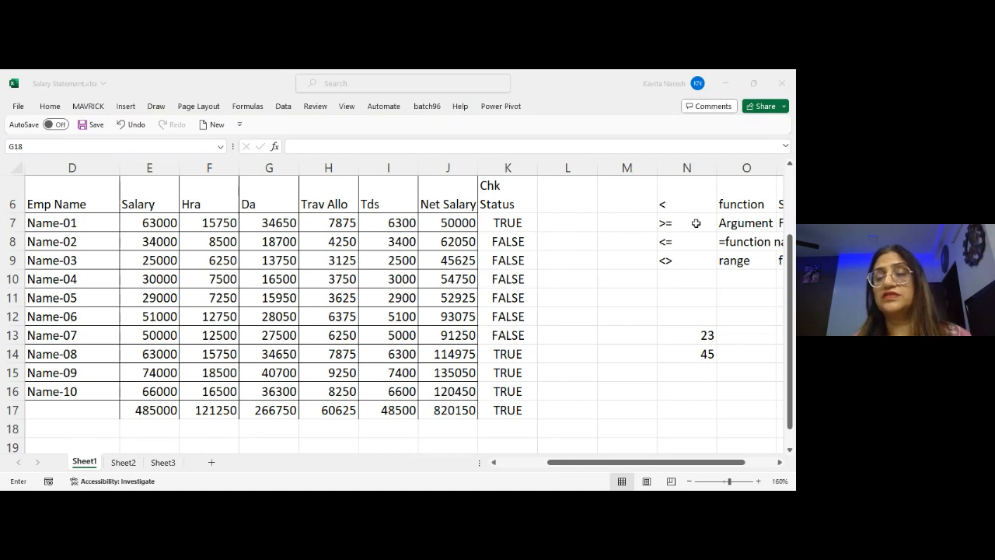
key("Escape")
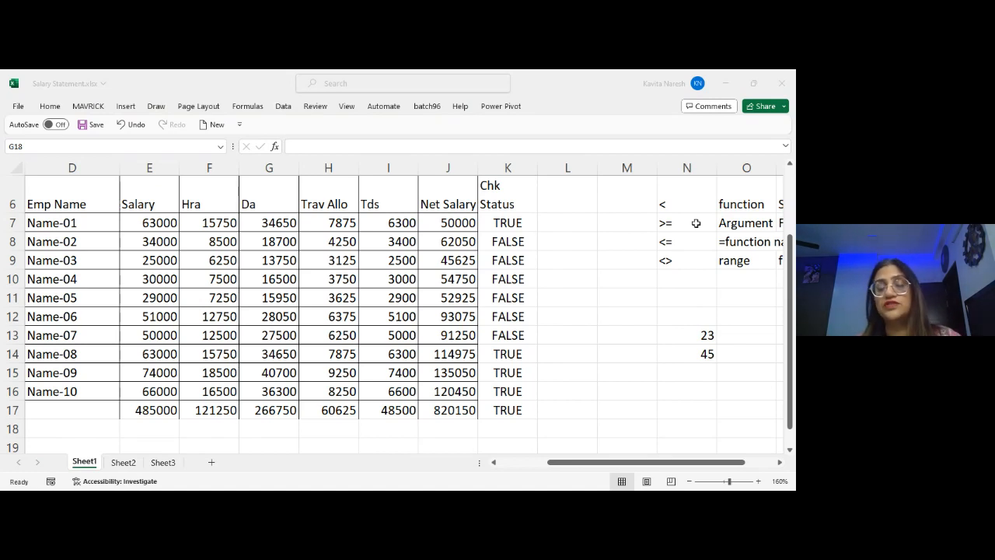
key("F2")
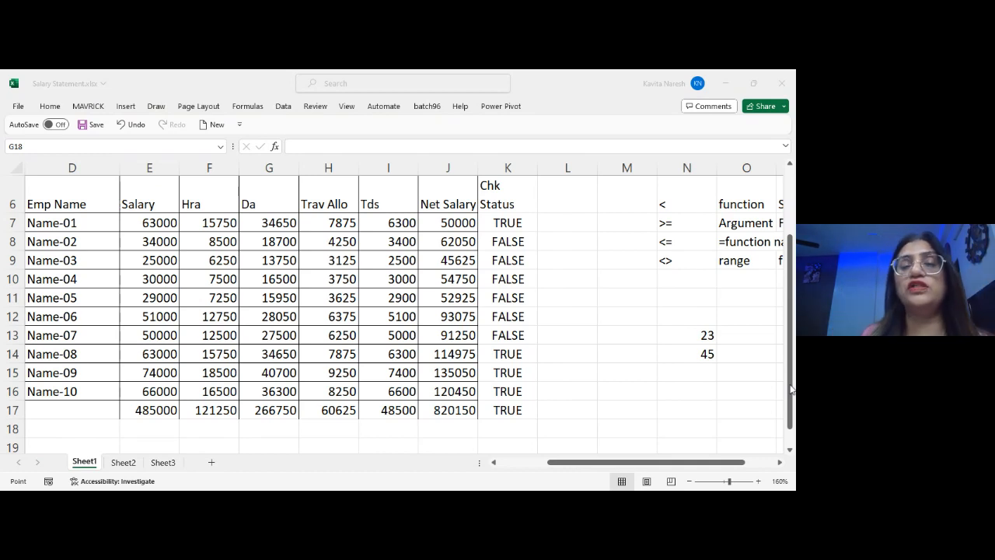
key("Escape")
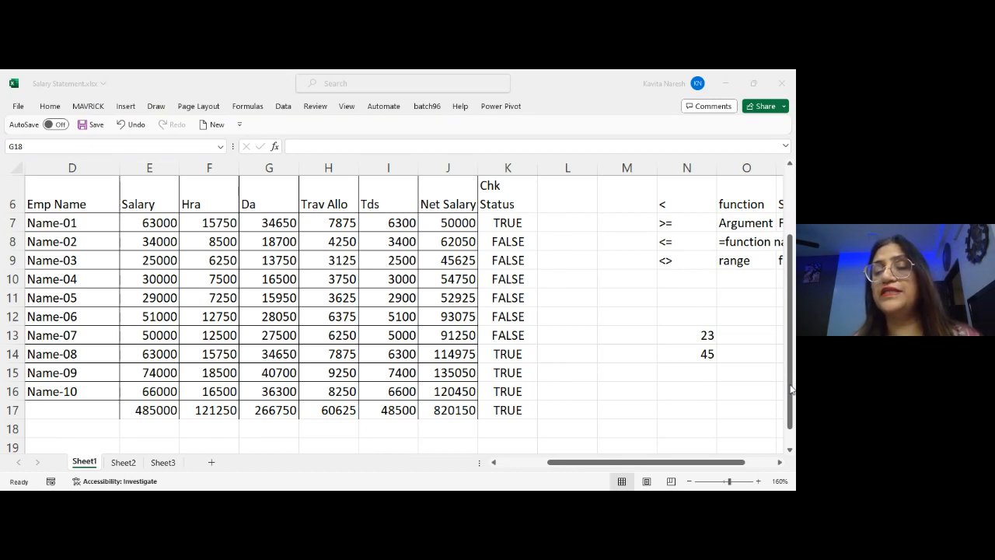
type("=")
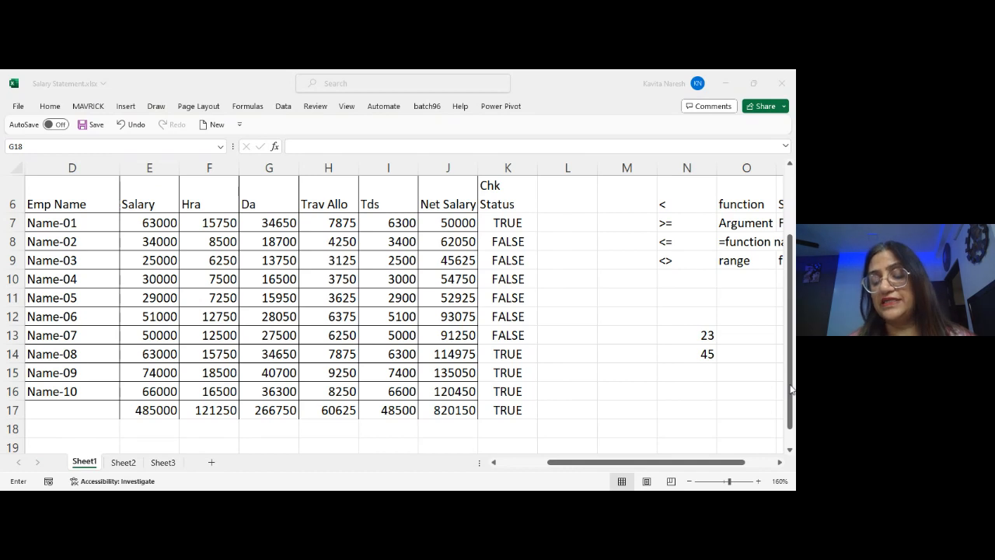
key("Left")
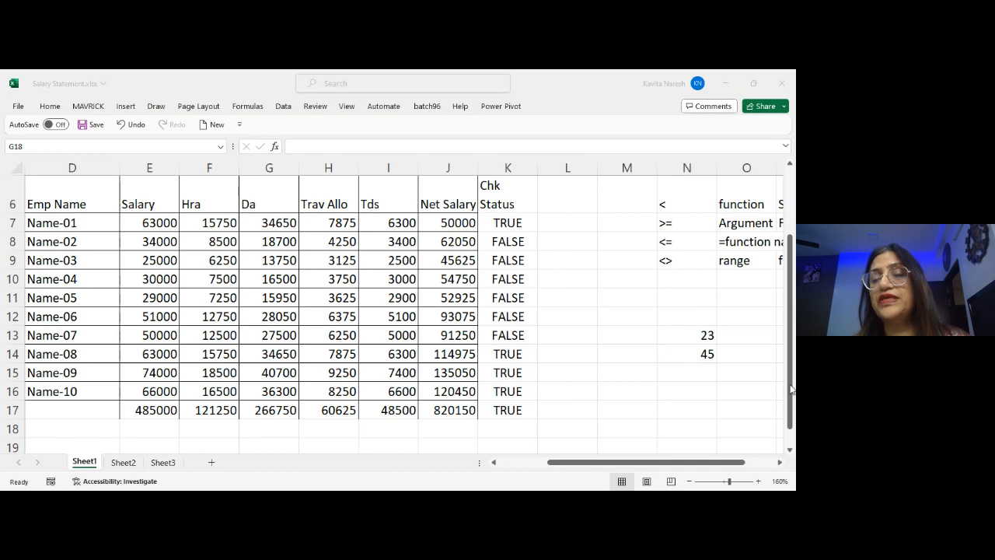
type("=")
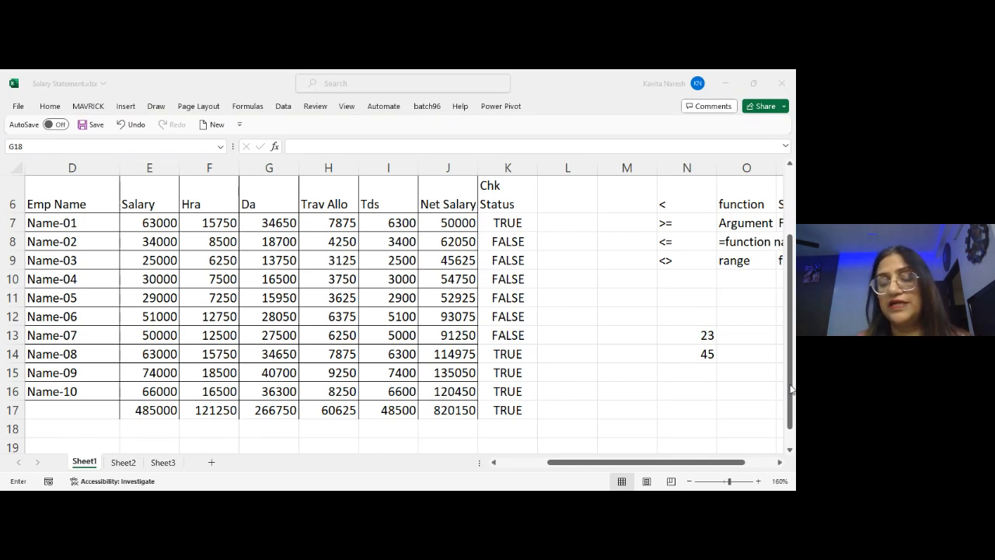
key("Up")
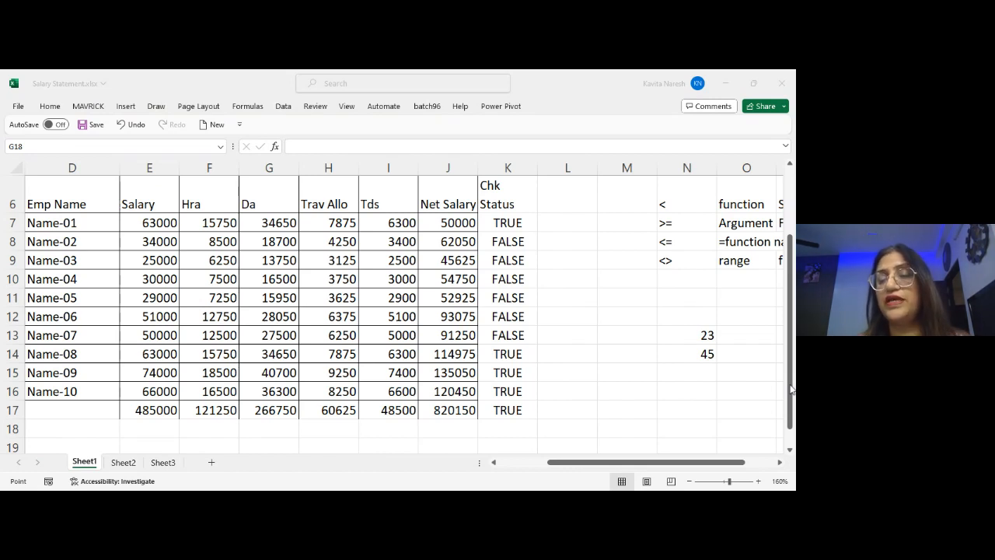
key("Escape")
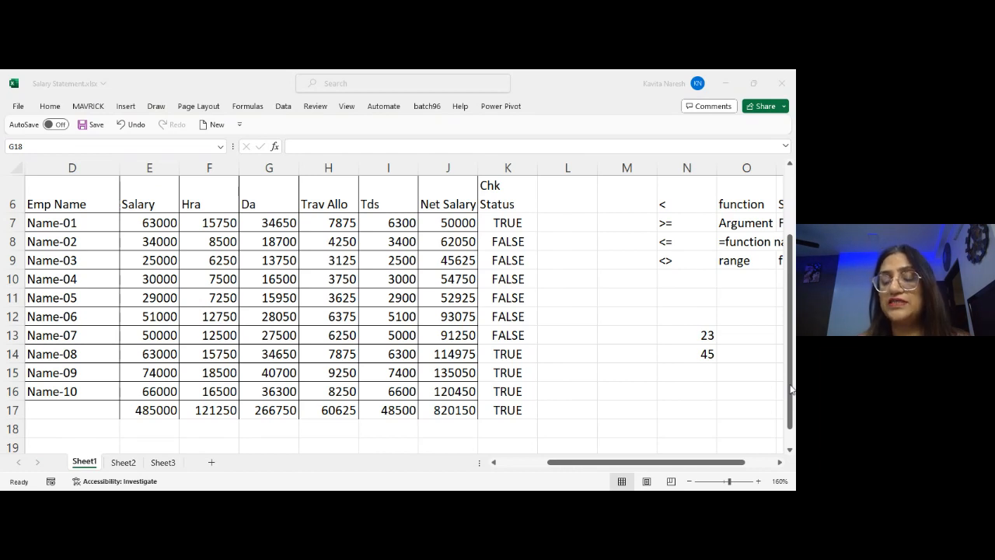
type("=")
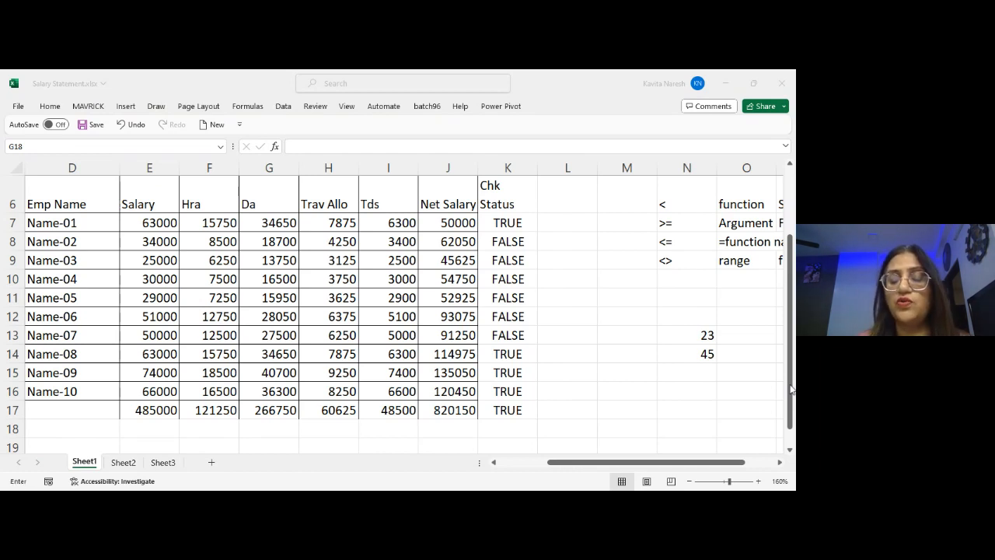
key("Down")
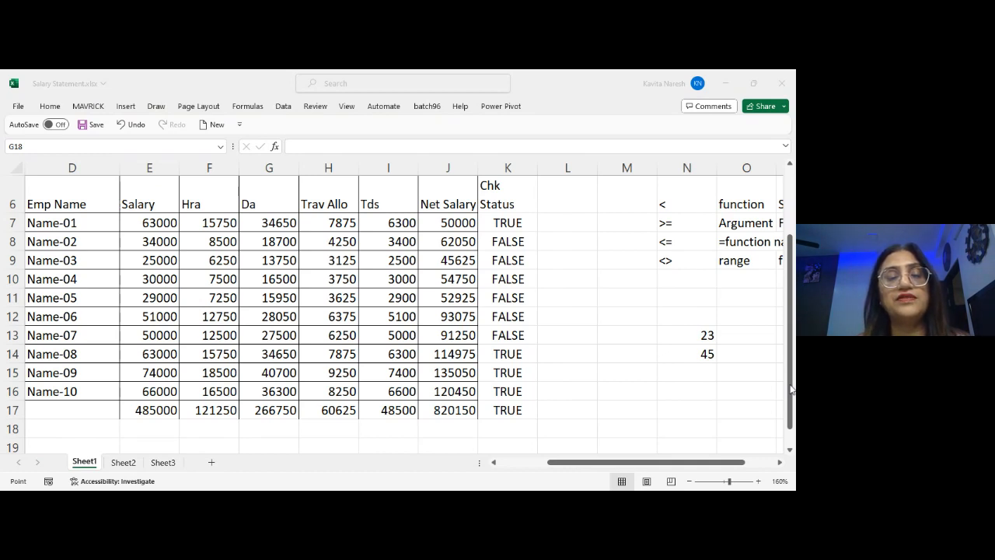
key("Escape")
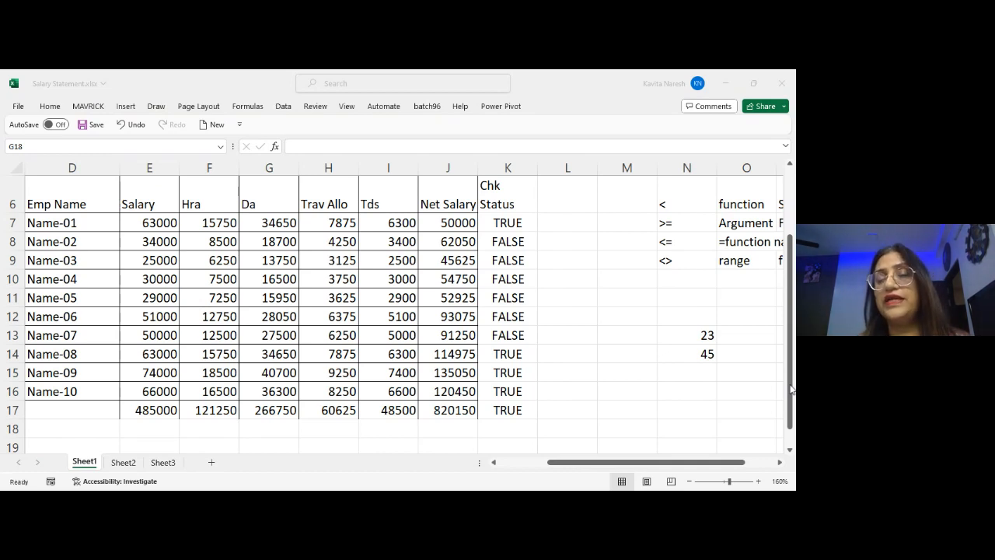
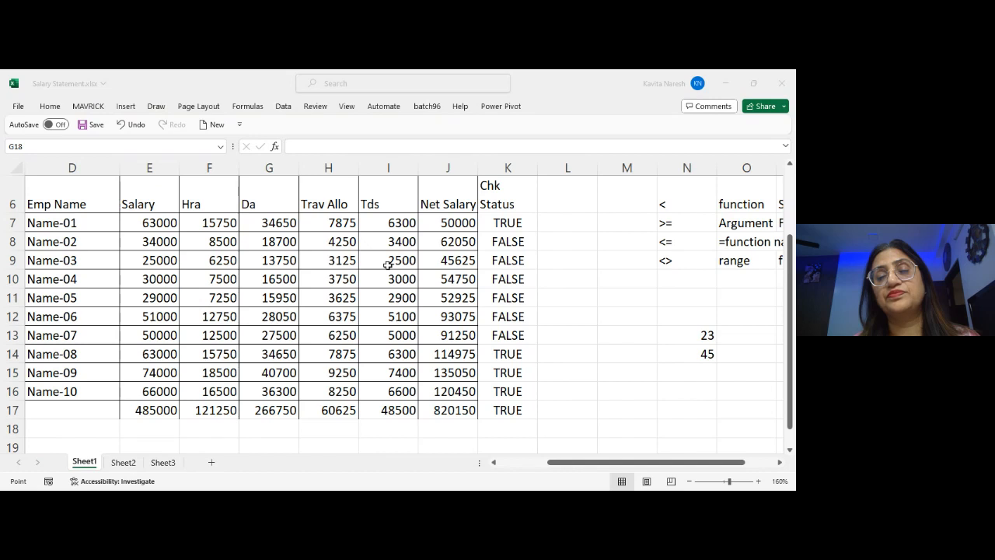
key("Escape")
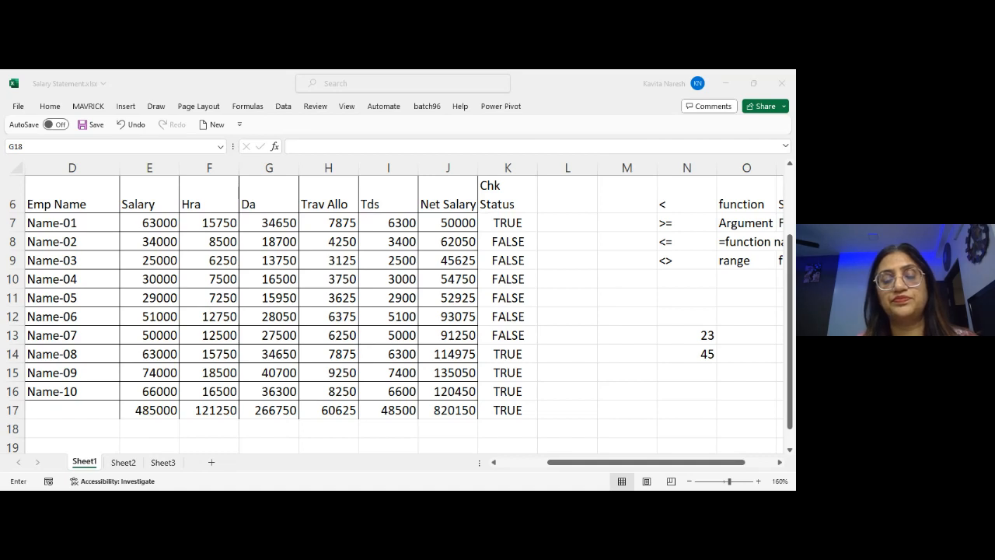
key("Escape")
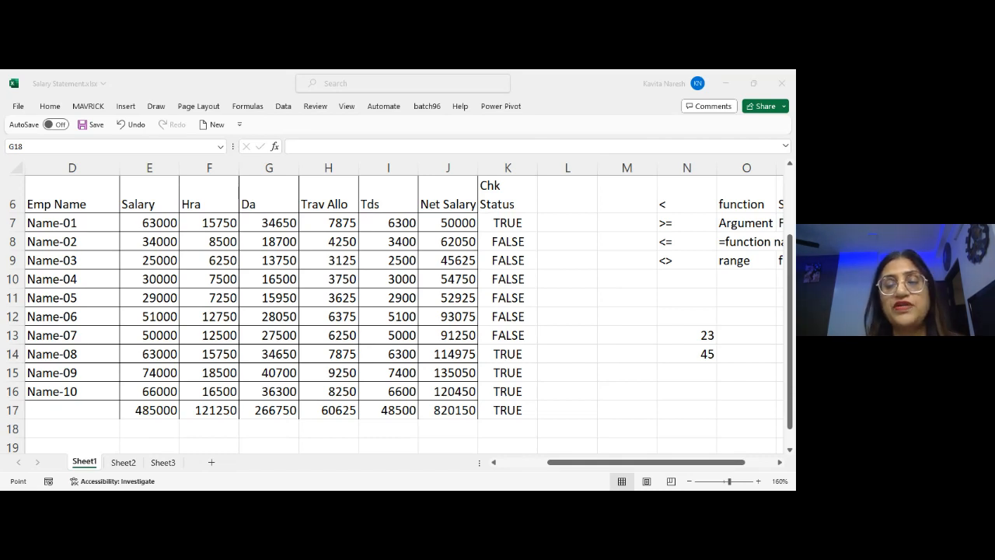
key("Return")
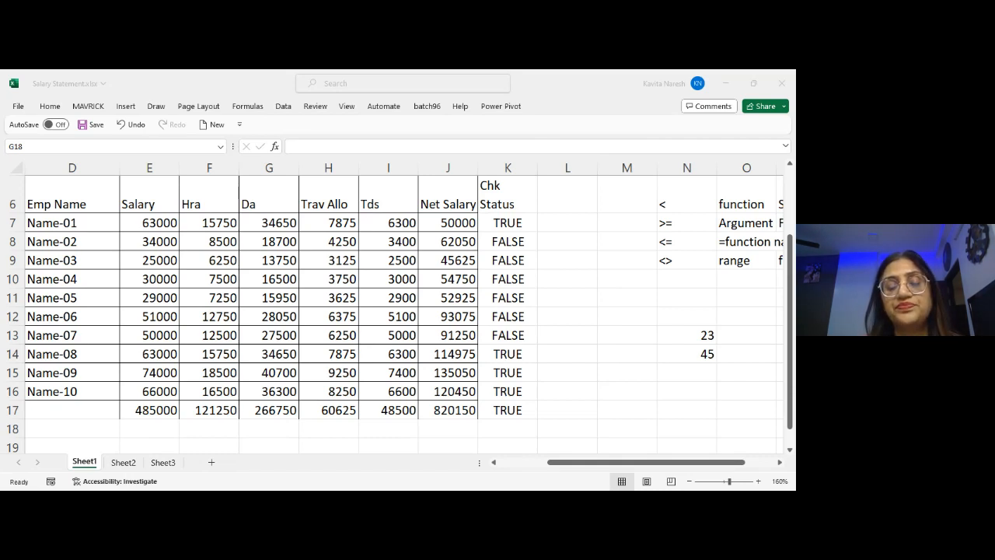
key("Tab")
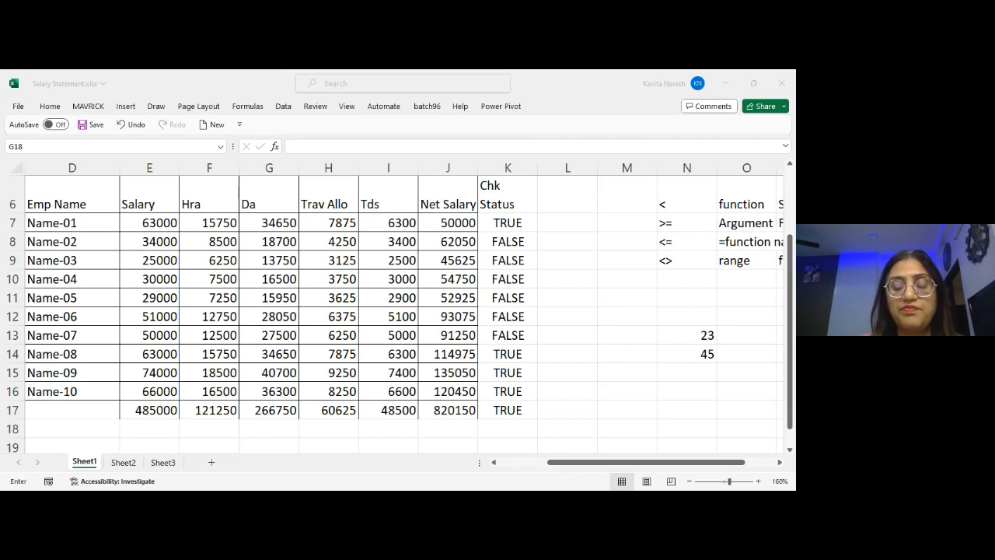
key("Escape")
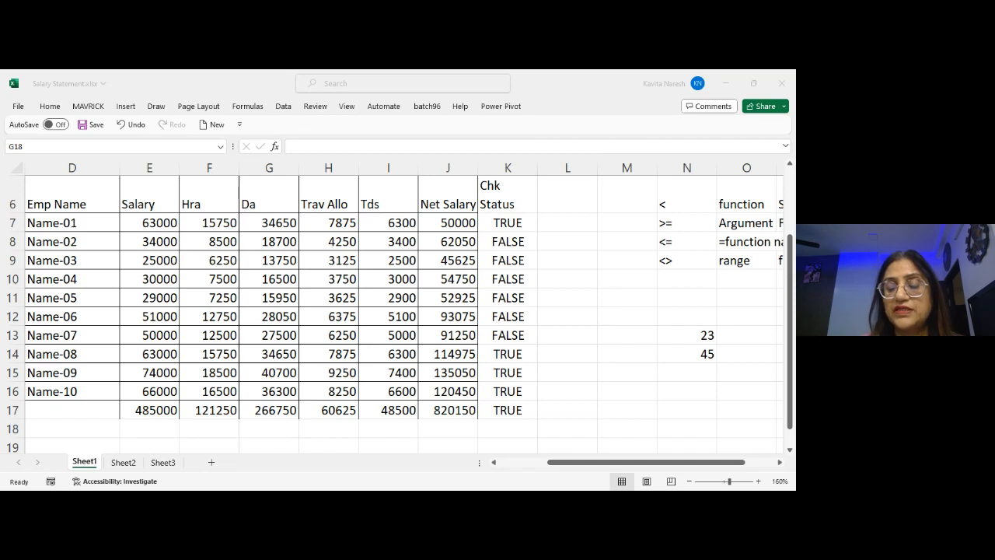
key("Tab")
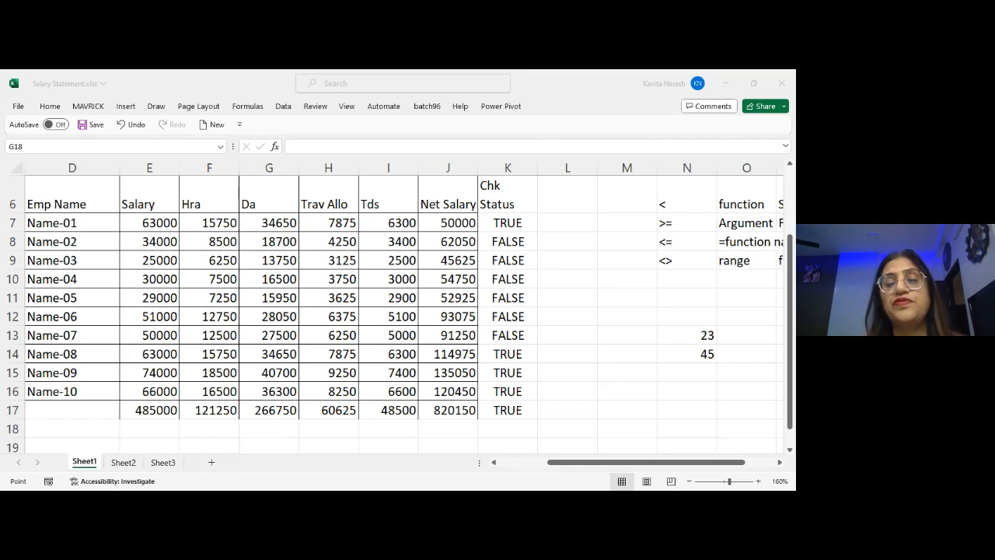
key("Escape")
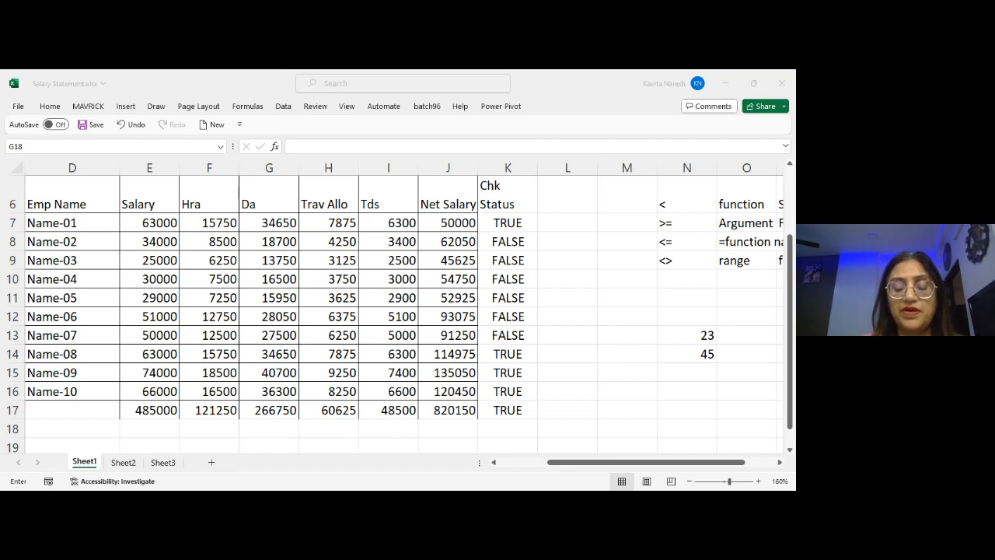
key("Escape")
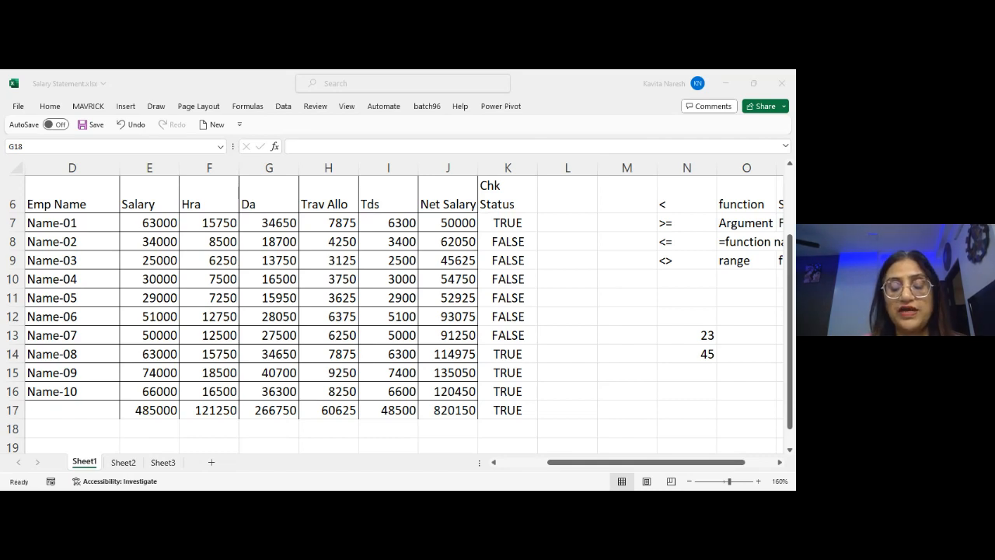
key("Escape")
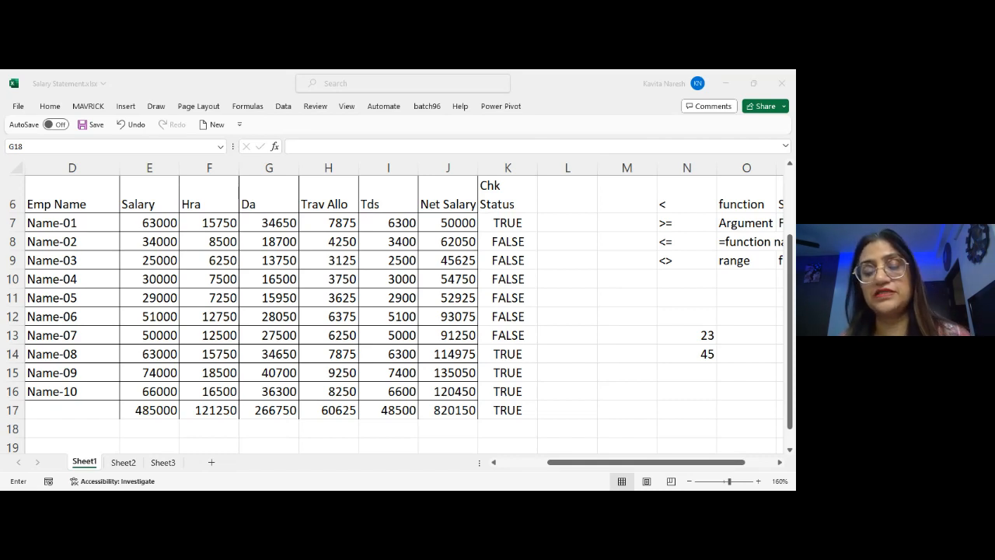
key("Up")
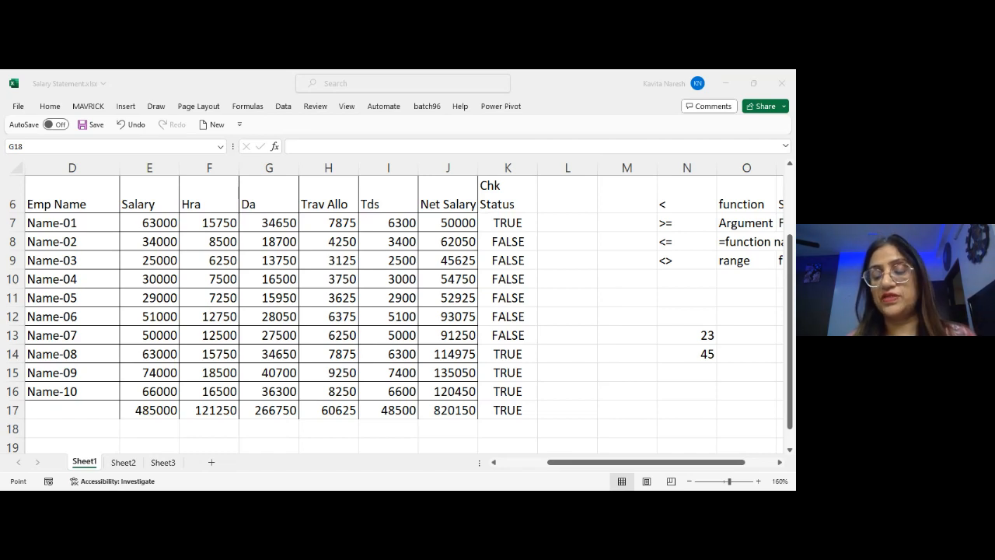
key("Escape")
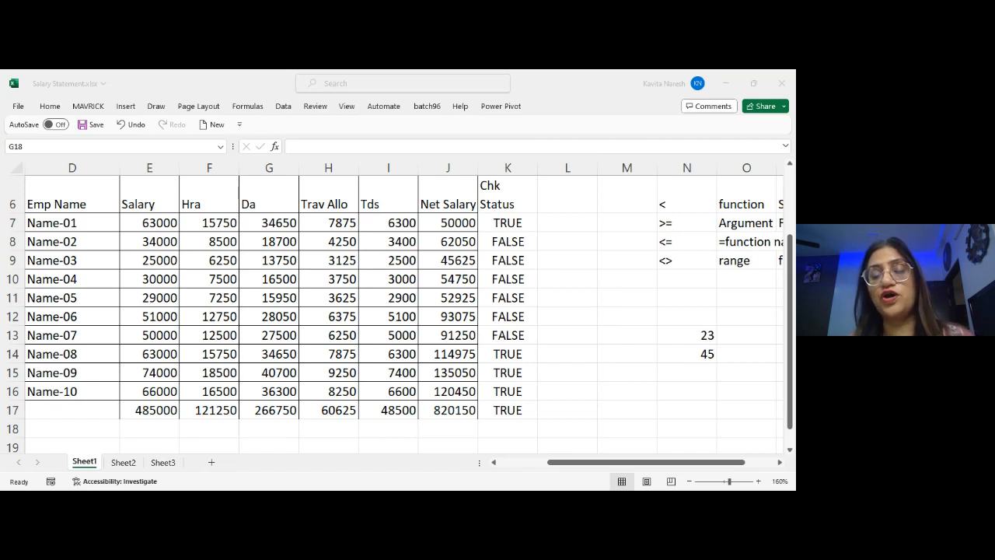
key("ctrl+c")
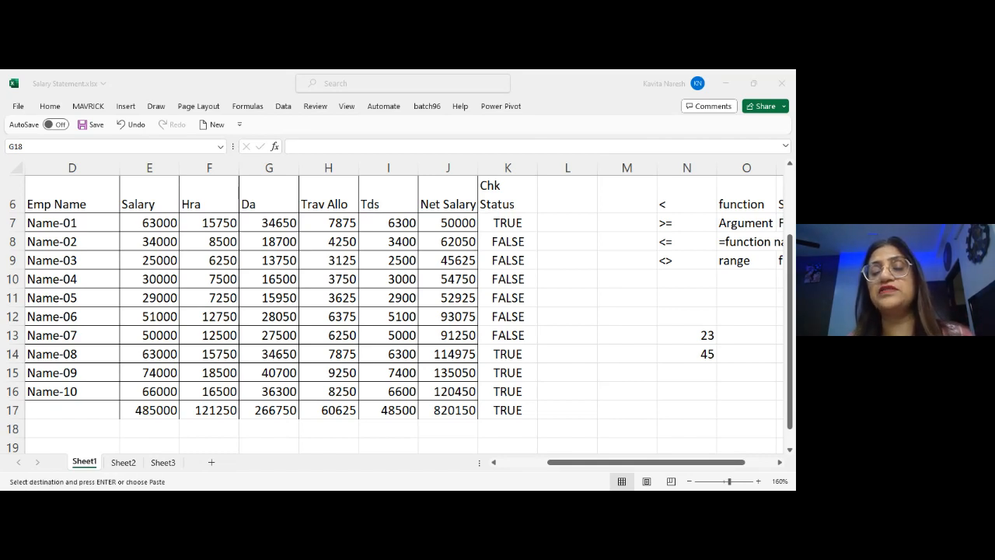
key("F2")
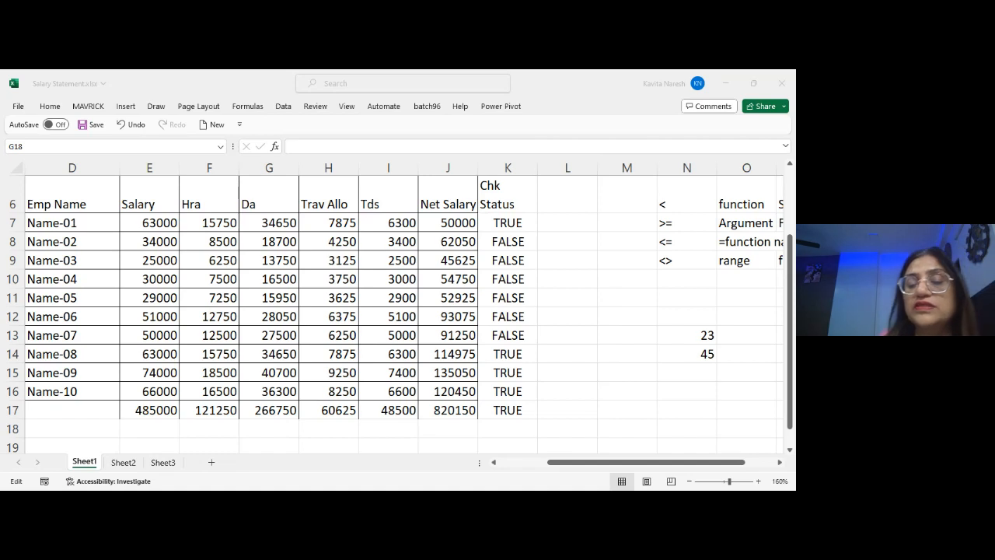
key("Escape")
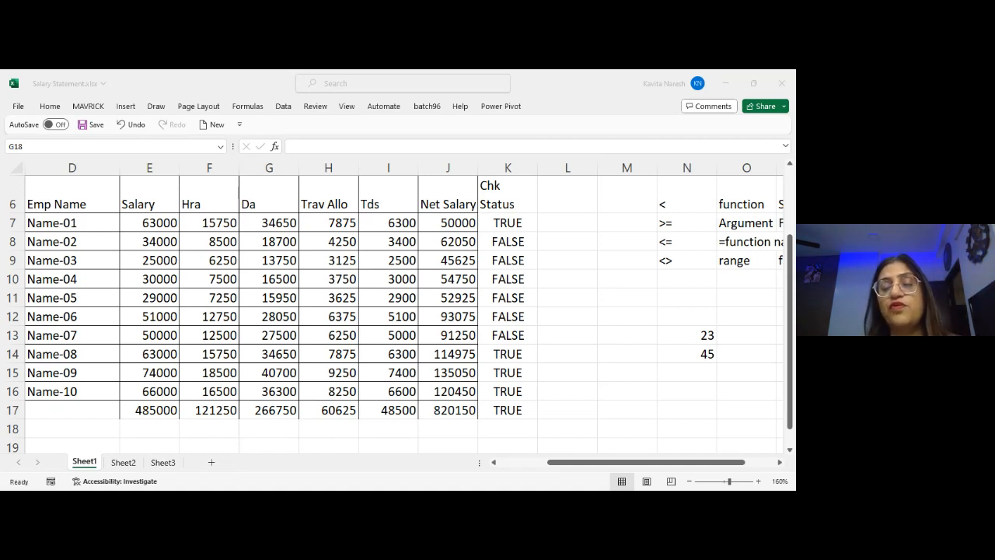
key("F2")
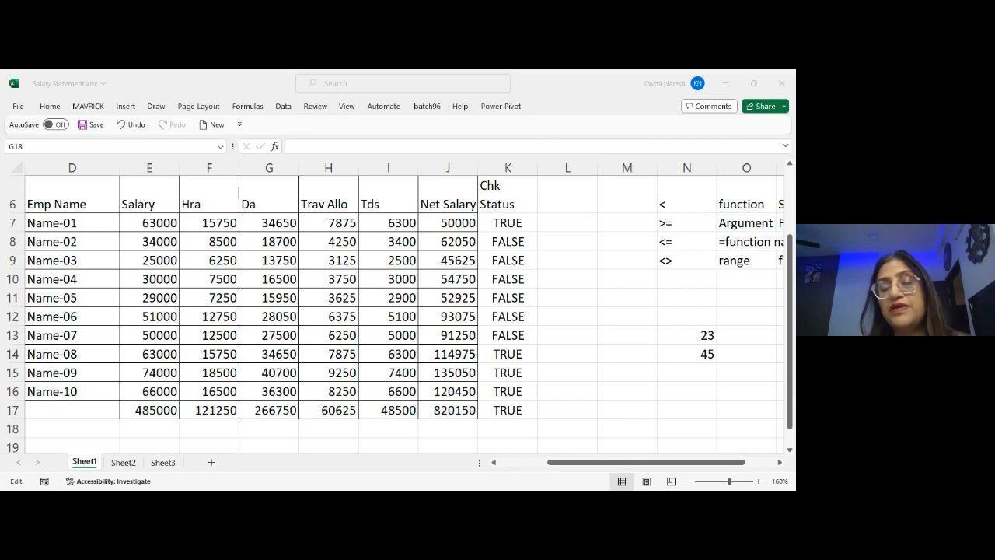
key("Escape")
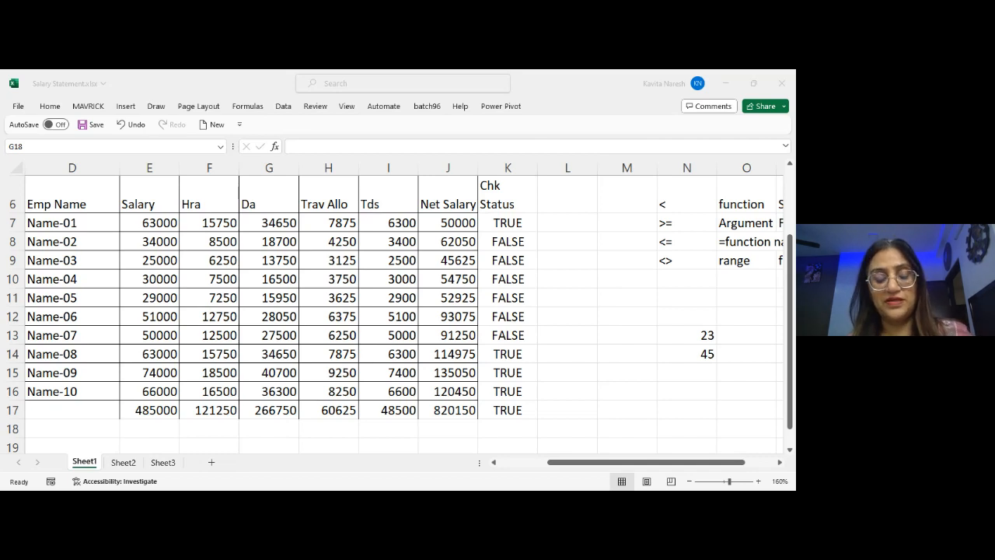
key("ctrl+c")
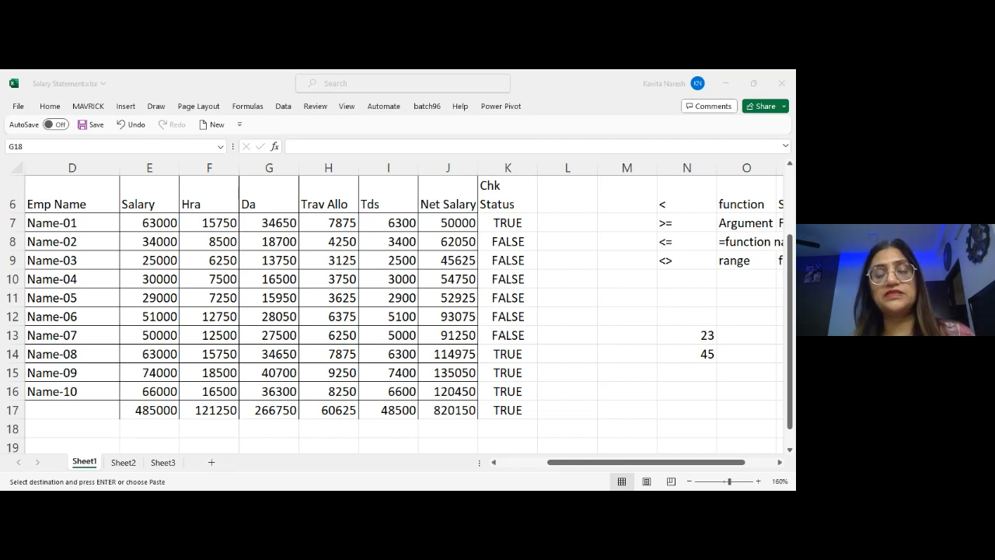
key("F2")
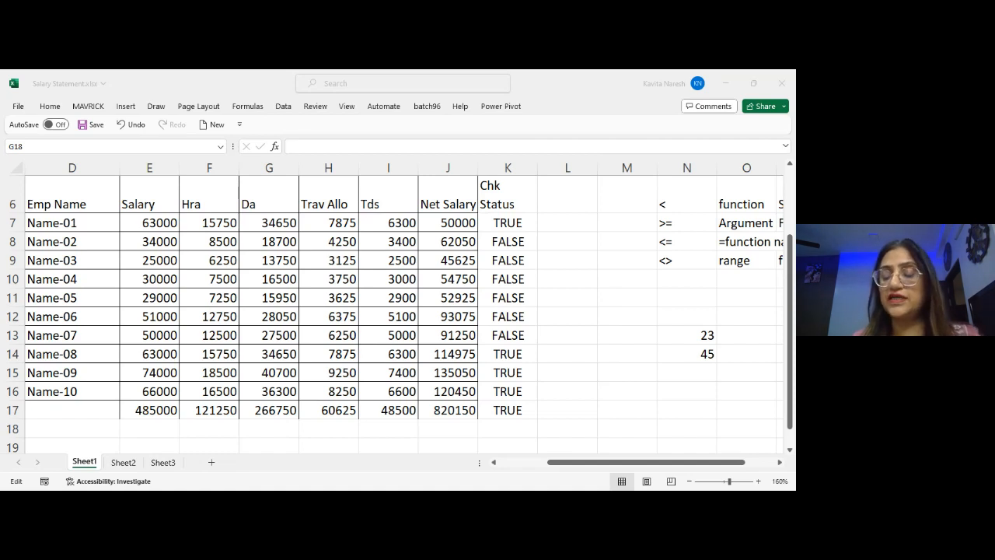
key("Escape")
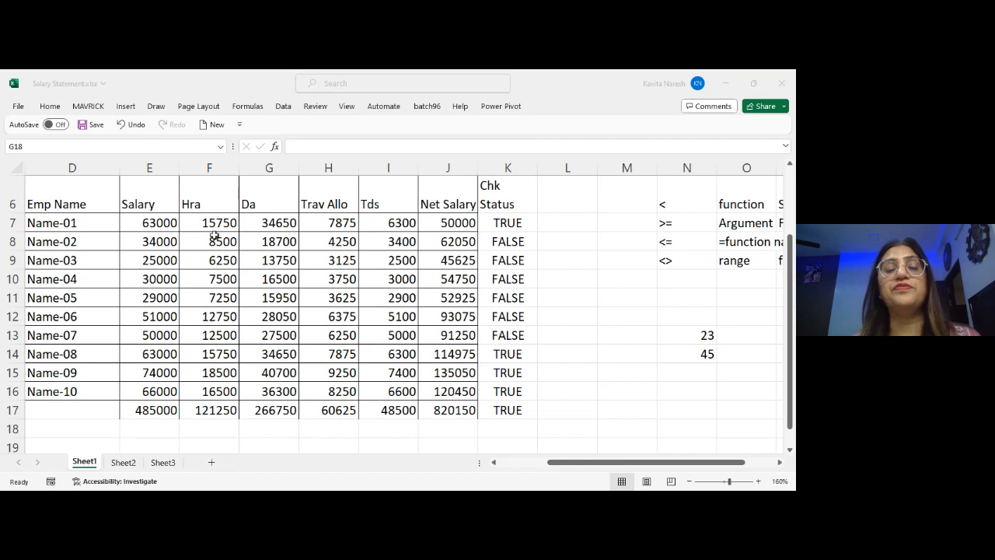
type("=")
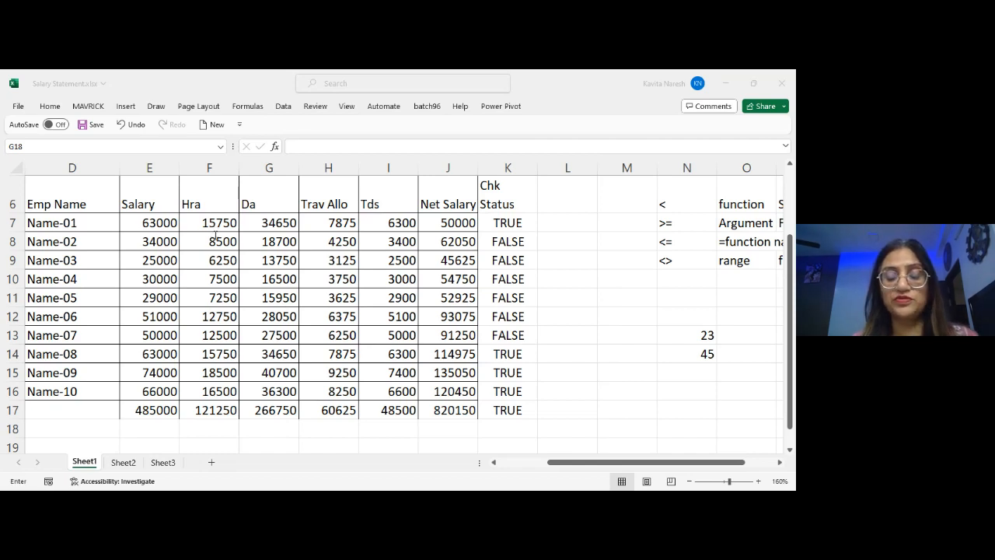
key("Escape")
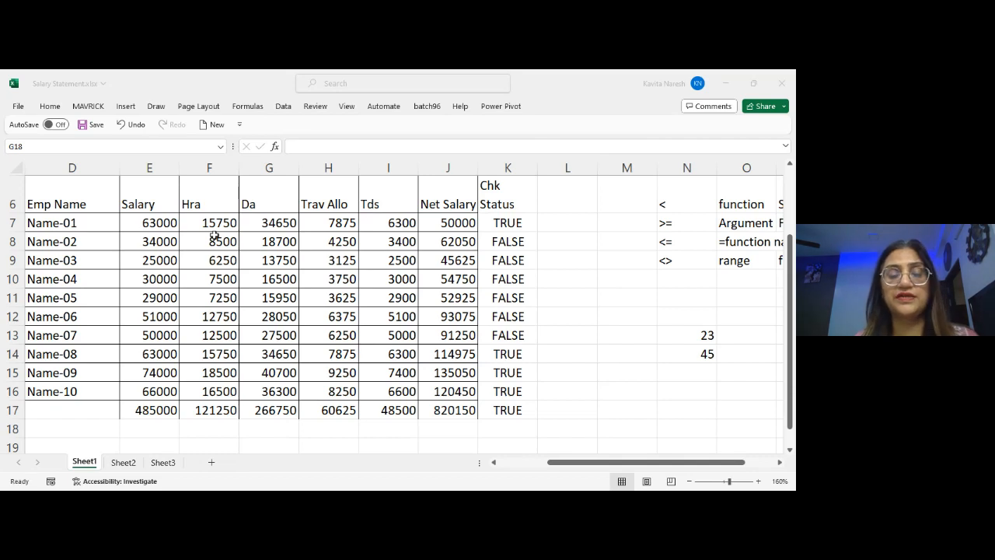
key("Escape")
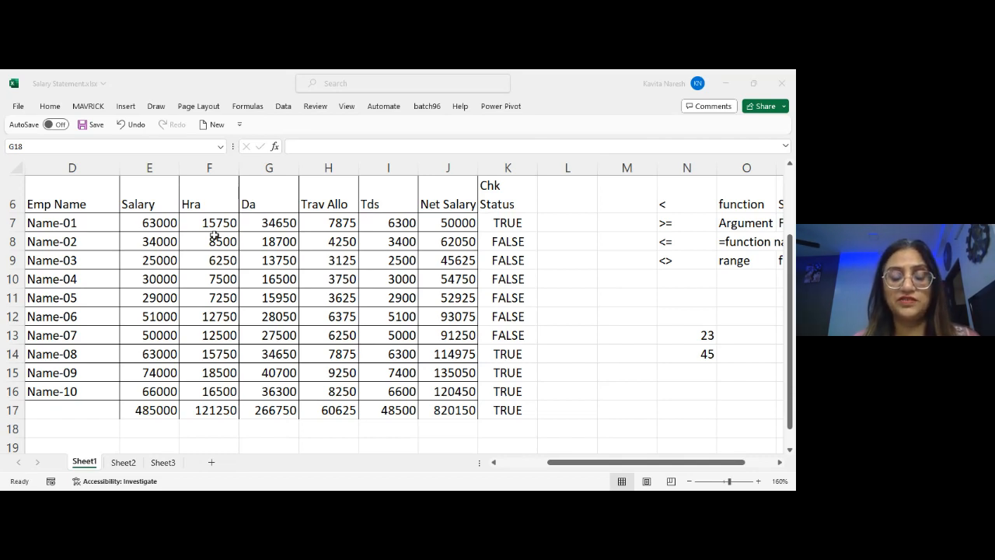
key("Return")
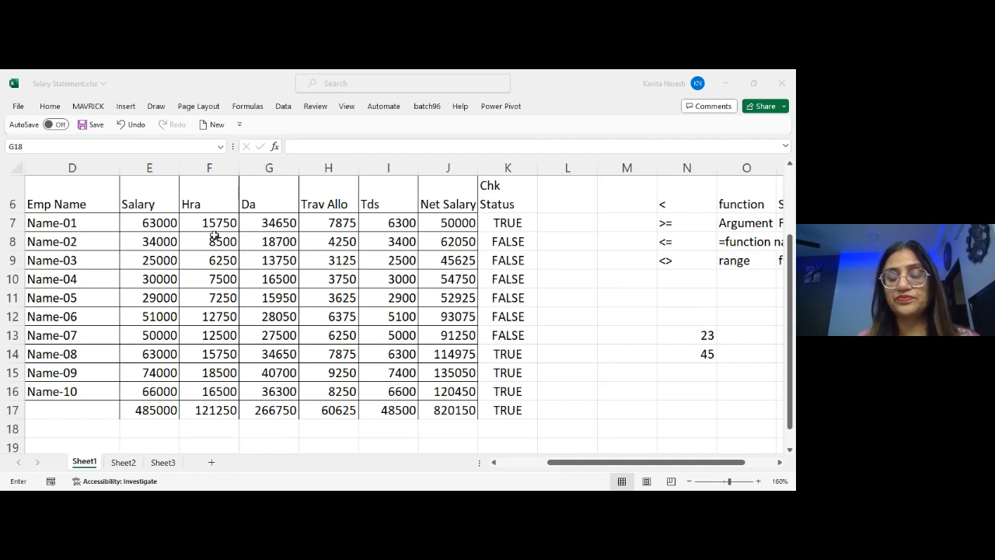
key("Escape")
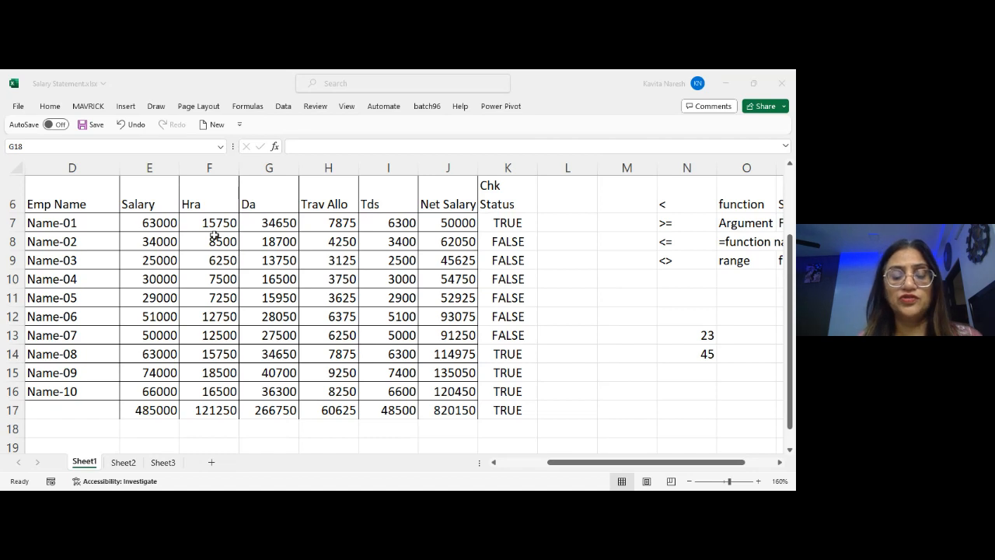
type("=")
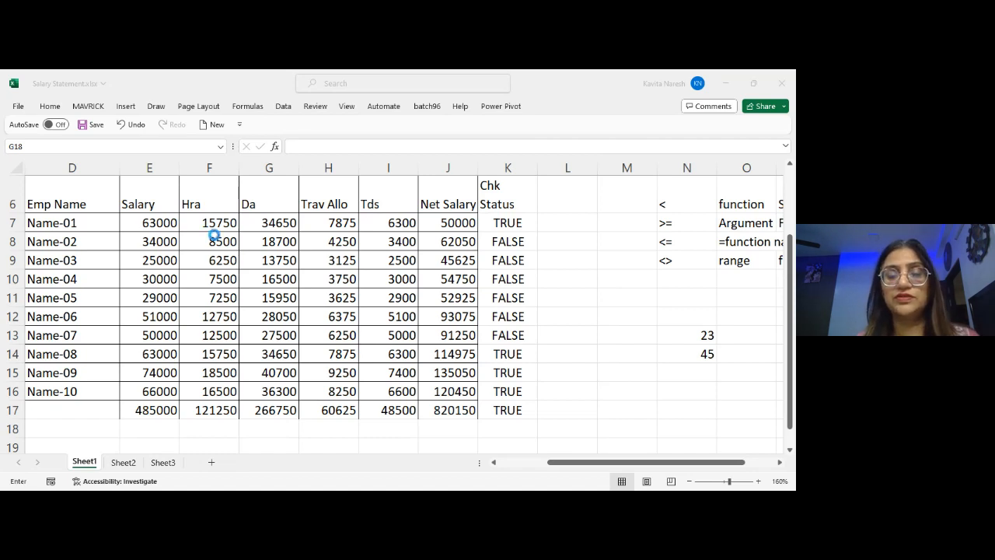
key("Escape")
type("=")
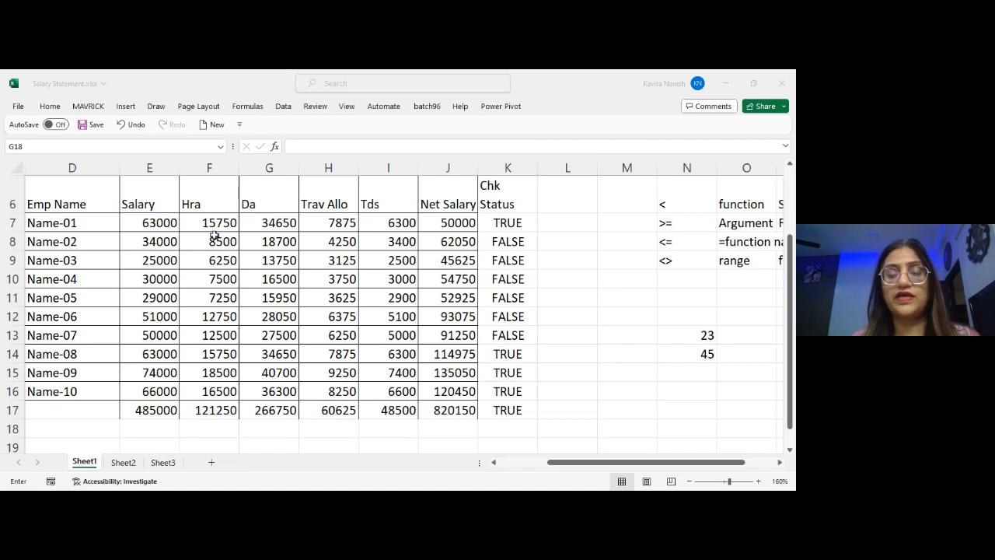
key("Escape")
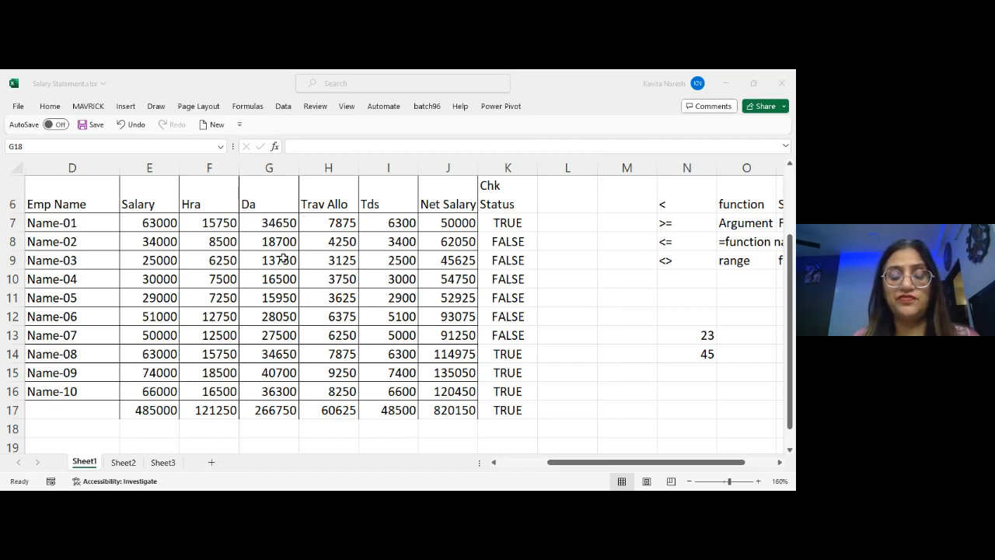
type("=")
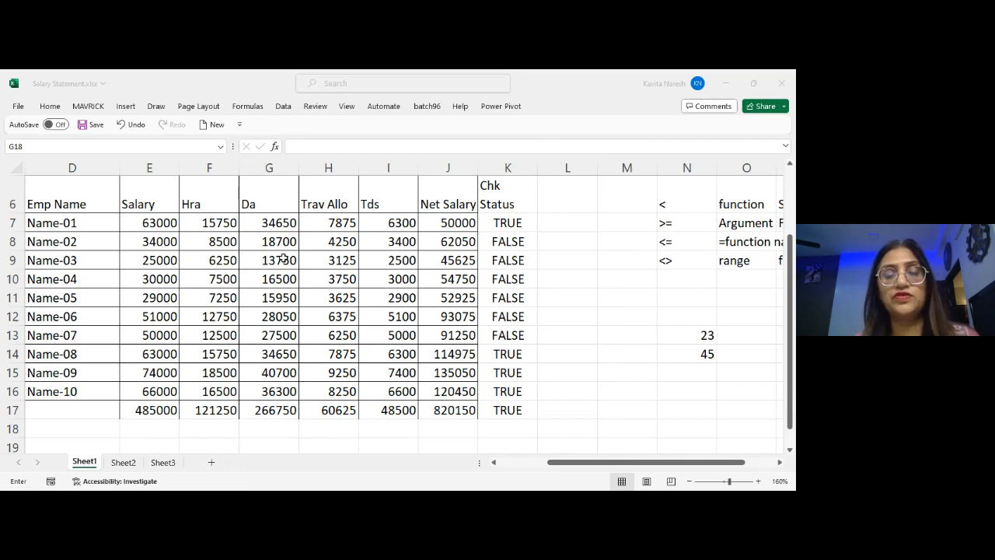
key("Escape")
type("=")
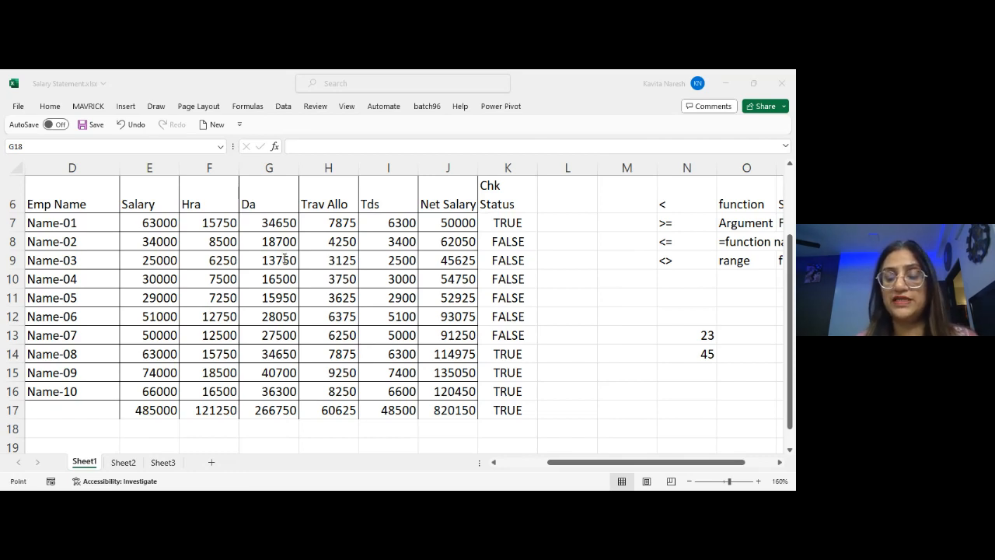
type("s(")
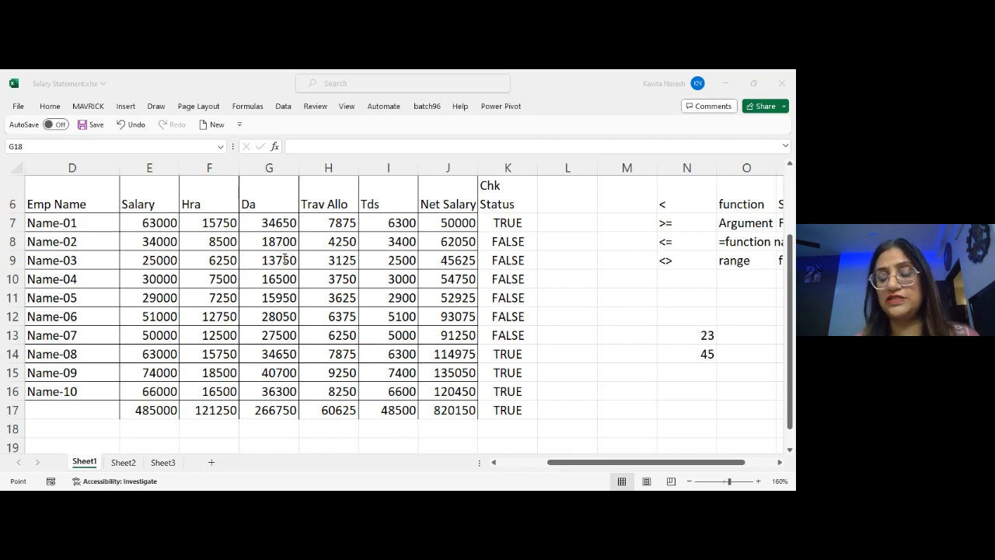
key("Escape")
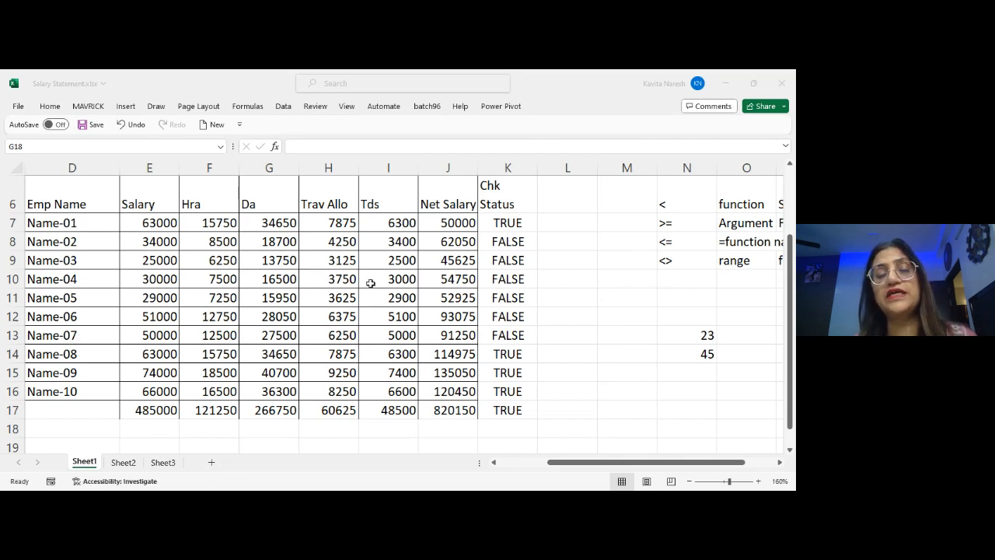
type("=")
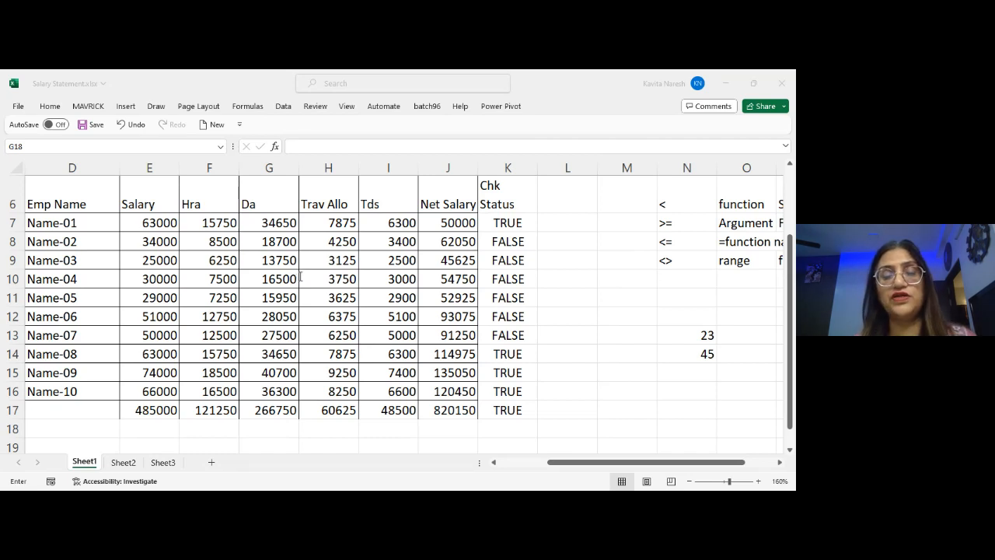
key("Left")
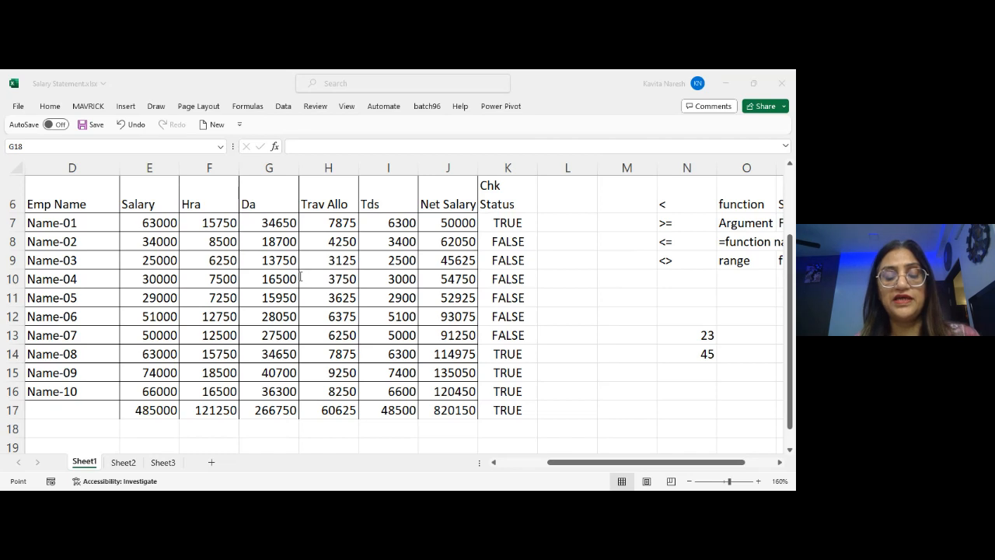
key("Escape")
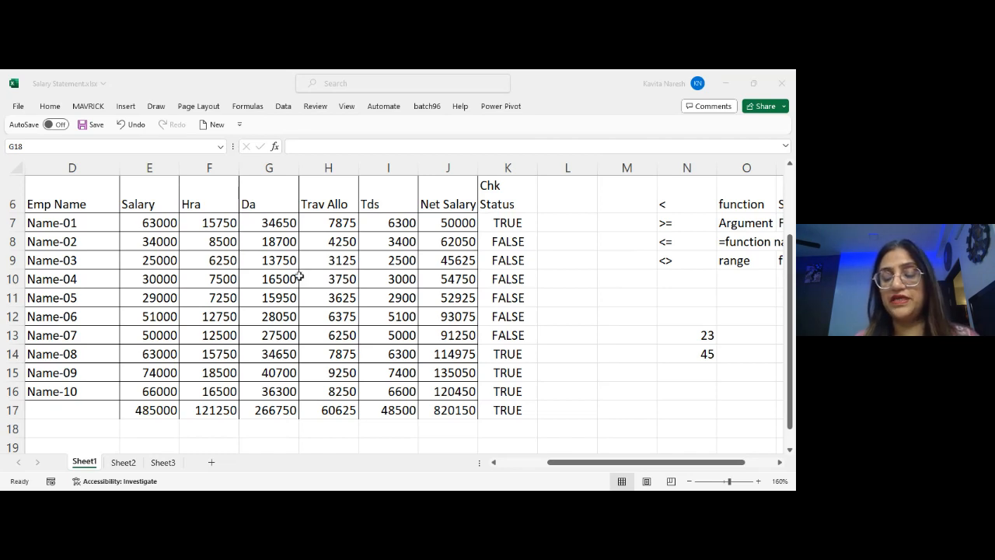
type("=")
key("Up")
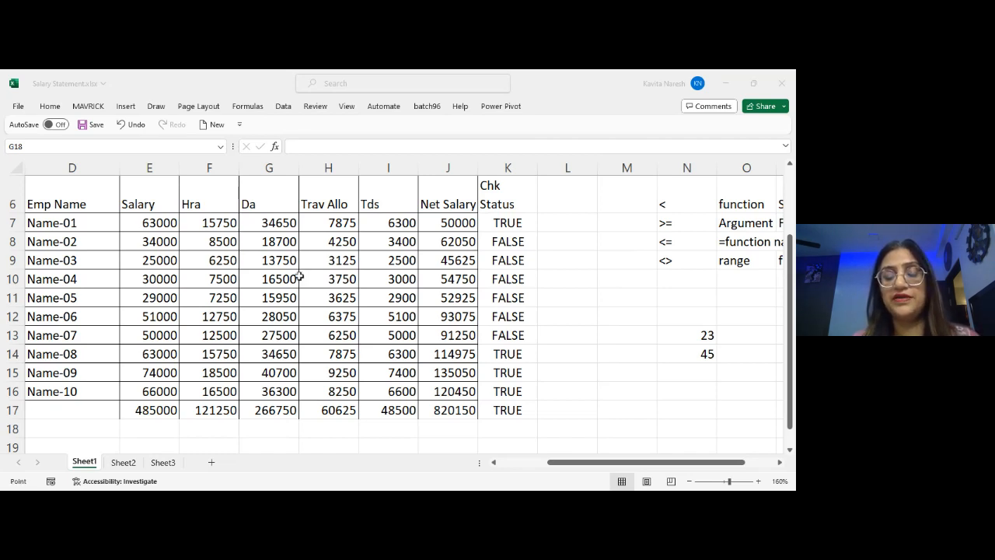
type("+")
key("Up")
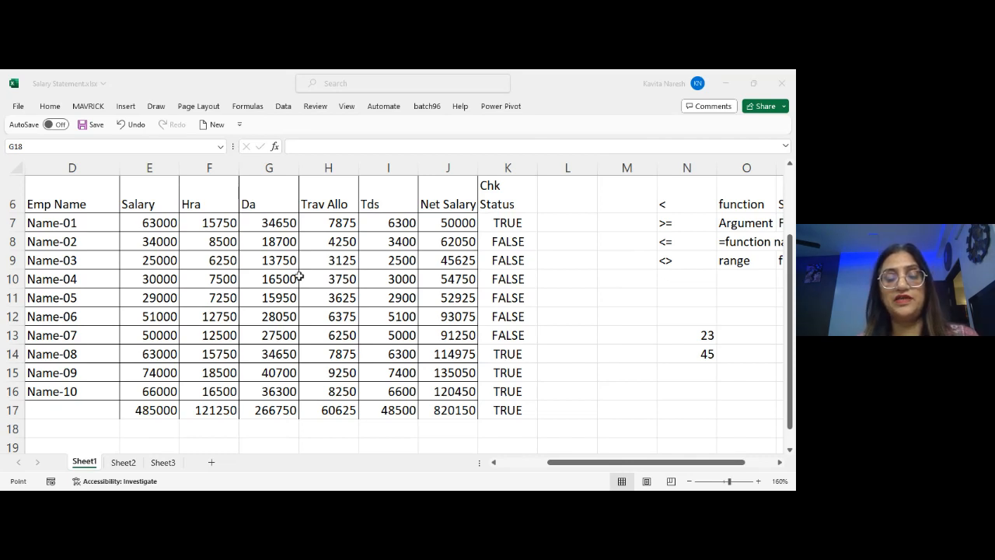
key("Escape")
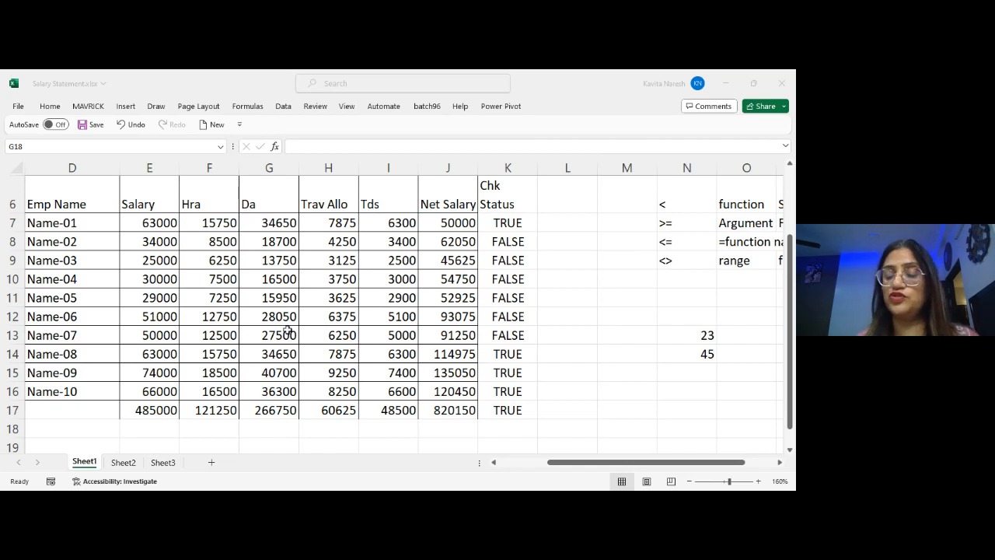
type("=")
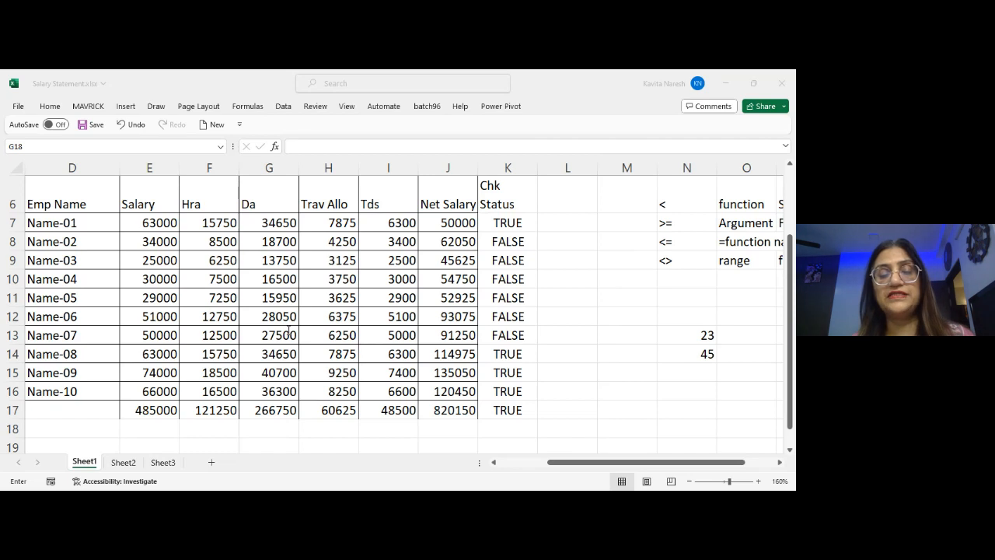
key("Up")
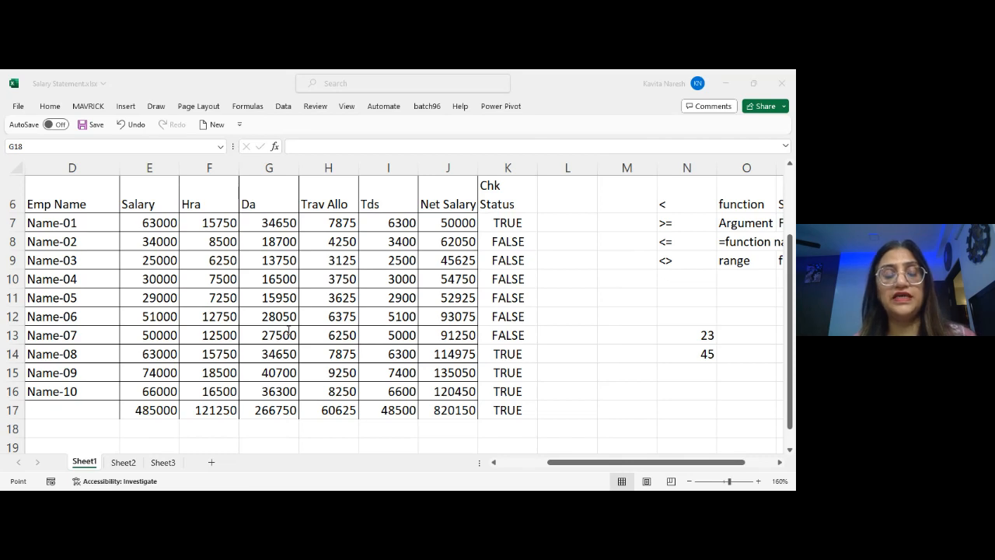
key("Escape")
left_click(288, 329)
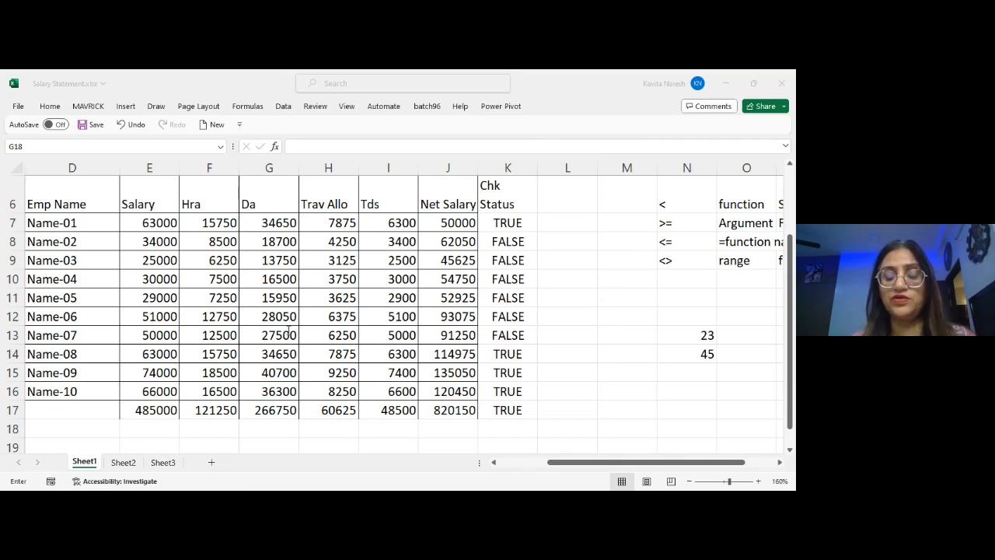
key("Tab")
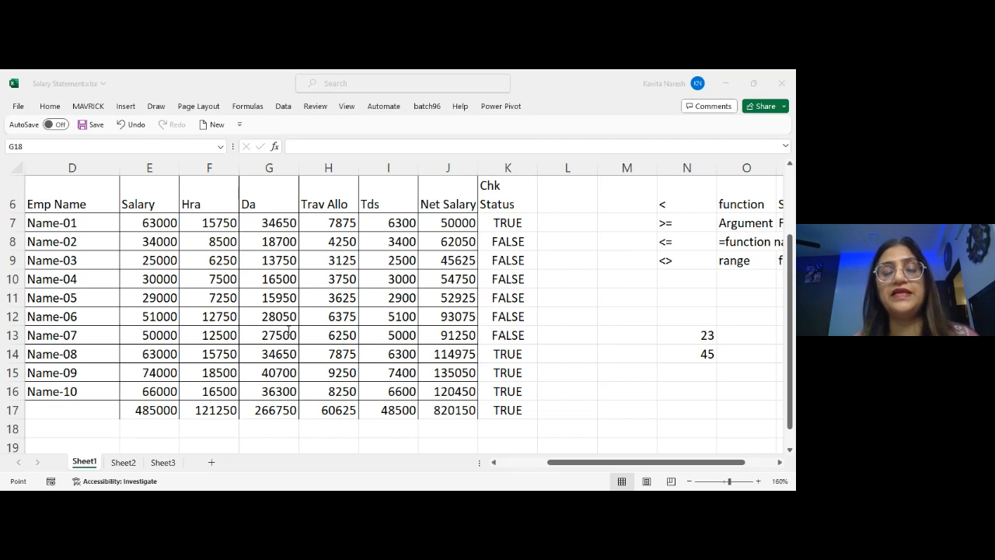
key("Tab")
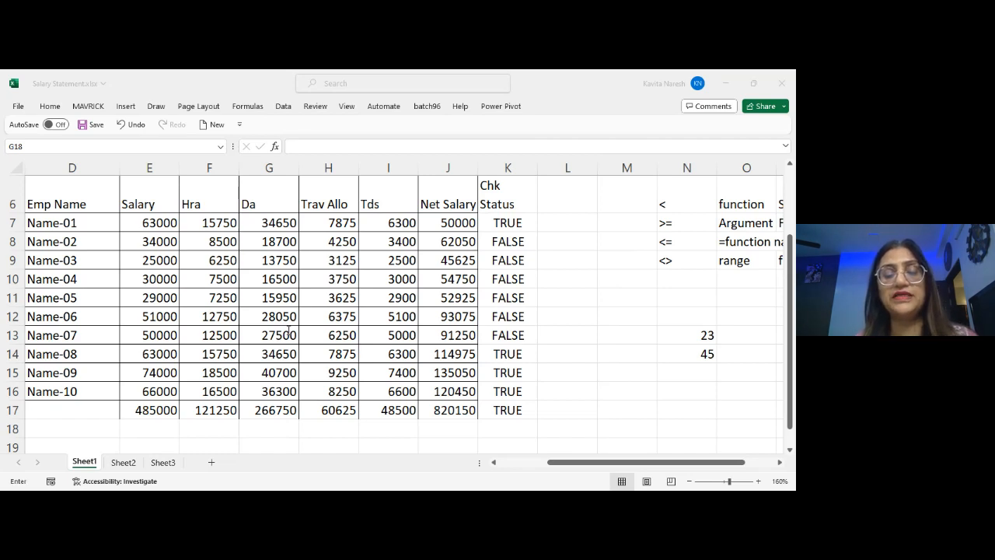
left_click(287, 299)
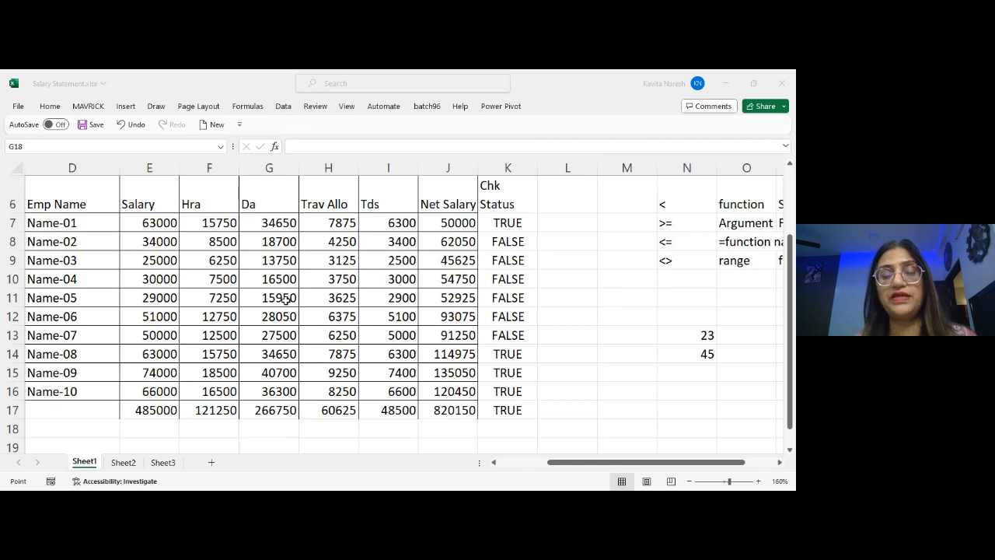
key("Escape")
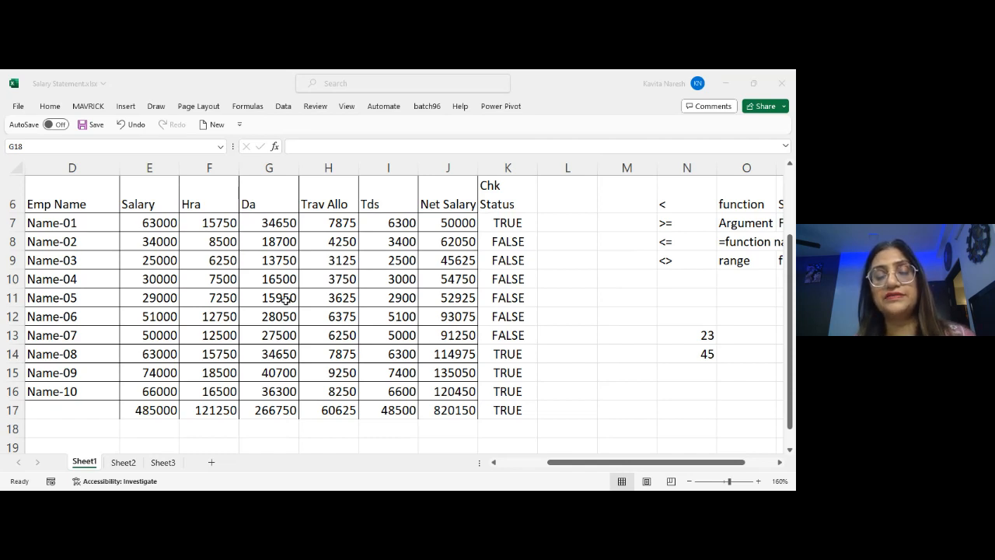
left_click_drag(315, 334, 652, 336)
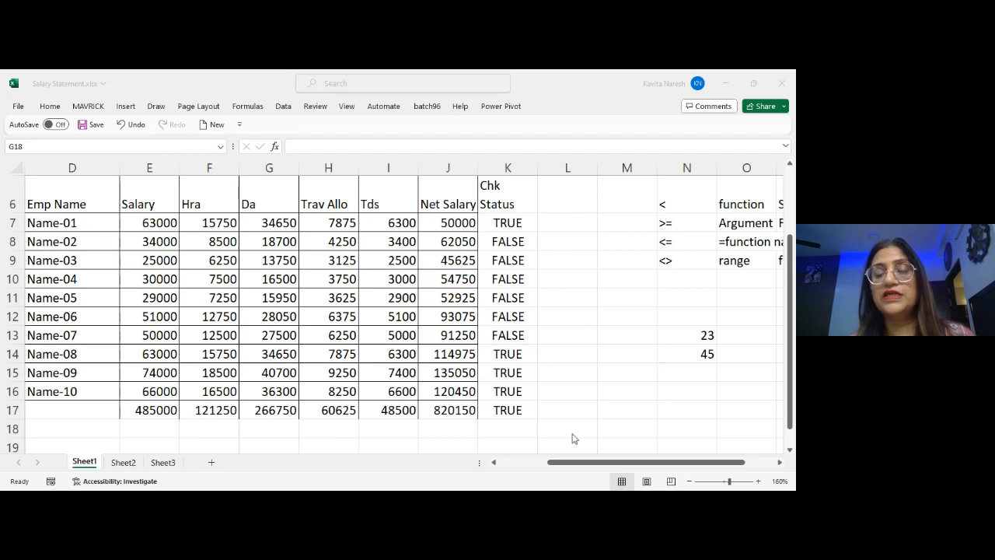
left_click(201, 225)
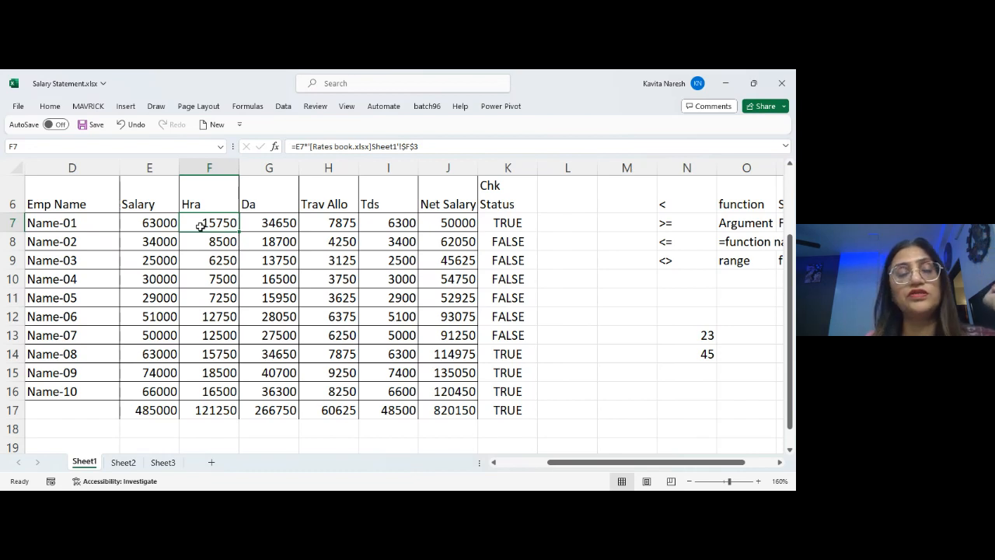
key("Left")
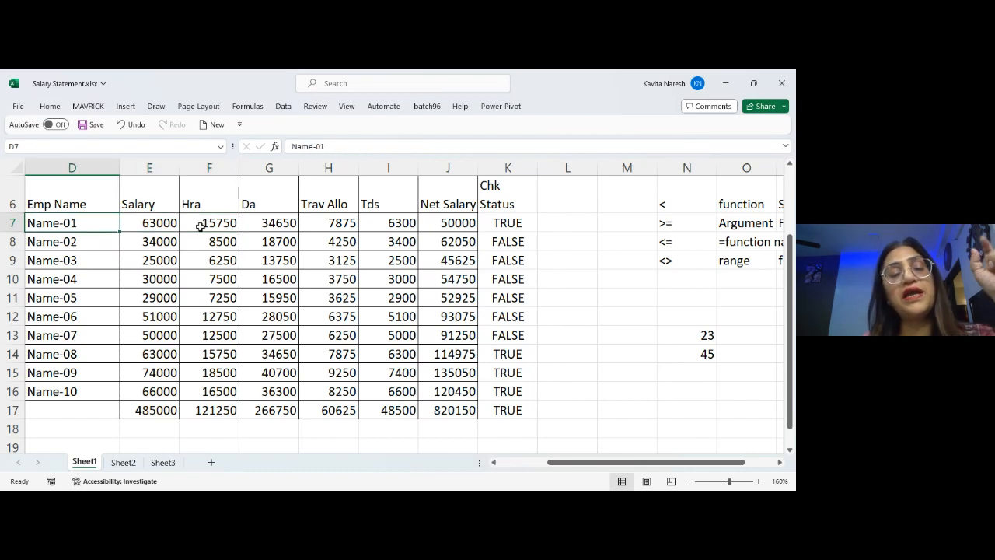
key("Right")
key("Right")
key("Right")
key("Right")
key("Right")
key("Left")
key("Left")
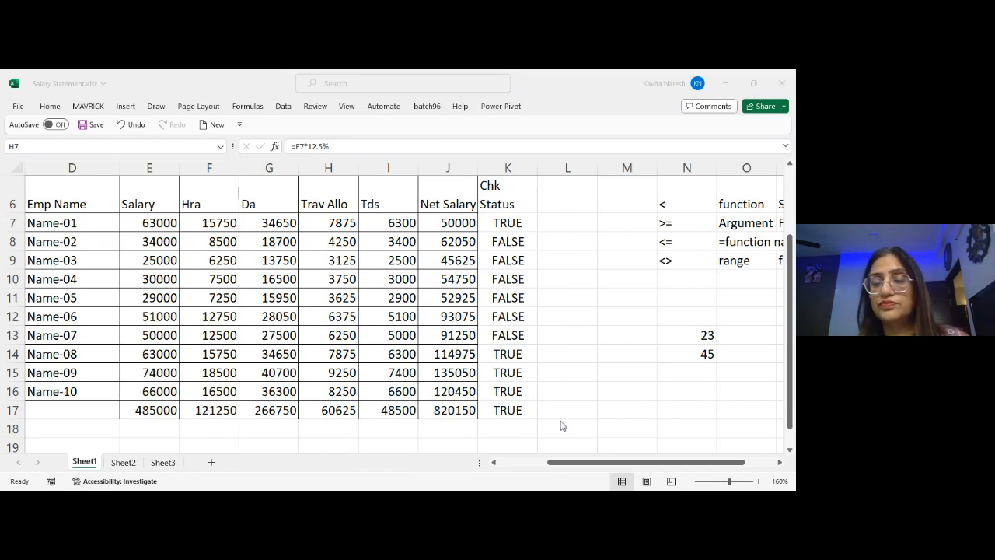
Copy the column headings from Salary to Net Salary (E6:J6) on Sheet1.
left_click(165, 462)
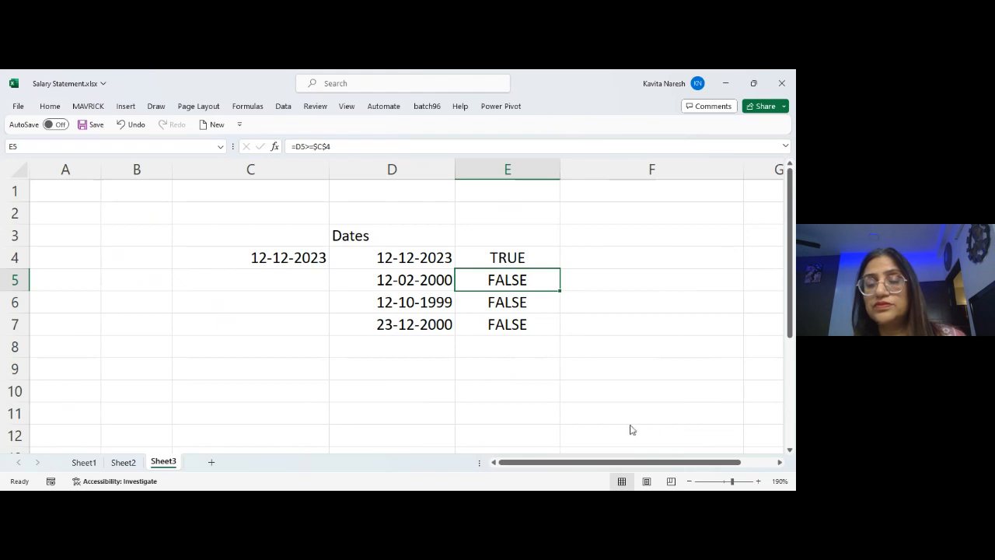
left_click(133, 468)
left_click(85, 463)
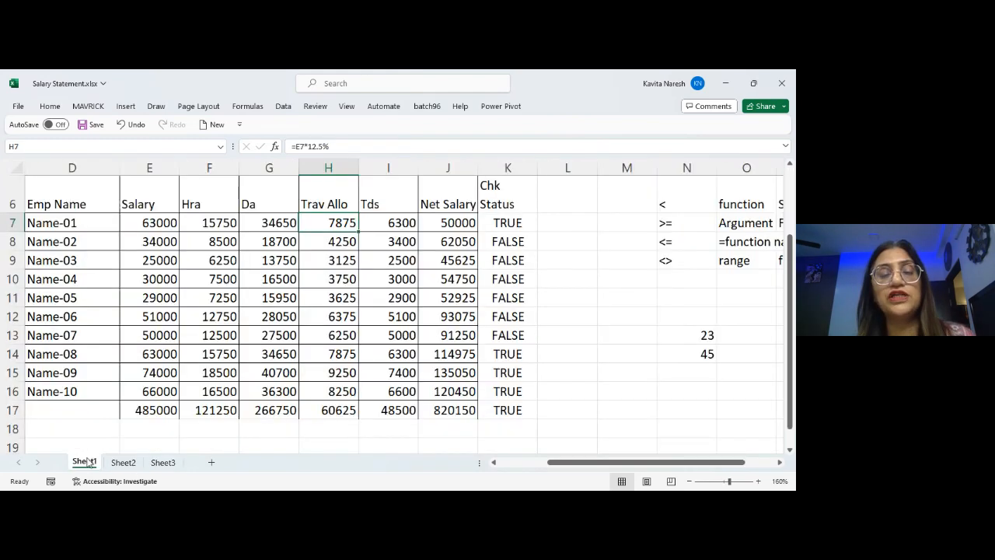
left_click(140, 206)
left_click_drag(140, 207, 445, 190)
key("ctrl+c")
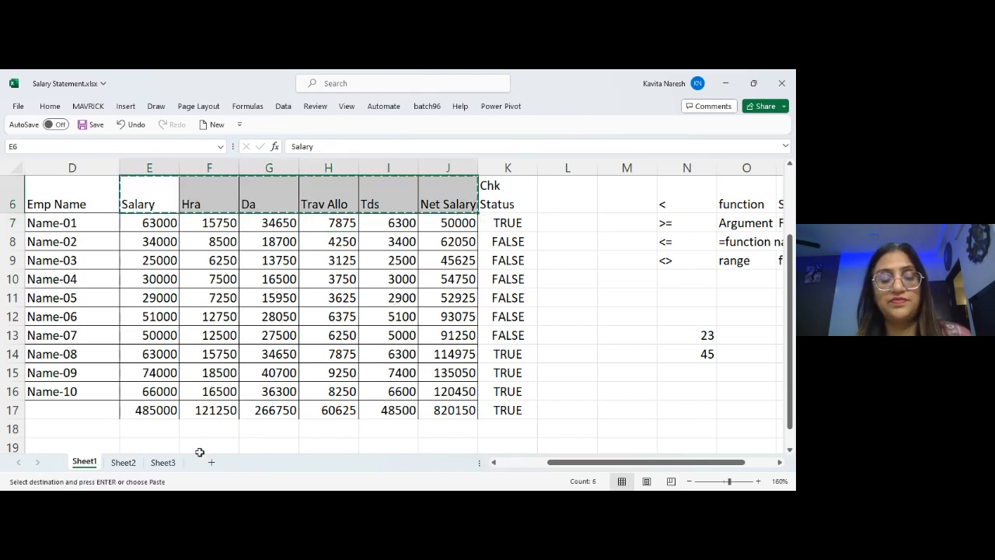
Paste the copied headings transposed into a vertical list starting at C10 on Sheet3 and go through the pasted entries.
left_click(164, 463)
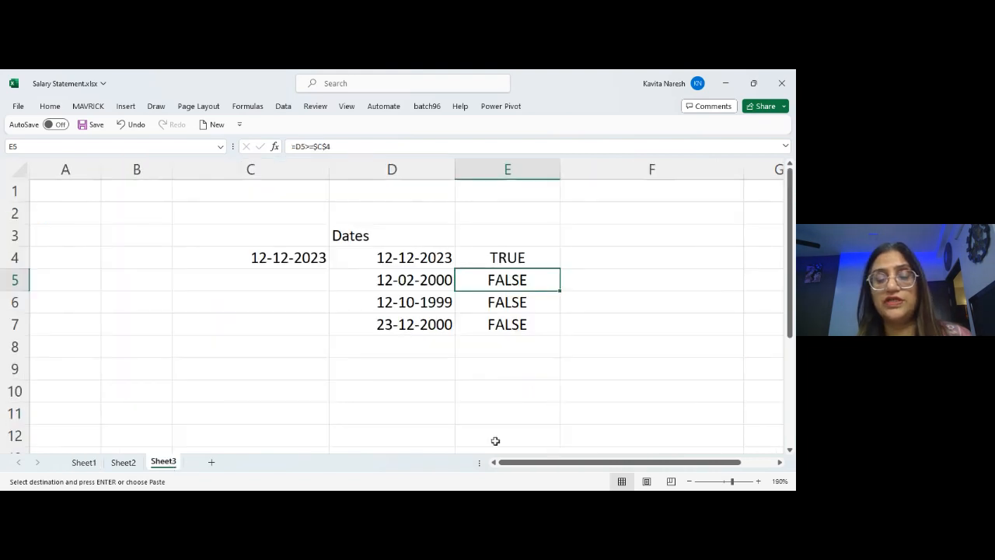
left_click(237, 394)
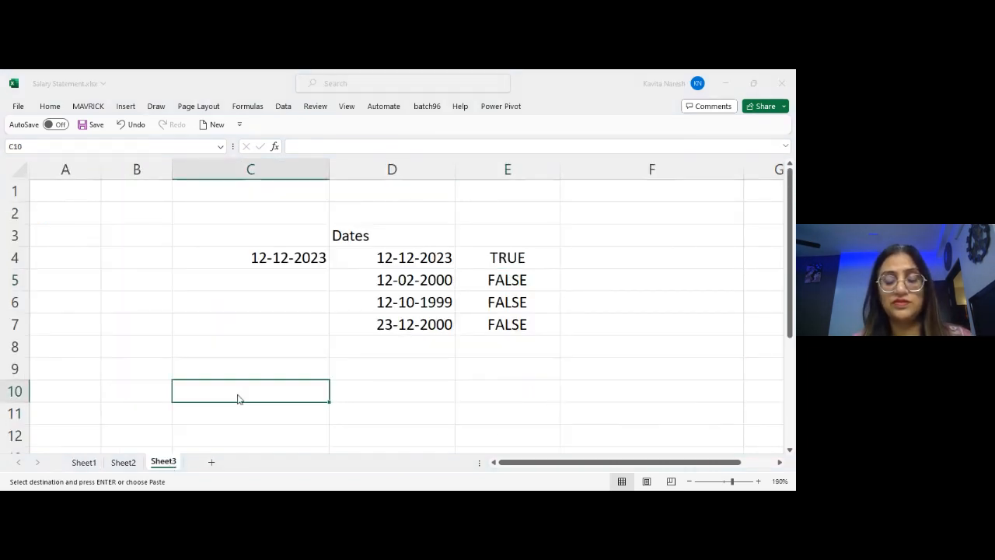
left_click(237, 394)
key("Down")
key("Down")
key("Down")
key("Down")
key("Down")
key("Down")
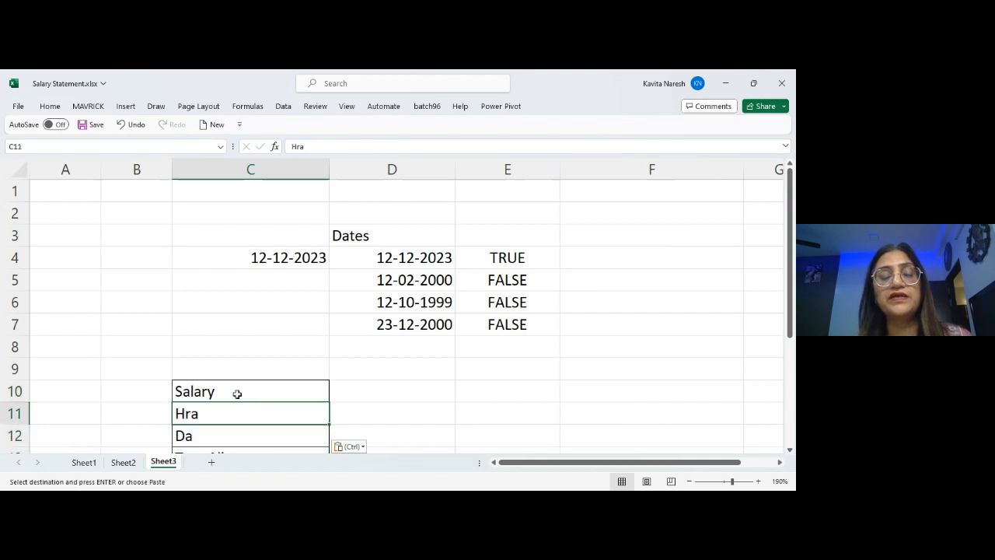
key("Up")
key("Up")
key("Up")
key("Up")
key("Up")
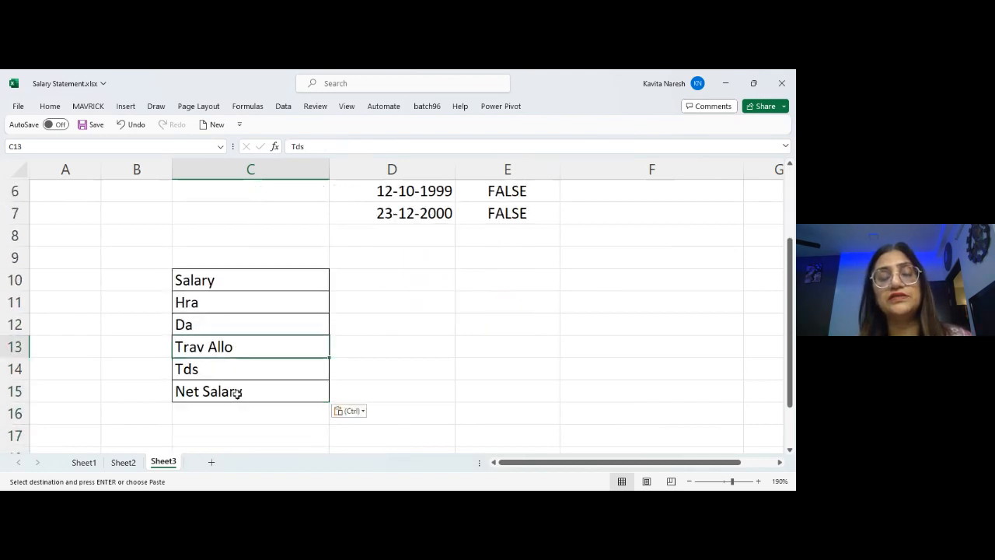
key("Up")
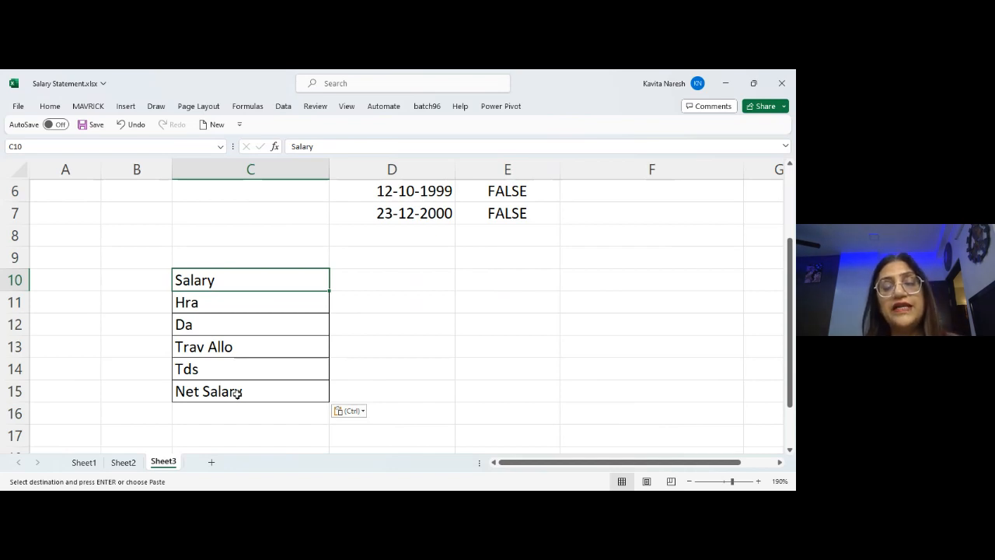
left_click(368, 281)
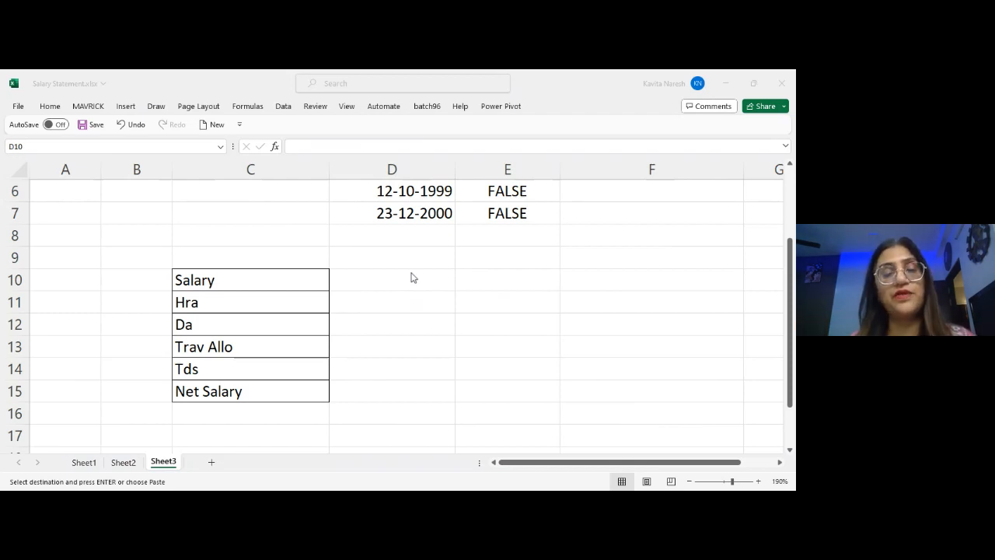
left_click(412, 273)
key("ctrl+v")
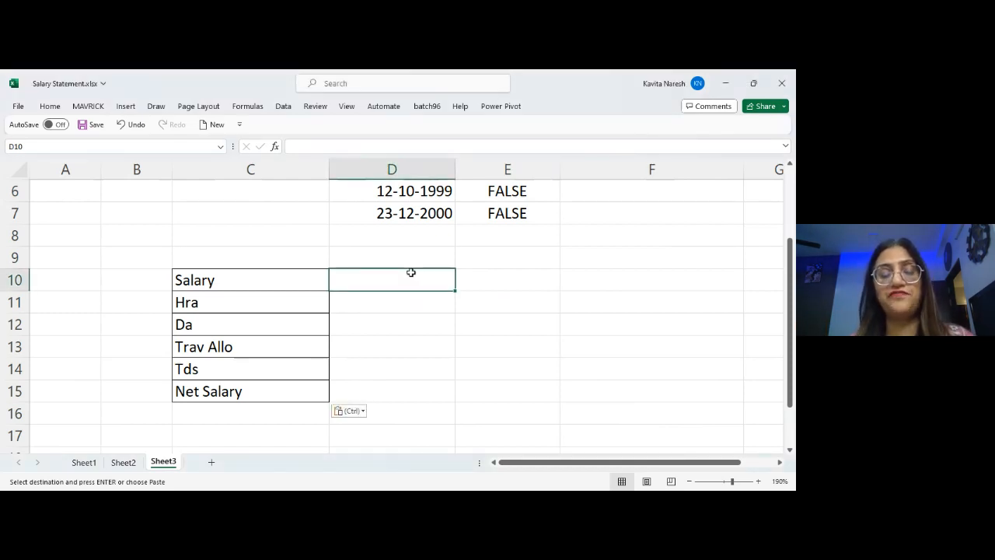
Copy the salary table on Sheet1 from the Emp Name heading through the Net Salary column, D6:J16, without the totals row.
left_click(129, 464)
left_click(84, 463)
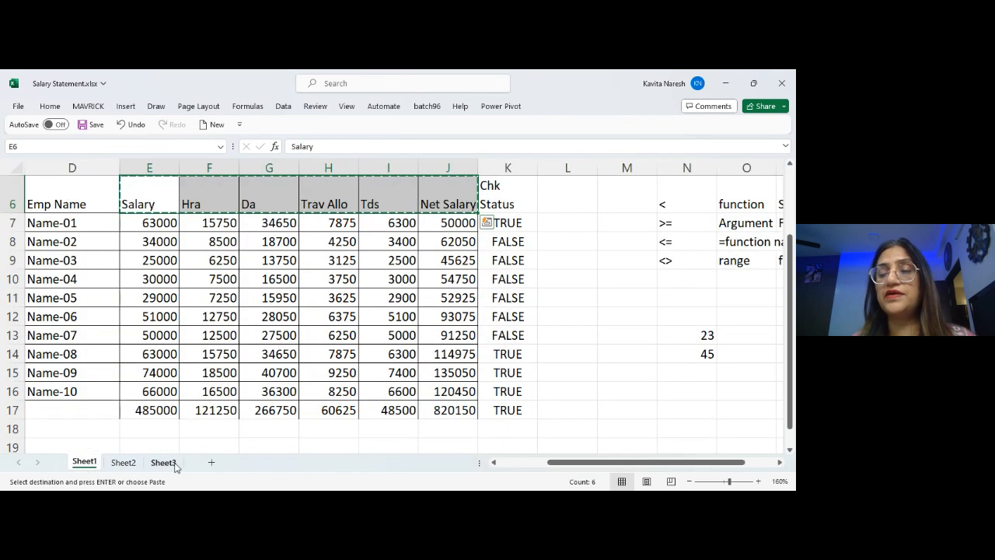
left_click(533, 278)
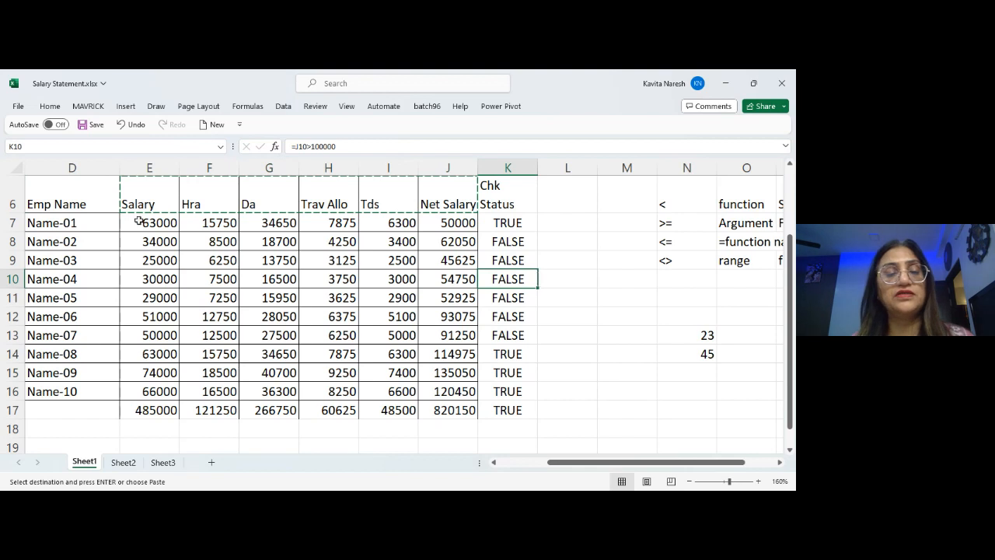
left_click(91, 199)
key("ctrl+shift+Down")
key("shift+Right")
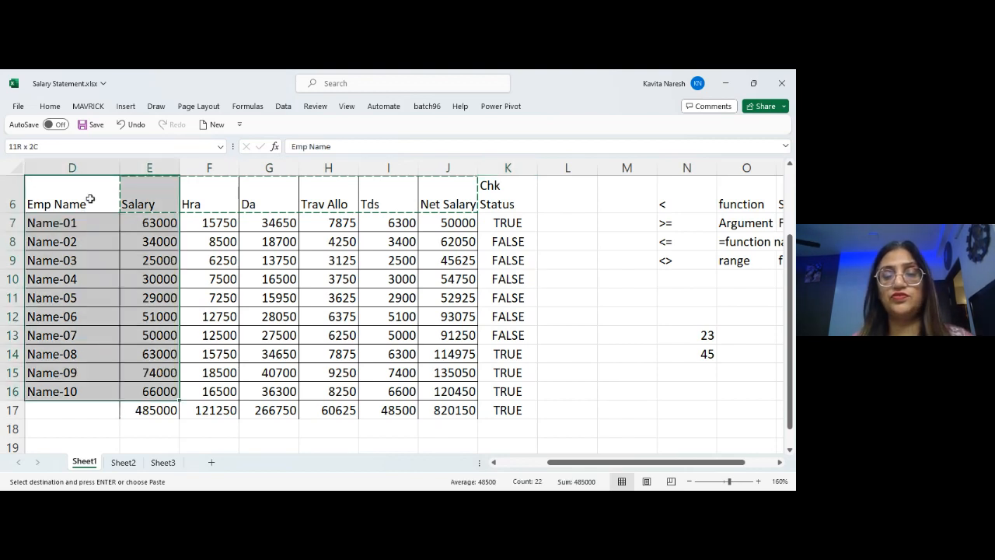
key("shift+Right")
key("shift+Right")
key("shift+Right")
key("shift+Right")
key("shift+Right")
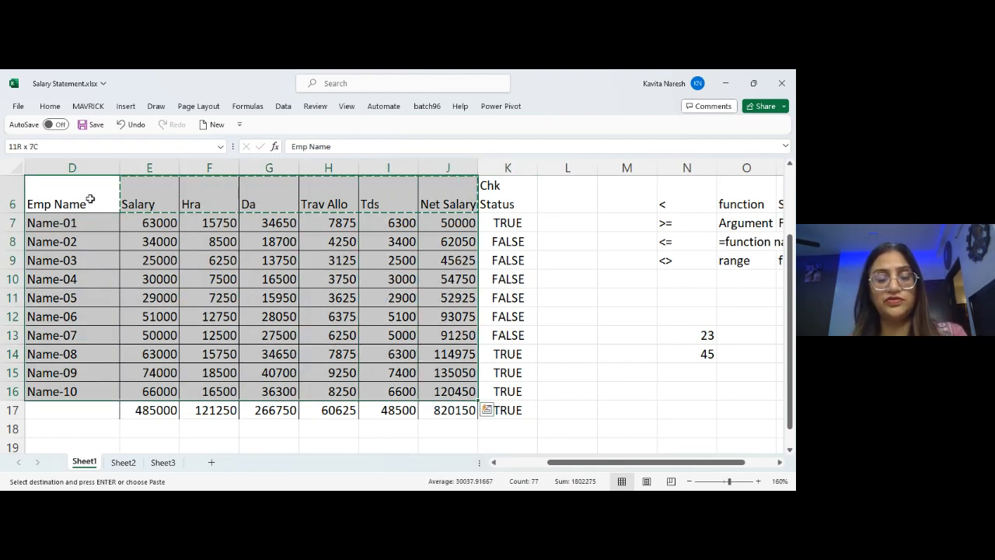
key("ctrl+c")
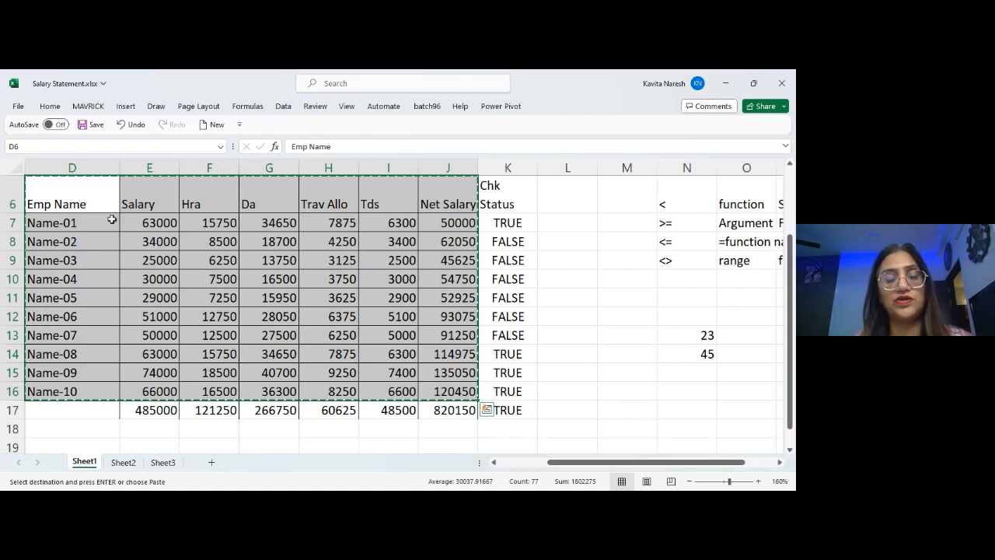
Add a new worksheet after Sheet3 and paste the copied salary table transposed, starting at C3.
left_click(163, 462)
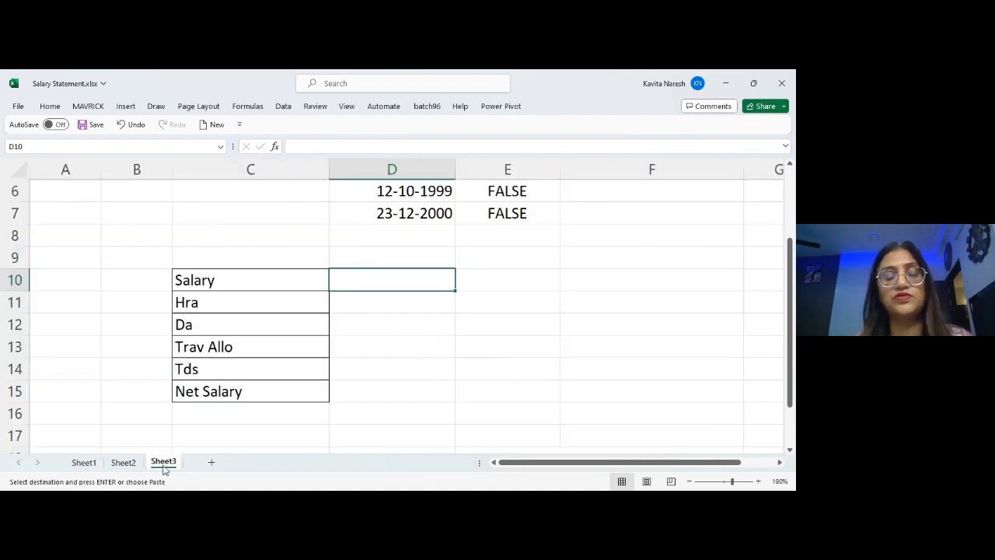
left_click(210, 462)
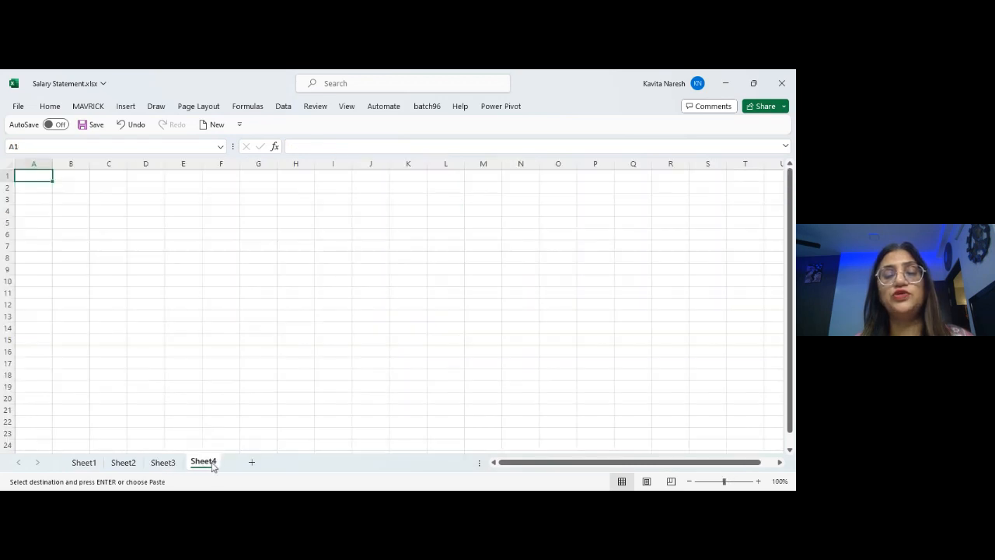
left_click(736, 481)
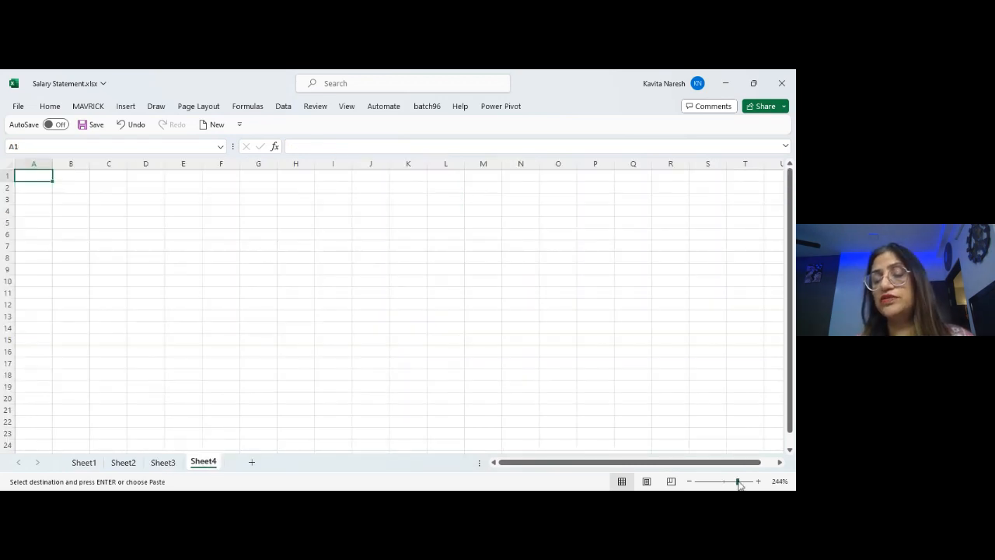
left_click(259, 259)
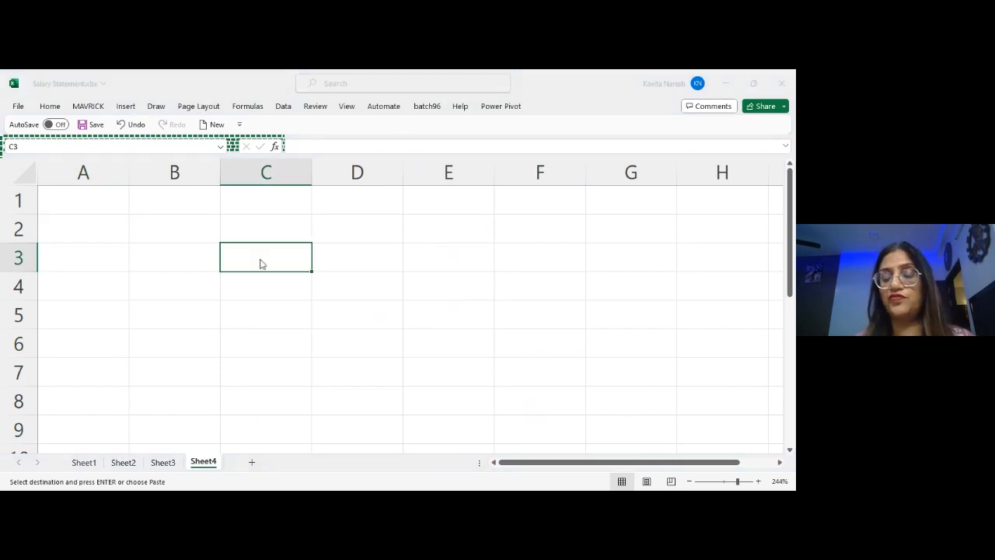
key("ctrl+v")
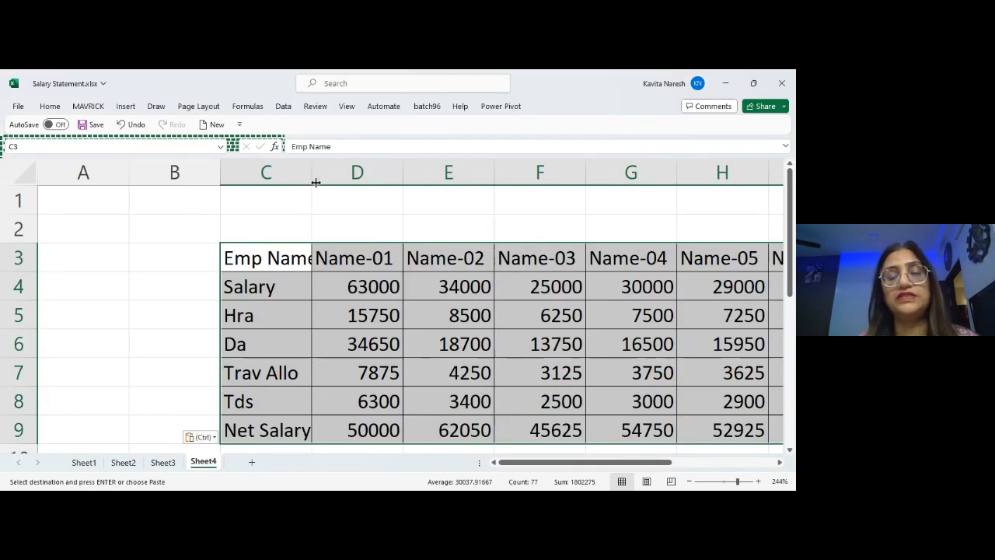
left_click_drag(314, 169, 315, 169)
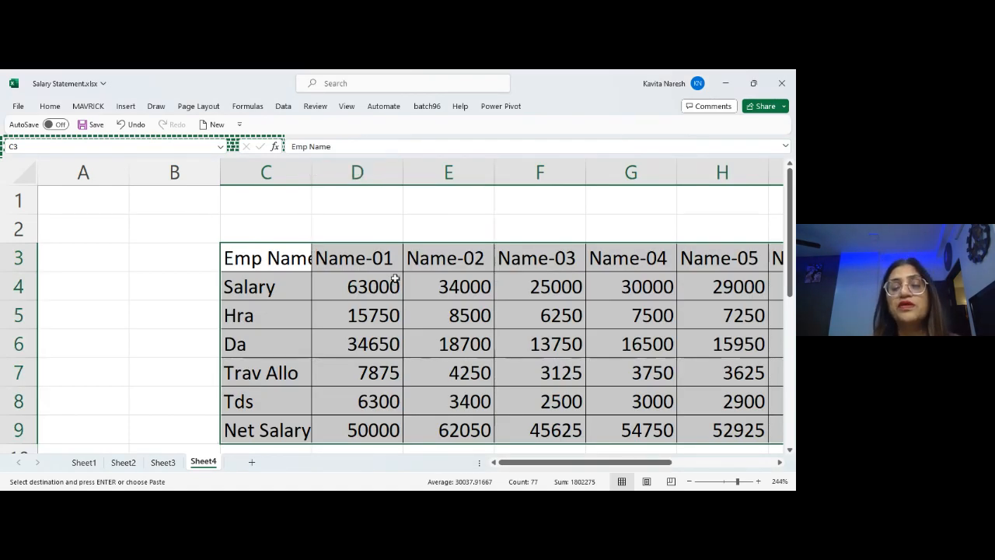
Go through Name-01's figures in the transposed table on Sheet4 and compare its layout with the original table on Sheet1.
left_click(381, 288)
key("Down")
key("Down")
key("Down")
key("Down")
key("Down")
key("Down")
key("Down")
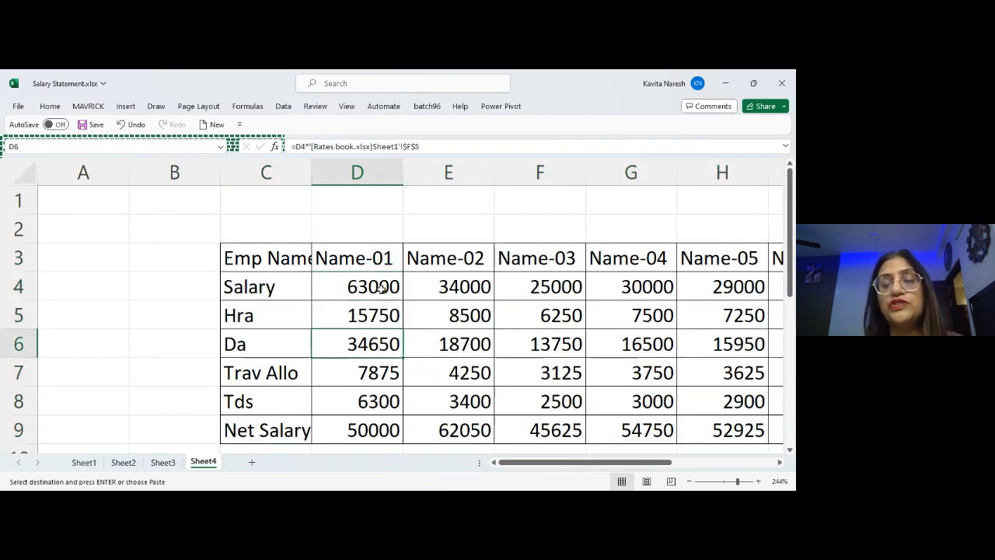
key("Up")
key("Up")
key("Up")
key("Up")
key("Up")
key("Up")
key("Up")
key("Up")
key("Up")
key("Up")
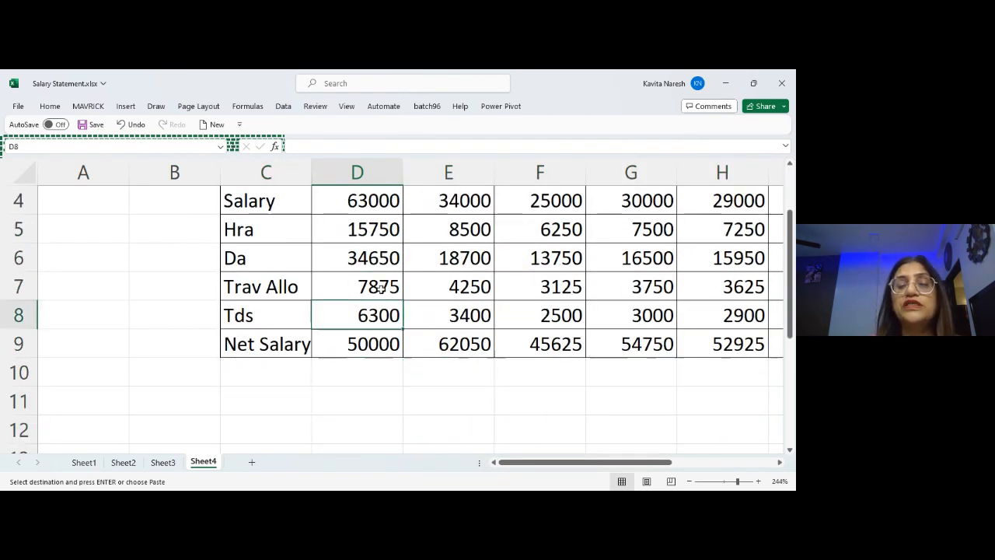
key("Down")
key("Down")
key("Down")
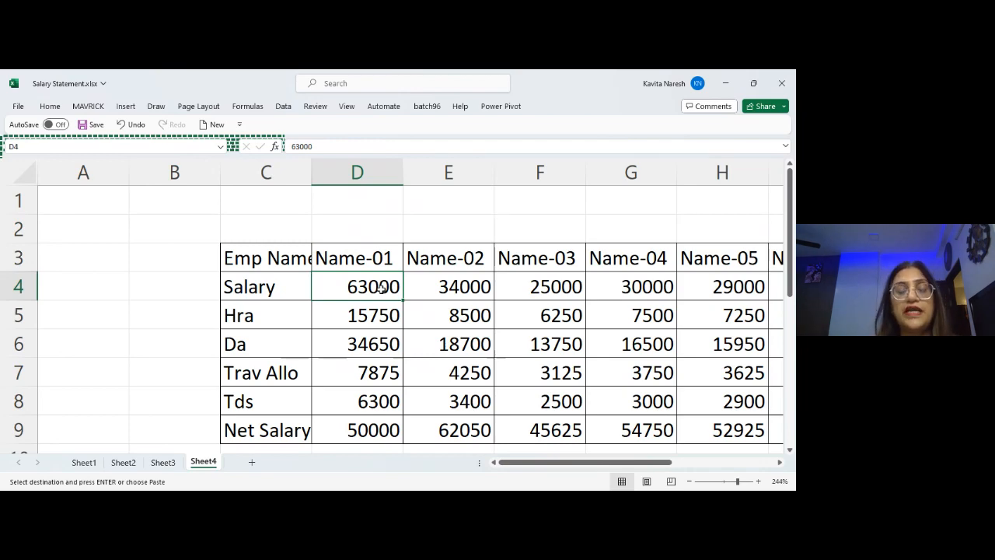
left_click(83, 463)
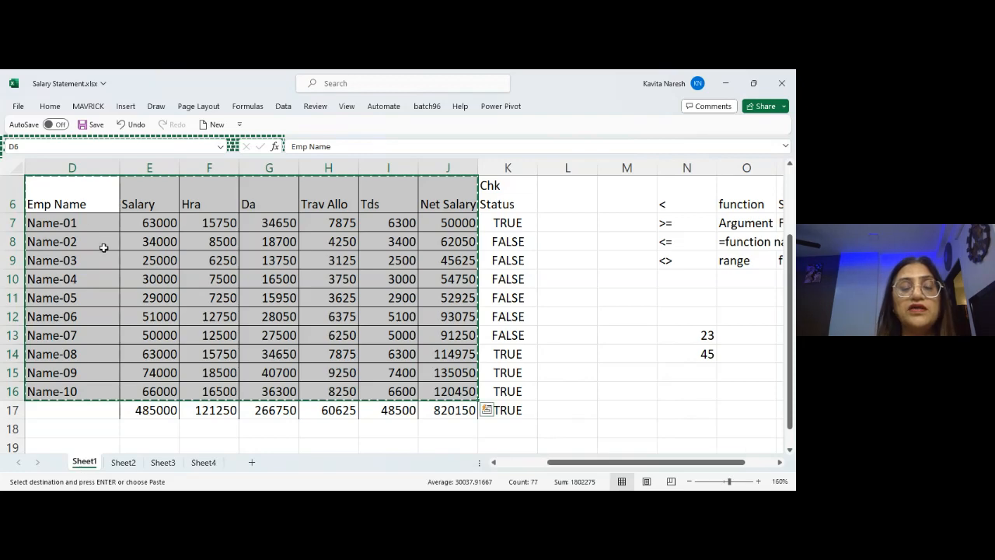
left_click(124, 462)
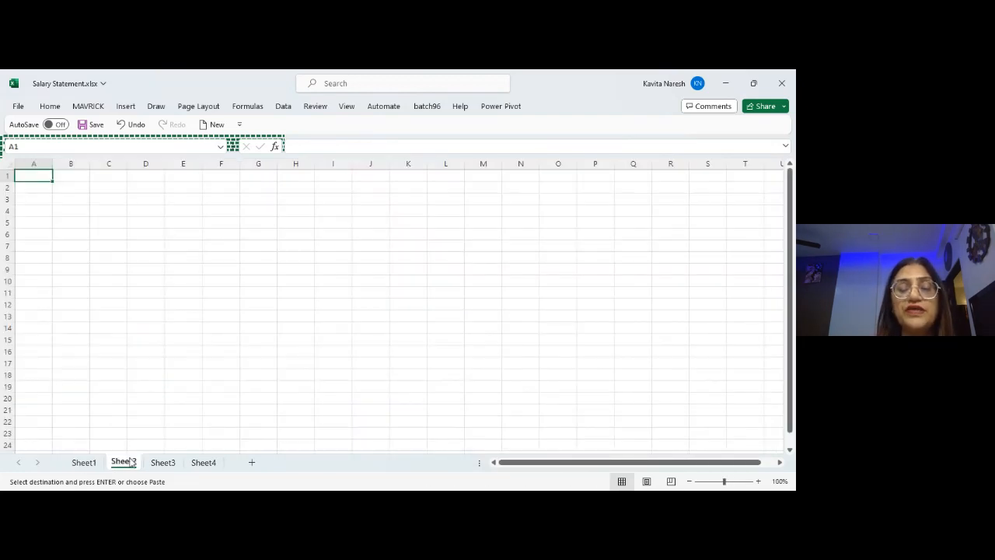
left_click(200, 463)
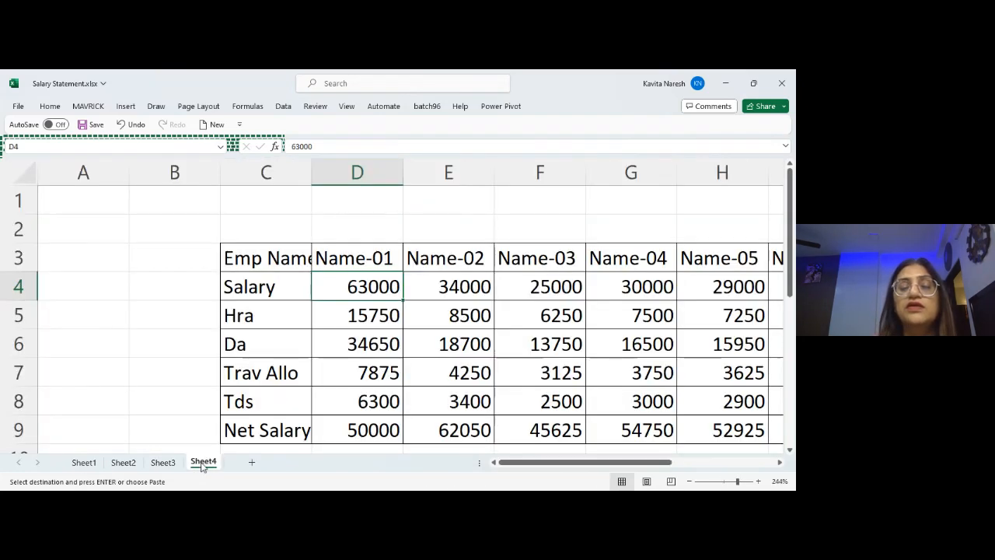
Enter the heading "summery" in C11, below the transposed table on Sheet4.
left_click(265, 347)
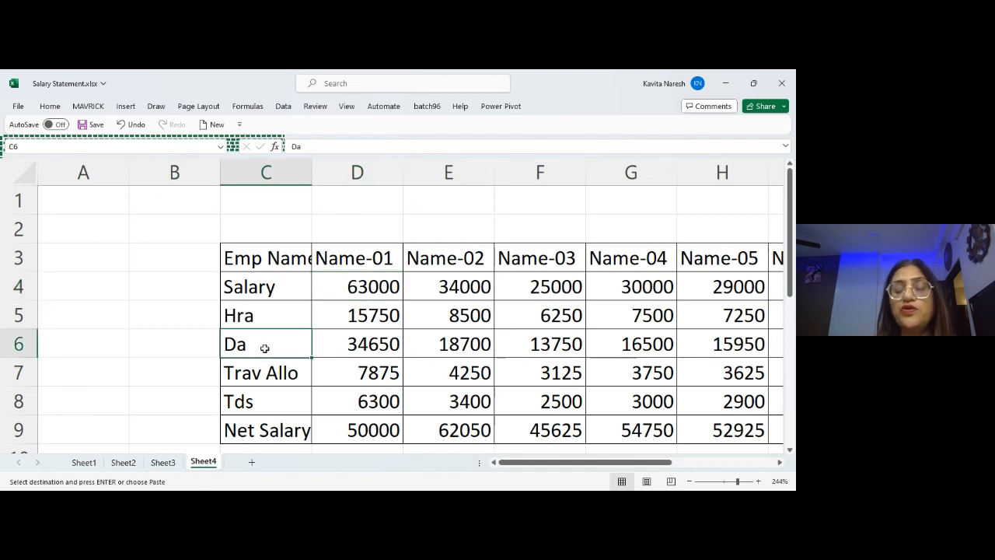
key("Down")
key("Down")
key("Down")
key("Down")
key("Down")
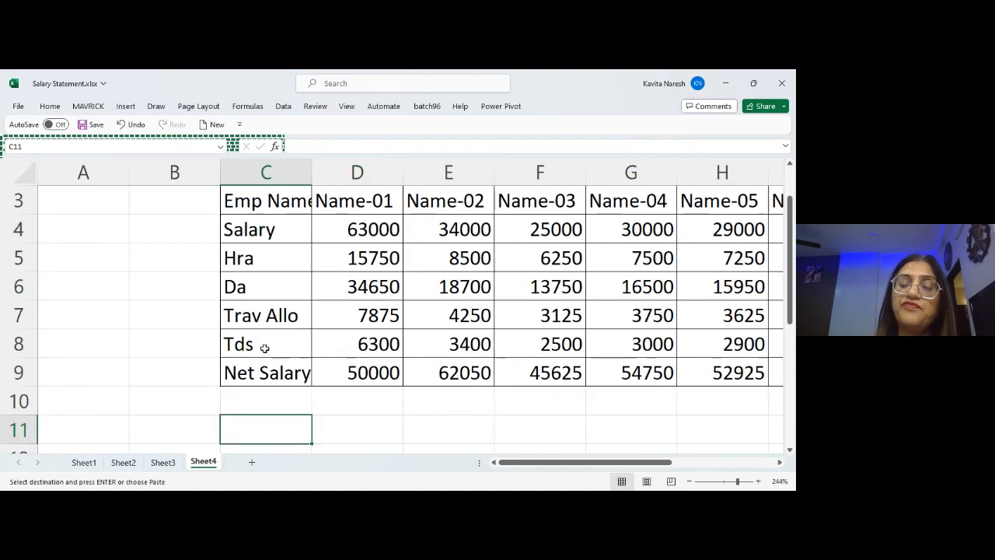
scroll(264, 348, "down", 1)
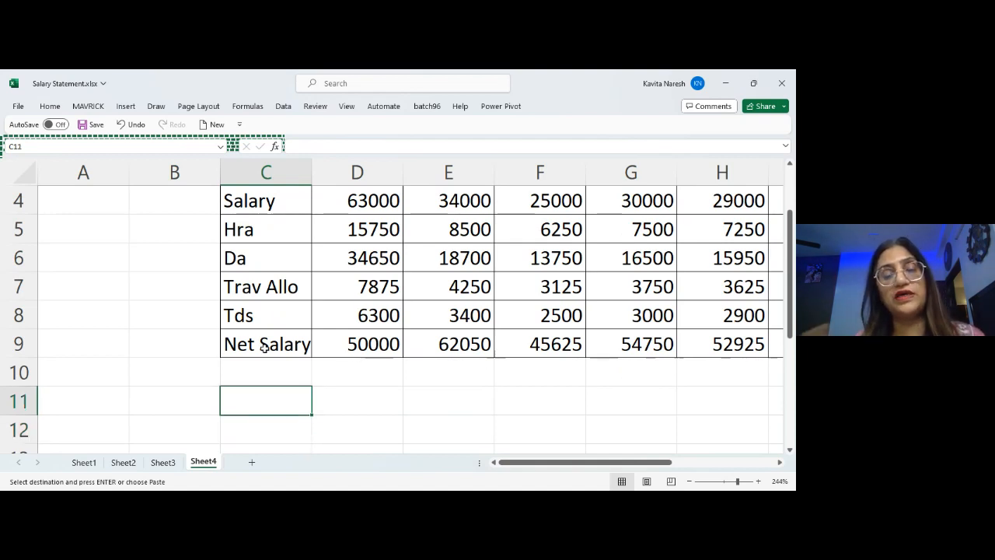
type("summery")
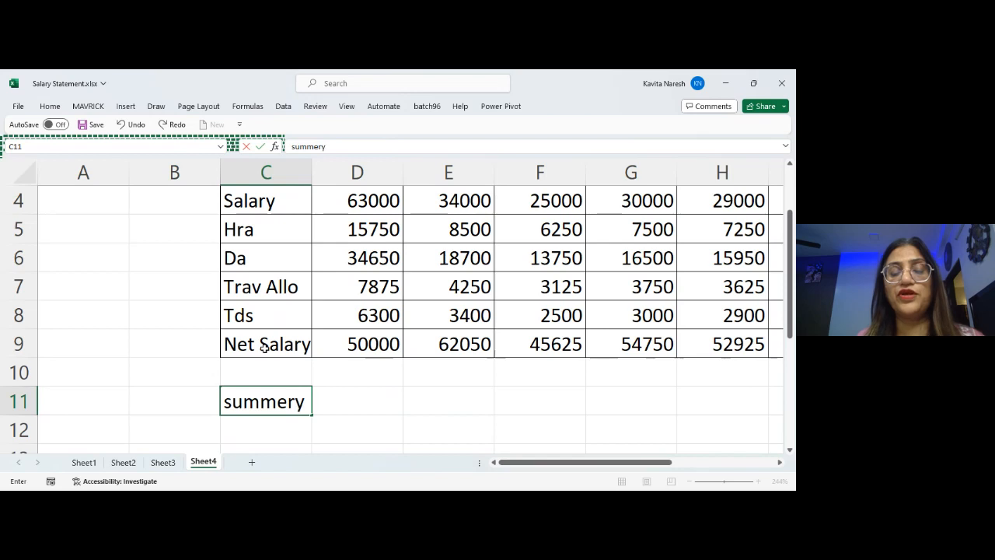
key("Return")
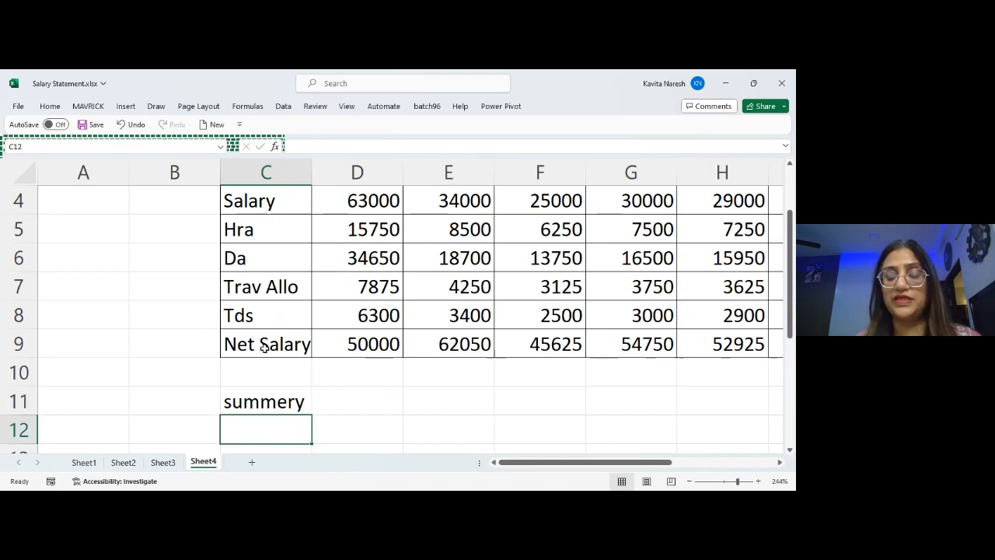
Total the Salary row in C12 with a SUM formula over D4:M4.
type("=sum")
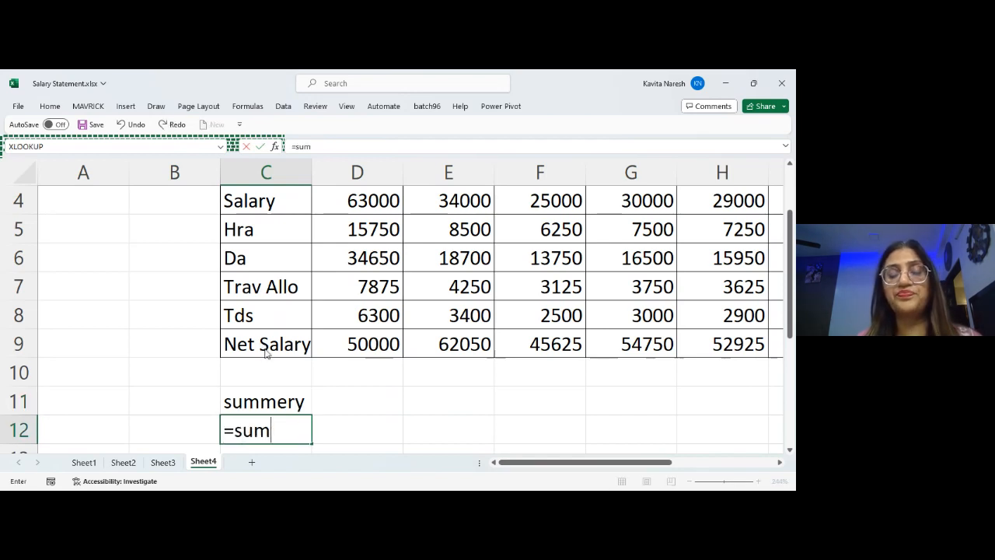
type("(")
key("Up")
key("Up")
key("Up")
key("Up")
key("Up")
key("Up")
key("Up")
key("Up")
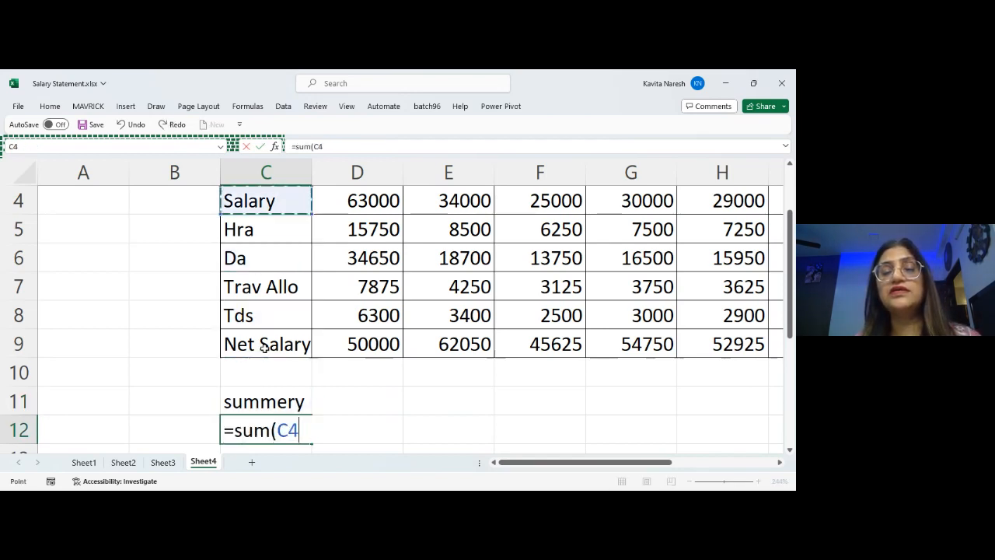
key("Up")
key("Right")
key("Down")
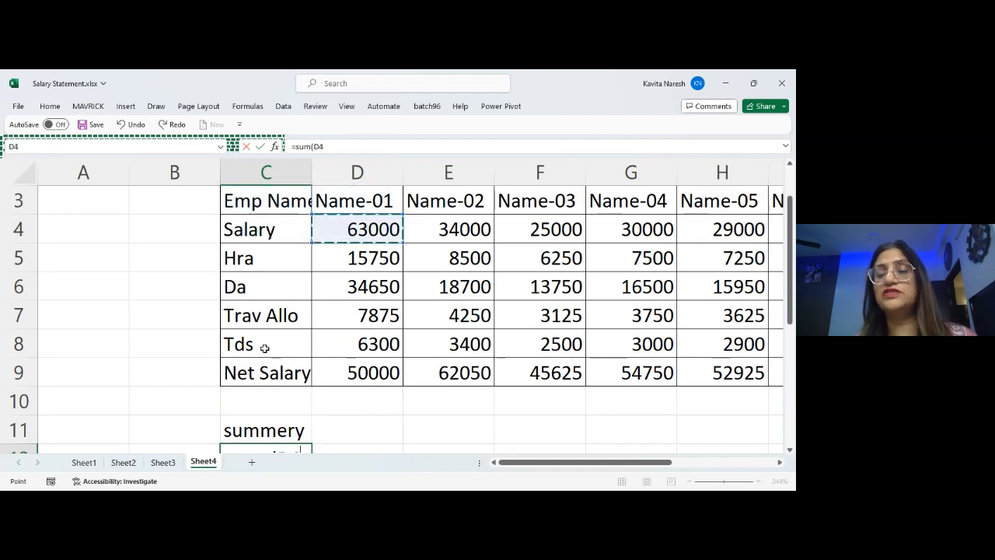
key("ctrl+shift+Right")
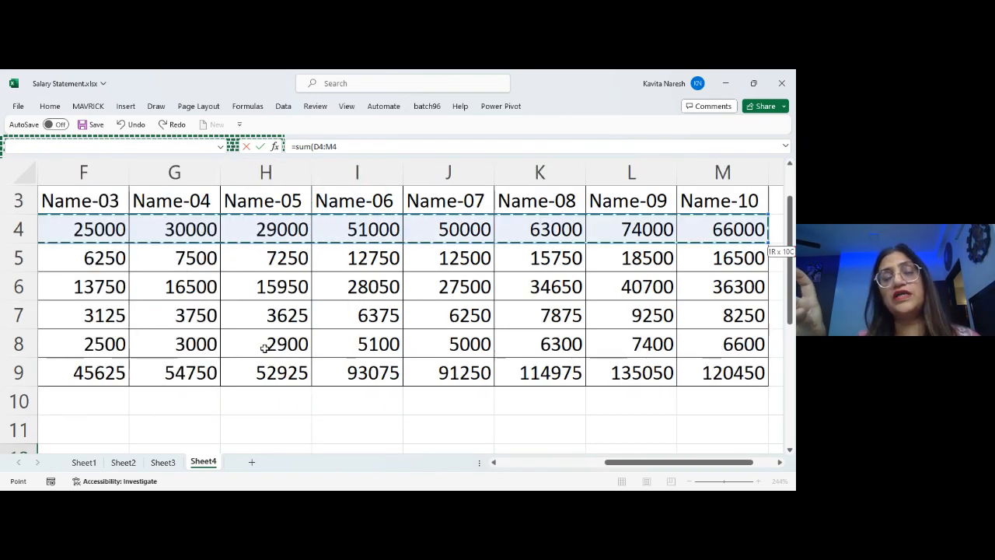
key("Return")
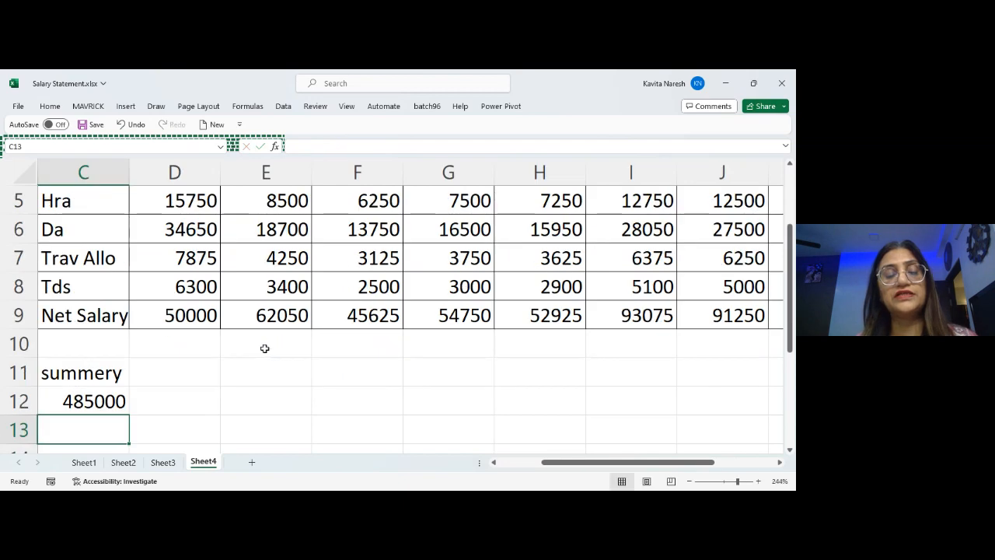
Label the summary rows "Total" in B12 and "Hra Total" in B13.
key("Left")
key("Left")
key("Right")
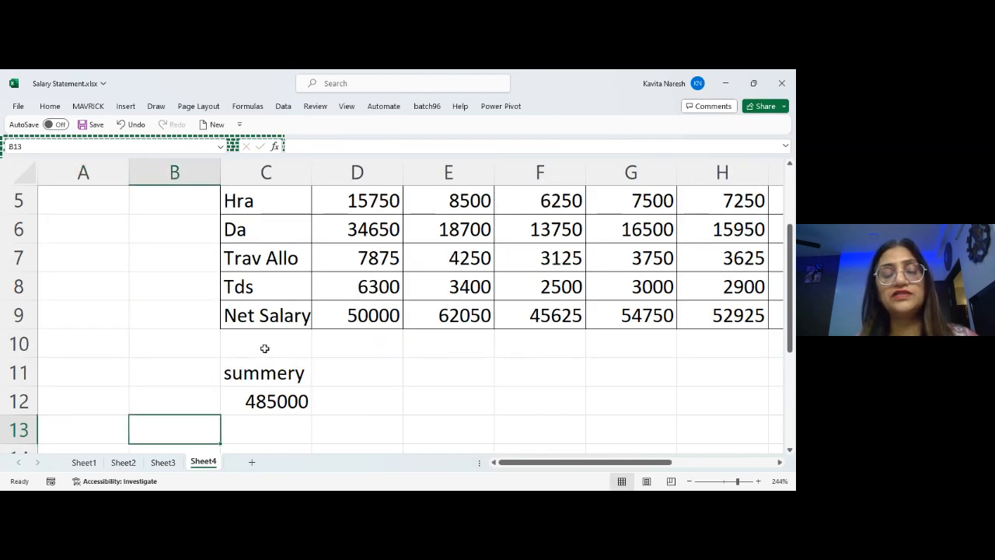
key("Up")
type("Total")
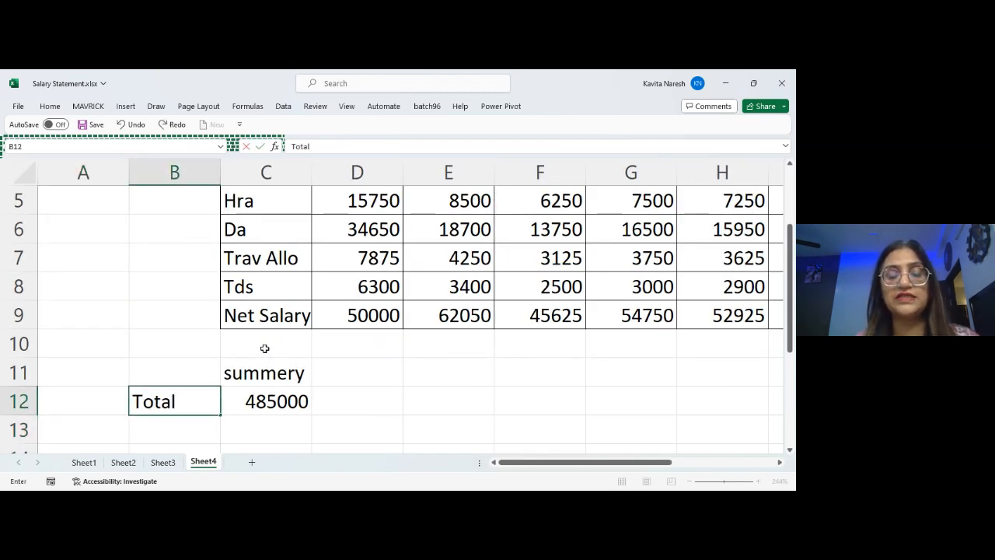
key("Return")
type("Hra")
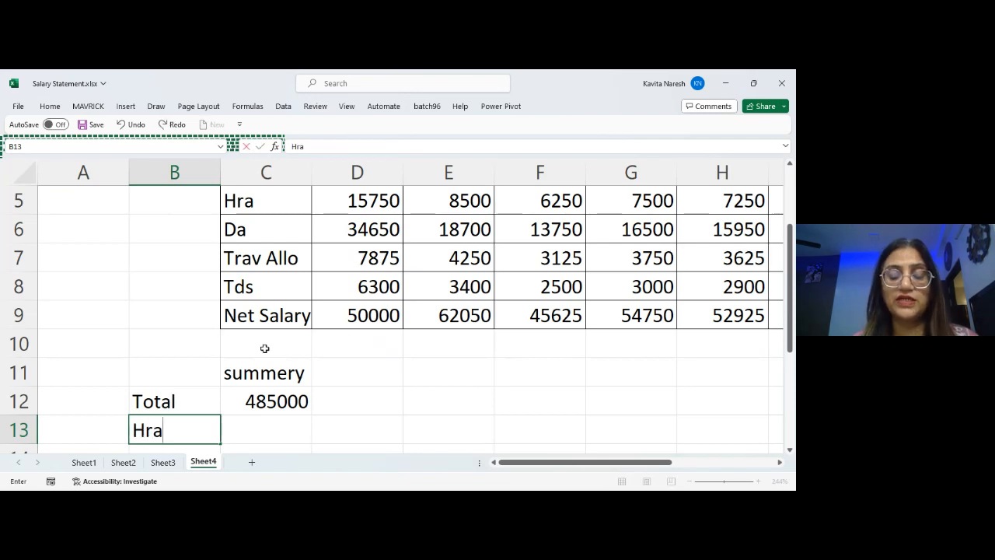
type(" Total")
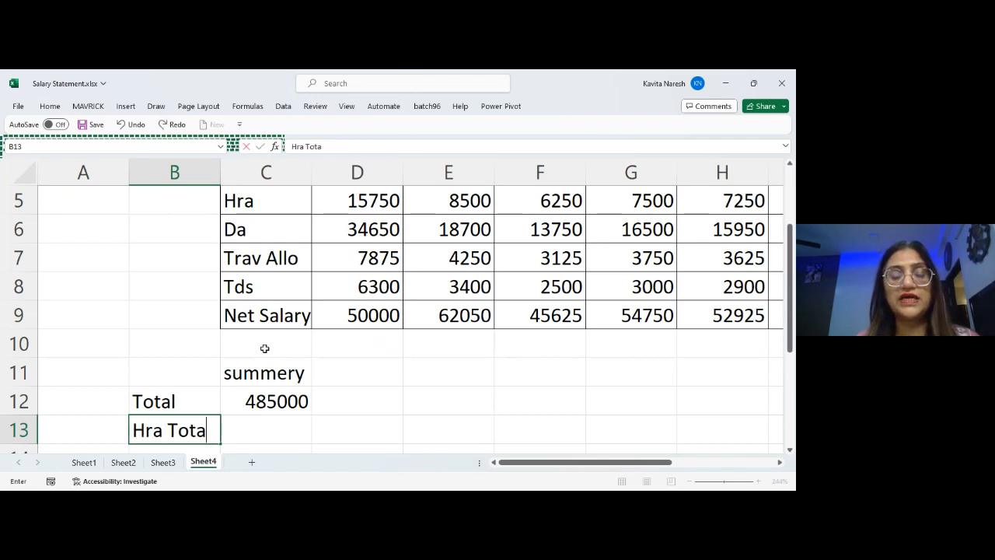
key("Return")
Total the Hra row in C13 with a SUM formula over D5:M5.
key("Up")
key("Right")
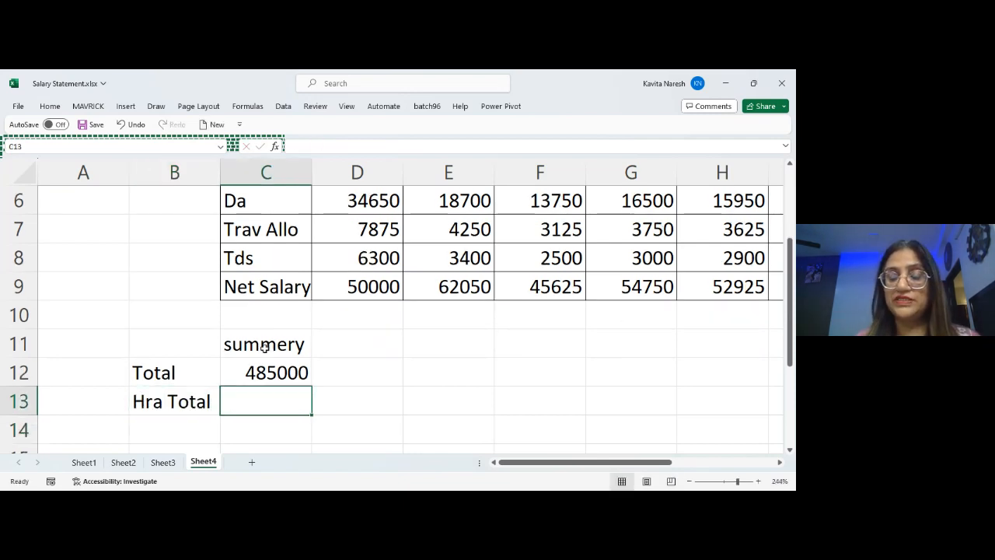
type("=sum(")
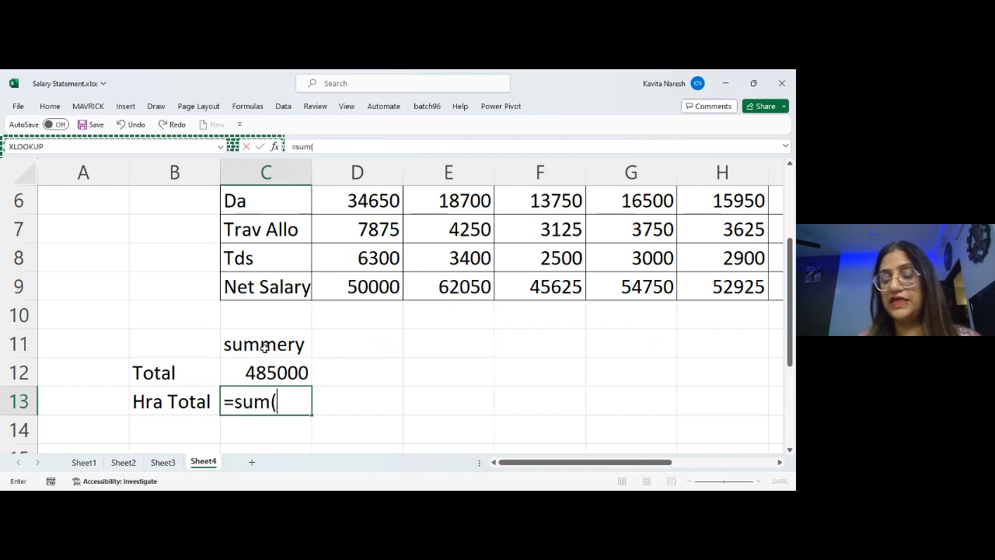
key("Up")
key("Up")
key("Up")
key("Up")
key("Up")
key("Up")
key("Up")
key("Up")
key("Up")
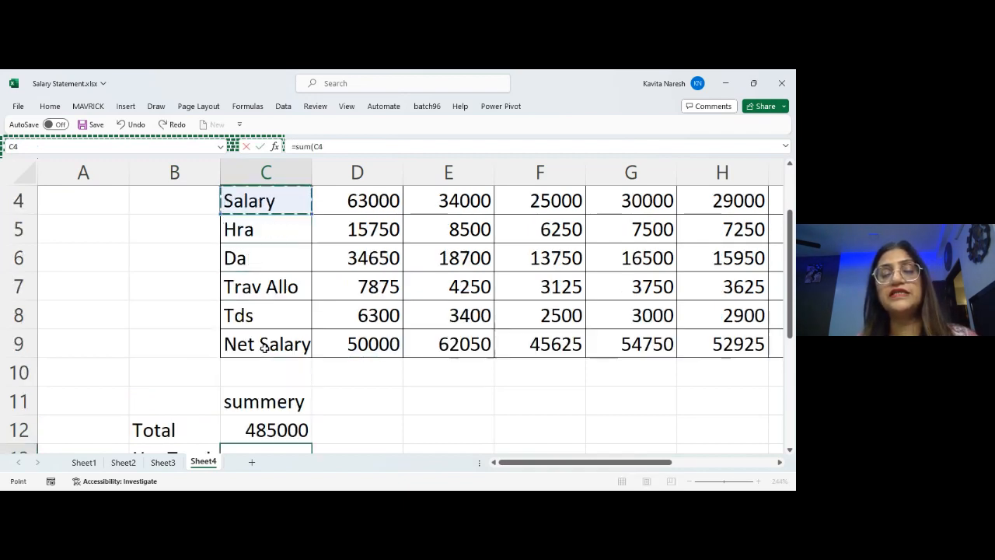
key("Down")
key("Right")
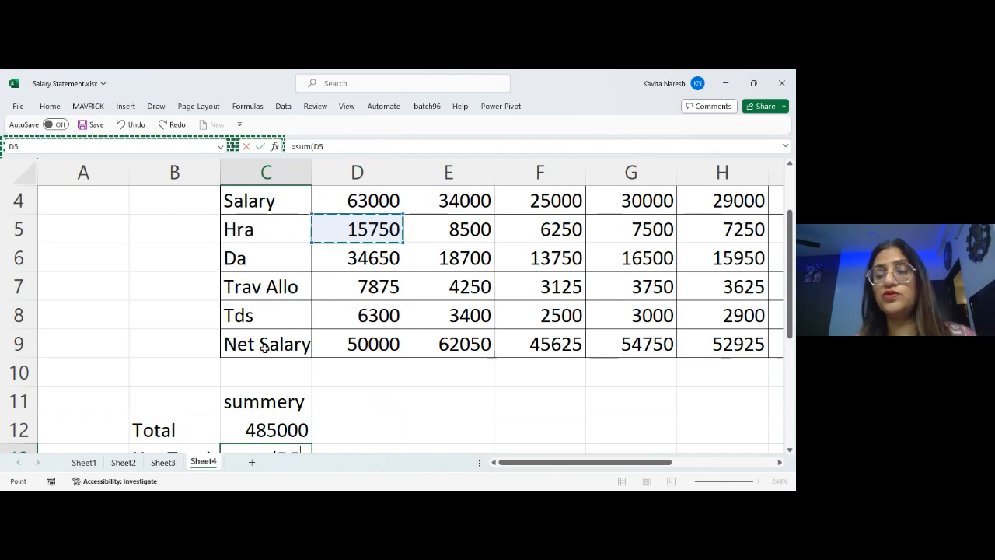
key("ctrl+shift+Right")
key("Return")
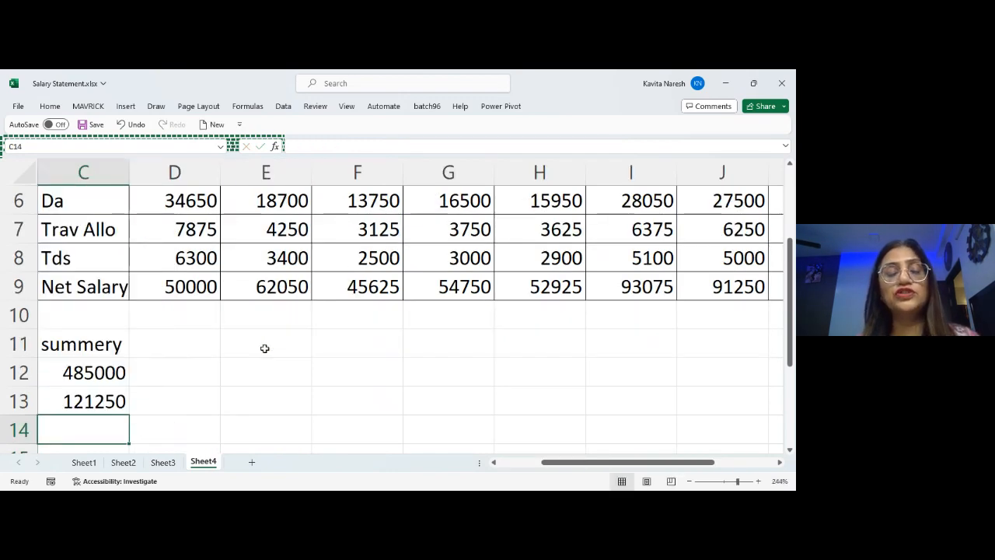
Enter the label "Average" in B14, under Hra Total.
key("Up")
key("Left")
key("Left")
key("Down")
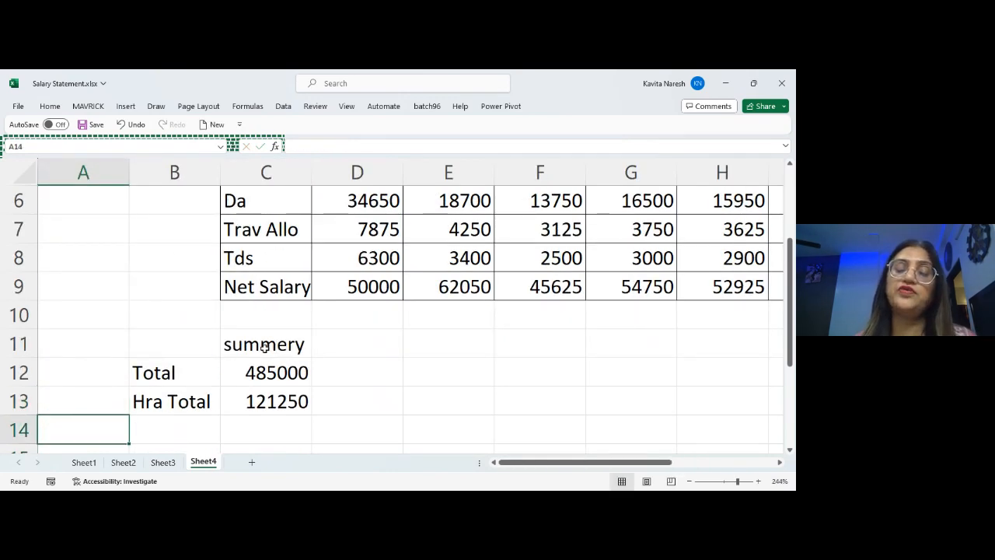
key("Right")
key("Right")
key("Right")
key("Up")
key("Down")
key("Left")
key("Left")
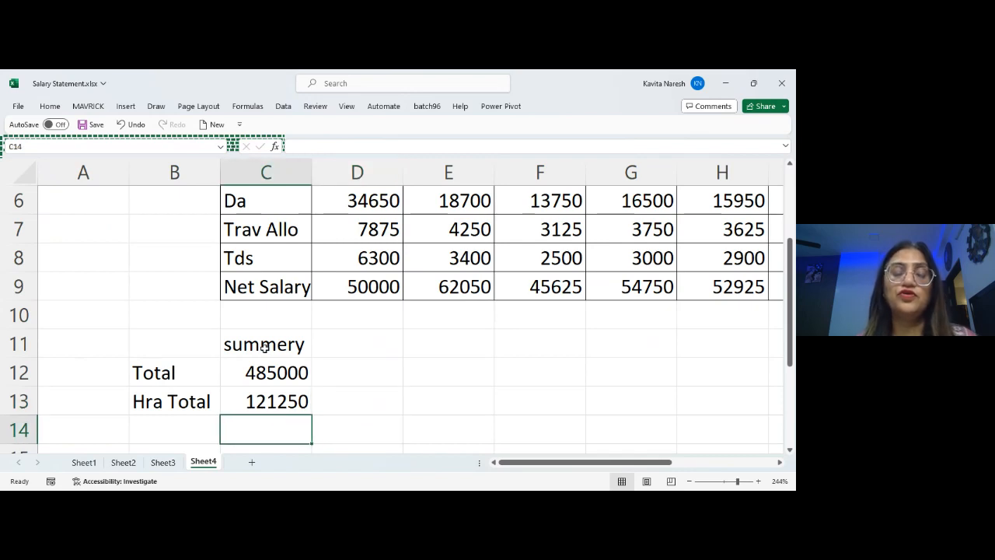
type("Average")
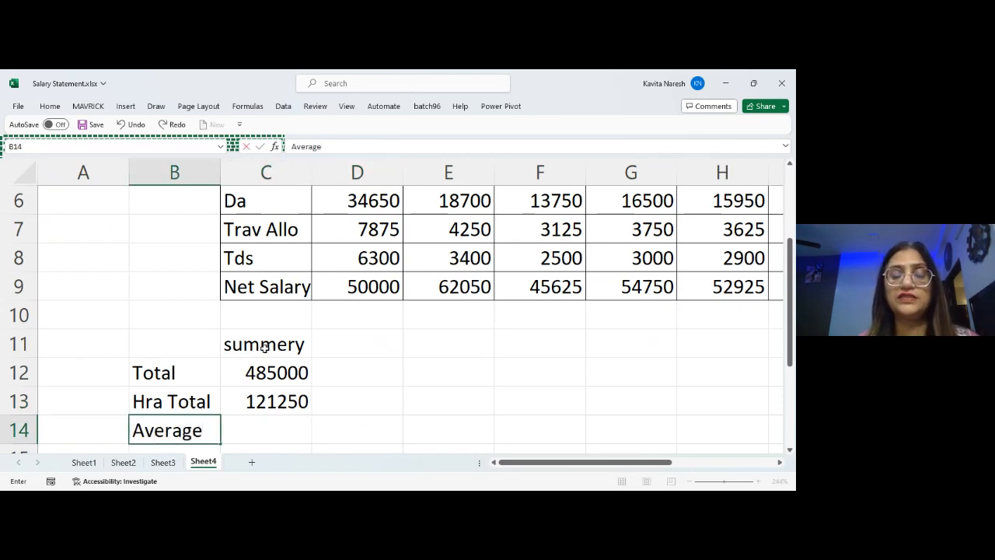
Calculate the average of the Salary row D4:M4 in C14 with AVERAGE, and review the summary formulas in C14 and C12.
key("Right")
type("=aver")
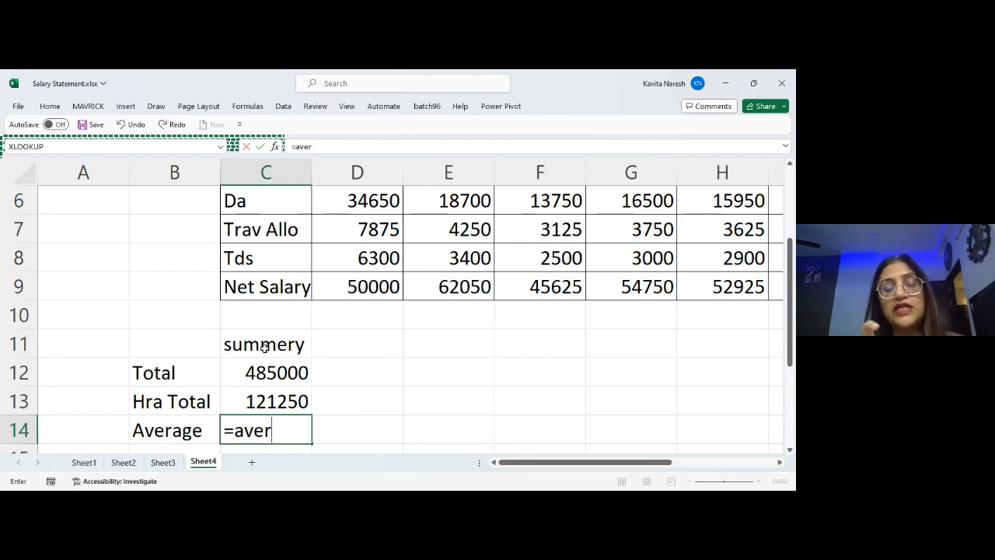
key("Tab")
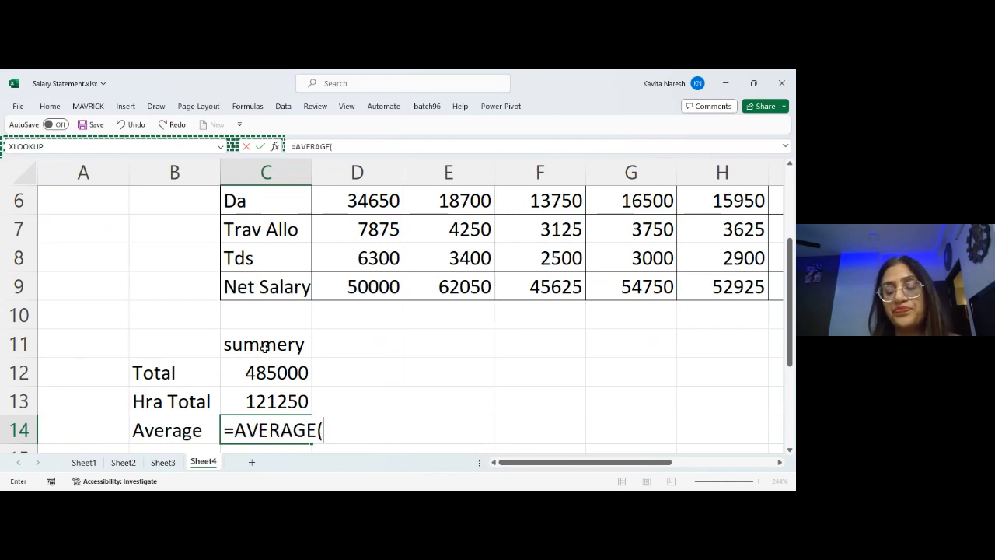
key("Up")
key("Up")
key("Up")
key("Up")
key("Up")
key("Up")
key("Up")
key("Up")
key("Up")
key("Up")
key("Up")
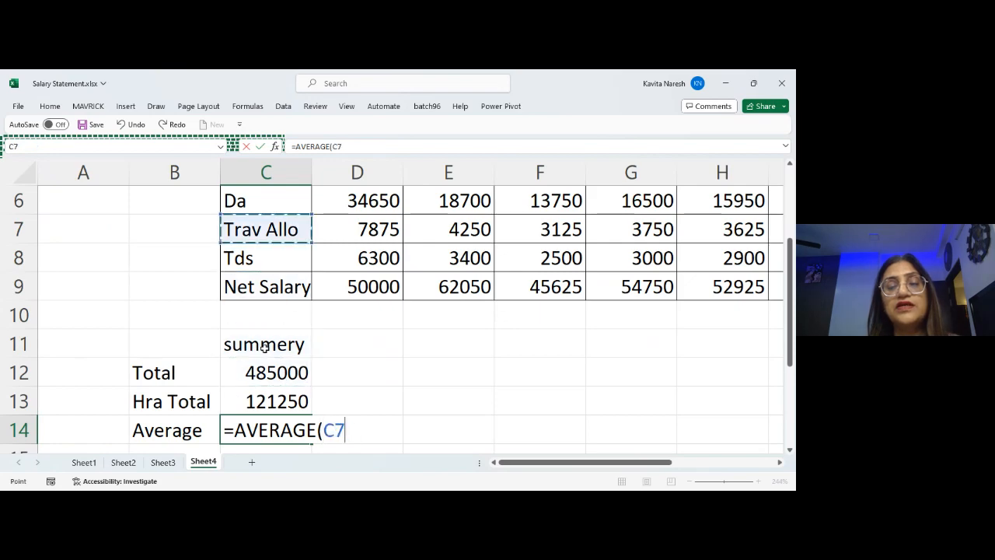
key("Down")
key("Right")
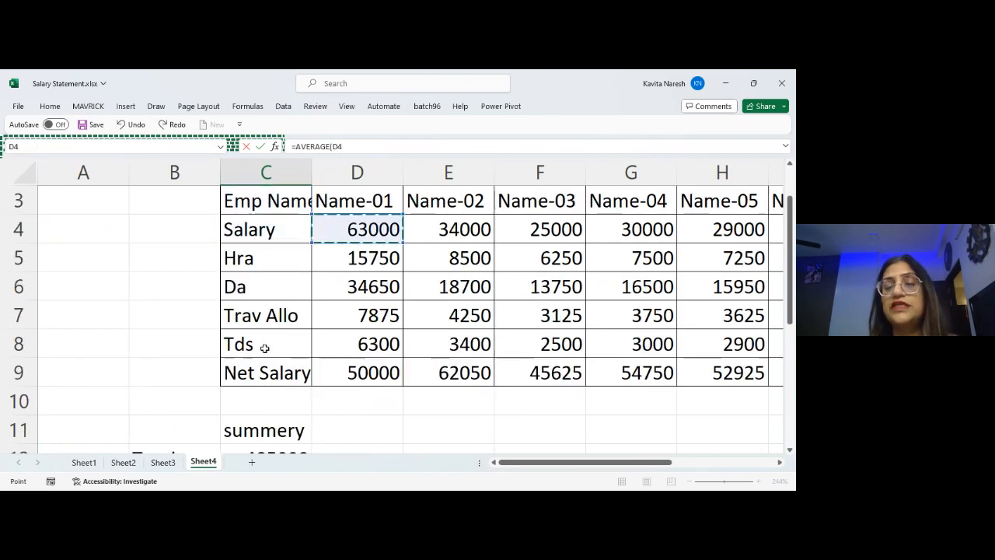
key("ctrl+shift+Right")
key("Return")
key("Home")
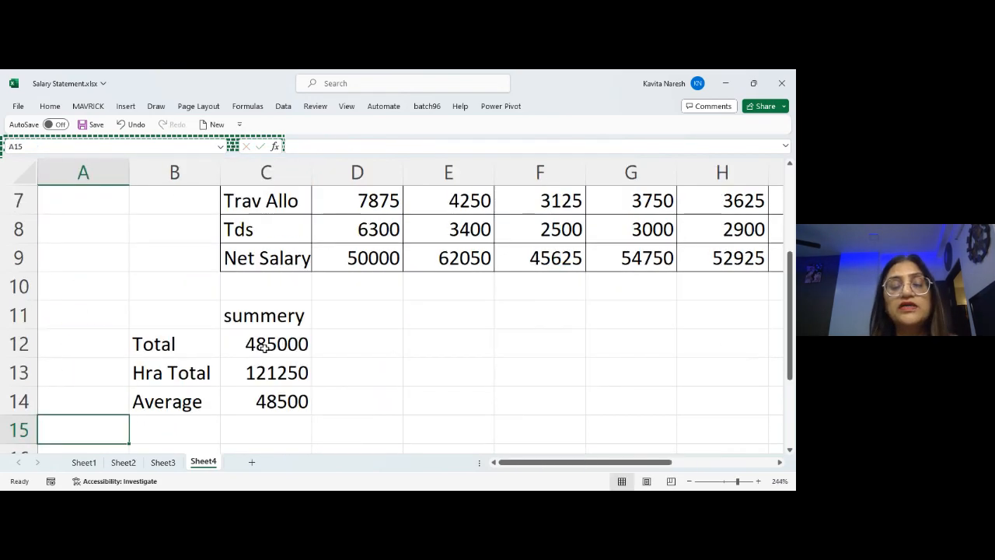
key("Right")
key("Up")
key("Right")
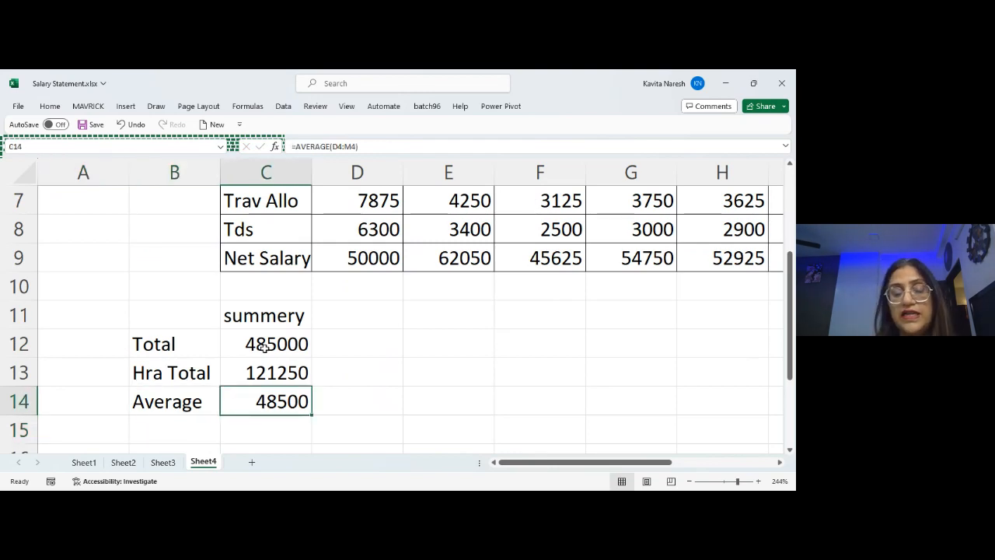
key("Up")
key("Up")
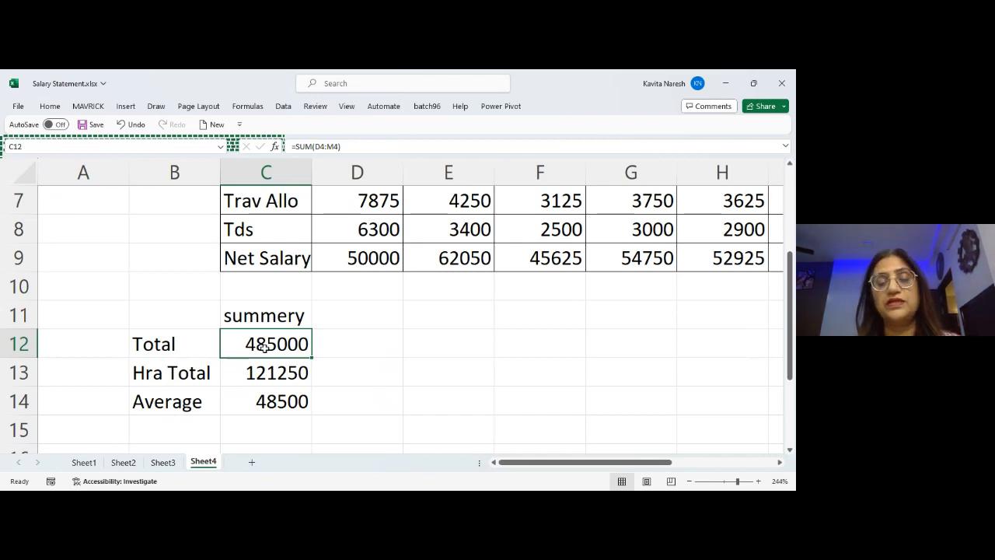
Review the Total, Hra Total and Average formulas in the summary block C11:C14.
key("Down")
key("Down")
key("Up")
key("Up")
key("Up")
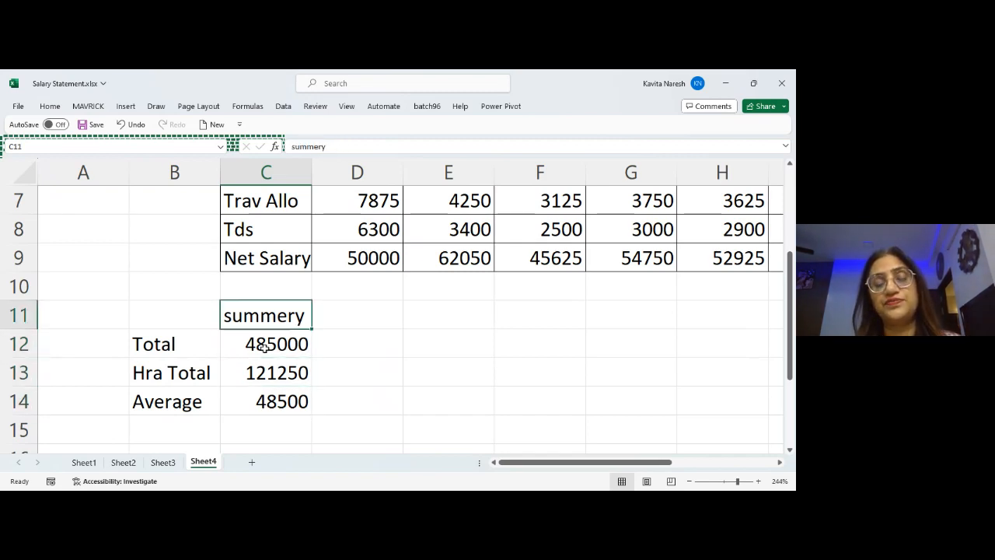
key("Down")
key("Down")
key("Down")
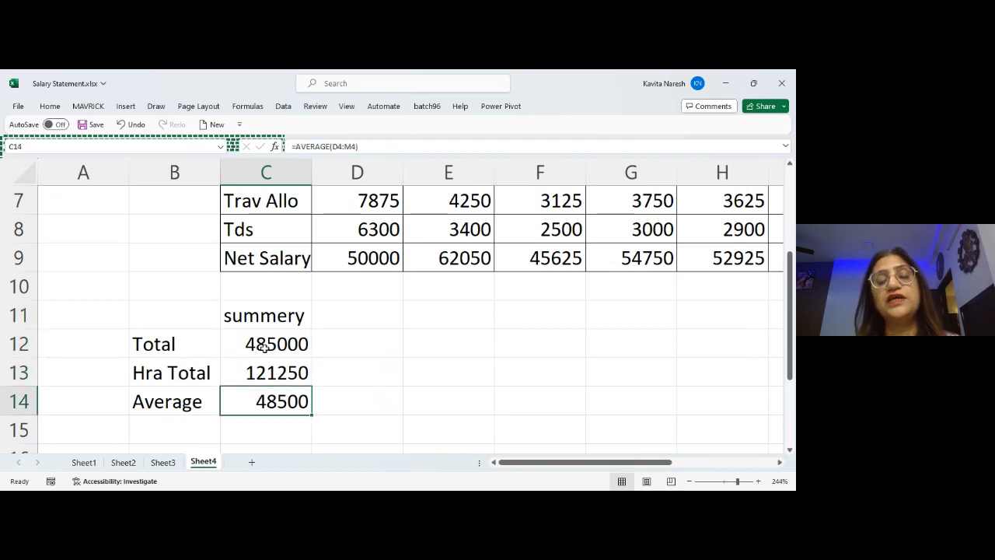
key("Up")
key("Up")
key("Right")
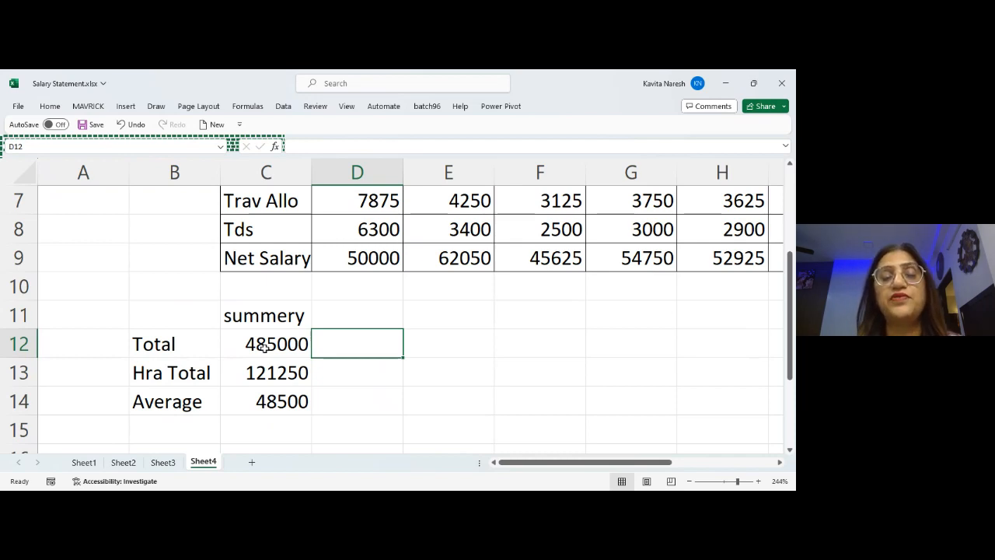
key("Up")
key("Up")
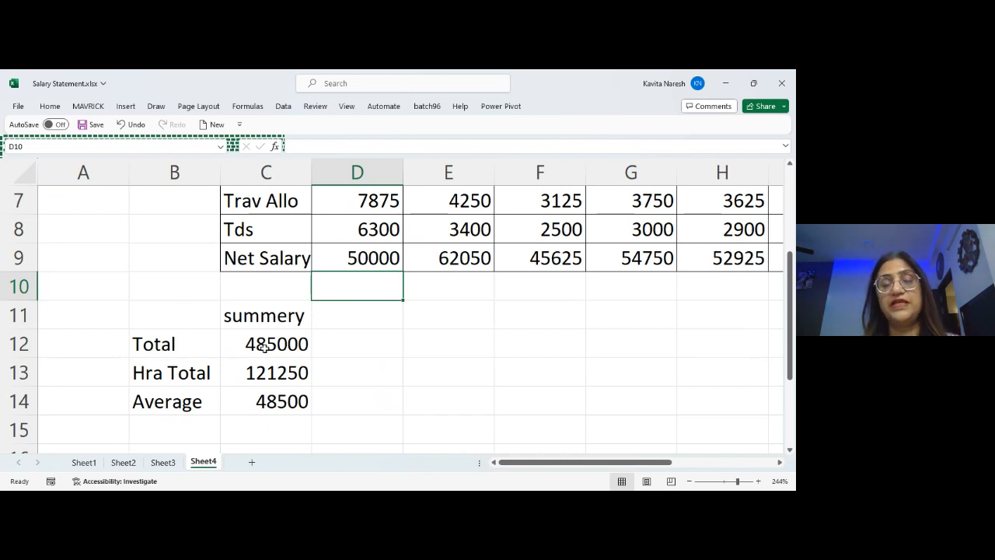
Look over column D of the transposed salary table, from the rows above its header down to the summary block.
key("Up")
key("Up")
key("Up")
key("Up")
key("Up")
key("Up")
key("Up")
key("Up")
key("Up")
key("Down")
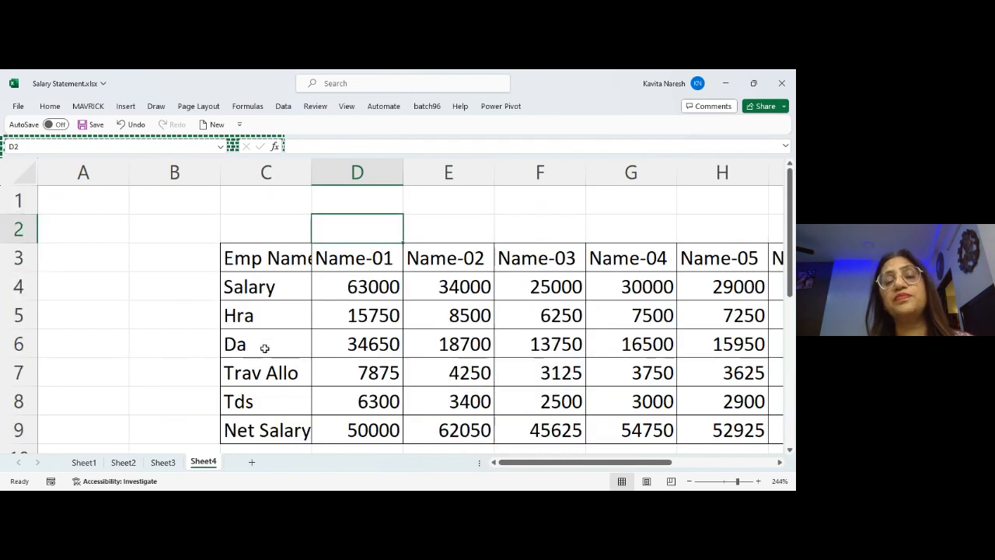
key("Down")
key("Down")
key("Down")
key("Down")
key("Down")
key("Down")
key("Down")
key("Down")
key("Down")
key("Down")
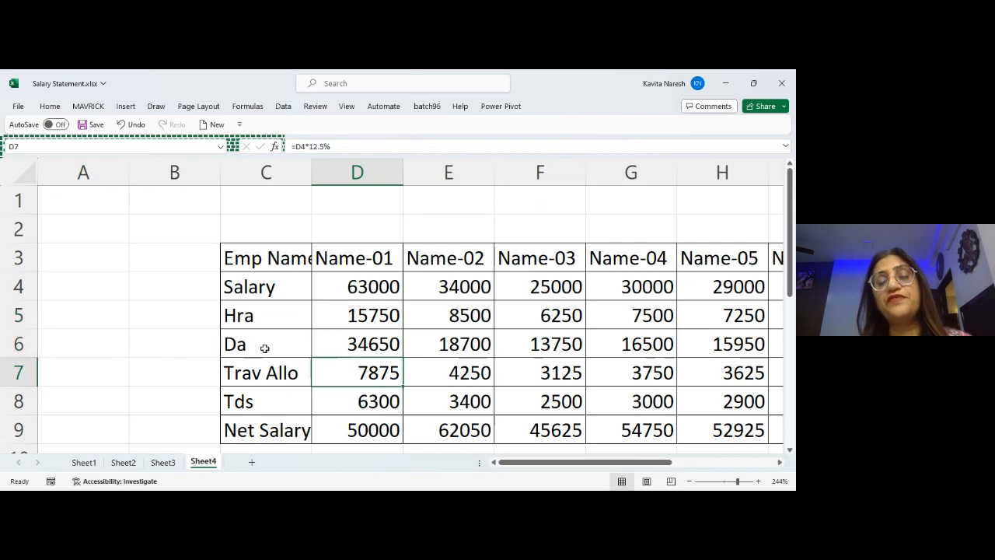
key("Down")
key("Down")
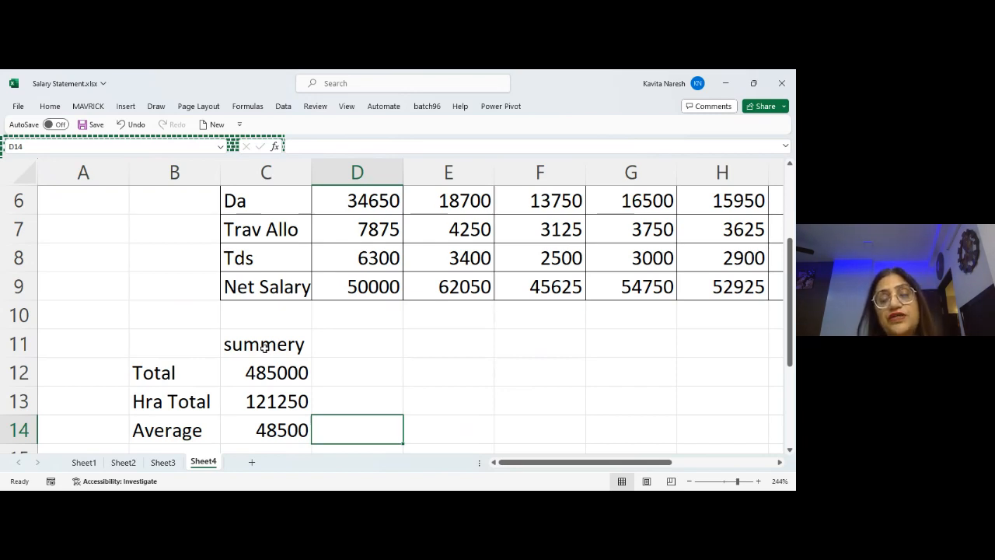
Inspect the SUM formula behind the summary Total in C12.
key("Up")
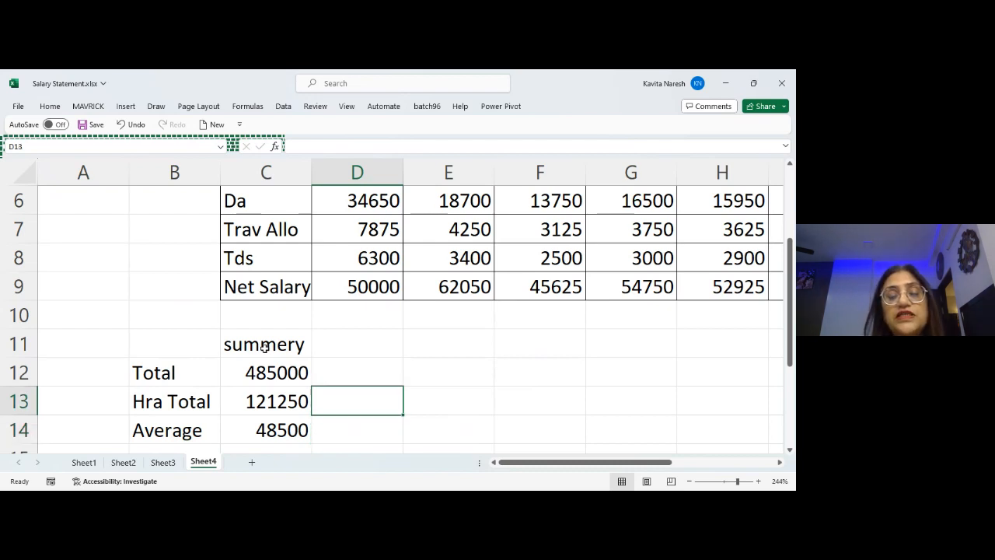
key("Up")
key("Left")
key("F2")
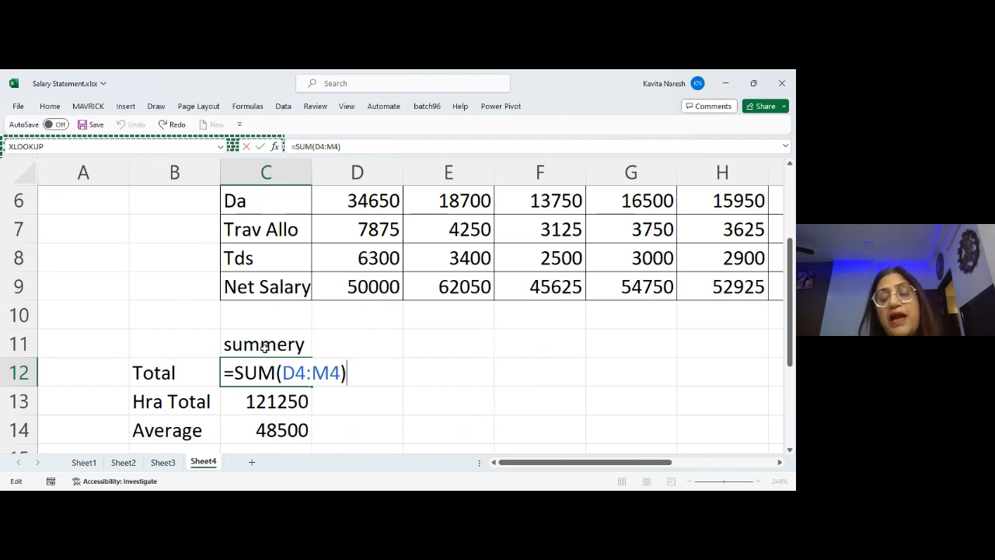
key("Return")
key("Up")
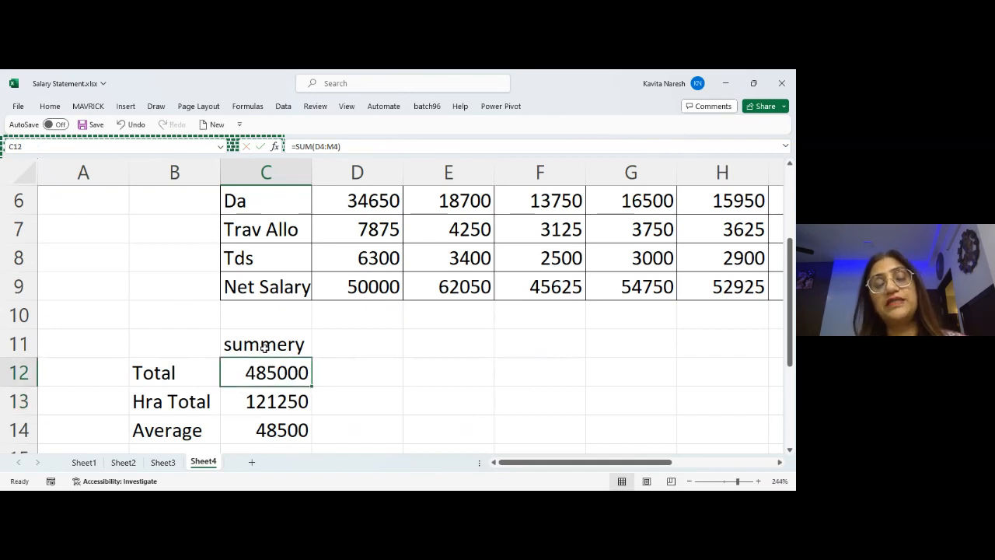
Enter the heading "Text" in B1, above the transposed salary table.
key("Up")
key("ctrl+Up")
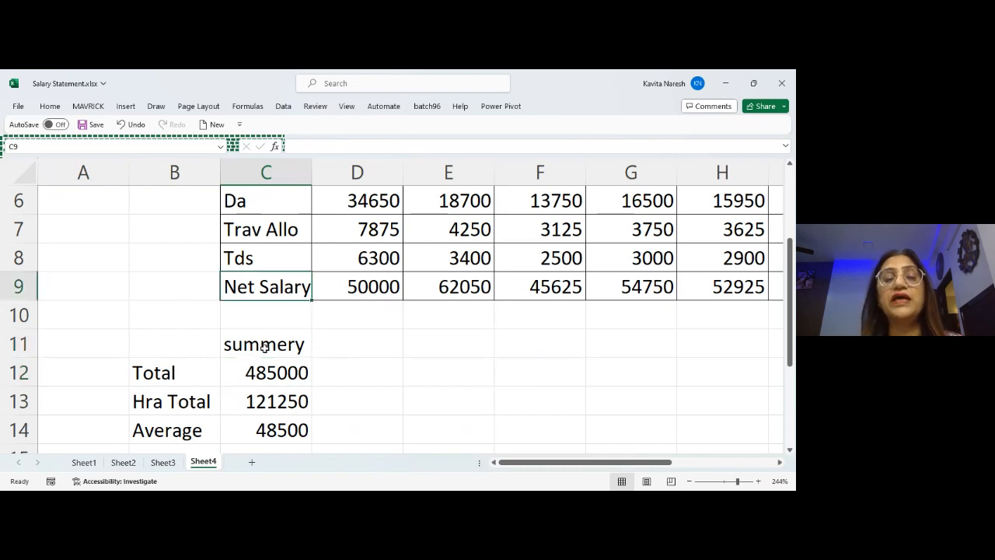
key("ctrl+Up")
key("ctrl+Up")
key("Down")
key("Down")
key("Down")
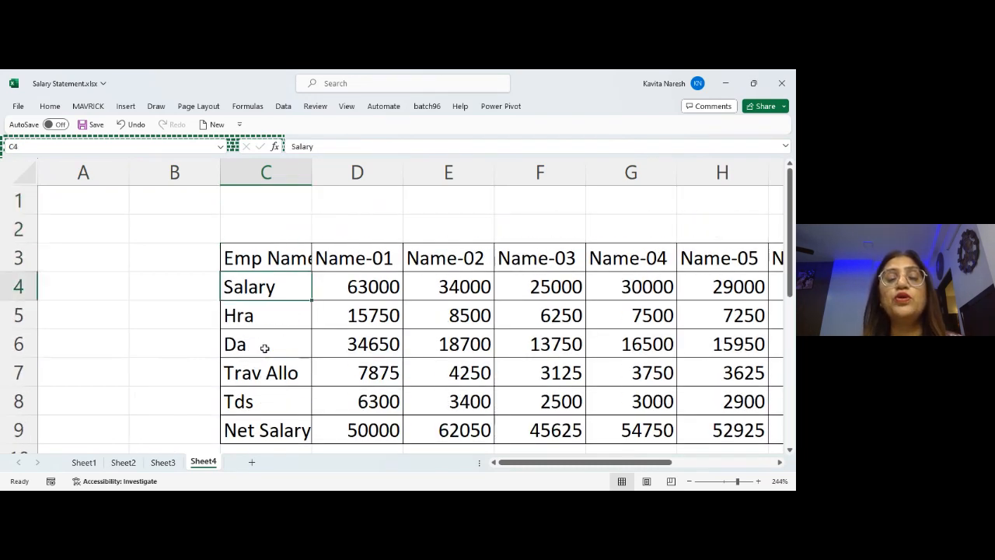
key("Up")
key("Left")
key("Up")
key("Up")
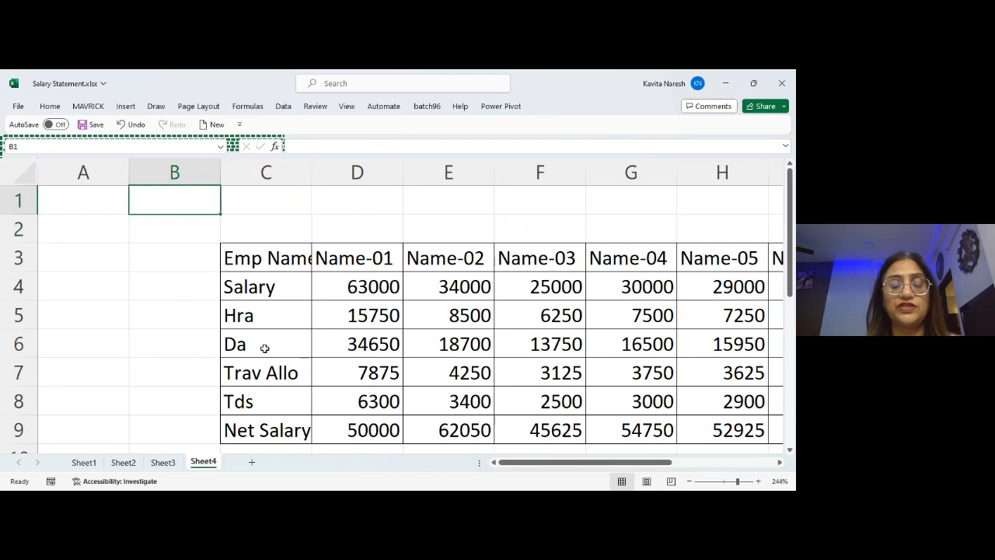
type("Text")
key("Return")
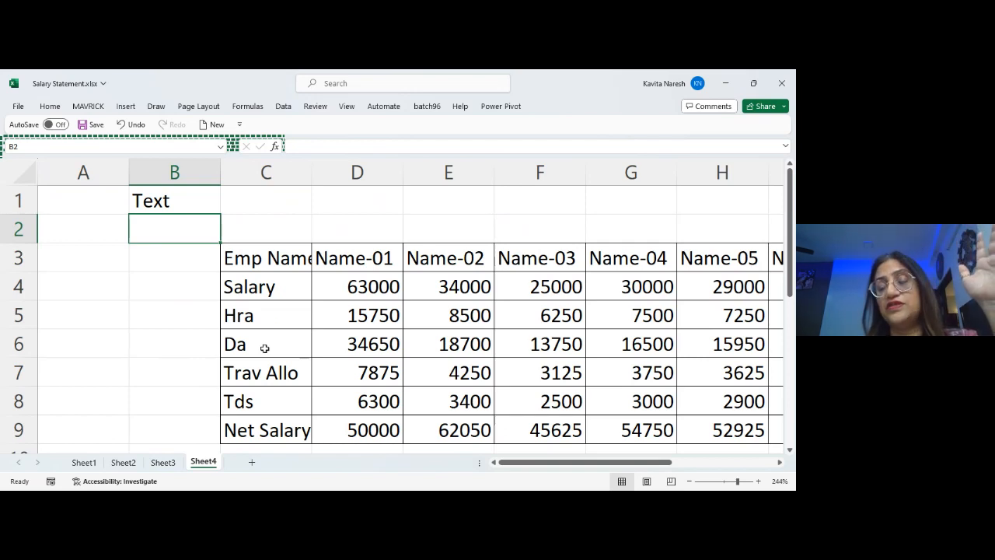
key("Down")
key("Down")
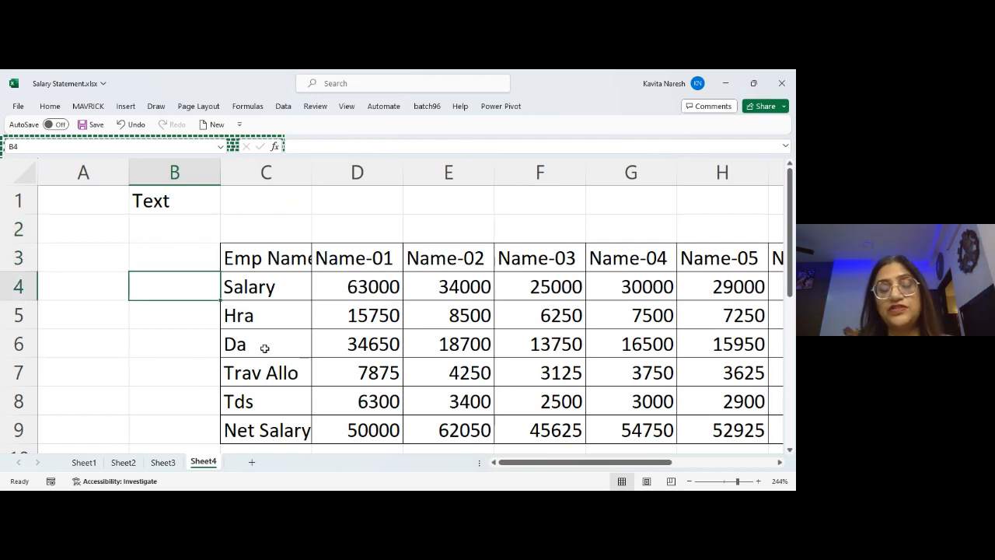
key("Left")
key("Right")
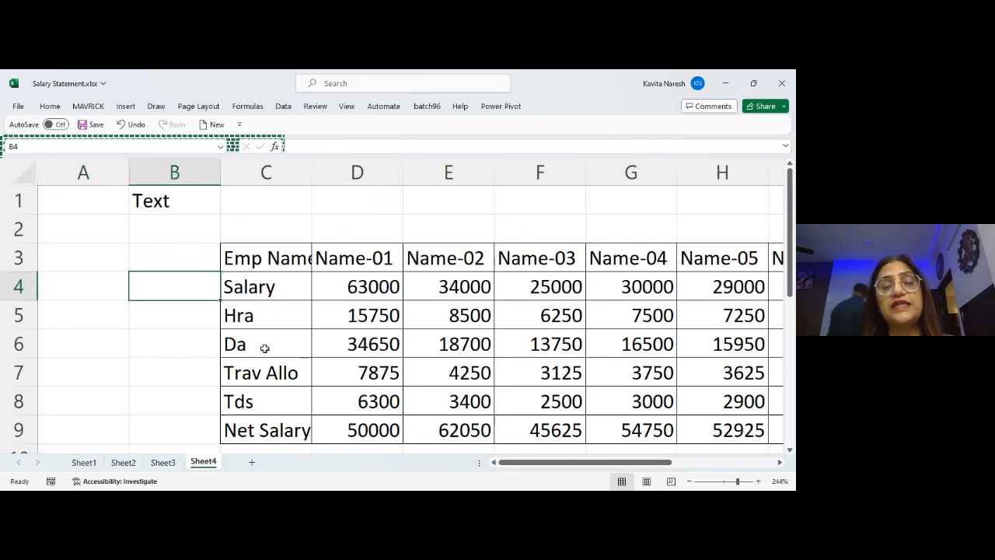
key("Right")
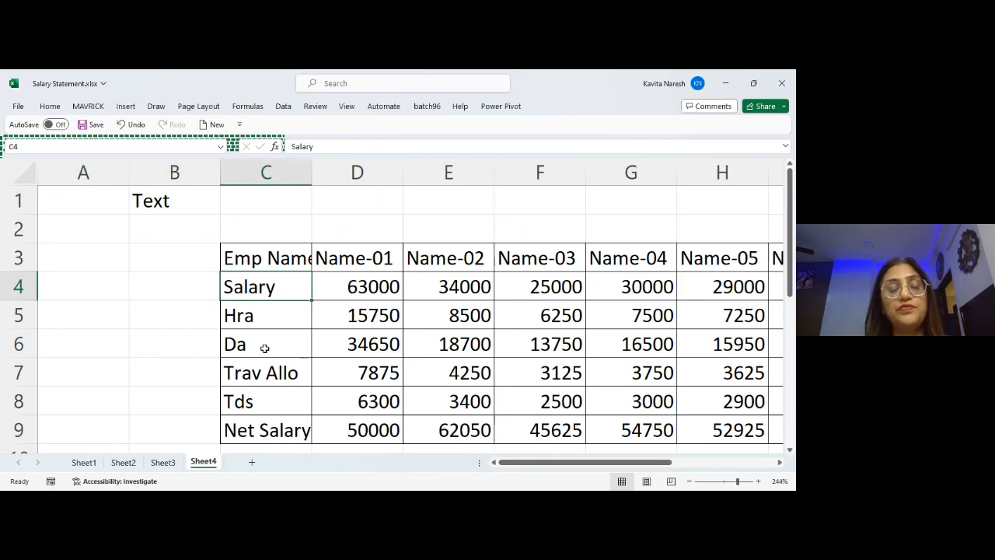
Open Sheet1 and review the numbered Summery Function list in column Q of the notes.
left_click(83, 463)
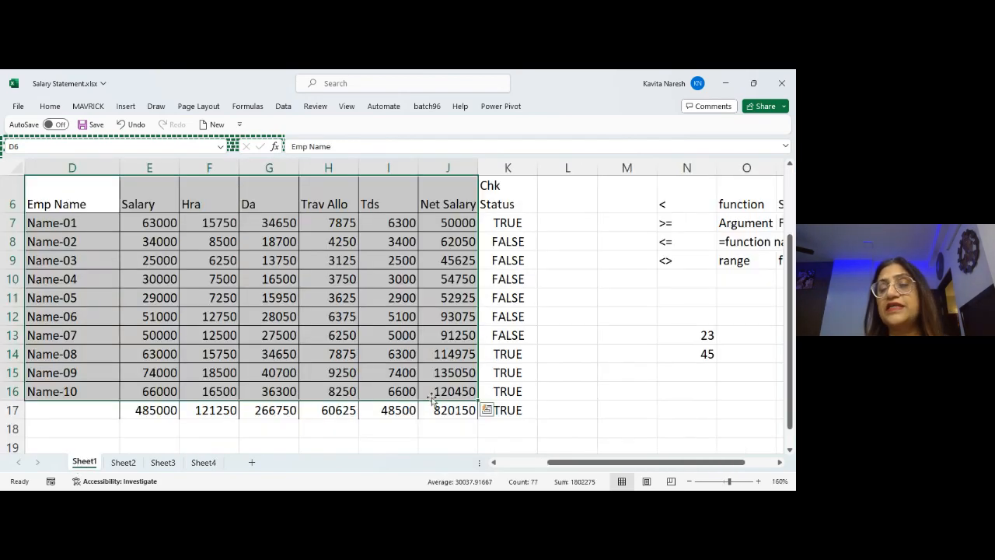
left_click(695, 287)
key("Right")
key("Right")
key("Right")
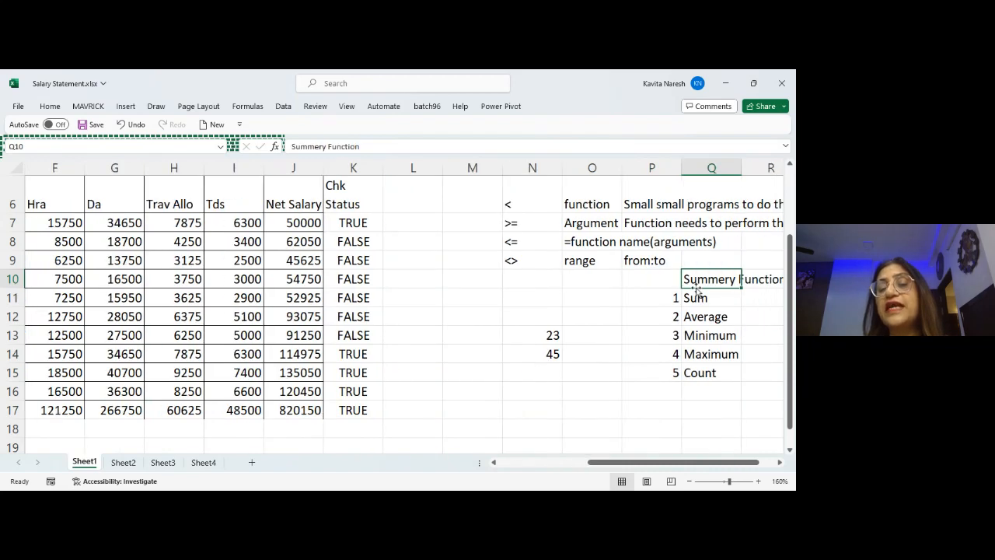
key("Right")
key("Right")
key("Right")
key("Down")
key("Down")
key("Left")
key("Left")
key("Left")
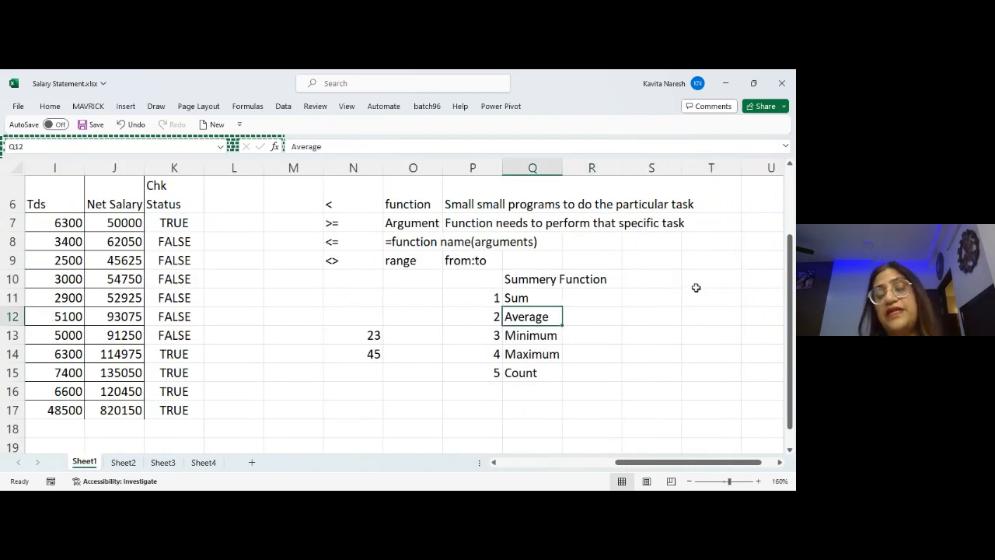
Enter the heading "Text Categor Function" in T10, on the same row as the Summery Function heading.
key("Right")
key("Right")
key("Right")
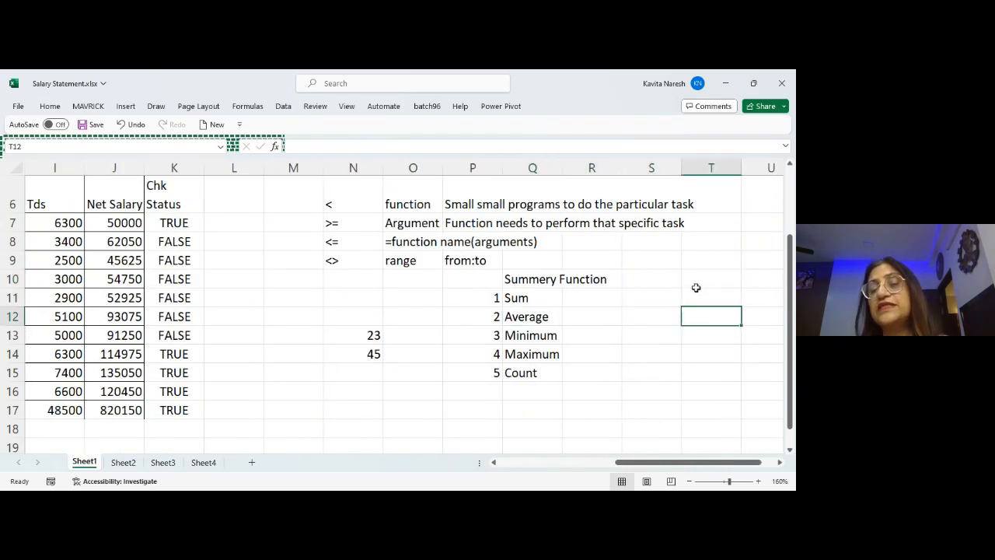
key("Up")
key("Up")
type("Text ")
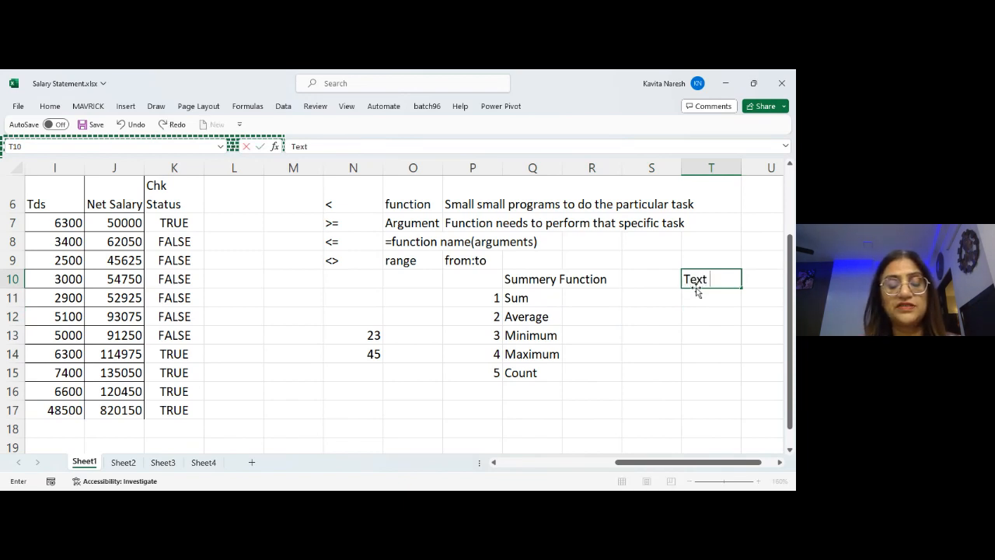
type("Categor")
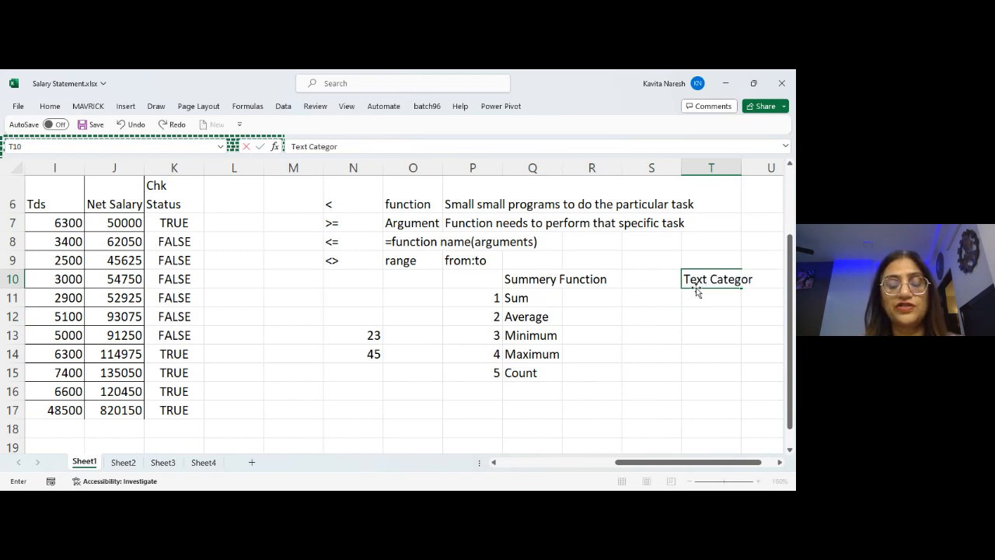
type(" Function")
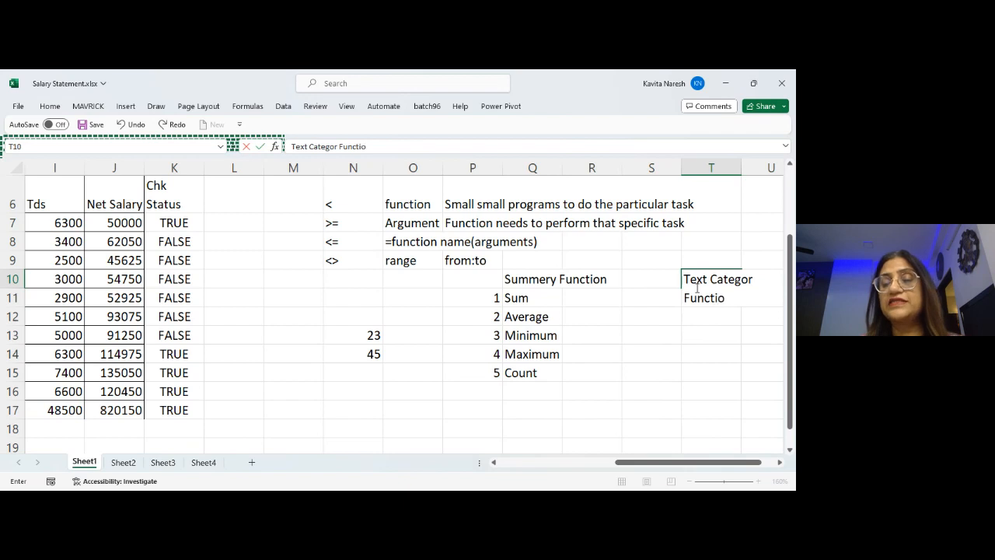
key("Return")
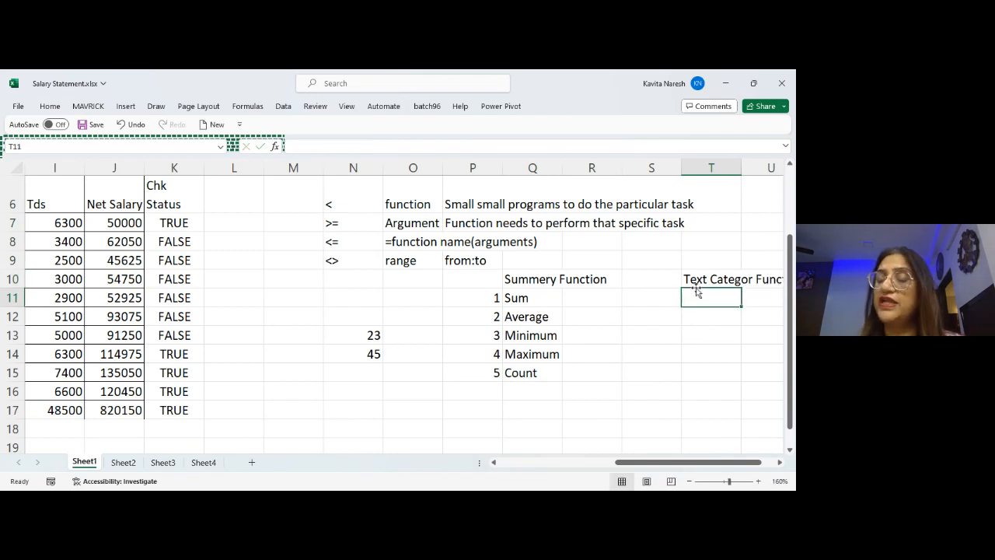
List "1.upper", "2.Lower" and "3.properper" in T11:T13 under the text function heading.
type("1.upper")
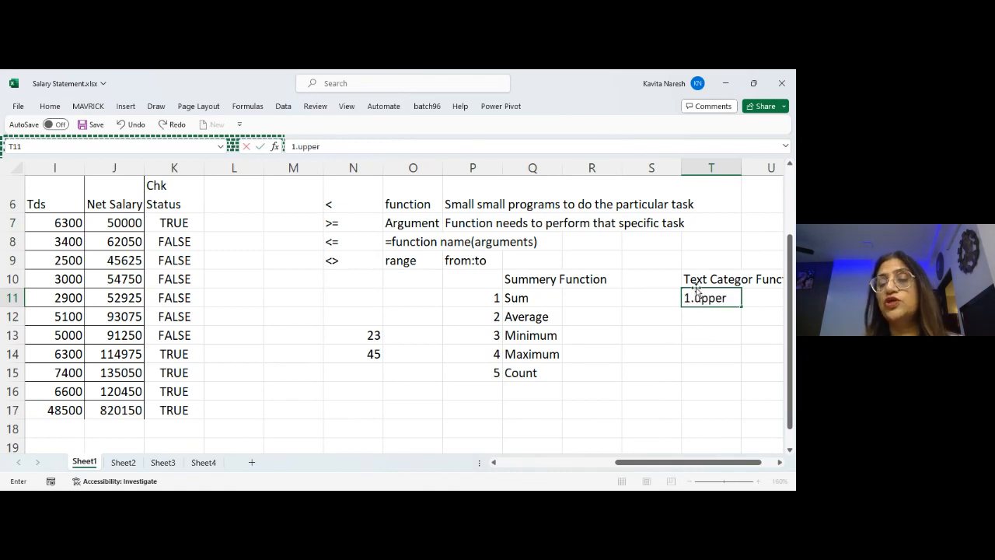
key("Return")
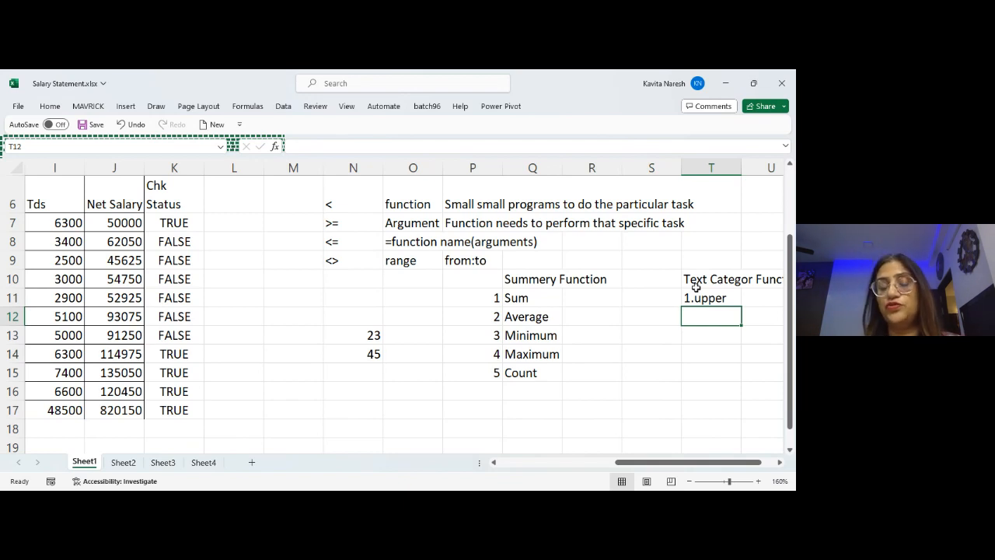
type("2.")
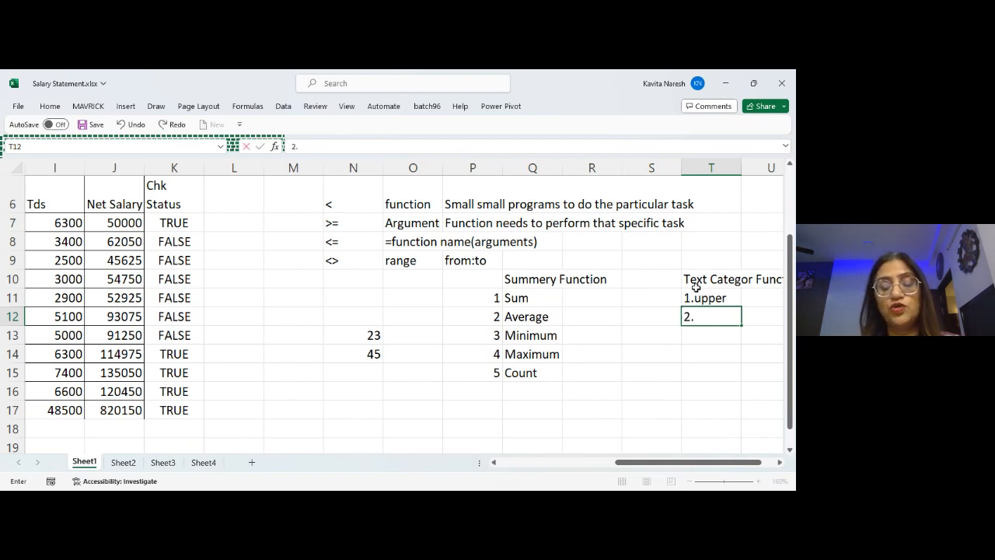
type("Lower")
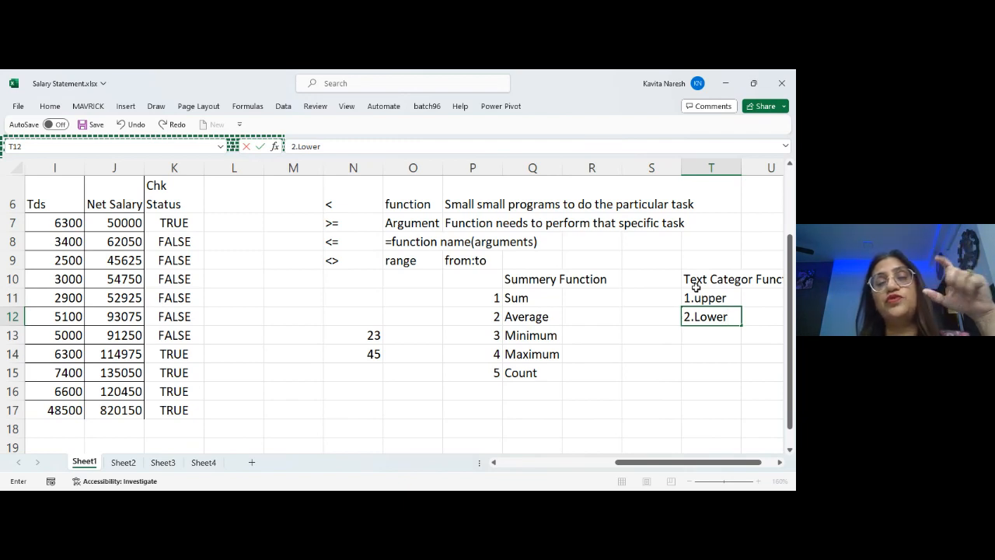
key("Return")
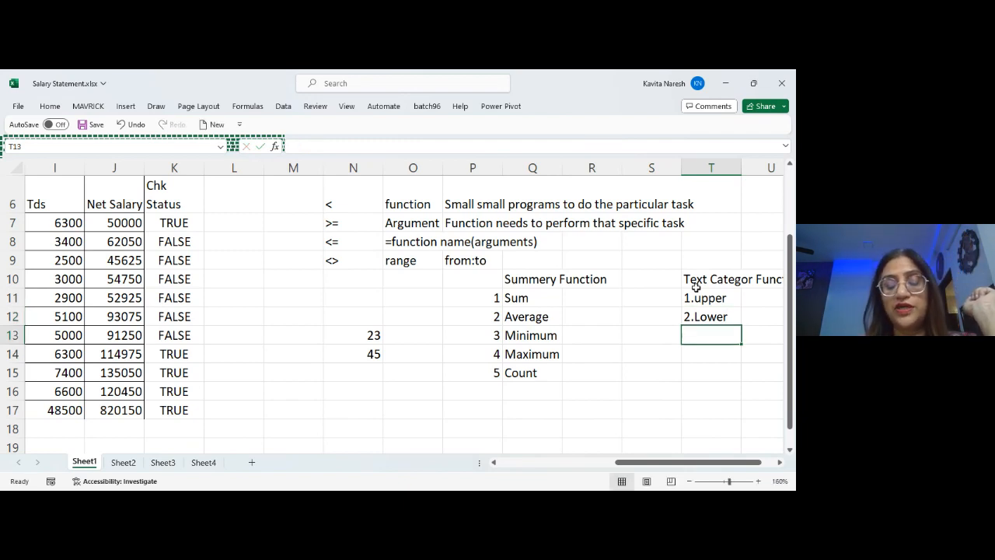
type("3.pro")
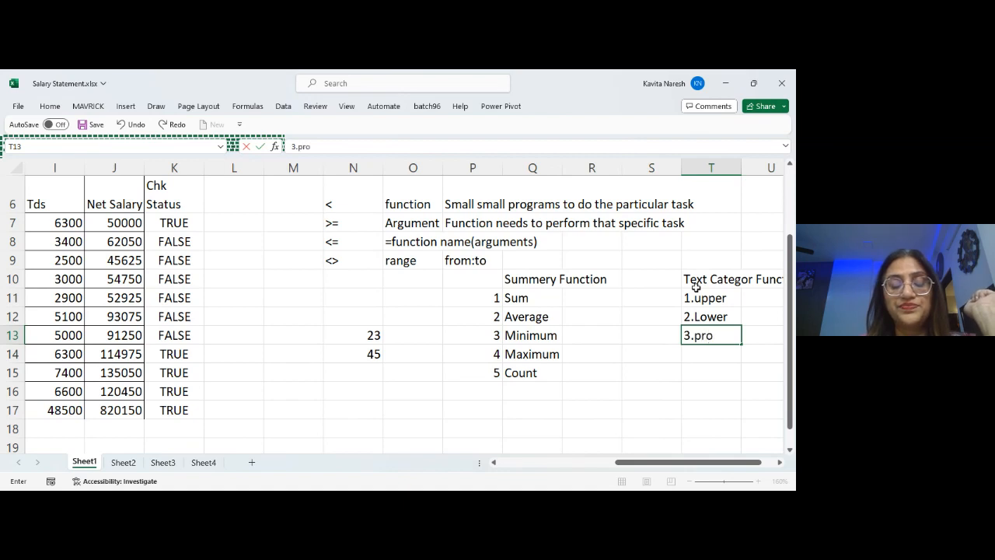
type("perper")
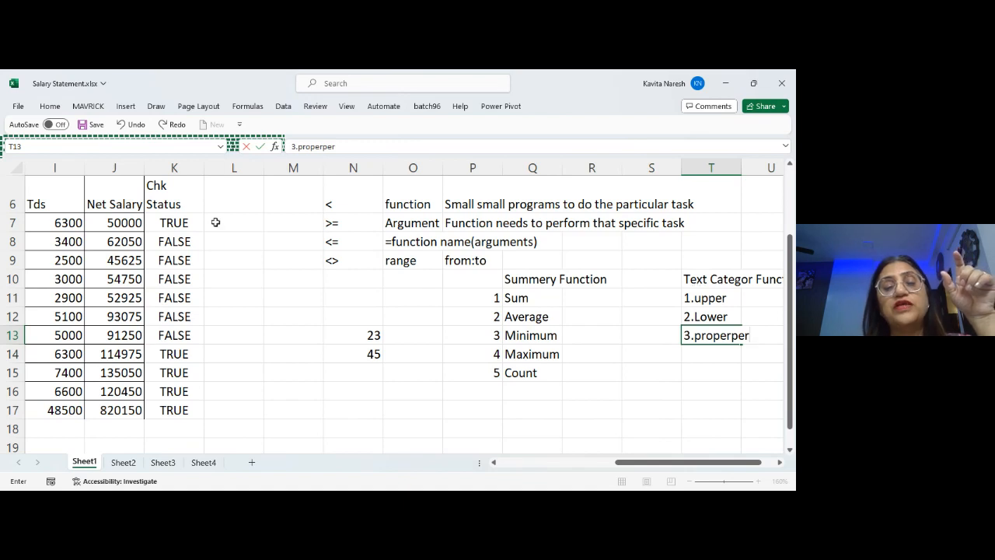
left_click(418, 205)
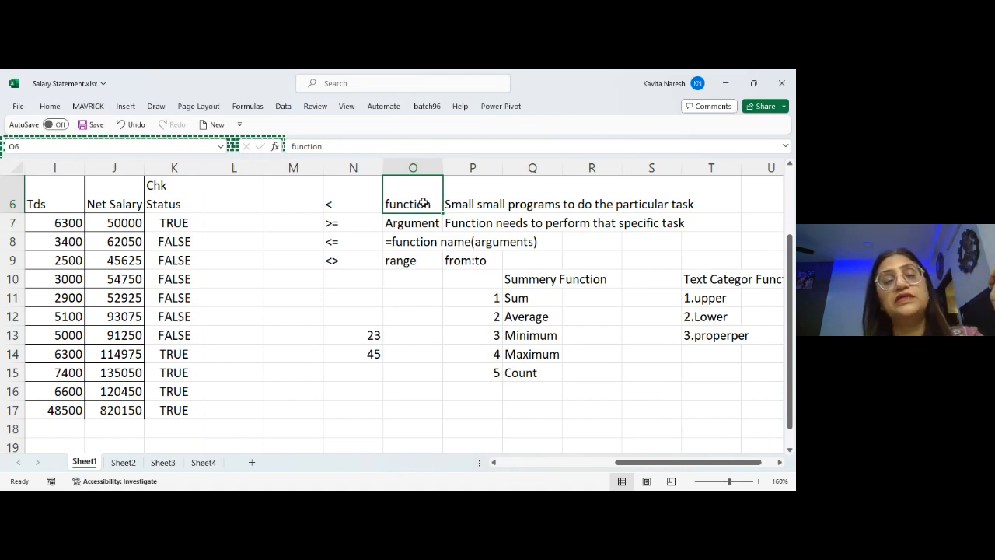
left_click(701, 298)
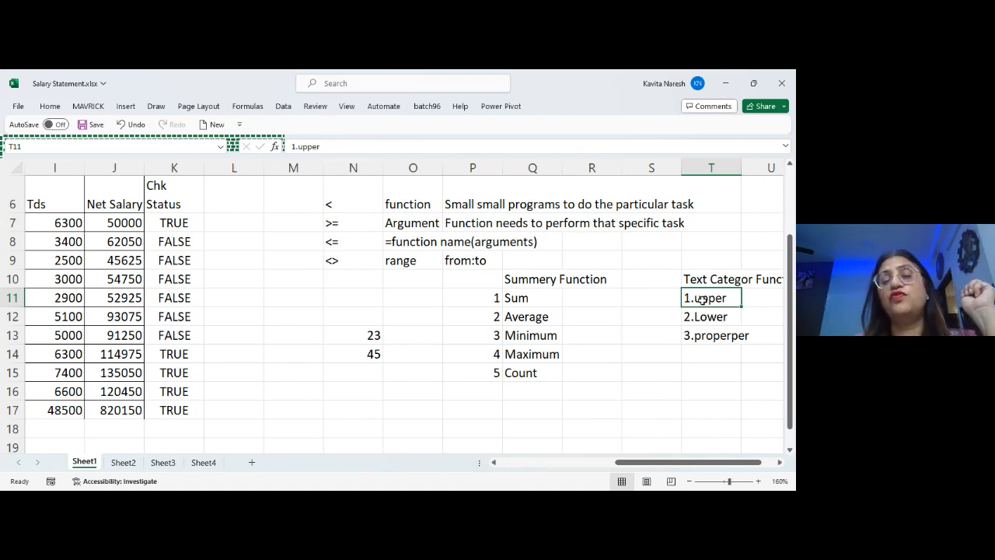
left_click(528, 392)
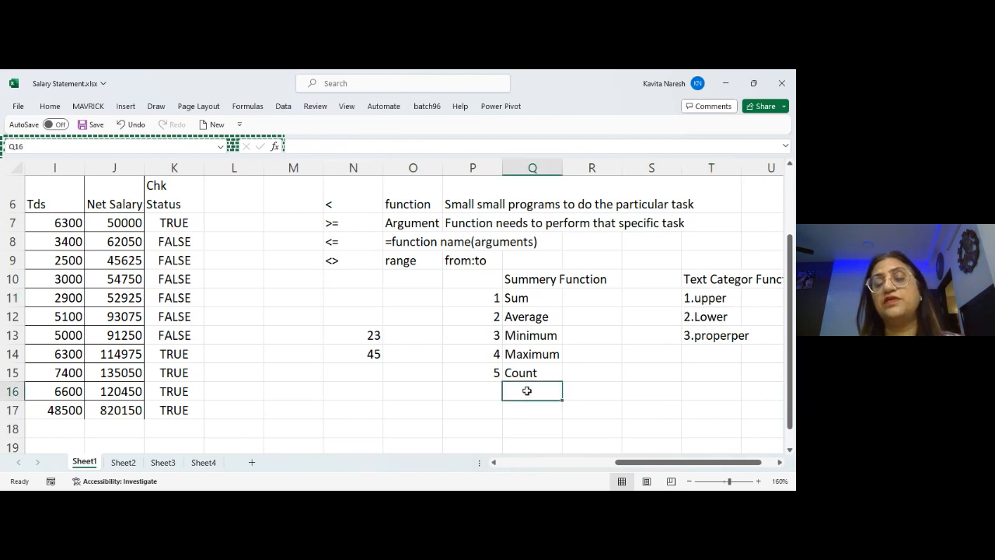
Enter "Sum" in R16 below the Summery Function list and clear the cell again.
left_click(607, 390)
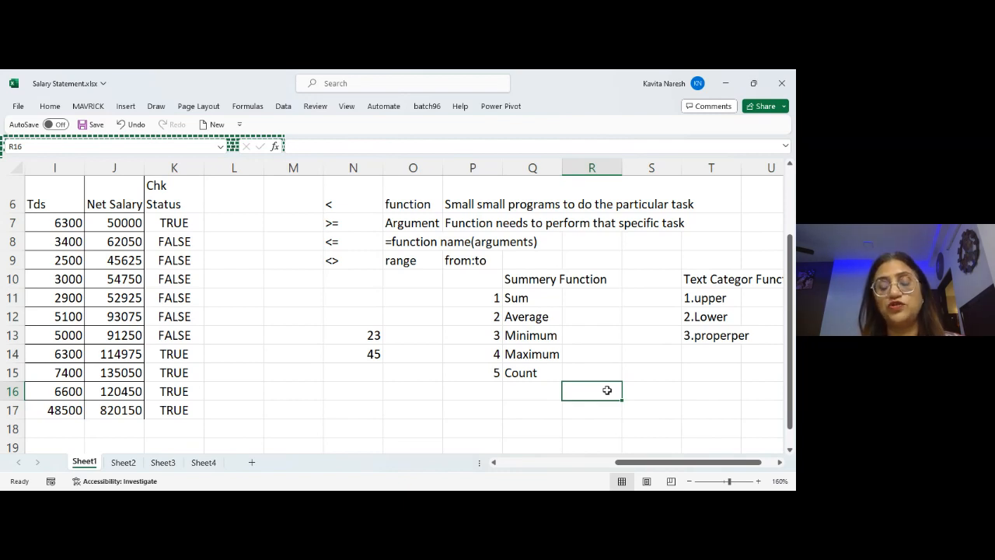
type("Sum")
key("Return")
left_click(607, 390)
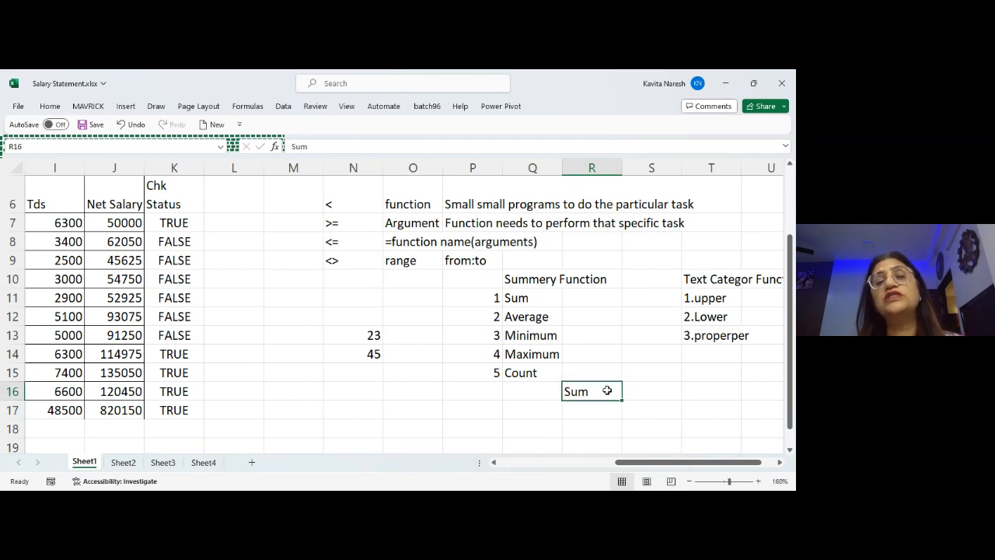
key("Delete")
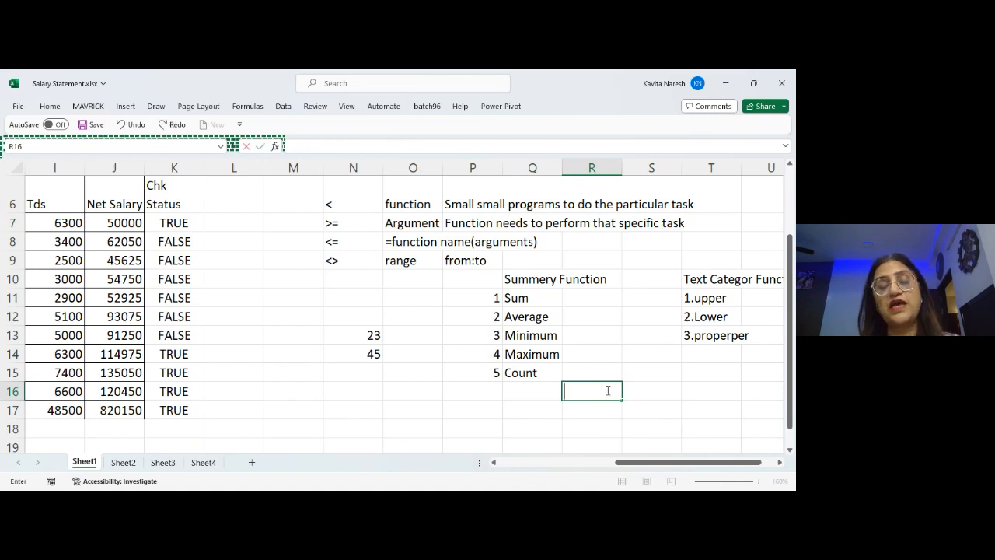
key("Return")
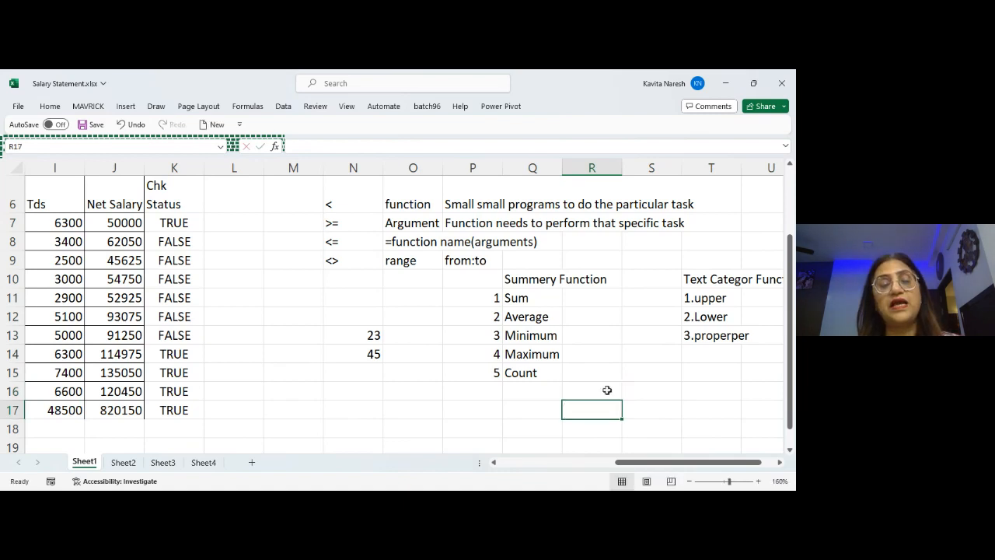
Insert a blank column before the Salary column of the salary table and undo the insertion.
left_click(123, 222)
key("Left")
key("Left")
key("Left")
key("Left")
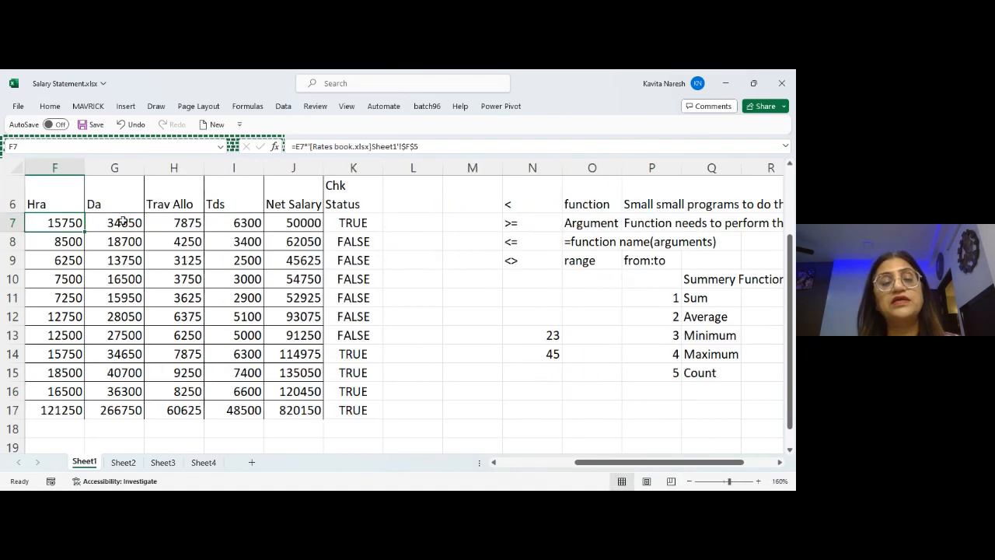
key("Left")
key("Left")
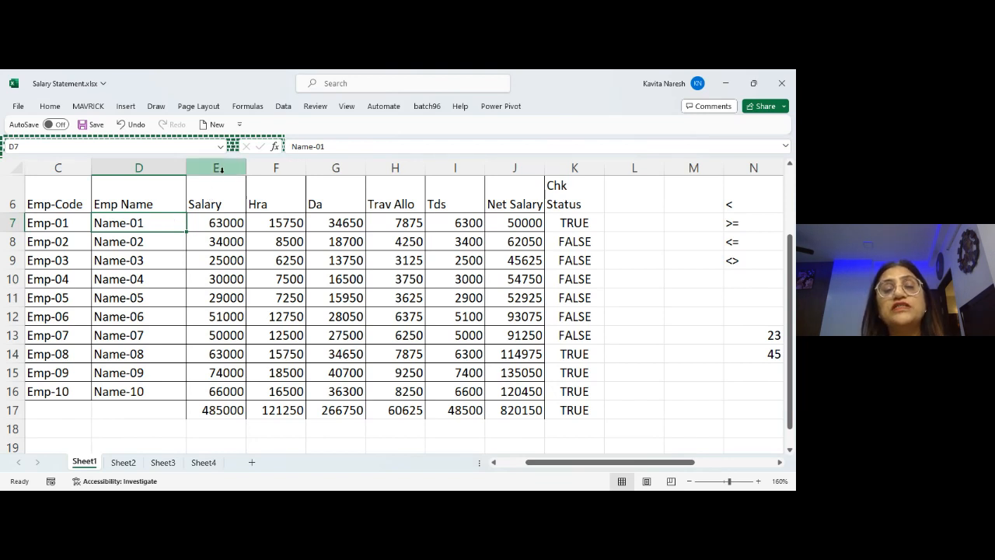
left_click(220, 196)
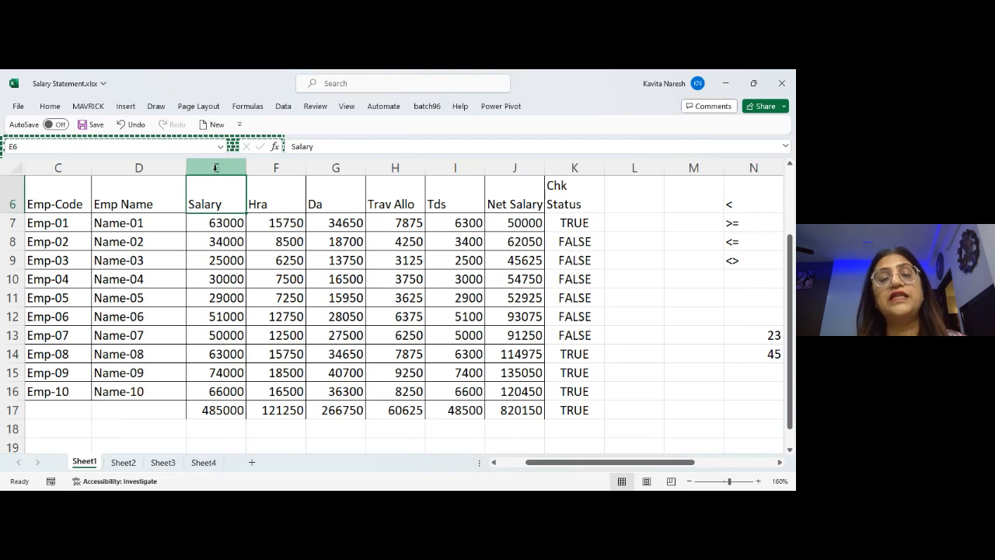
left_click(217, 168)
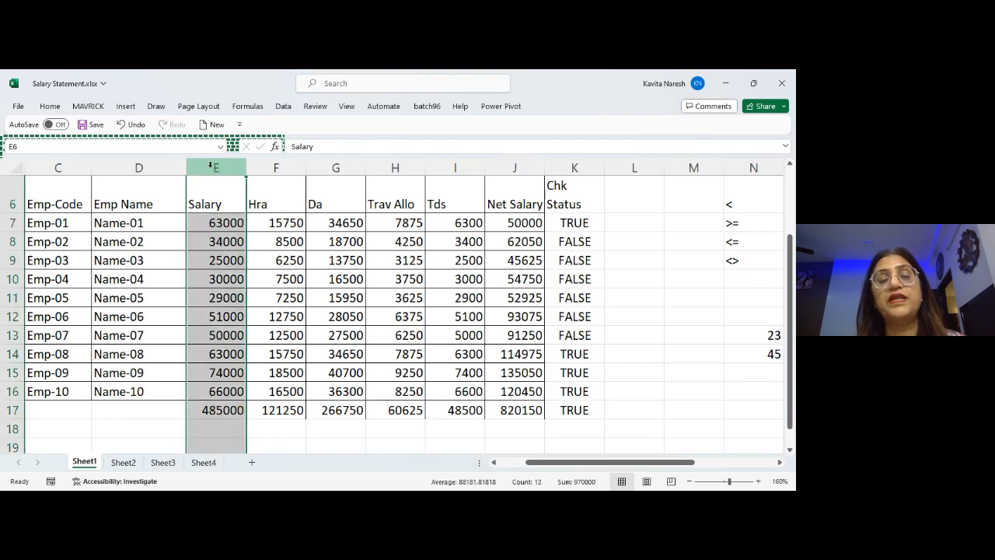
right_click(209, 165)
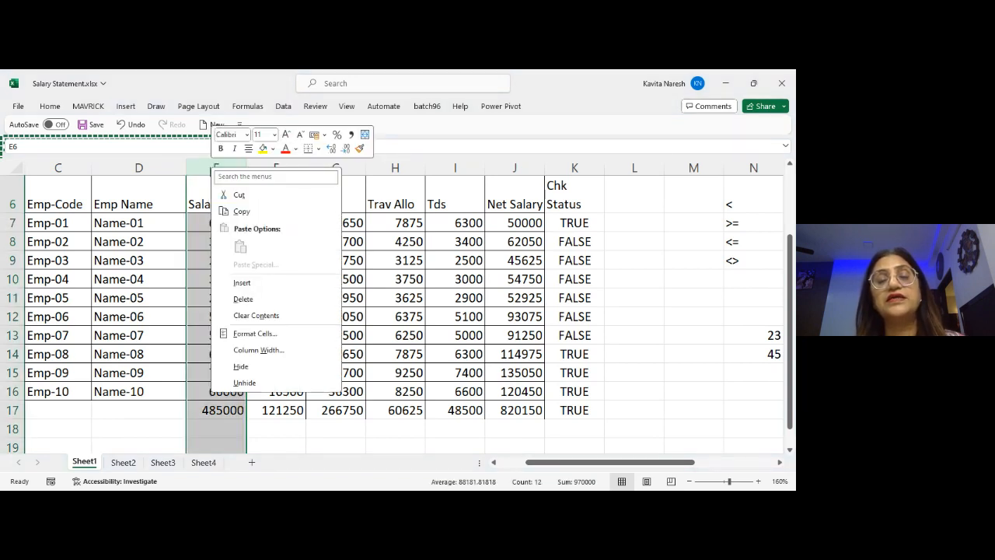
left_click(245, 287)
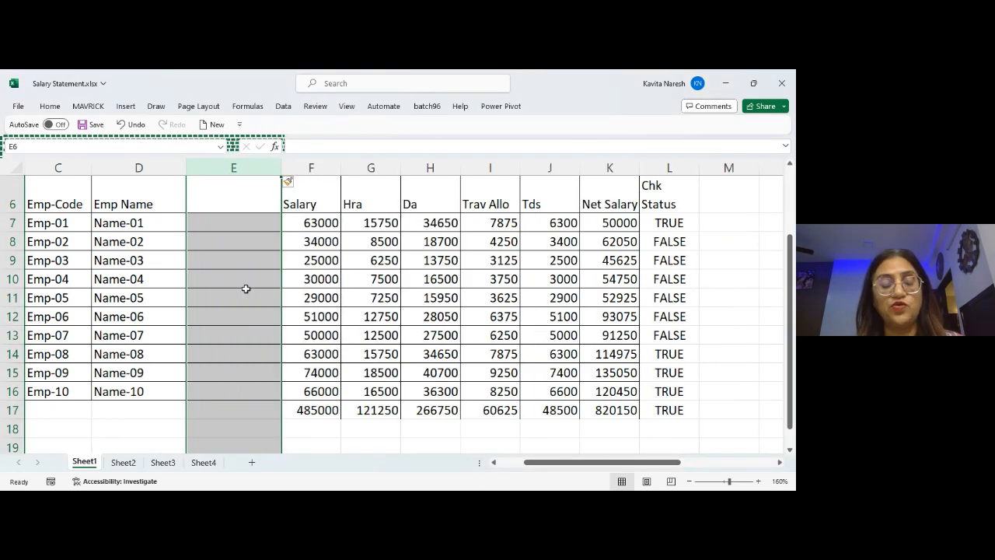
key("ctrl+z")
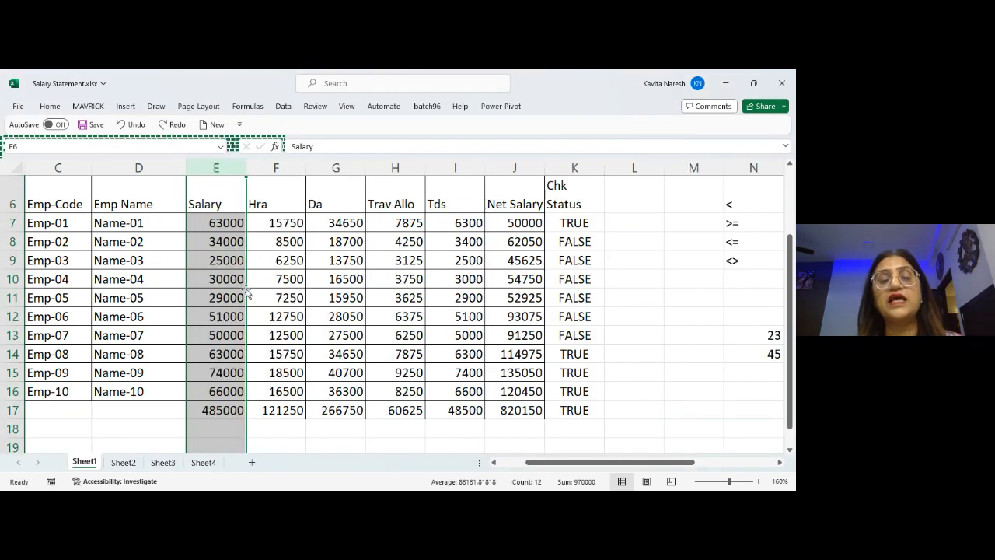
Insert a blank column between the Emp Name and Salary columns of the salary table.
left_click(217, 197)
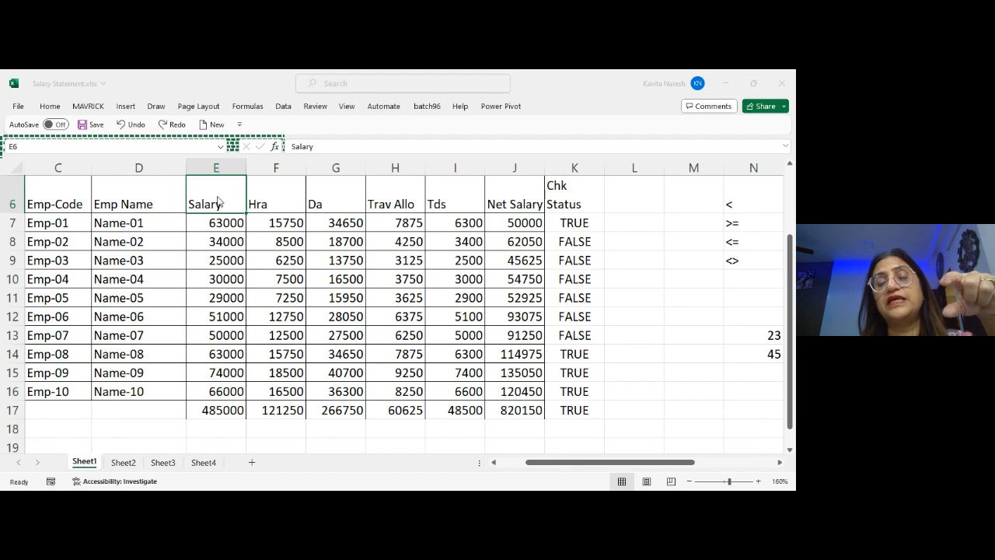
left_click(218, 201)
key("ctrl+space")
key("ctrl+shift+equal")
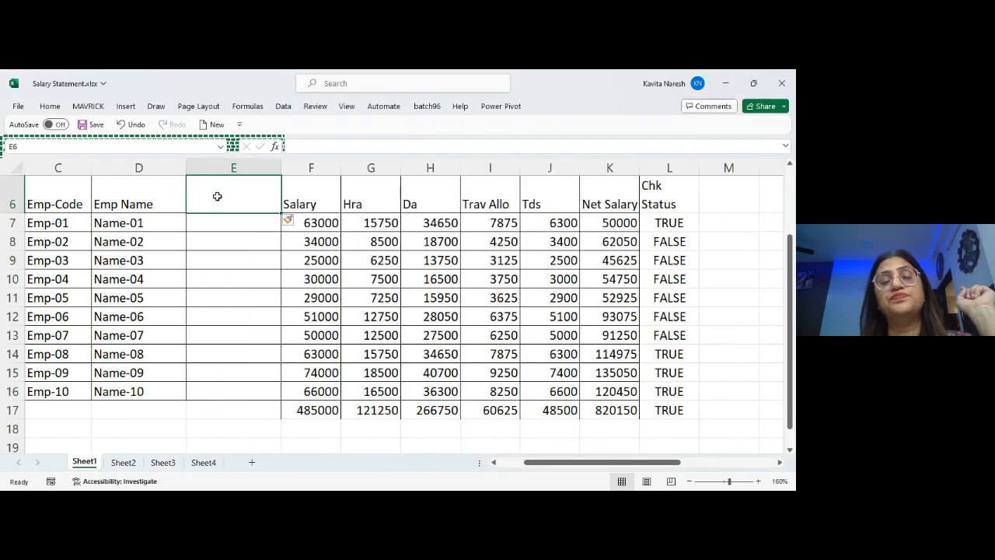
Enter =UPPER(D7) in E7 to convert the first employee name to capital letters.
key("Down")
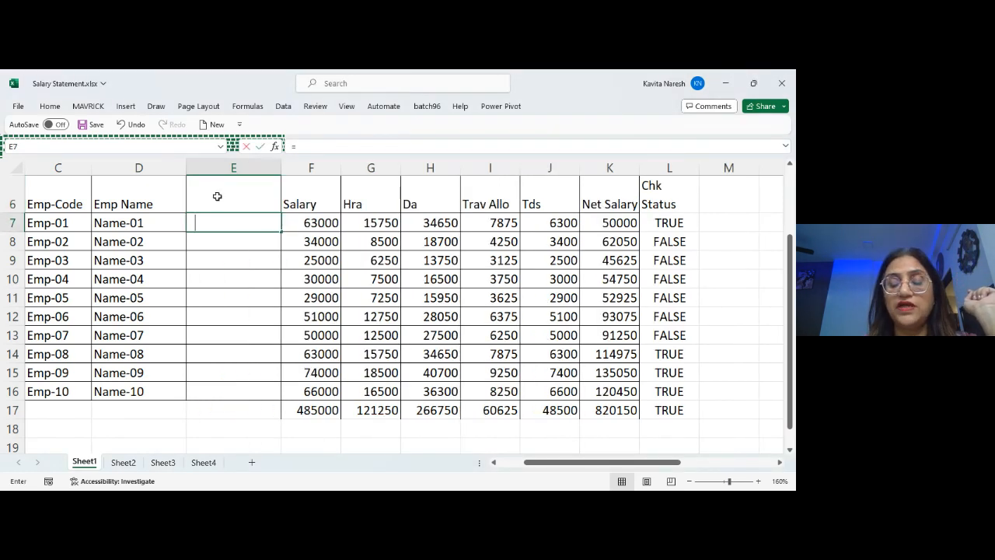
type("=upper(")
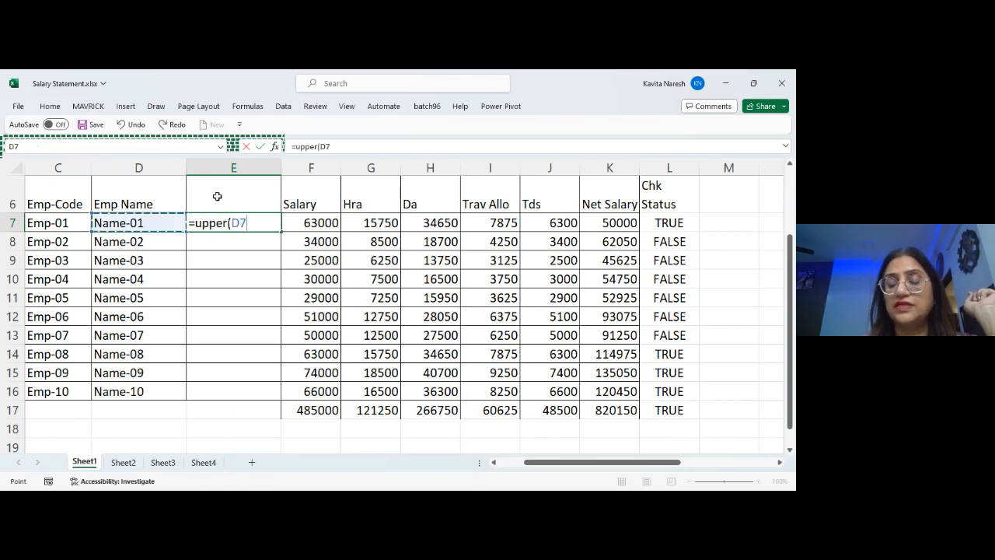
type(")")
key("Return")
key("Up")
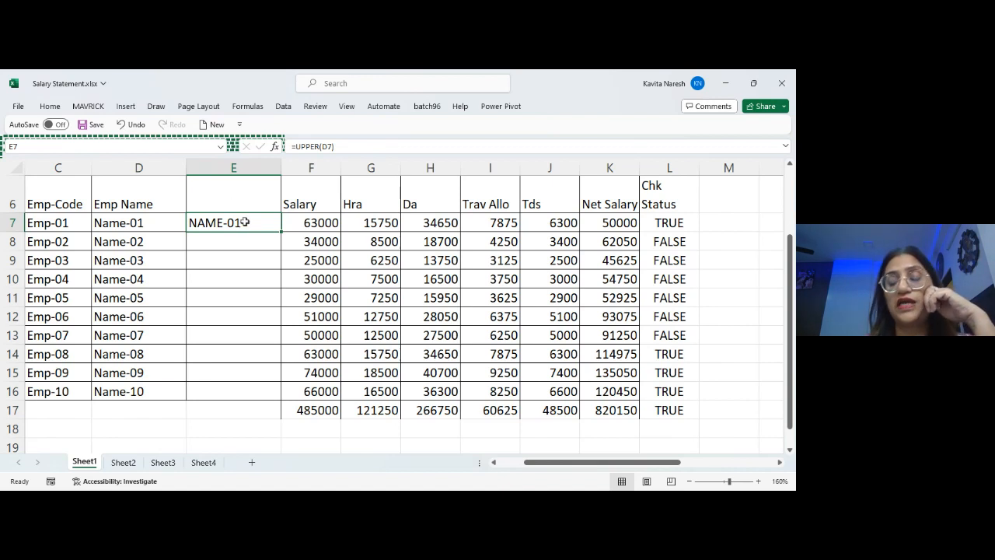
Clear the UPPER formula from E7 in the blank column beside Emp Name.
key("Down")
key("Down")
key("Up")
key("Up")
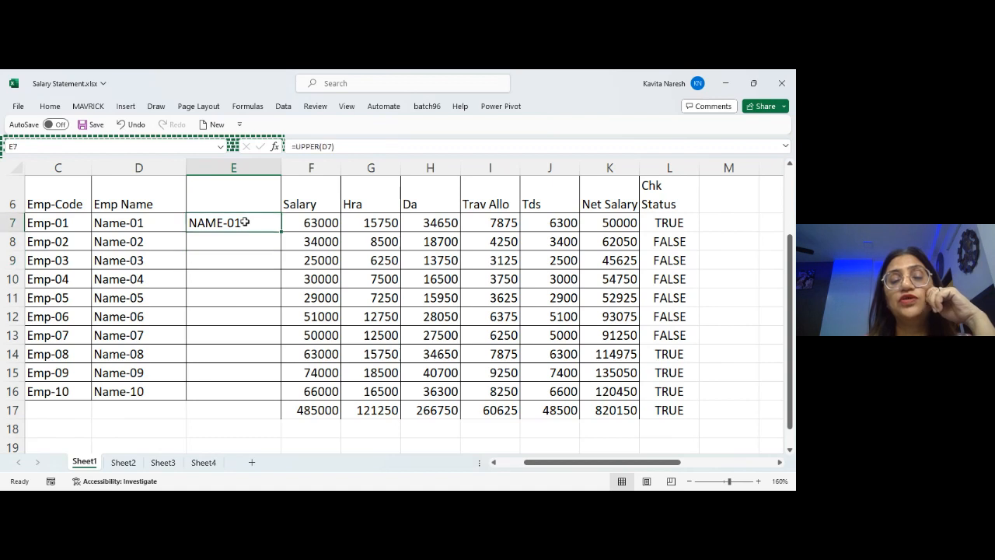
key("Delete")
key("Down")
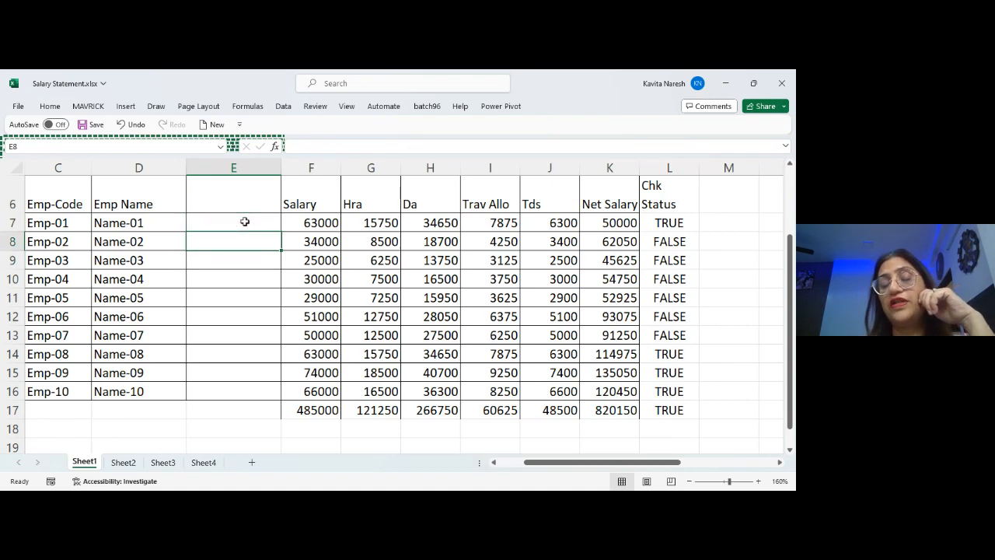
key("Down")
key("Down")
key("Up")
key("Up")
key("Up")
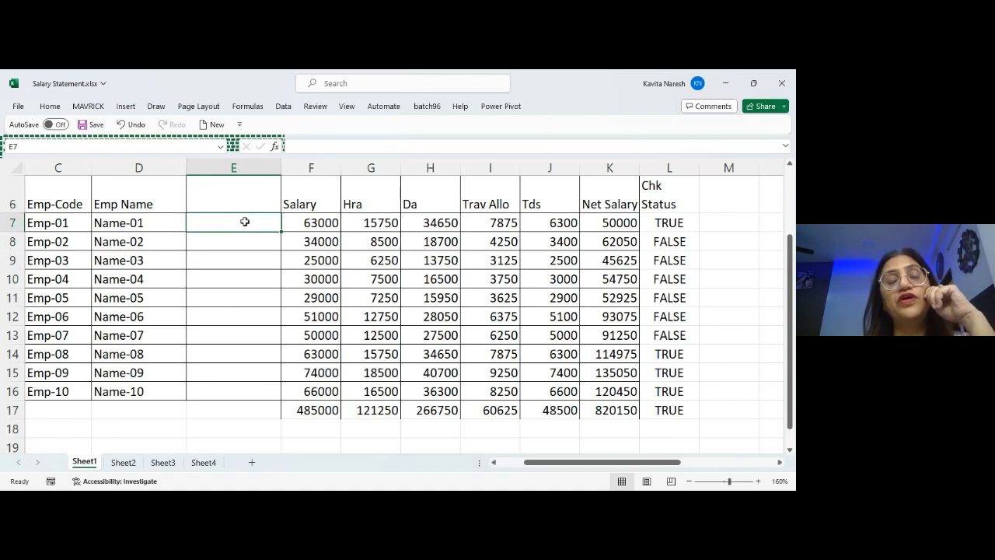